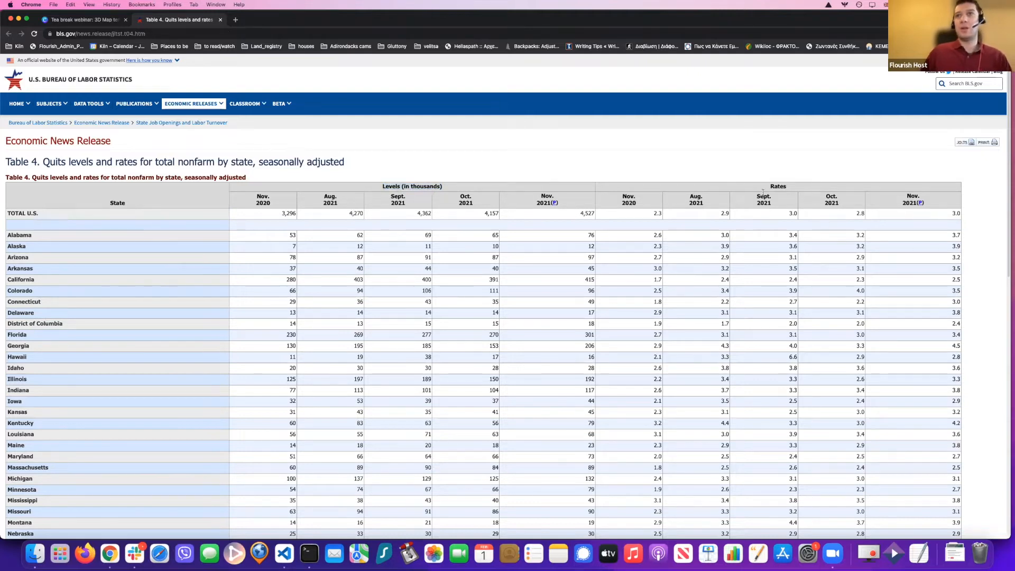
Copy the state quits table, from the header rows down through Wyoming, with both the Levels and Rates columns.
double_click(777, 186)
click(755, 257)
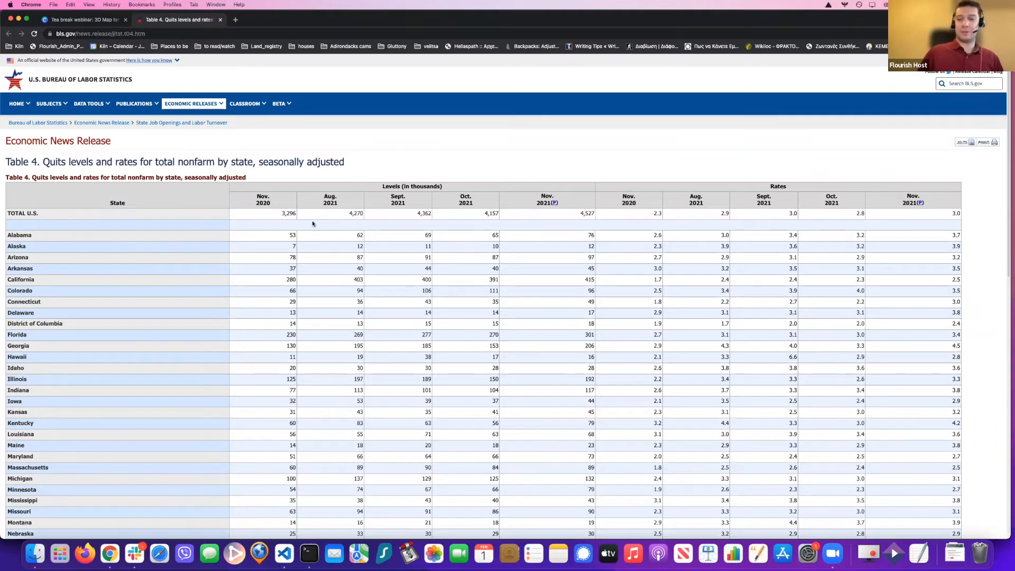
scroll(312, 223, down, 3)
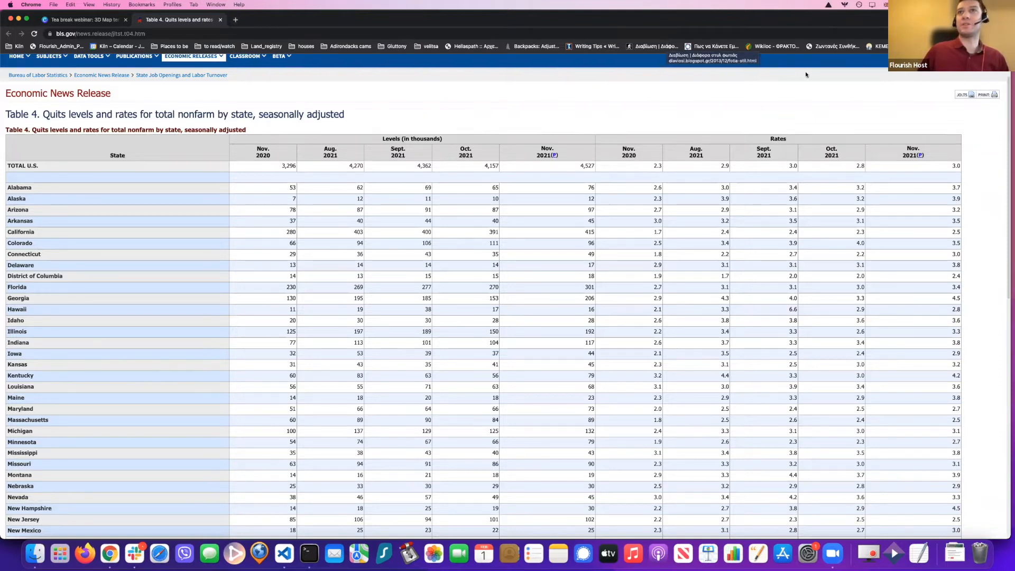
drag(139, 180, 959, 483)
scroll(481, 343, down, 2)
scroll(480, 341, down, 6)
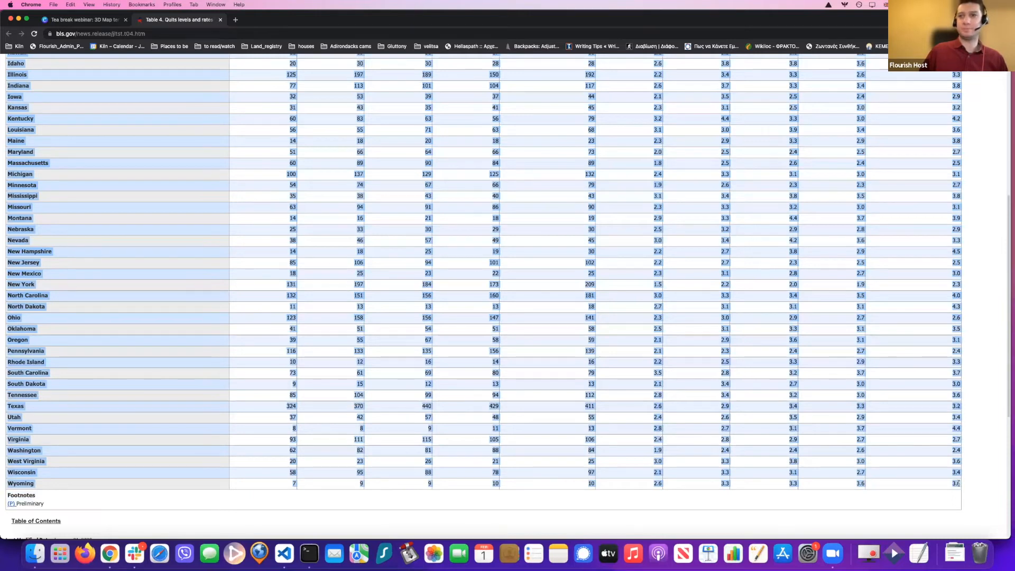
key(super+c)
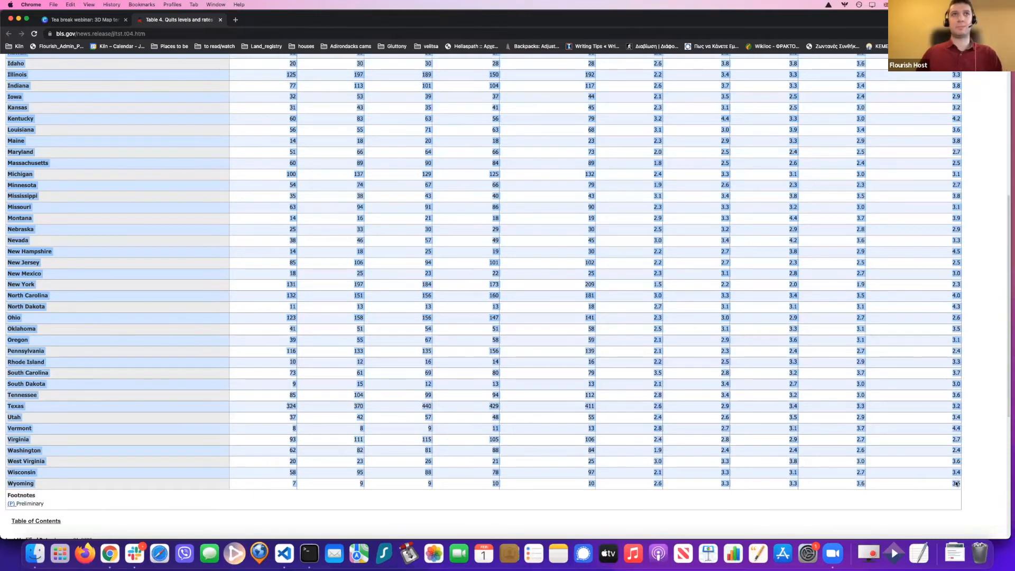
Create a blank Google Sheets spreadsheet in a new browser tab using the address sheets.new.
click(235, 19)
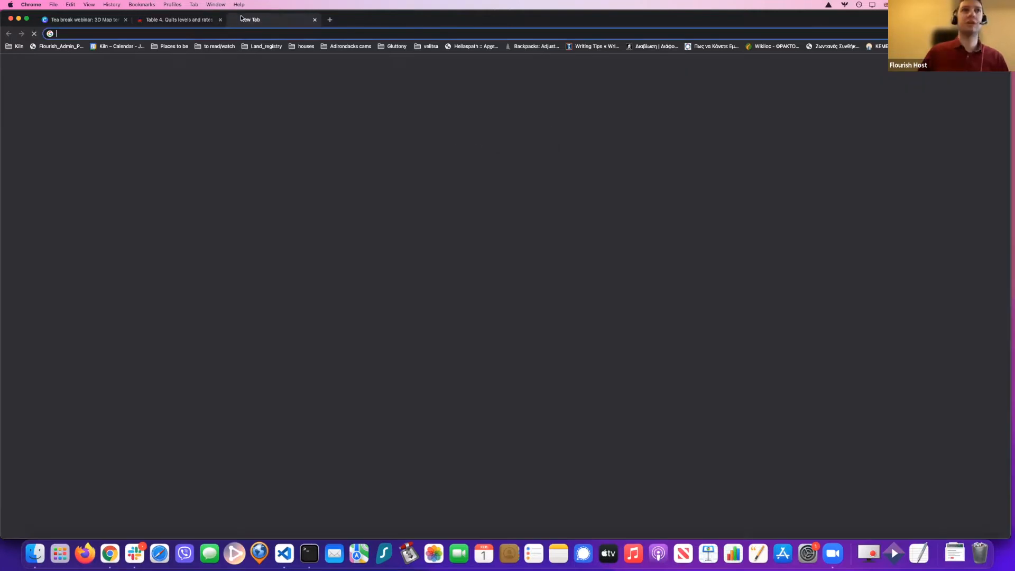
text(sheets)
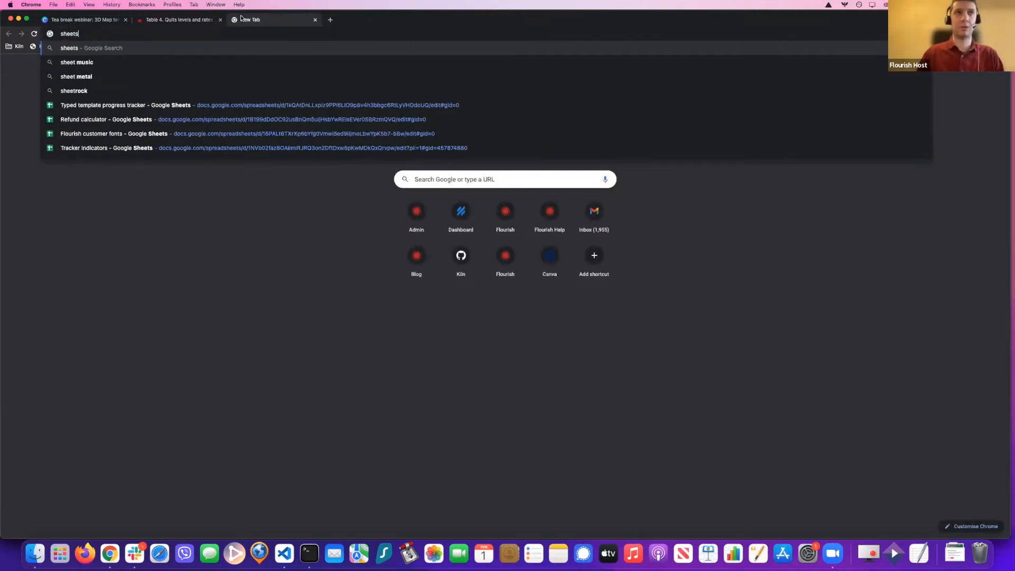
text(.new)
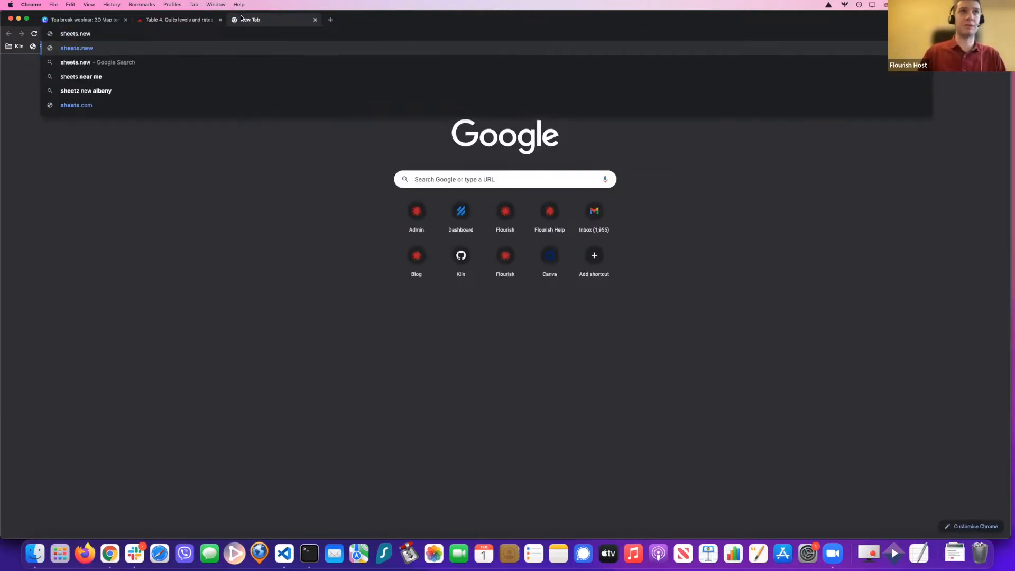
key(Return)
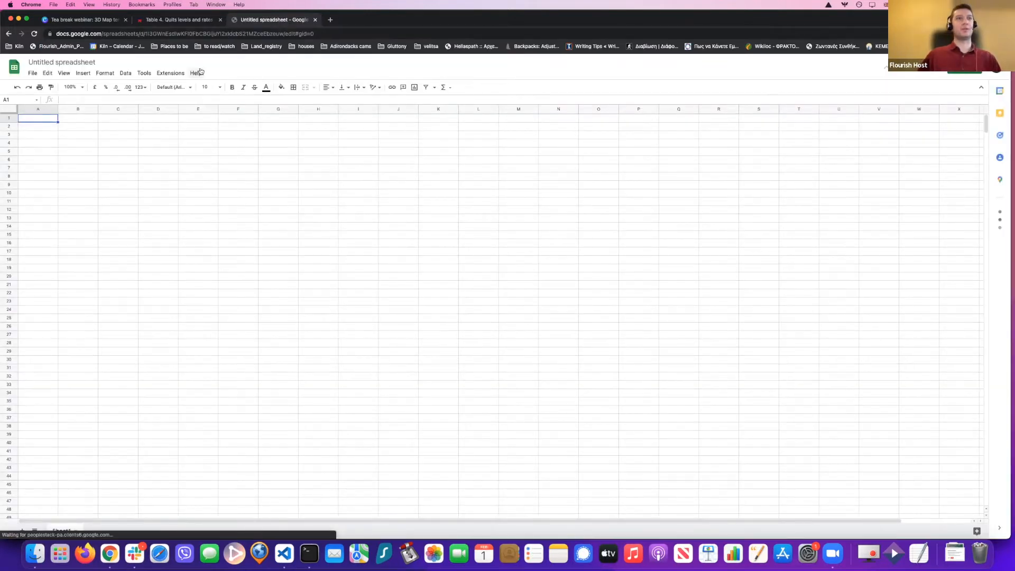
Rename the untitled spreadsheet as resignations_data.
click(61, 63)
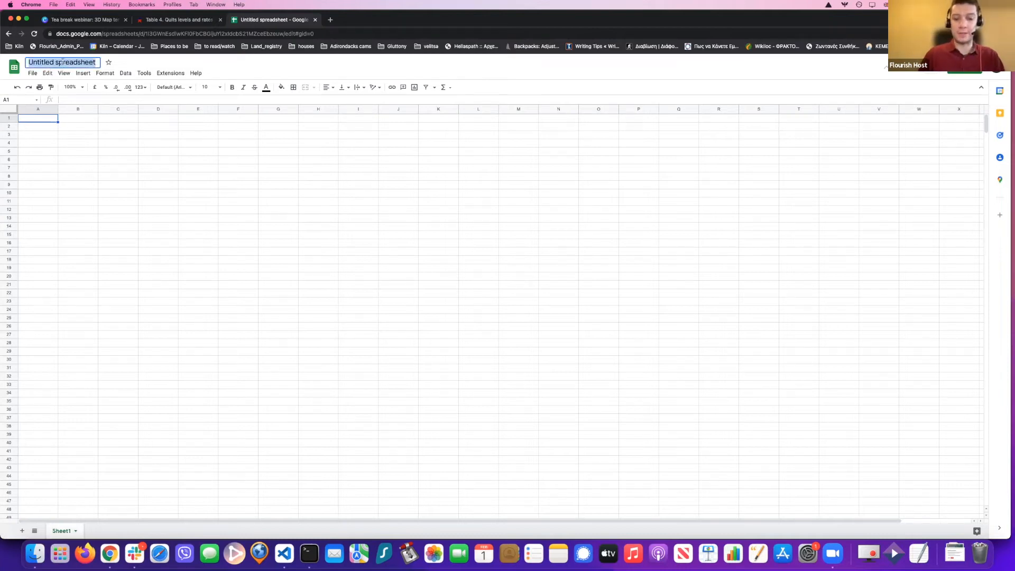
text(Re)
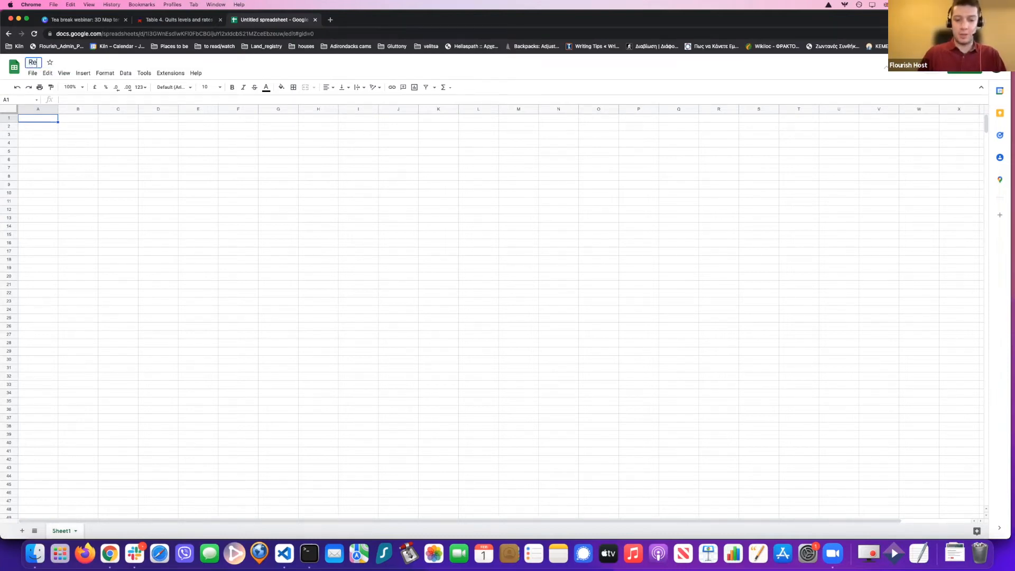
text(signation)
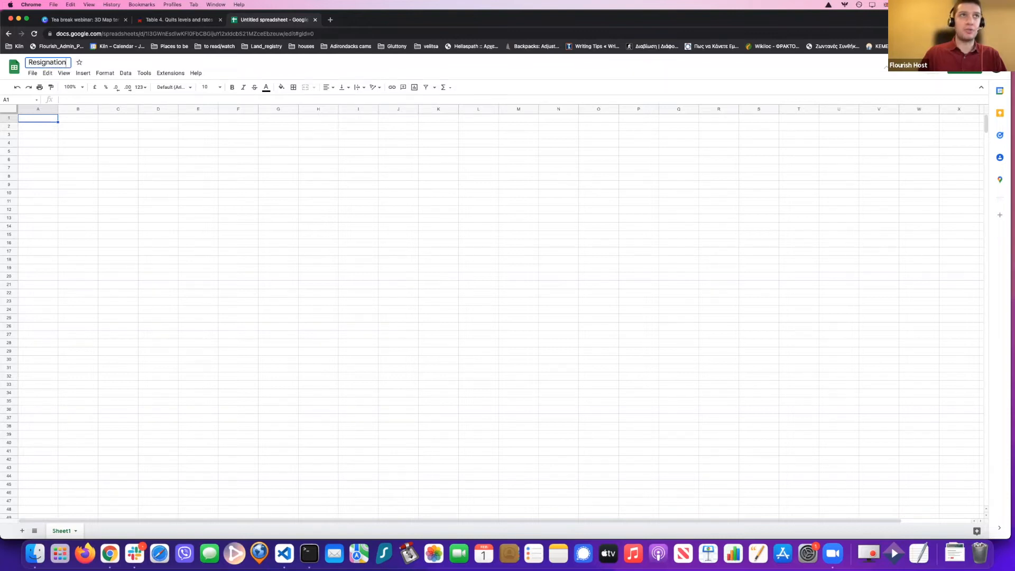
text(s_data)
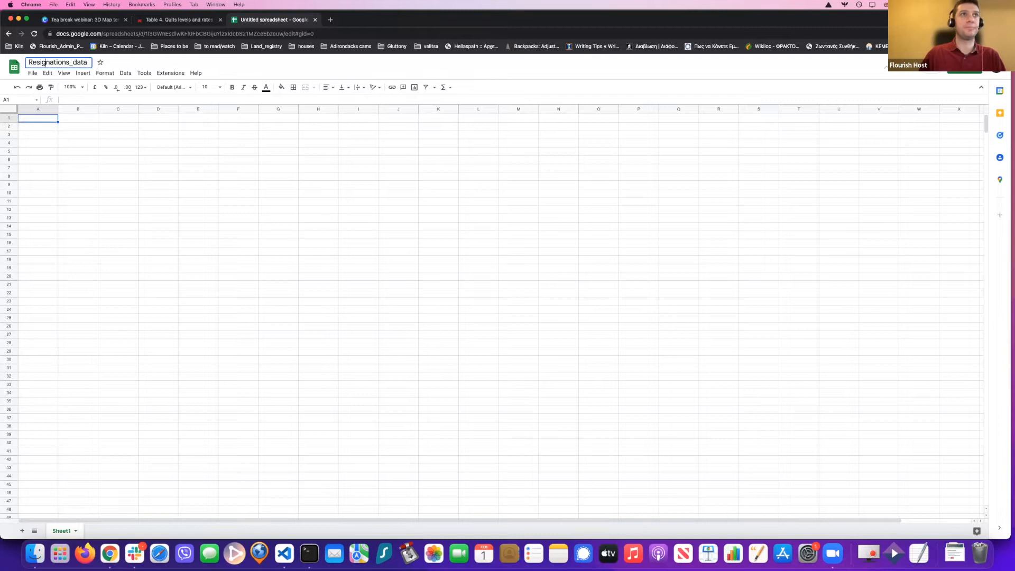
click(32, 63)
key(BackSpace)
text(r)
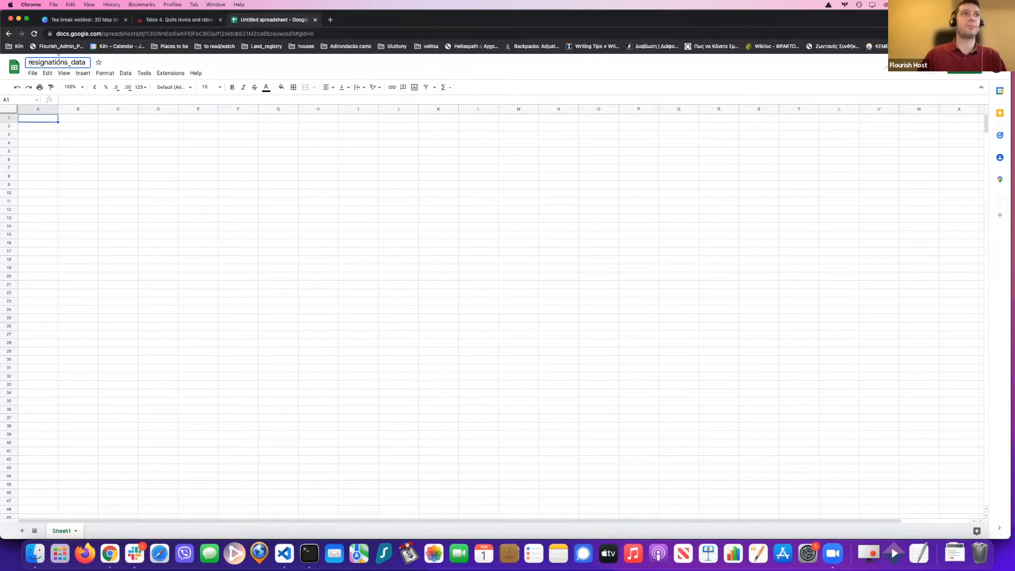
Paste the copied state quits table into the sheet starting at cell A1.
click(39, 119)
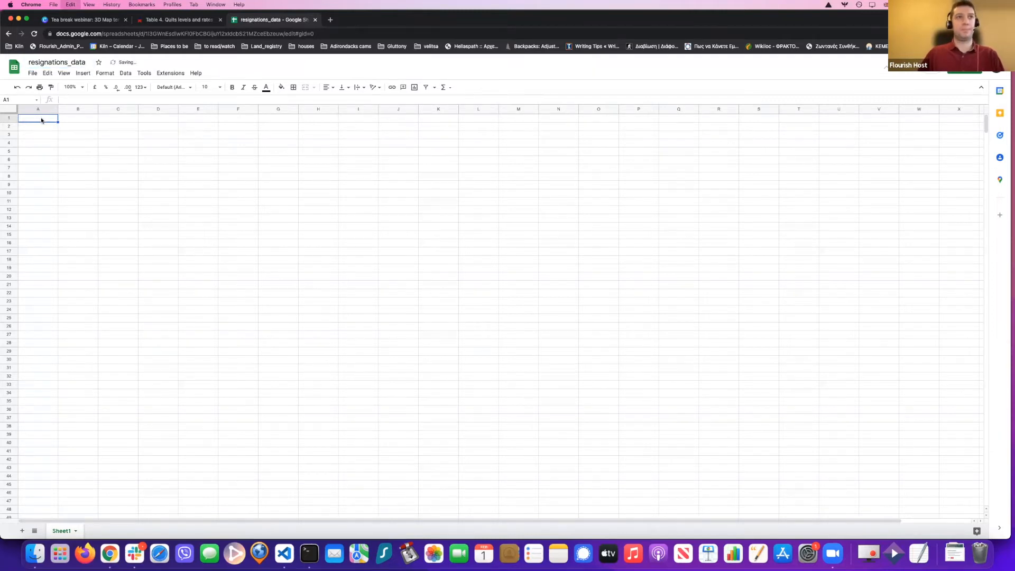
key(super+v)
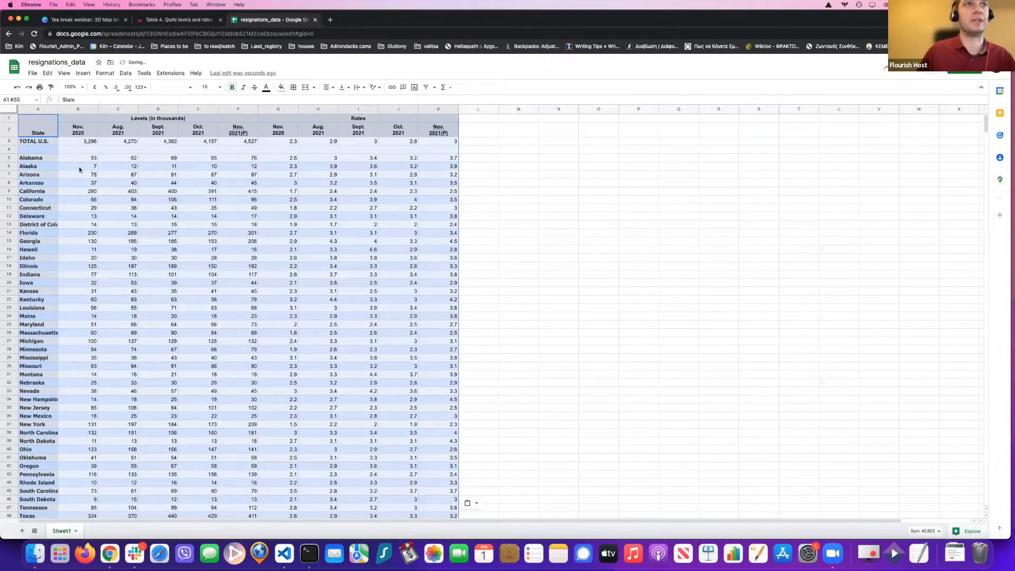
click(79, 168)
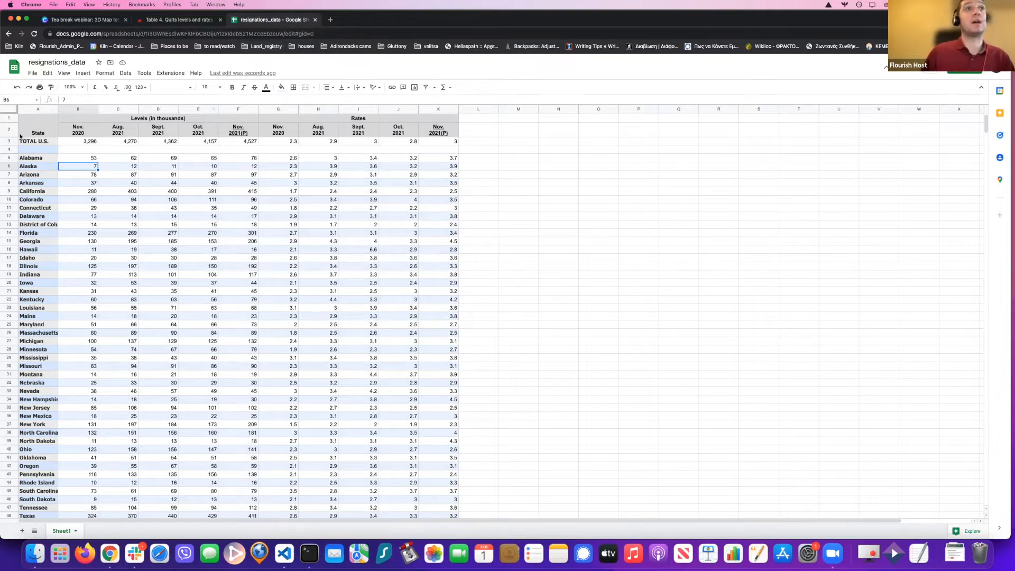
Clear the first header row containing the Levels and Rates group headings, and delete that row.
click(6, 118)
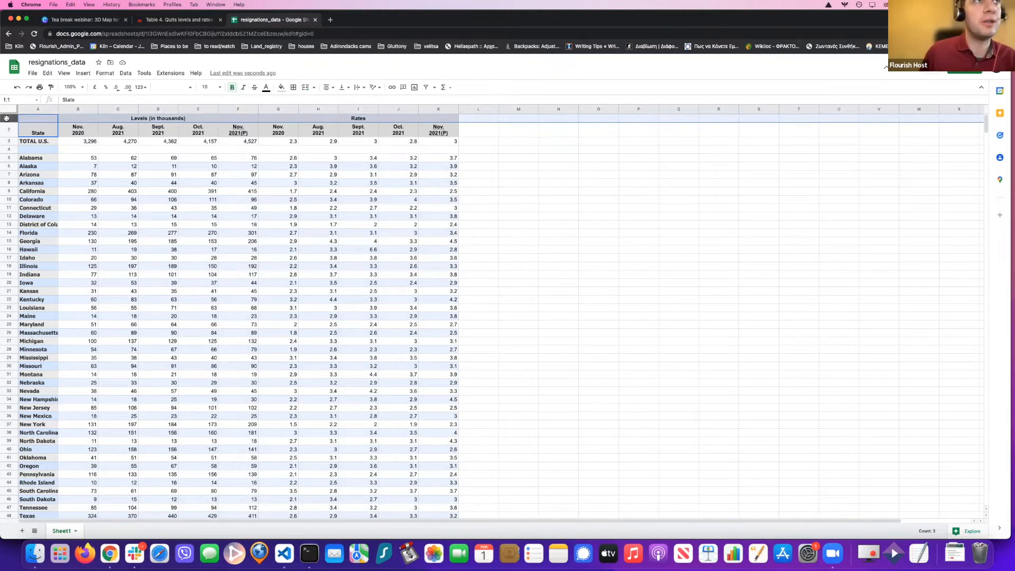
right_click(6, 118)
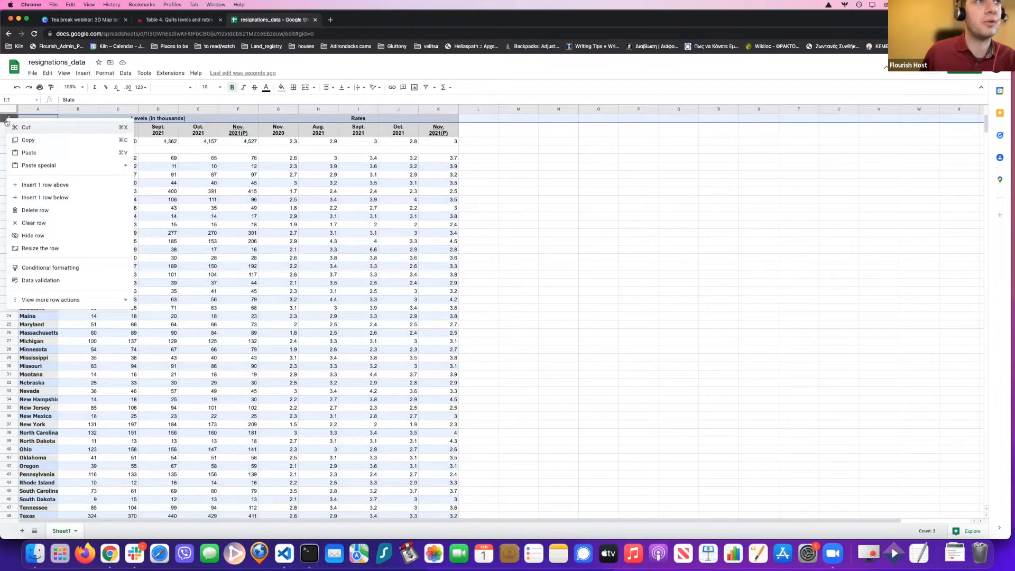
click(35, 223)
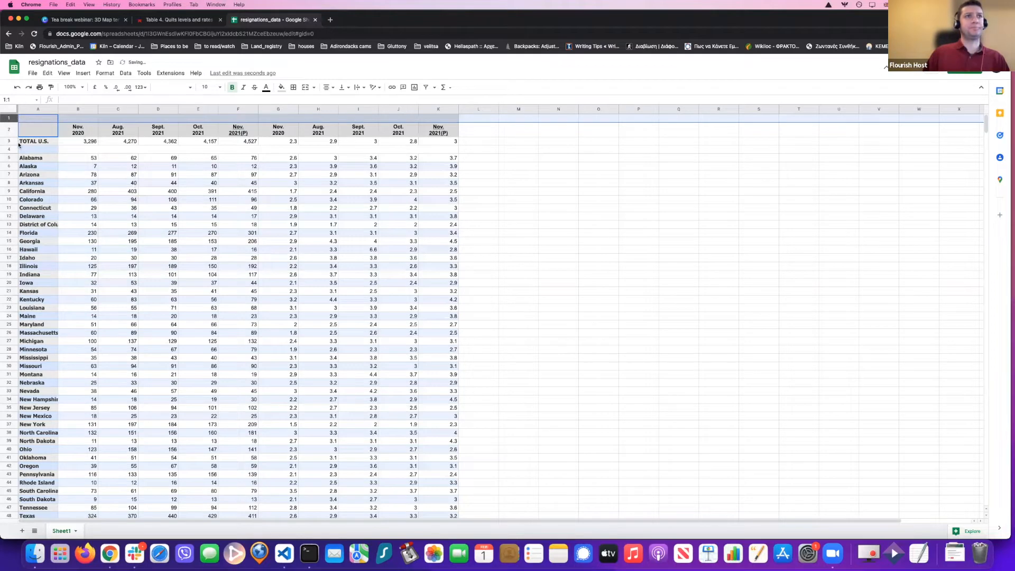
right_click(9, 118)
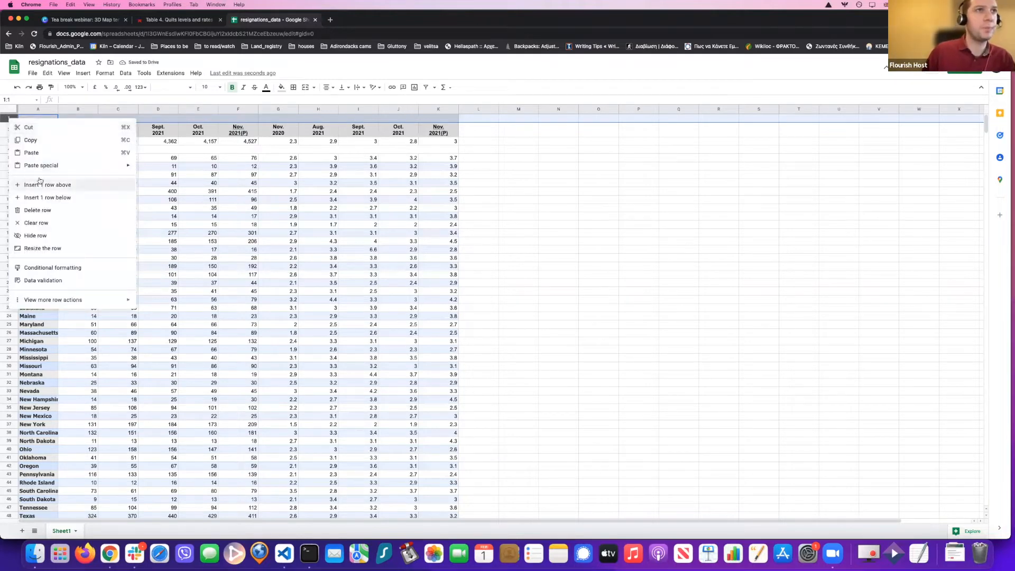
click(38, 210)
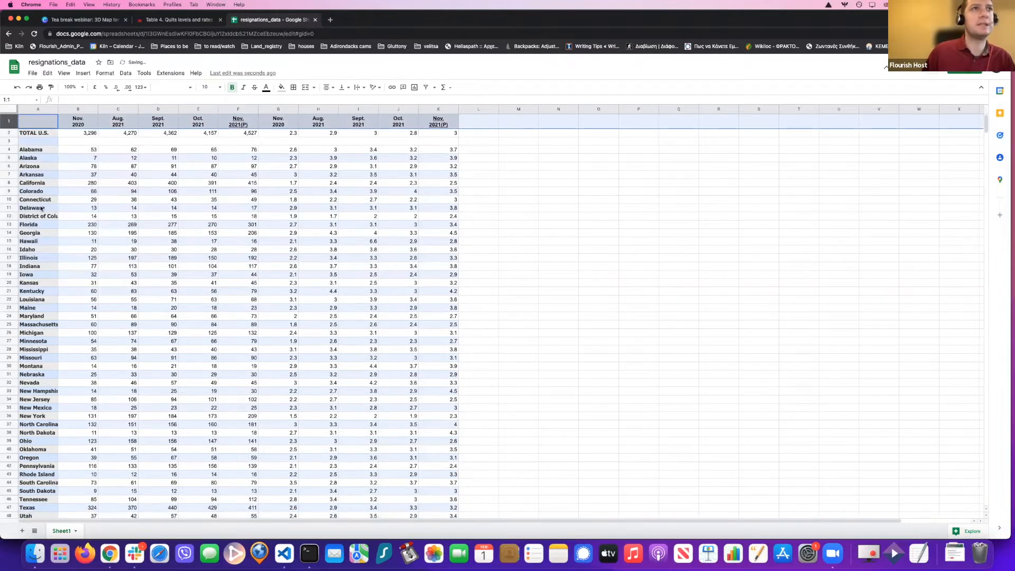
click(106, 191)
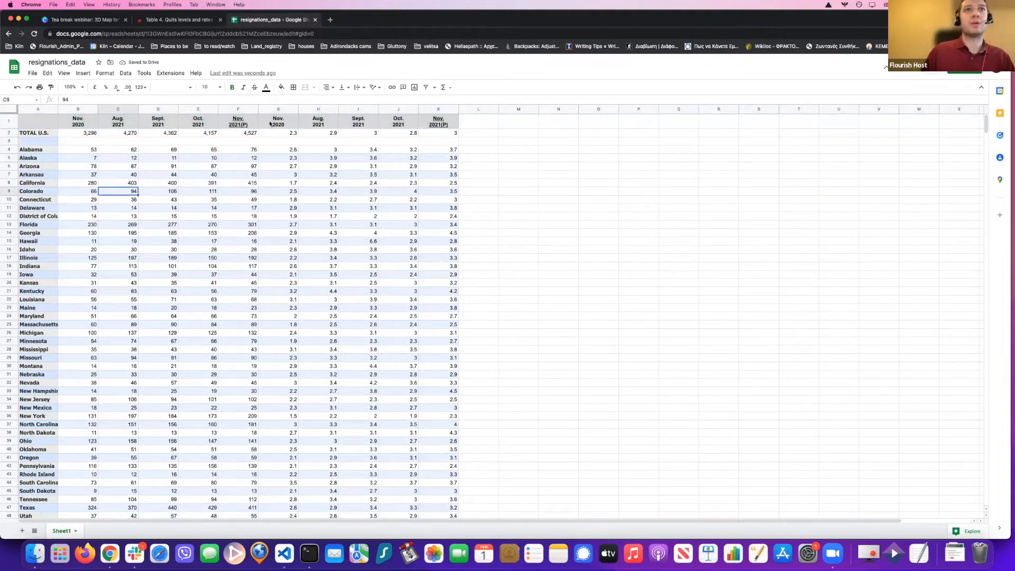
Select the five Levels columns together, from Nov. 2020 in column B to Nov. 2021(P) in column F.
drag(272, 123, 457, 385)
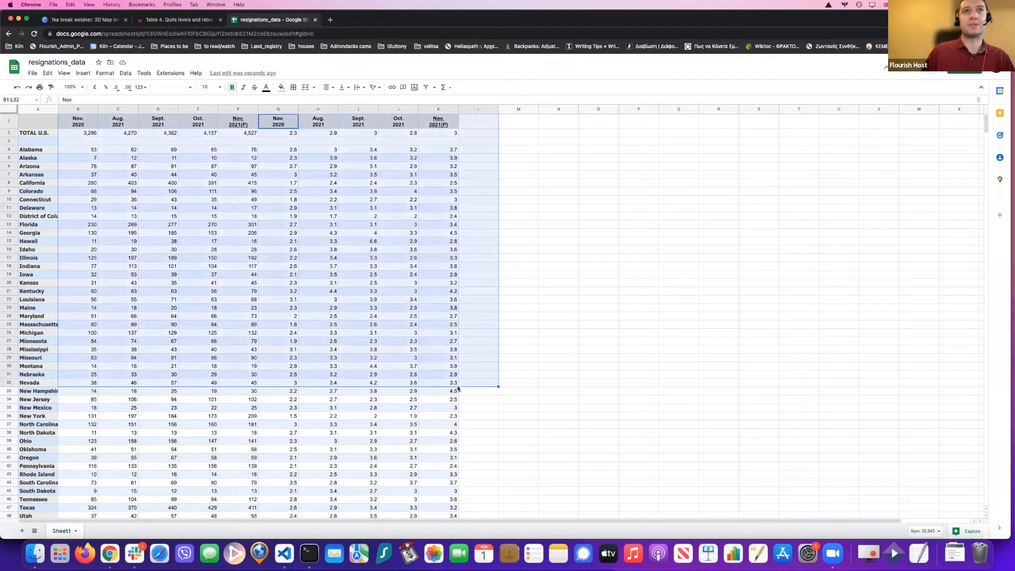
click(318, 274)
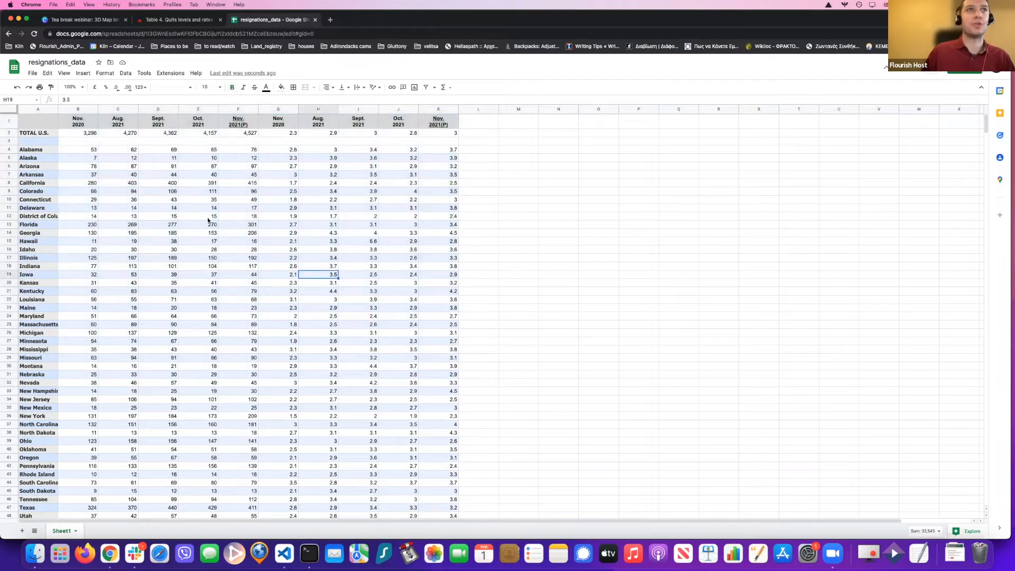
click(68, 110)
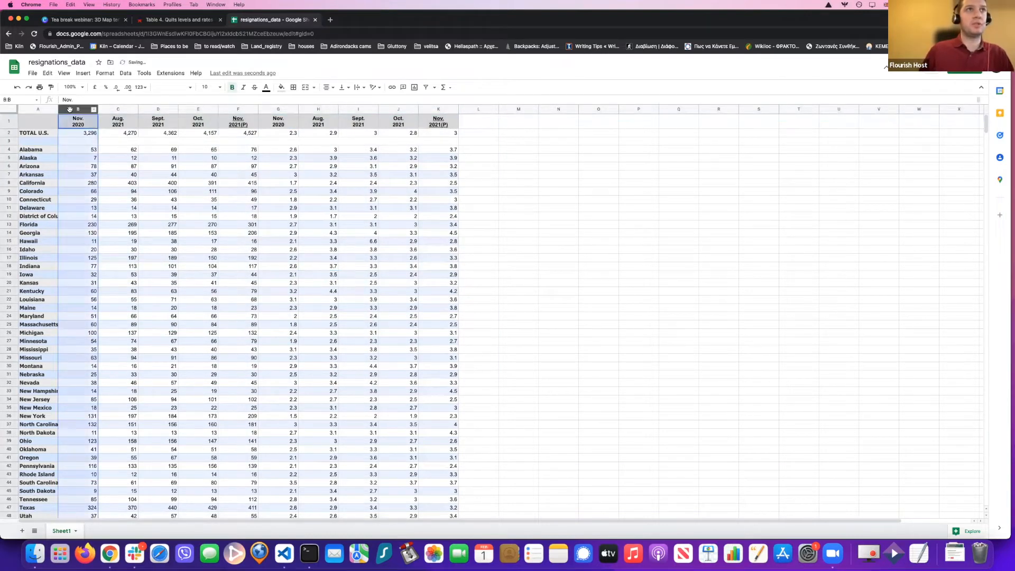
super+click(112, 110)
super+click(157, 110)
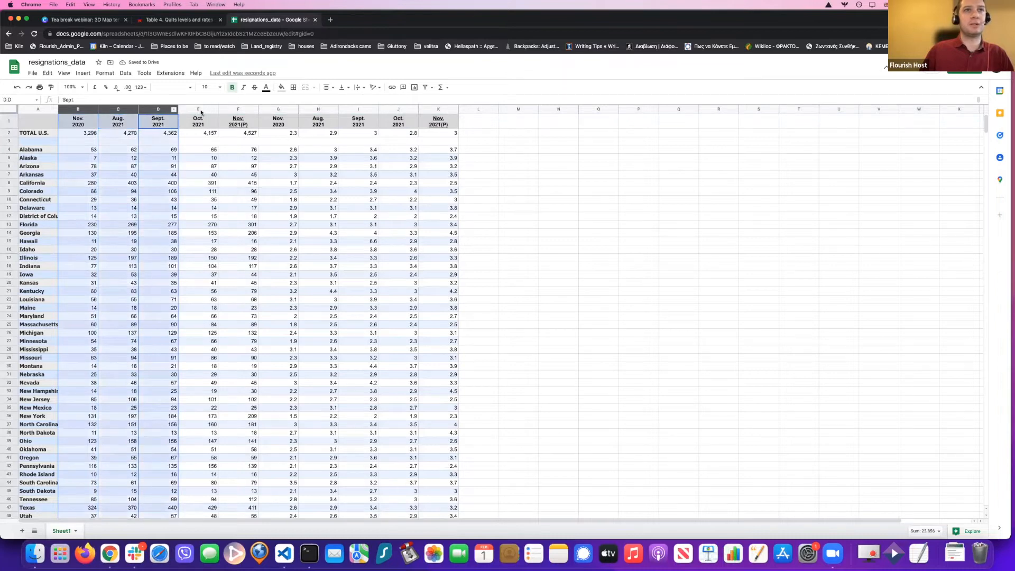
super+click(200, 110)
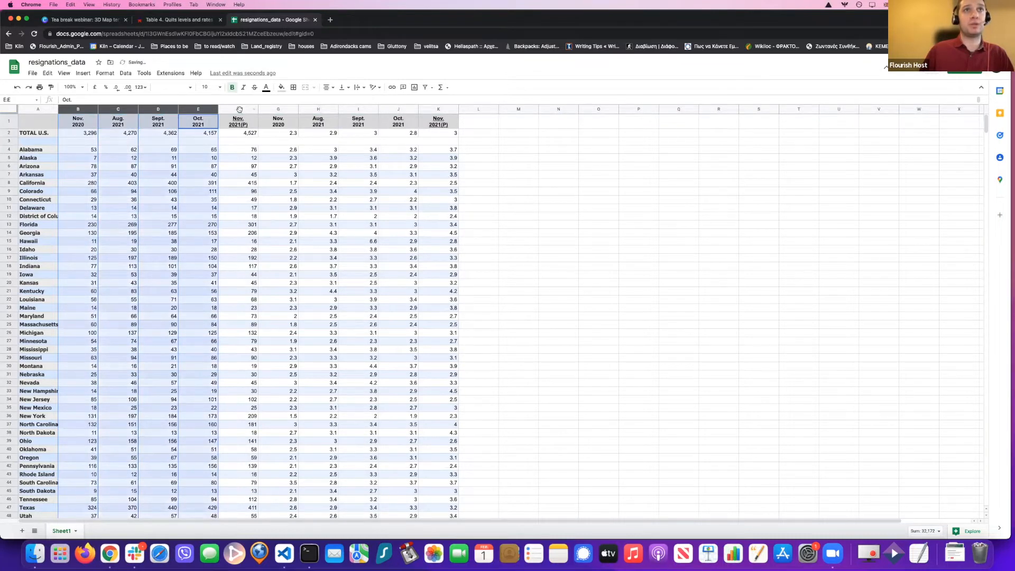
super+click(239, 109)
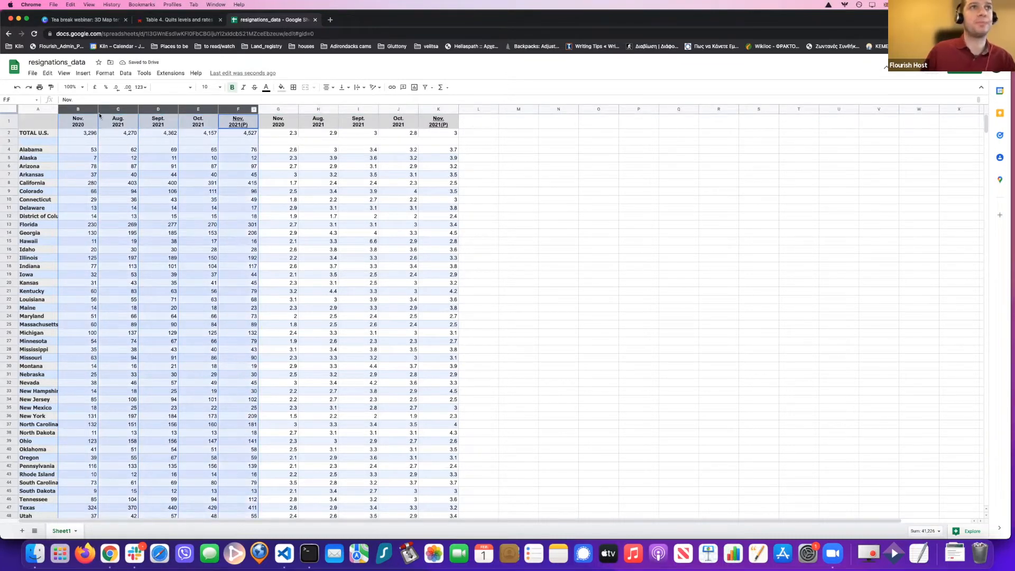
Delete the Nov. 2020, Aug. 2021 and Sept. 2021 Levels columns one after another from column B.
right_click(73, 110)
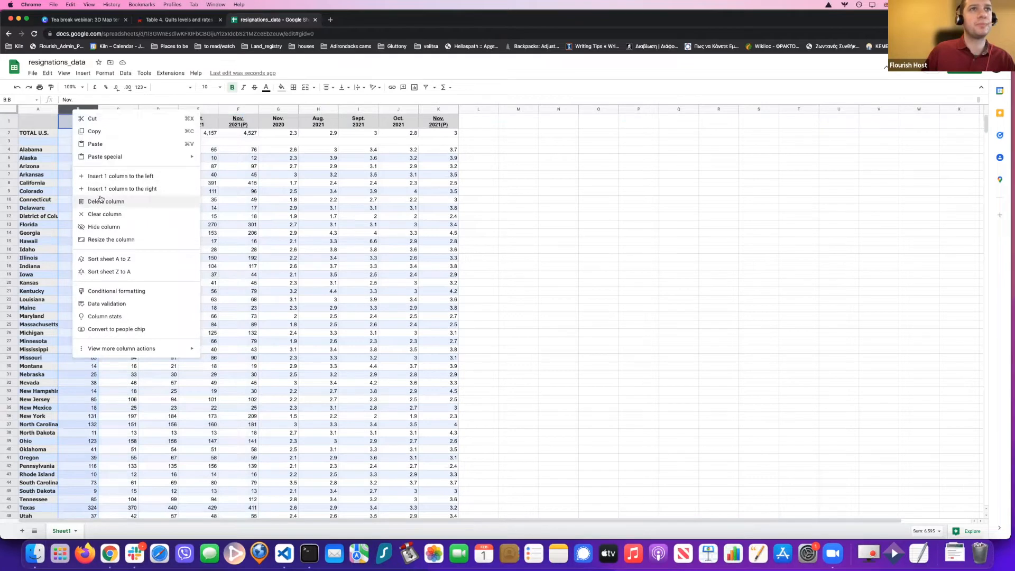
click(100, 200)
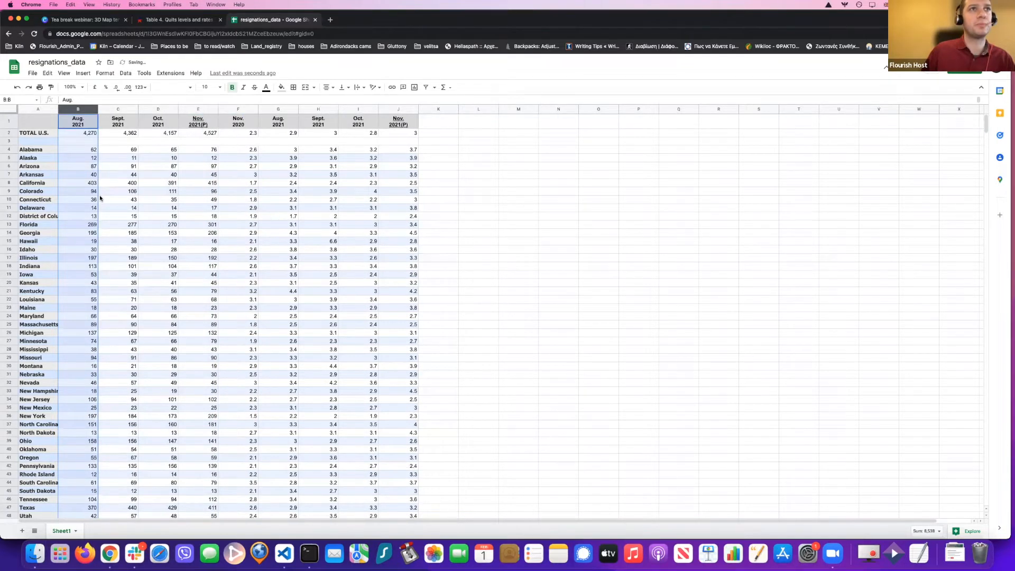
right_click(82, 112)
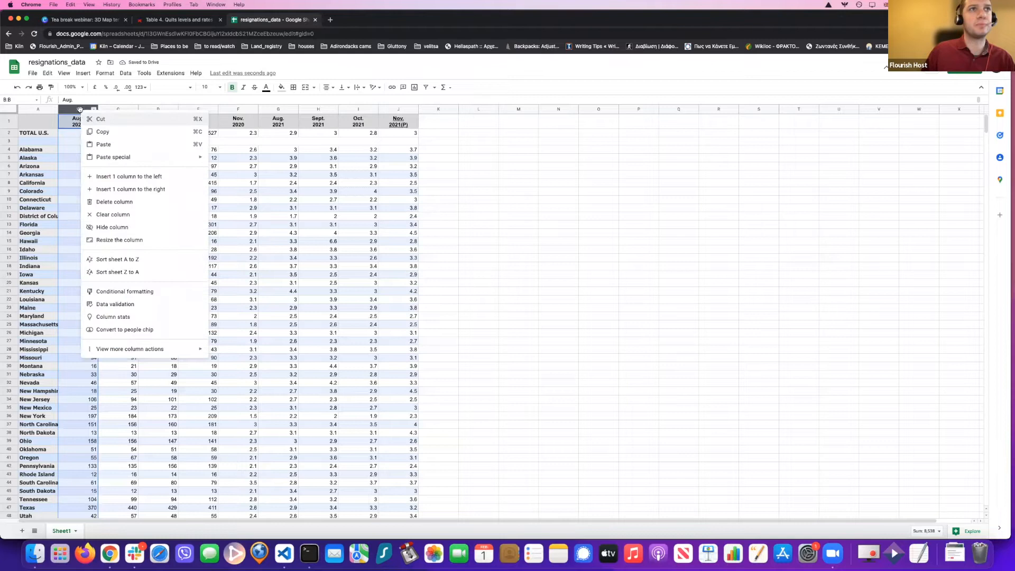
click(107, 200)
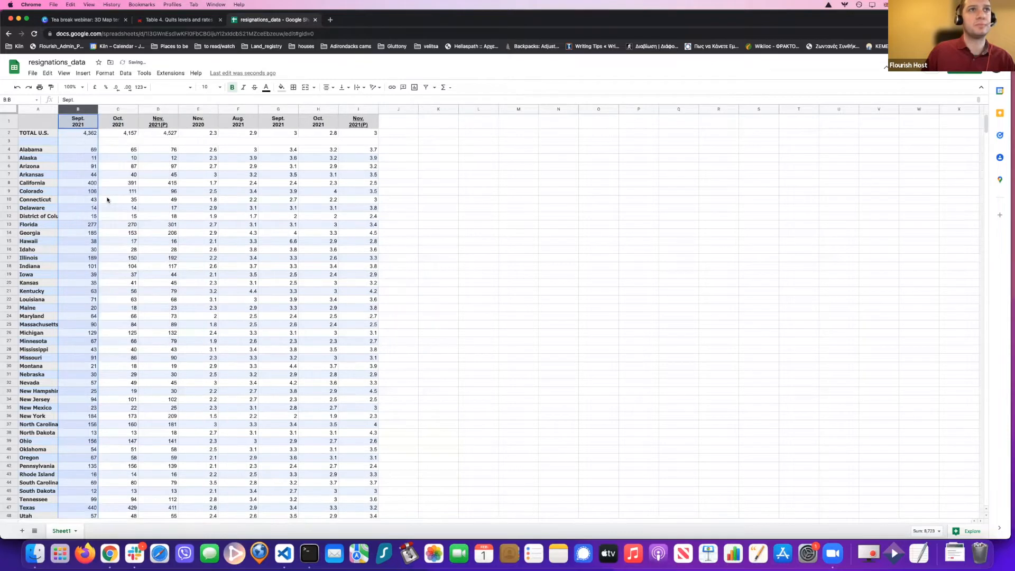
right_click(76, 113)
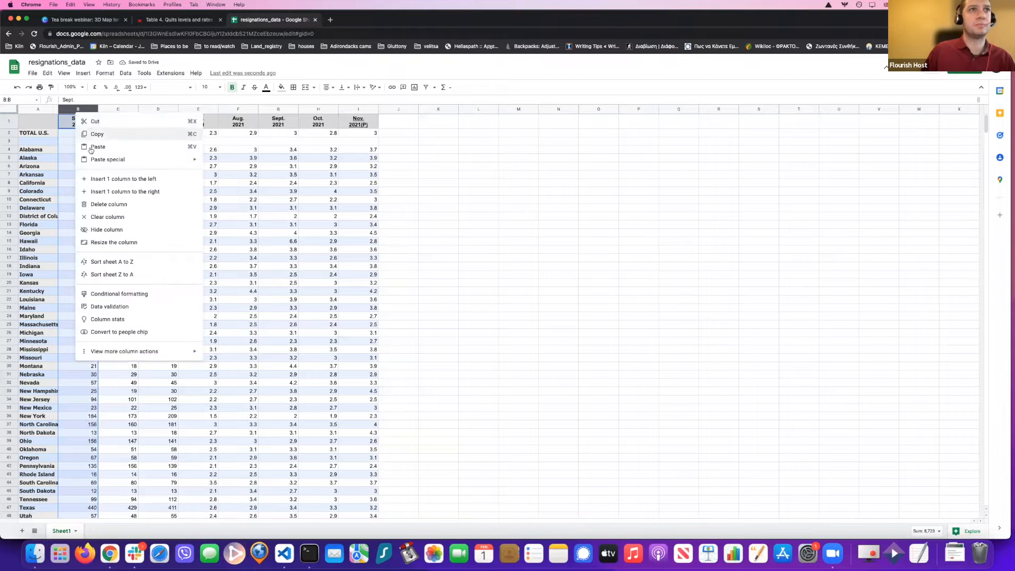
click(104, 205)
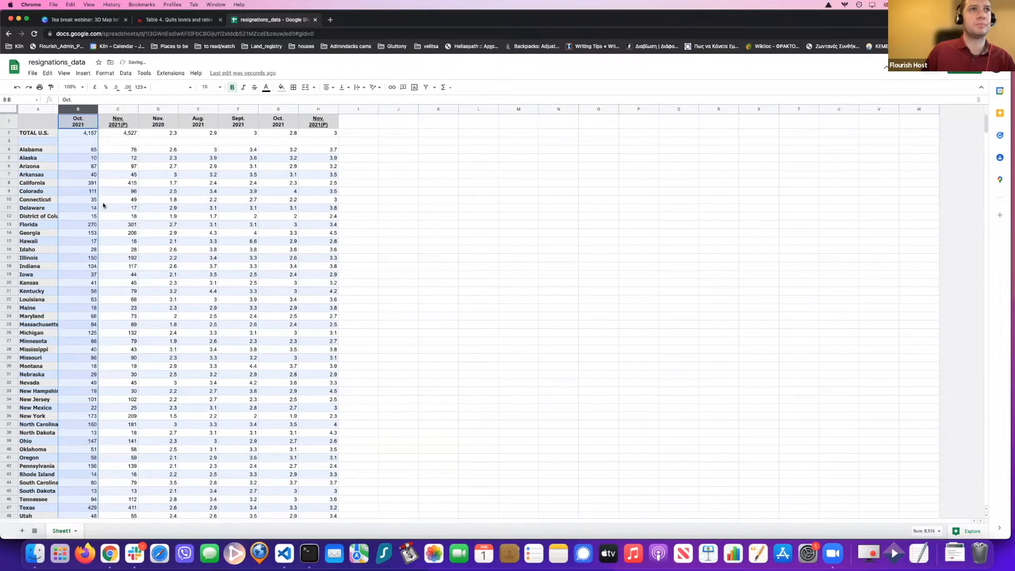
click(112, 157)
key(Right)
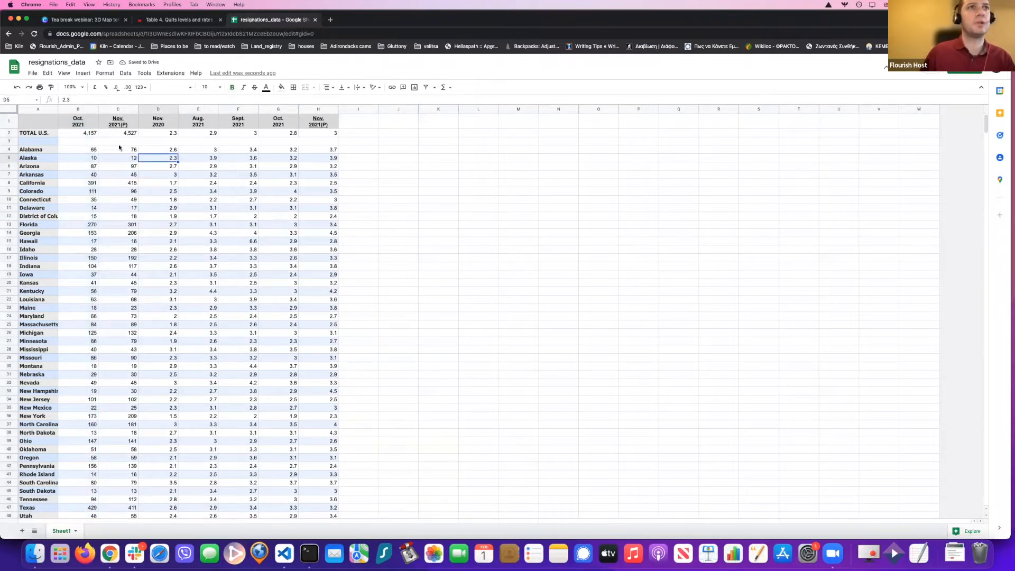
Examine the TOTAL U.S. quit rates across the Rates columns, from Nov. 2020 in column D to Nov. 2021(P) in column H.
click(149, 133)
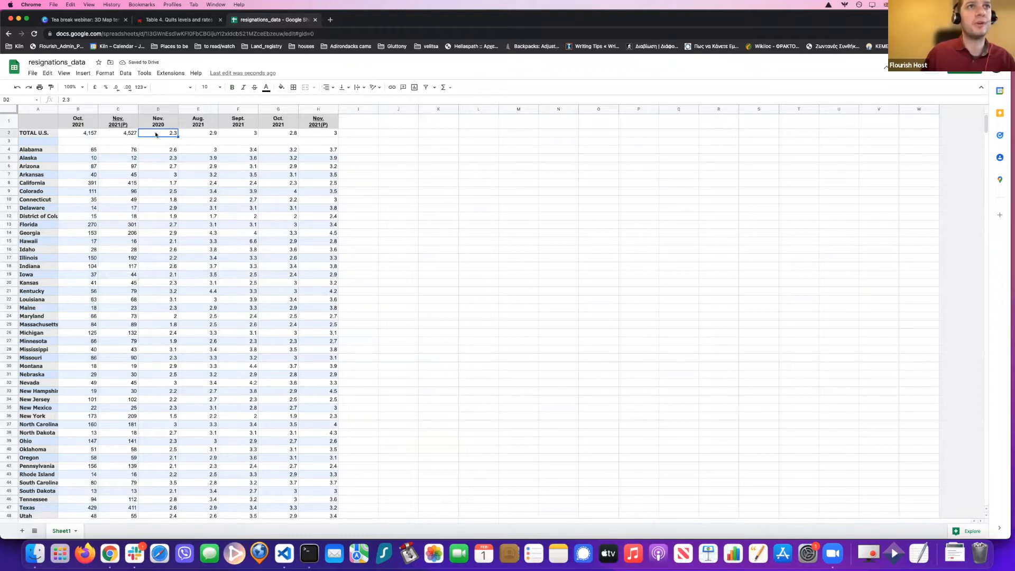
key(Right)
key(Right)
key(Right)
key(Left)
key(Left)
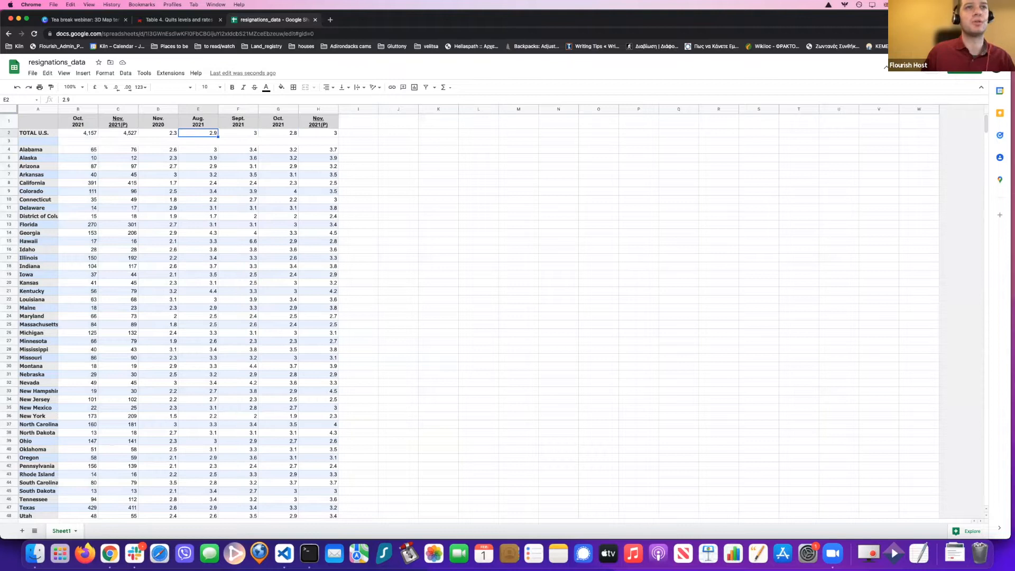
key(Right)
key(Right)
key(Right)
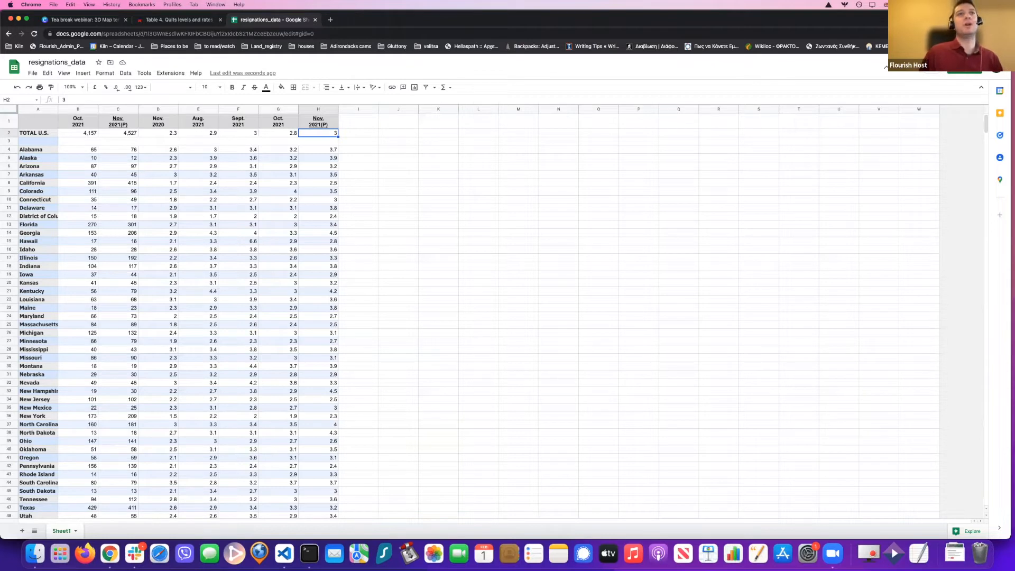
Delete the remaining Oct. 2021 and Nov. 2021(P) Levels columns, B and C, together.
click(111, 183)
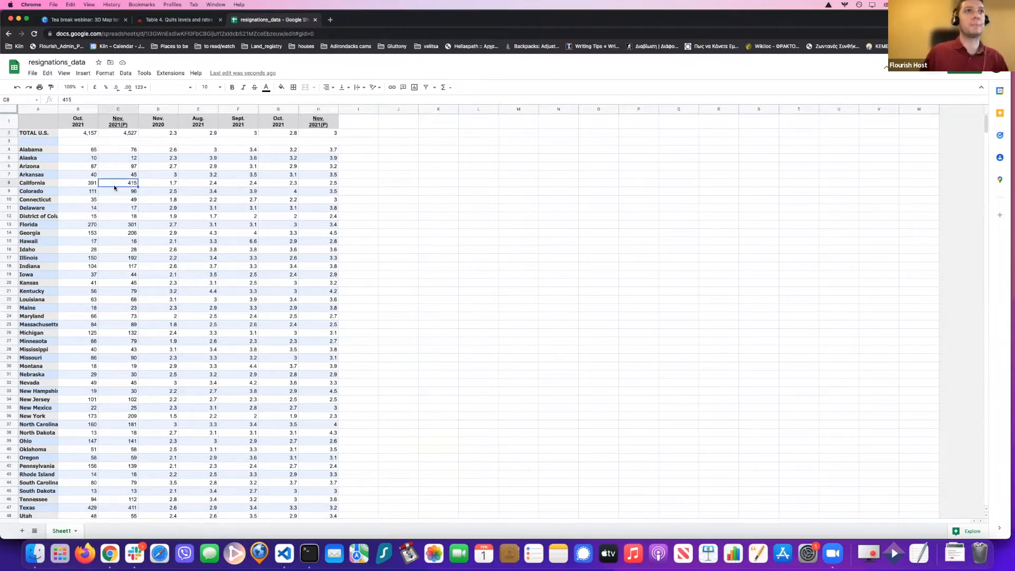
click(78, 110)
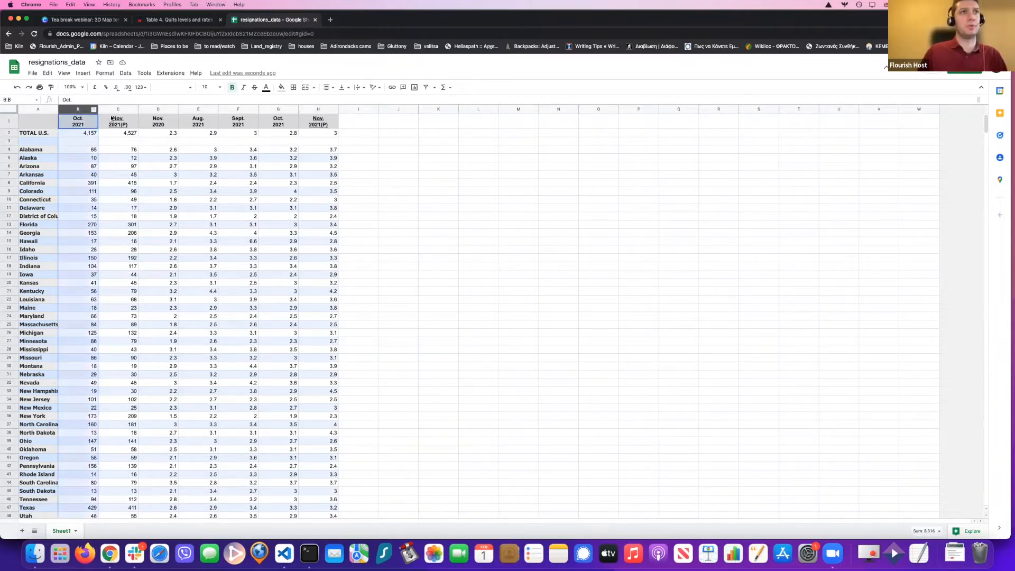
super+click(112, 110)
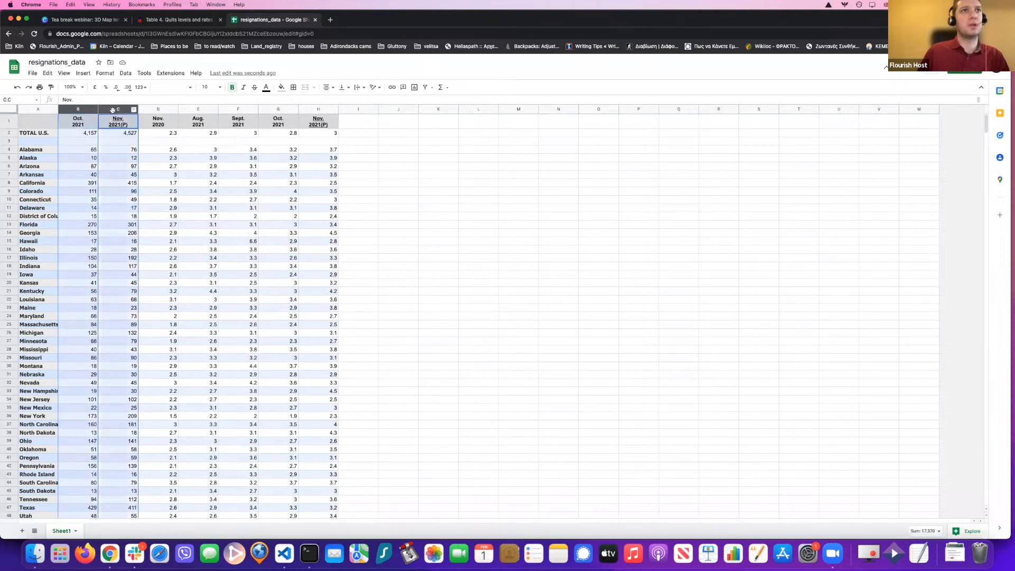
right_click(112, 110)
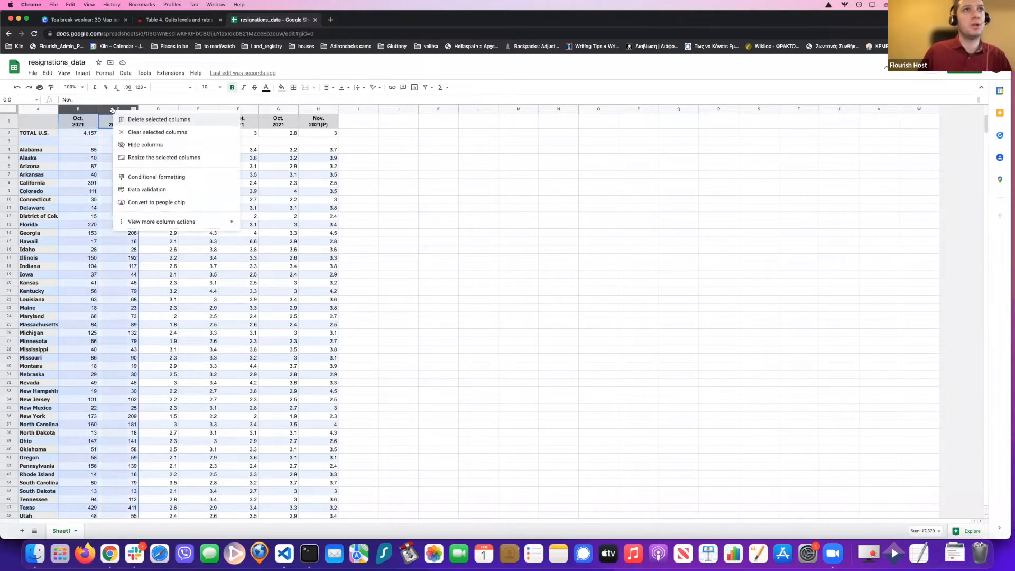
click(139, 120)
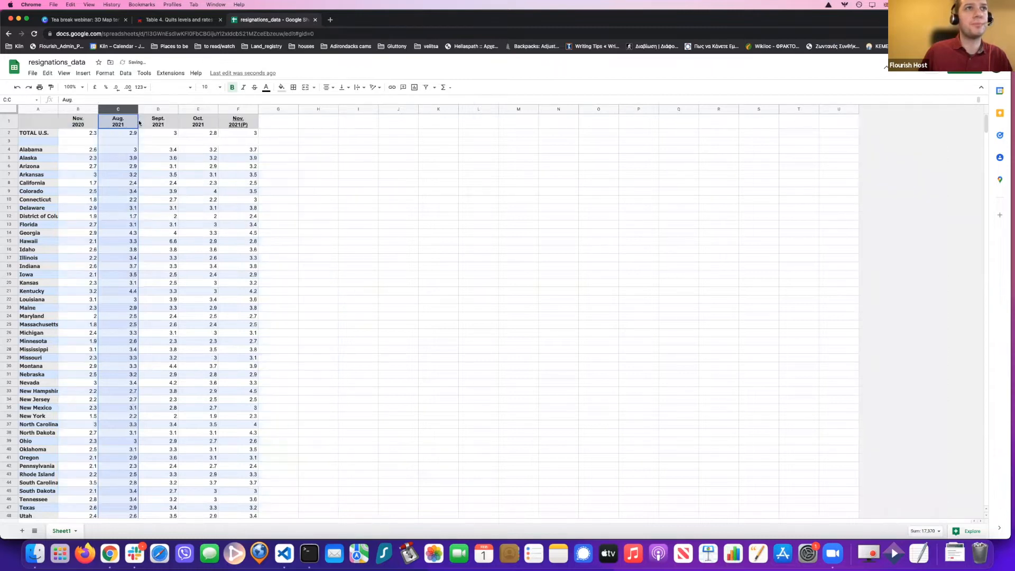
click(125, 174)
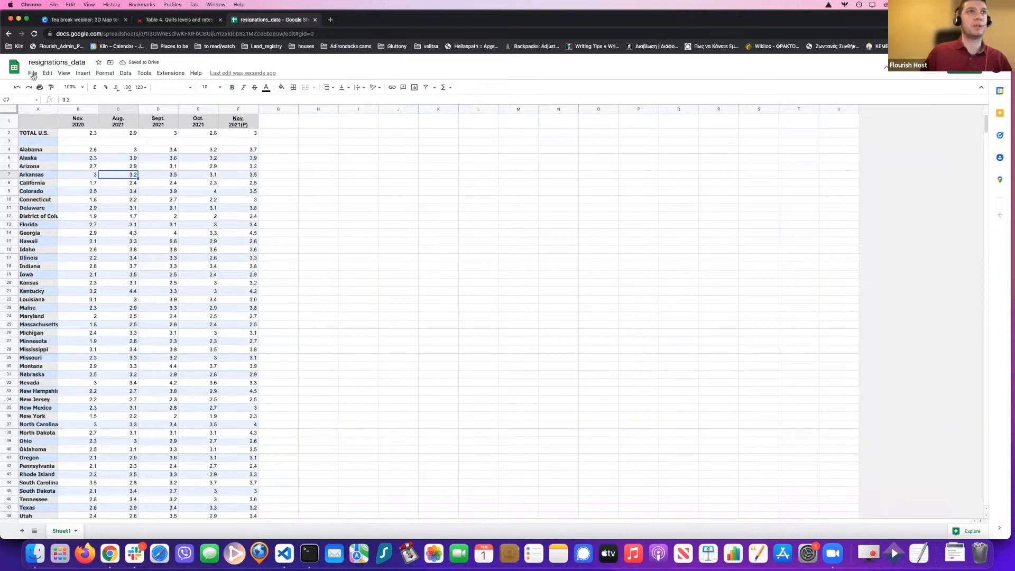
Download the resignations_data sheet as a comma-separated values (.csv) file.
click(33, 73)
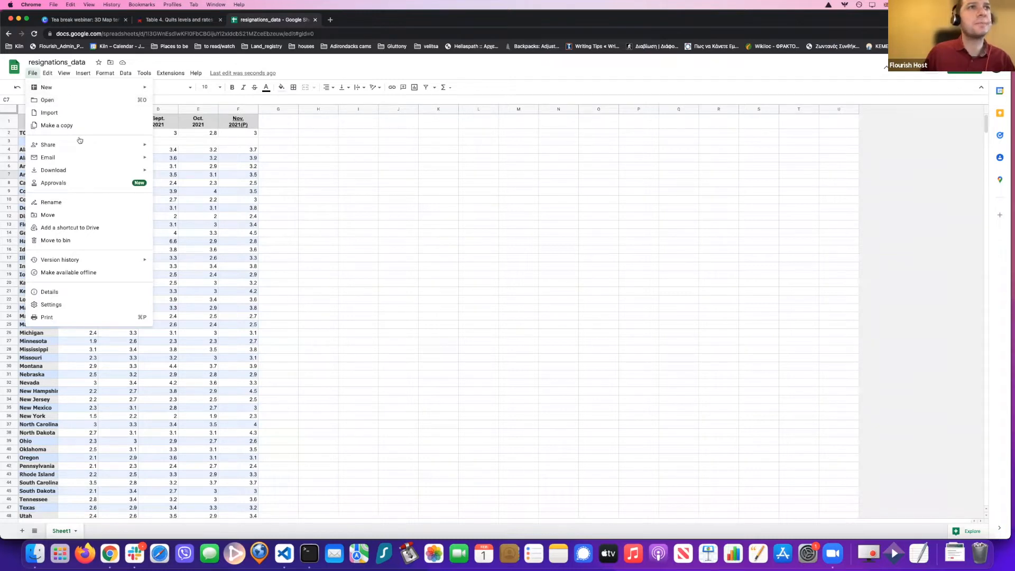
mouse_move(81, 146)
mouse_move(131, 174)
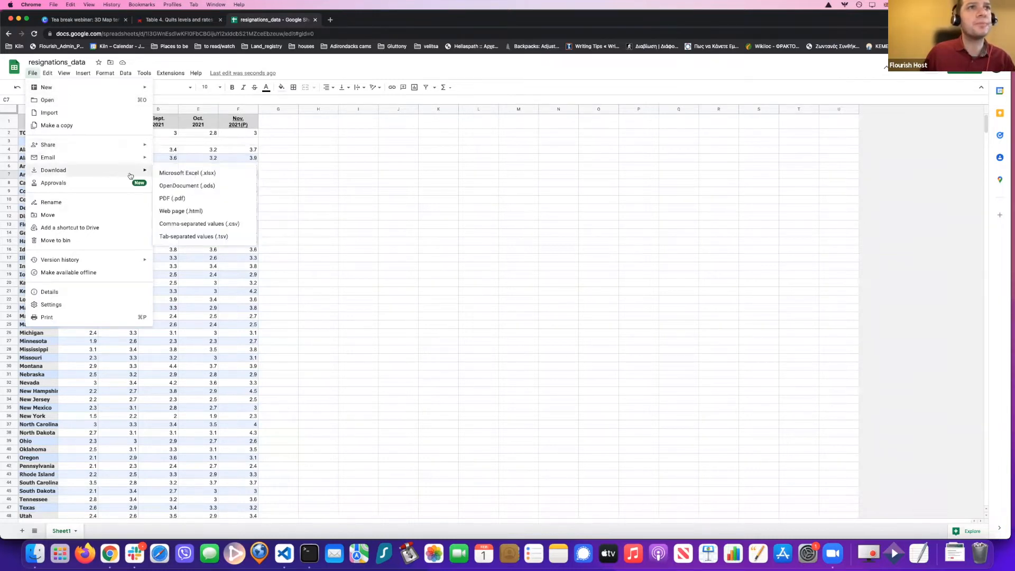
click(195, 227)
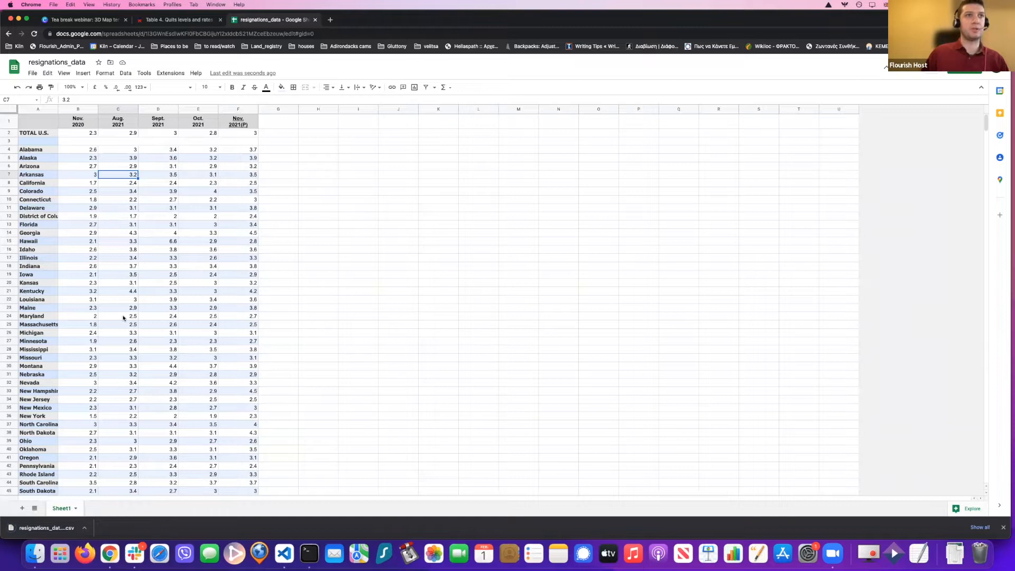
Delete the blank row 3 between TOTAL U.S. and Alabama.
scroll(124, 318, down, 1)
scroll(123, 318, down, 5)
scroll(123, 317, up, 5)
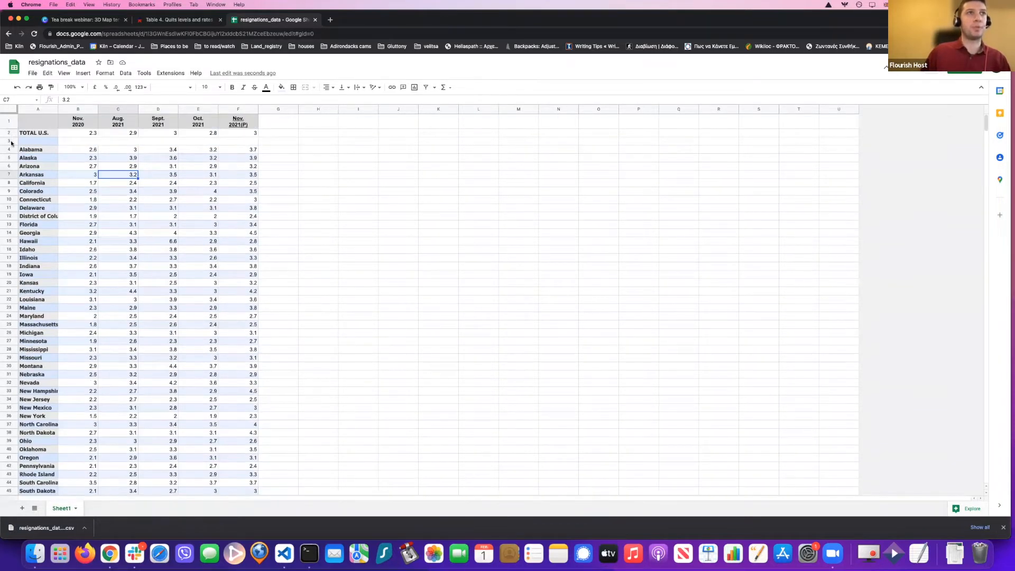
click(11, 141)
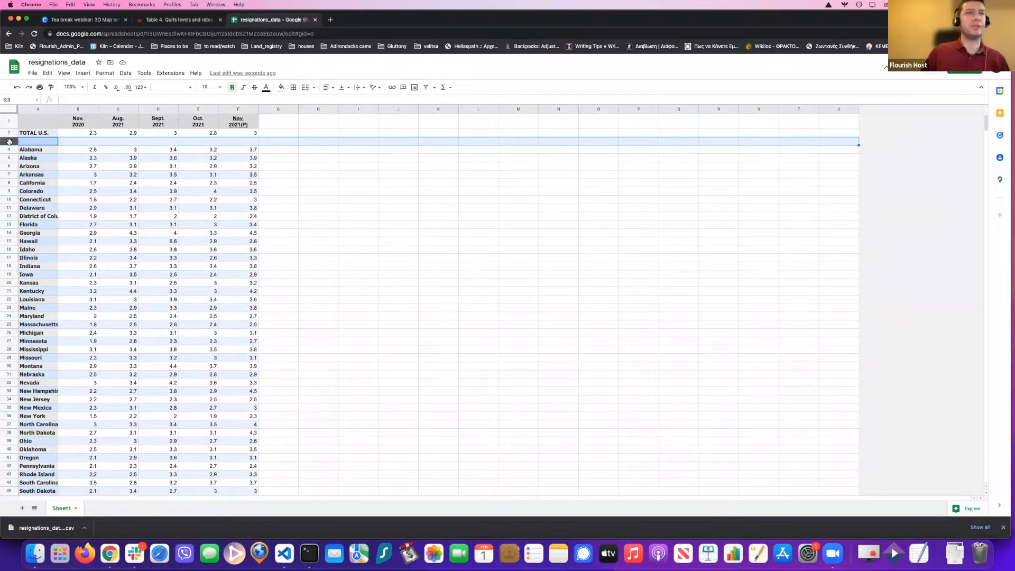
right_click(9, 142)
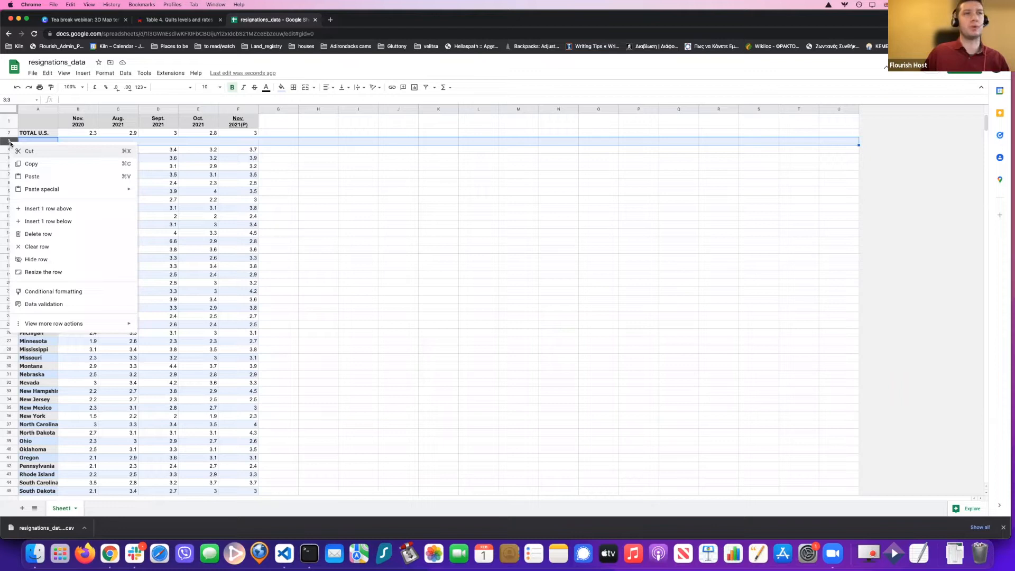
click(47, 234)
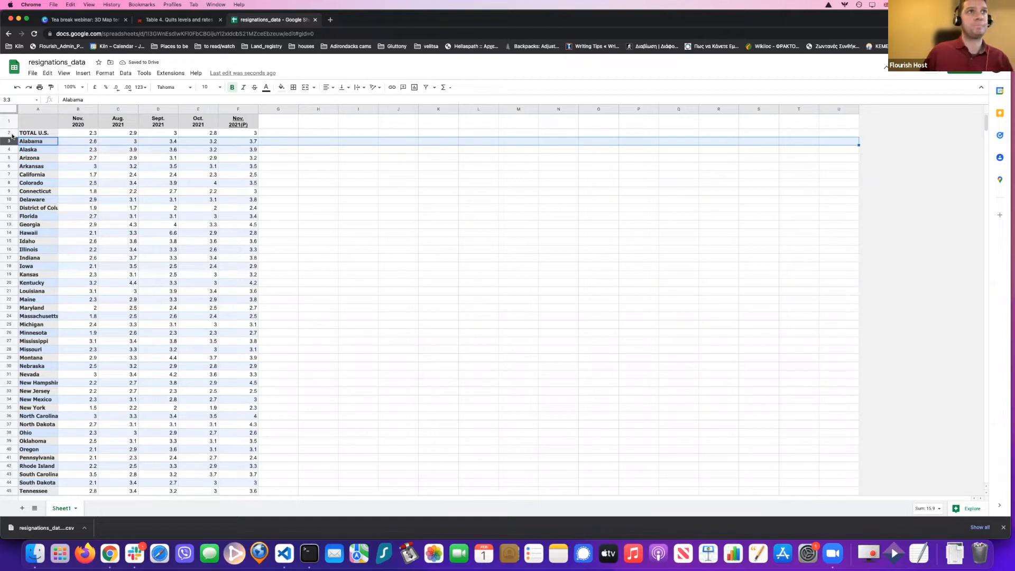
Download the sheet without the blank row as a fresh comma-separated values (.csv) file.
click(32, 74)
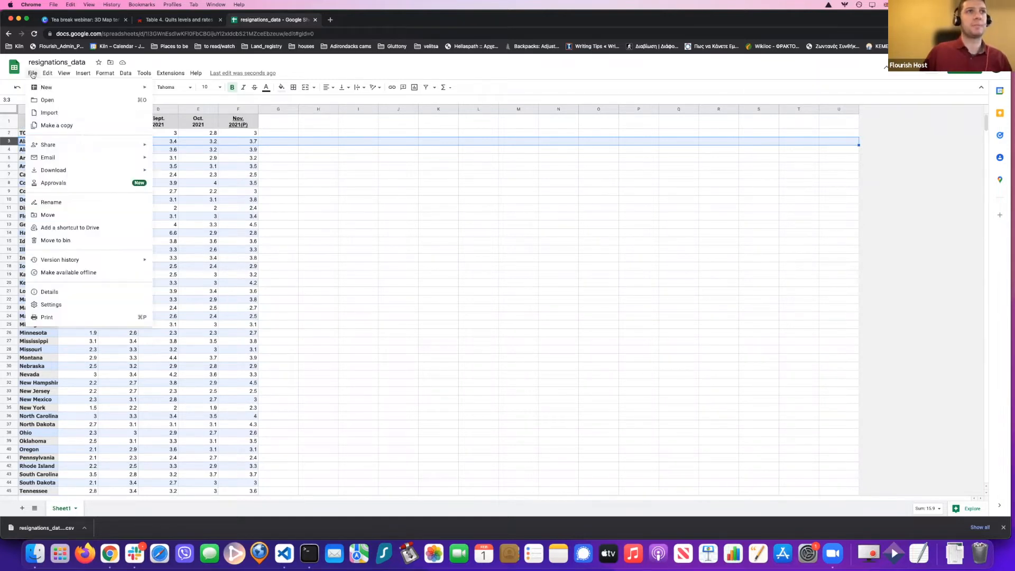
mouse_move(91, 171)
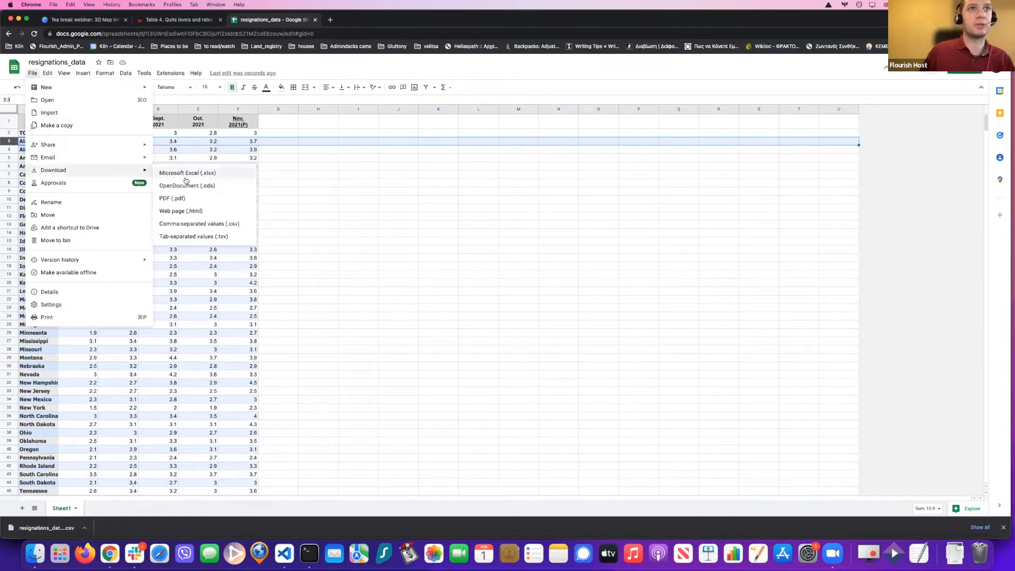
click(199, 223)
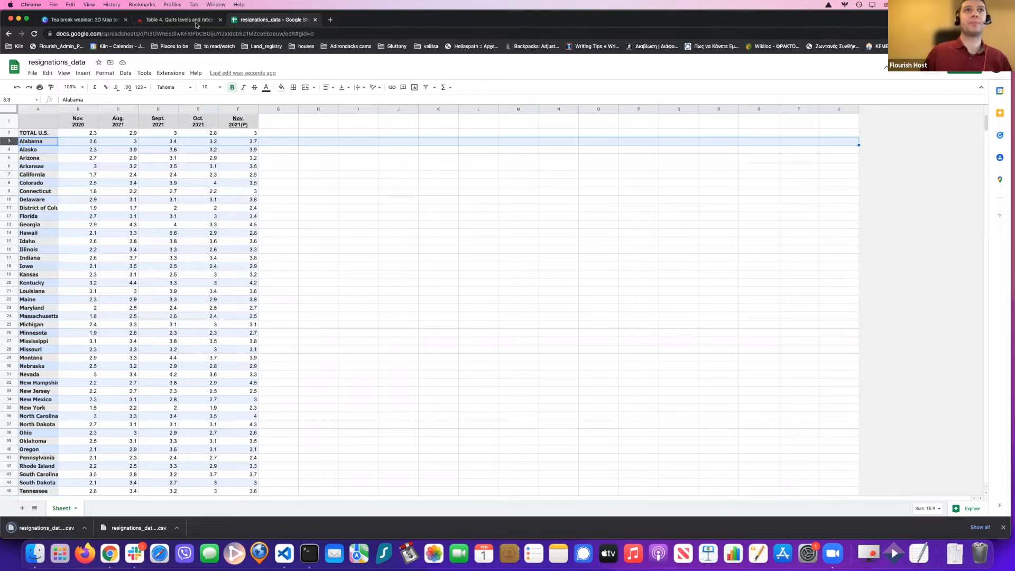
Switch to the Canva presentation, view the "Building our base map" slide in full screen, and exit the presentation view.
click(85, 23)
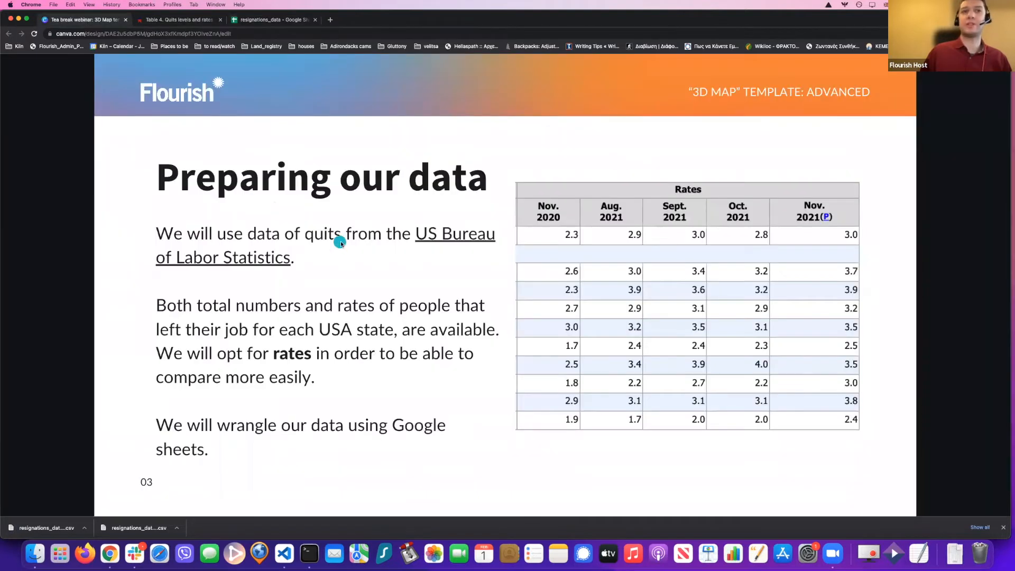
click(1003, 528)
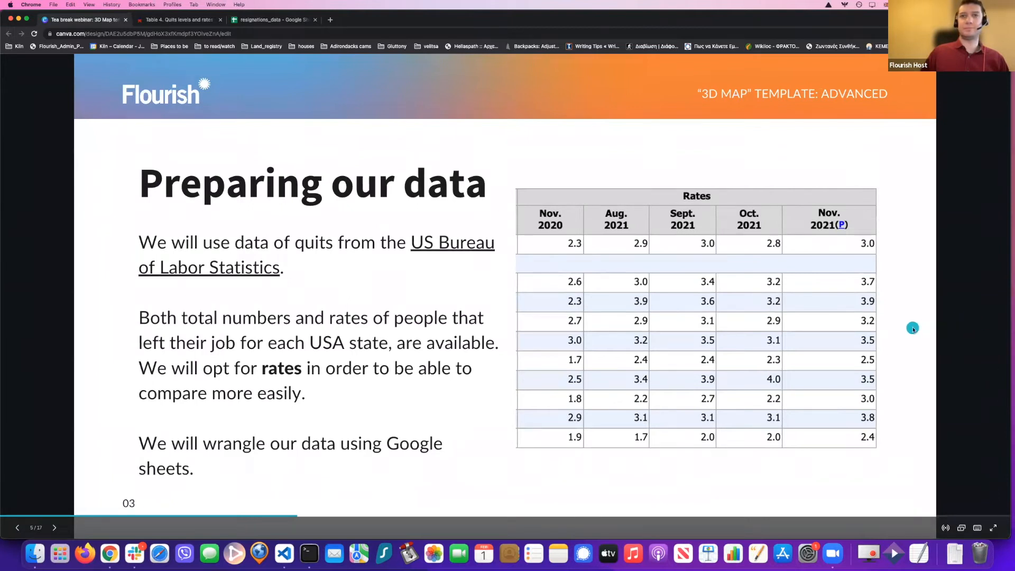
key(f)
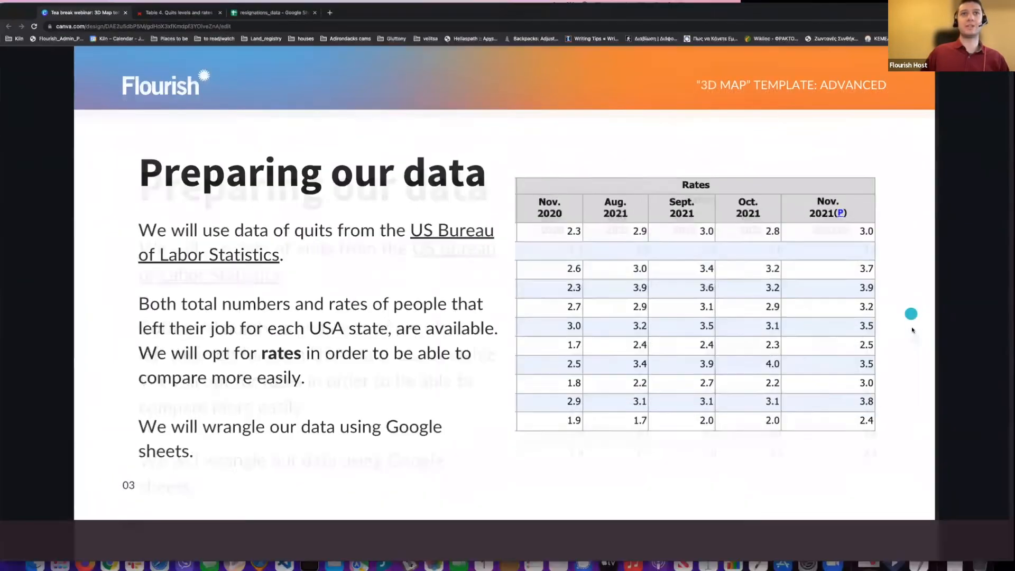
click(965, 324)
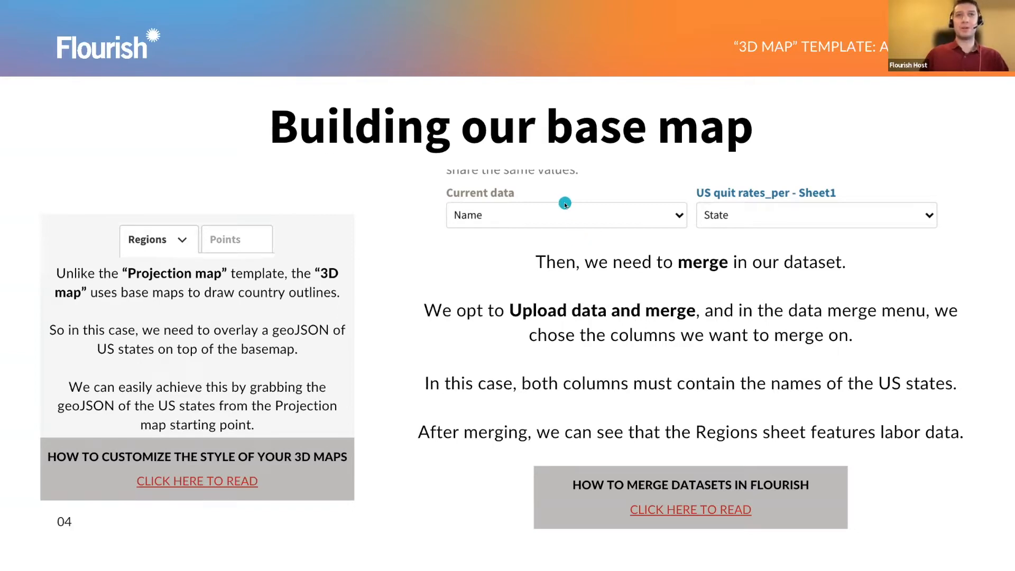
key(Escape)
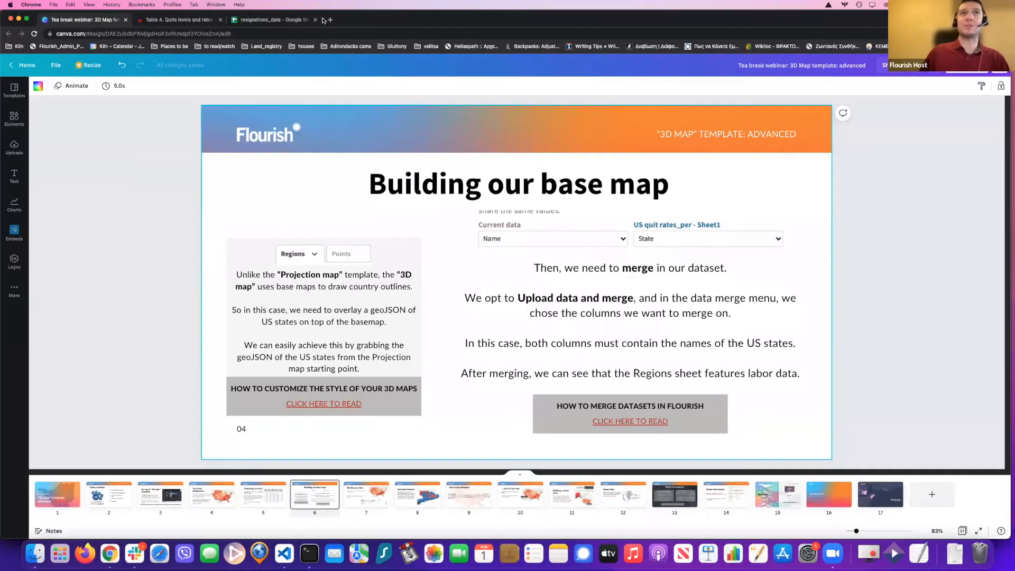
Open app.flourish.studio/projects in a new tab and create a visualisation from the Projection map's US (states) starting point.
click(330, 19)
text(app.flourish.studio/projects)
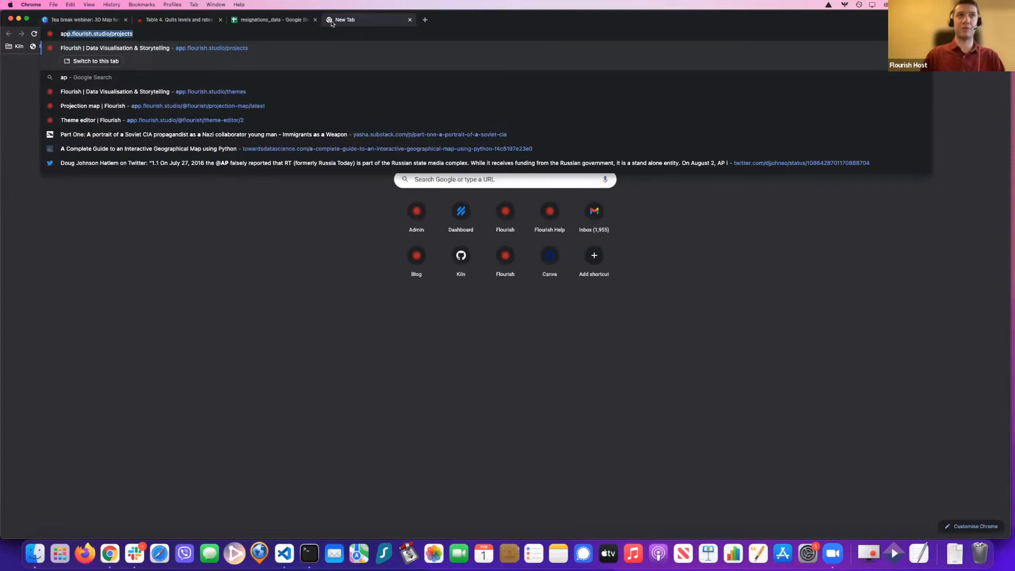
key(Return)
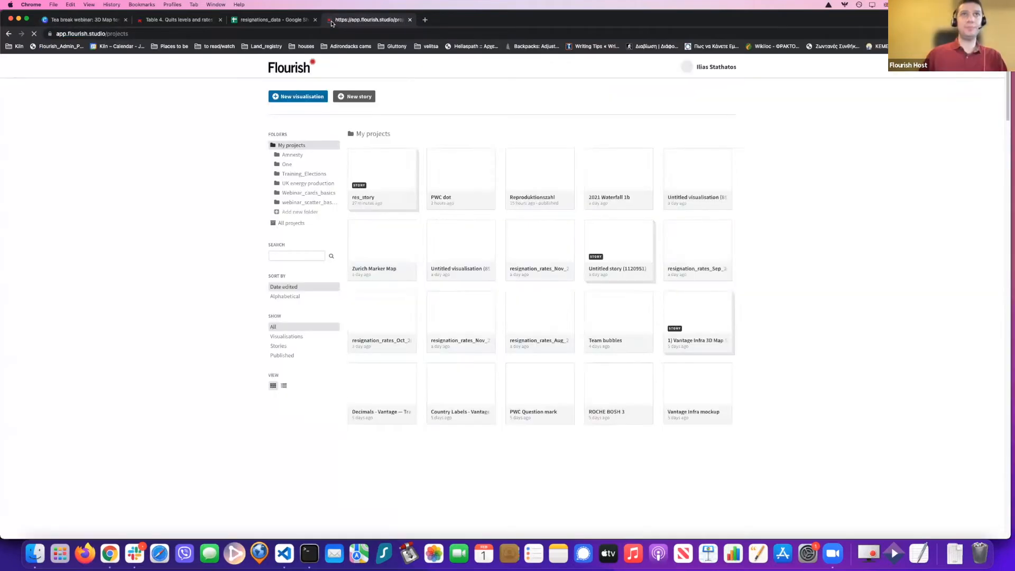
click(303, 96)
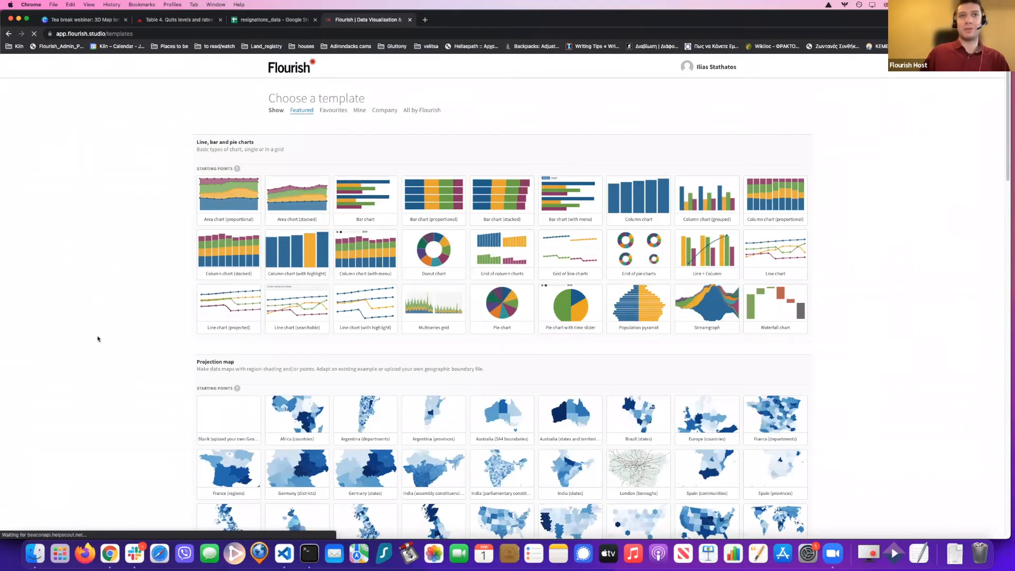
scroll(100, 341, down, 3)
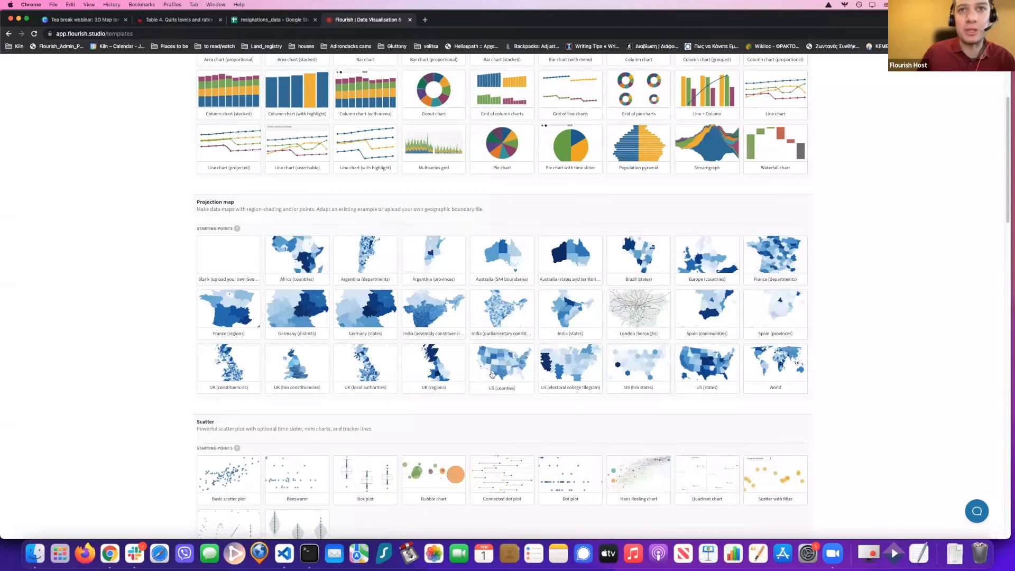
click(699, 362)
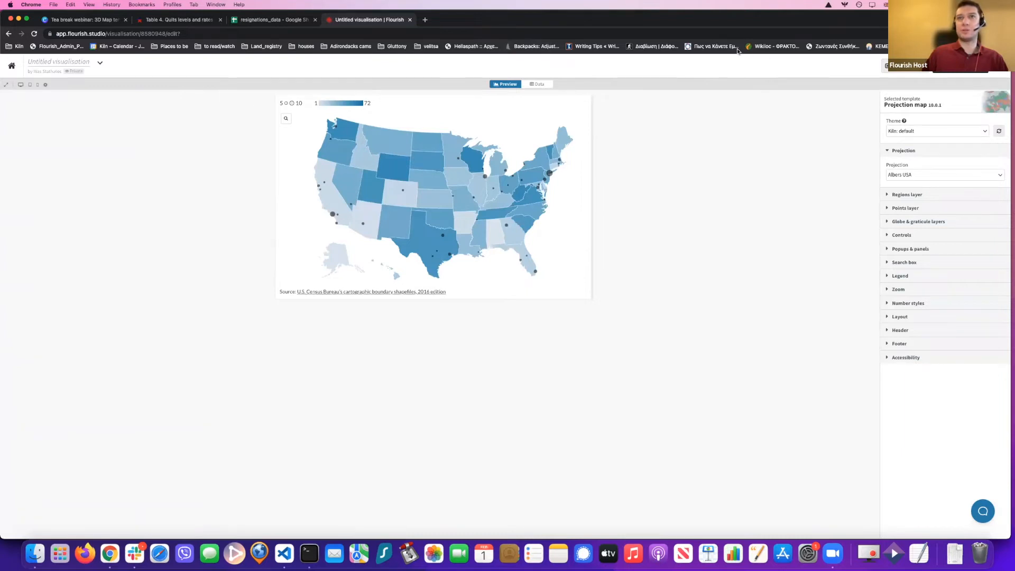
Download the Regions data sheet of the US states map as GeoJSON and dismiss the browser's download bar.
click(536, 84)
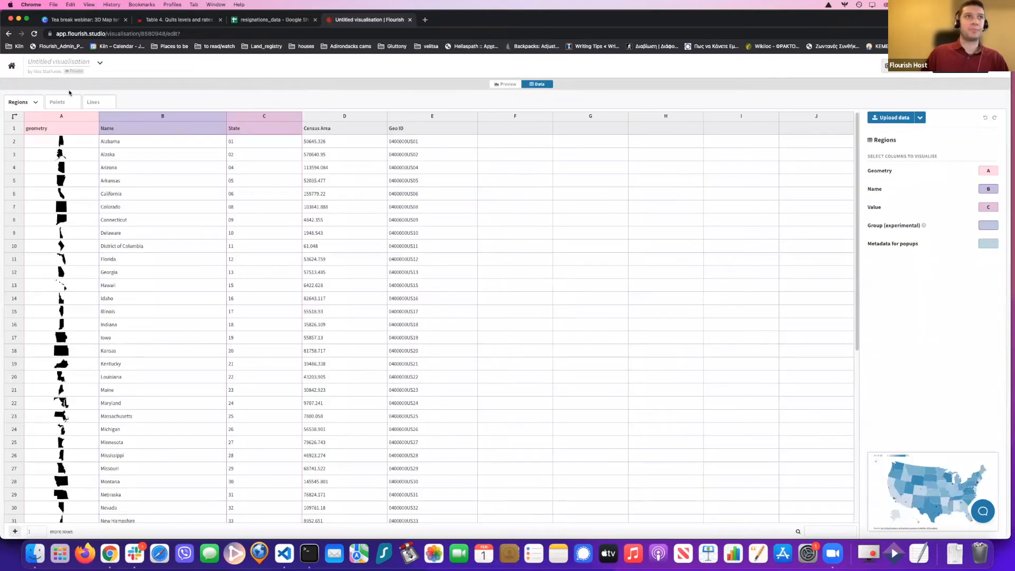
click(36, 103)
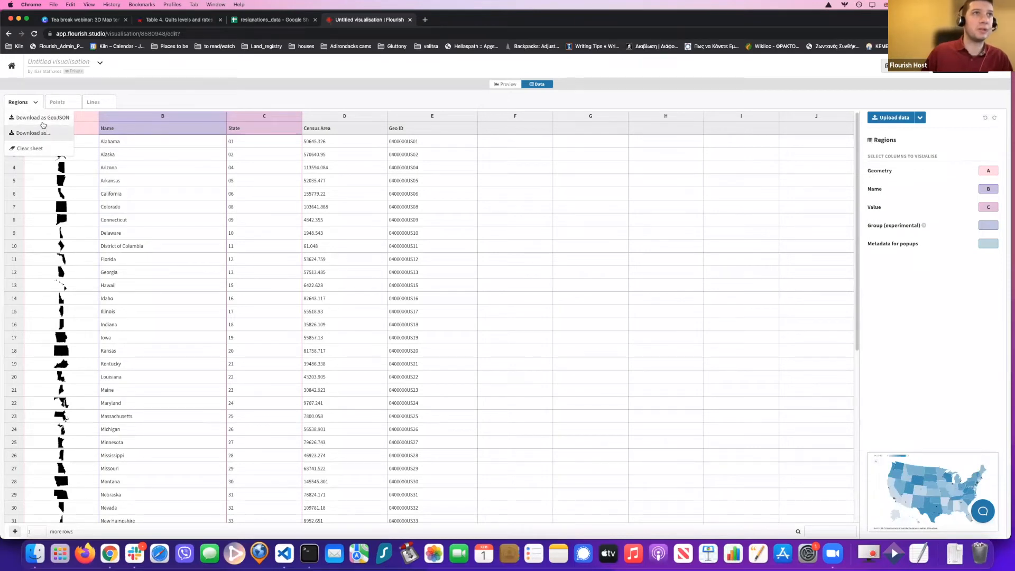
click(34, 118)
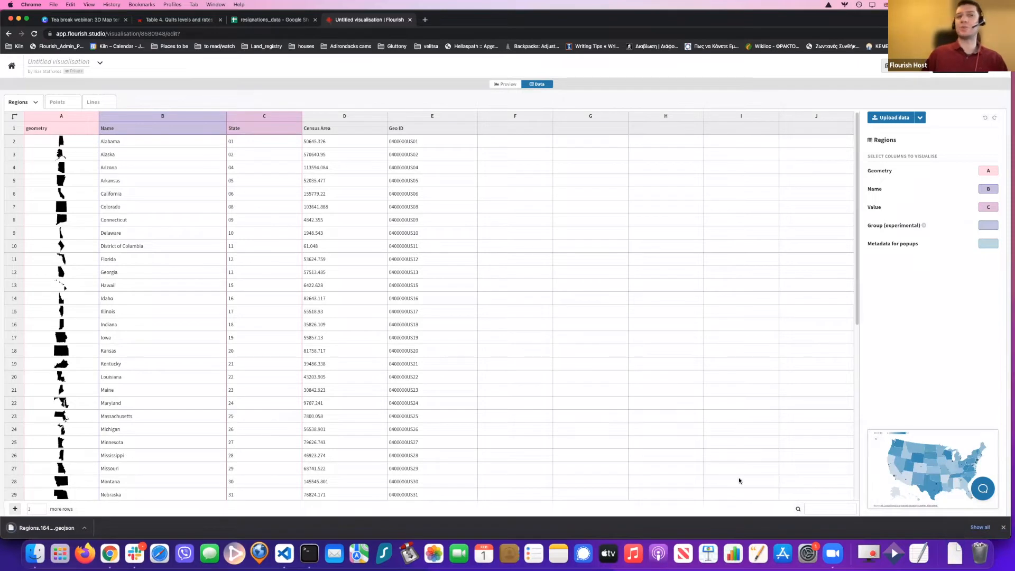
click(1002, 529)
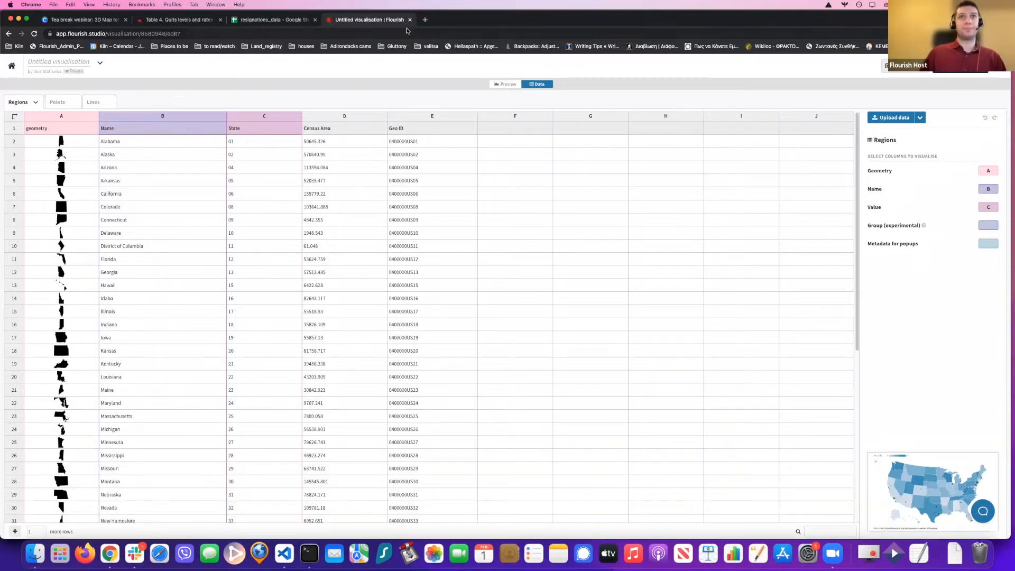
Open the Flourish projects page in a new tab and create a visualisation from the 3D map's "US county regions & base map" starting point.
click(424, 19)
text(app)
key(Return)
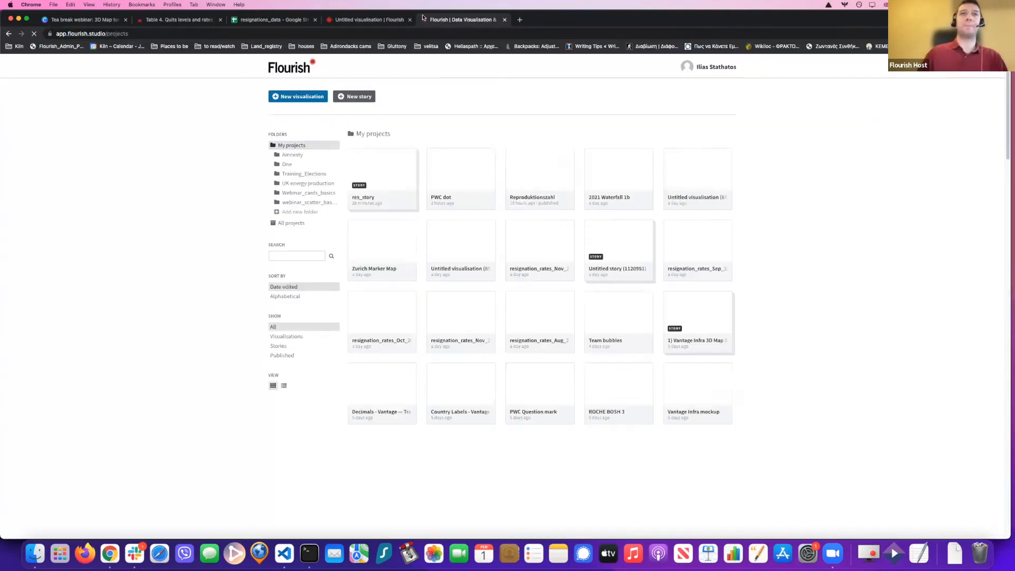
click(296, 96)
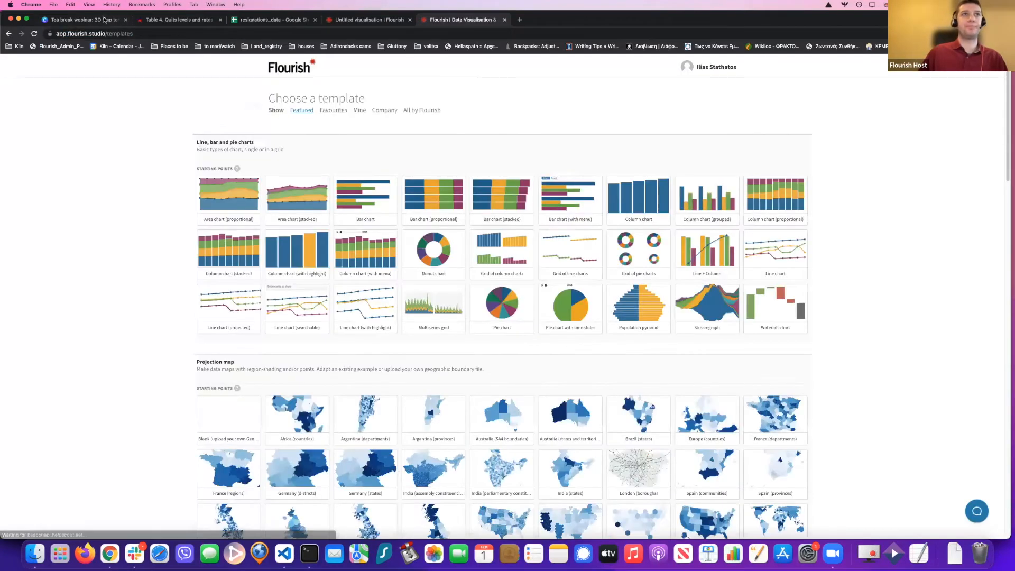
click(104, 21)
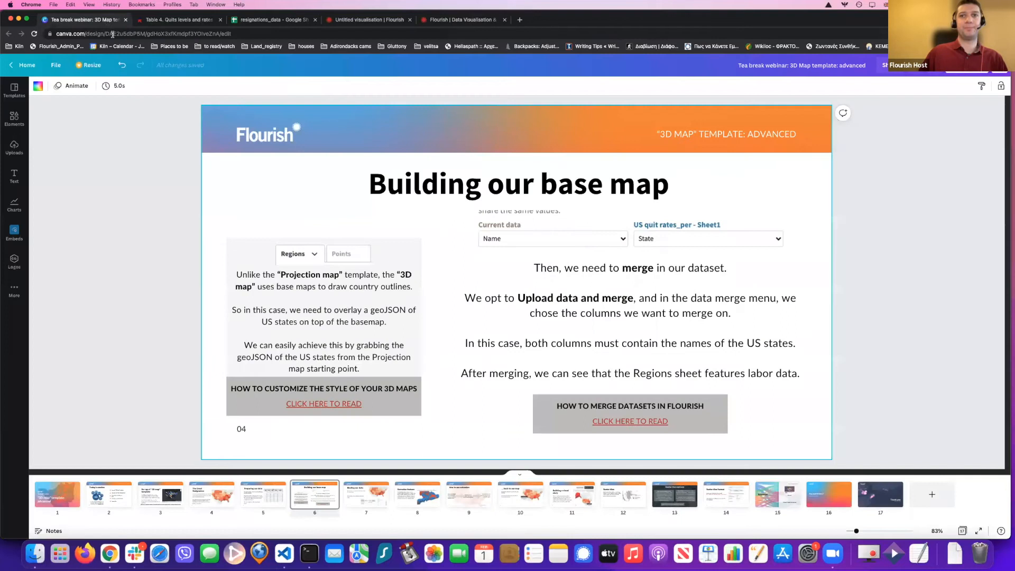
click(438, 23)
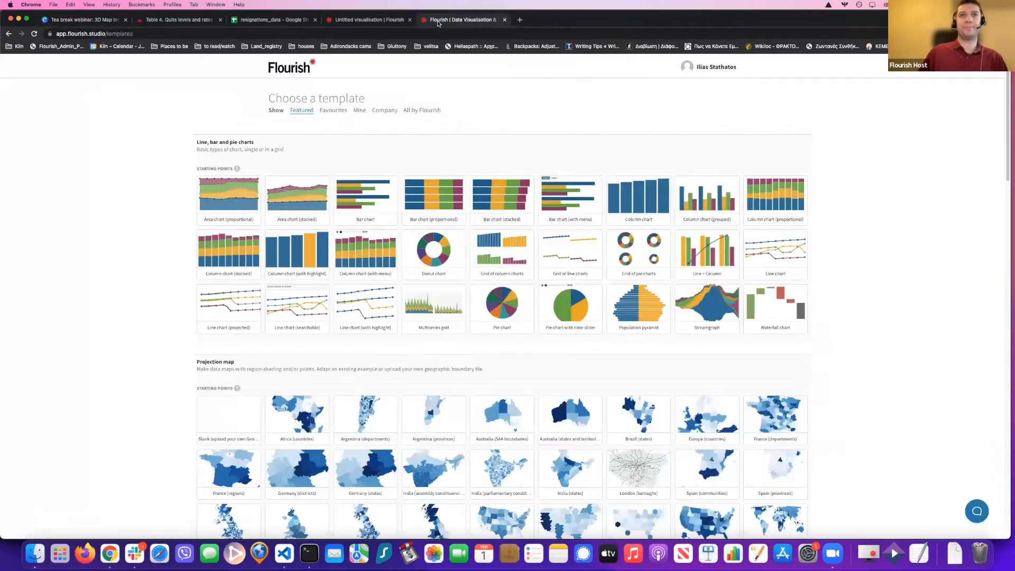
scroll(191, 322, down, 10)
scroll(185, 336, down, 8)
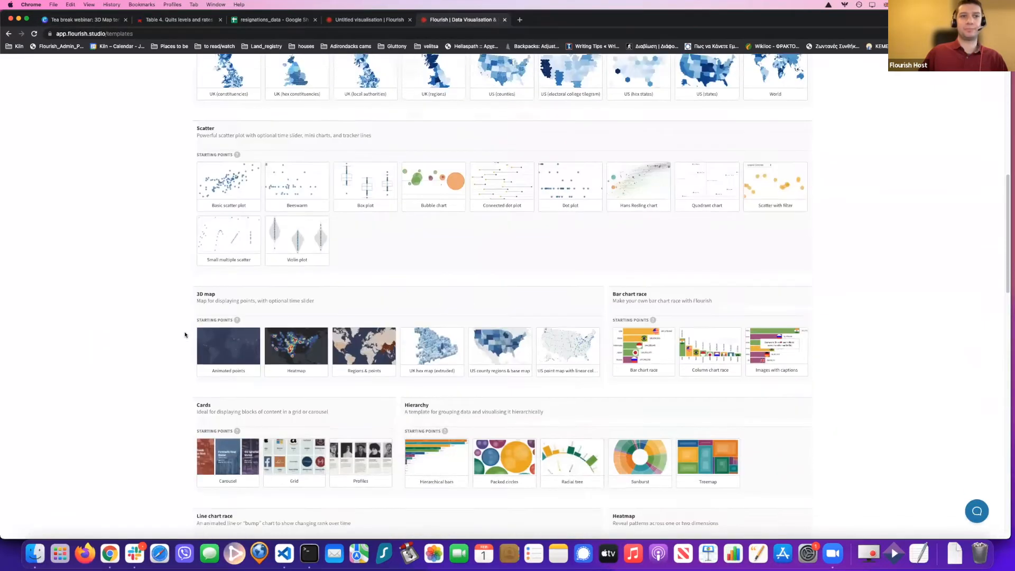
scroll(177, 345, down, 8)
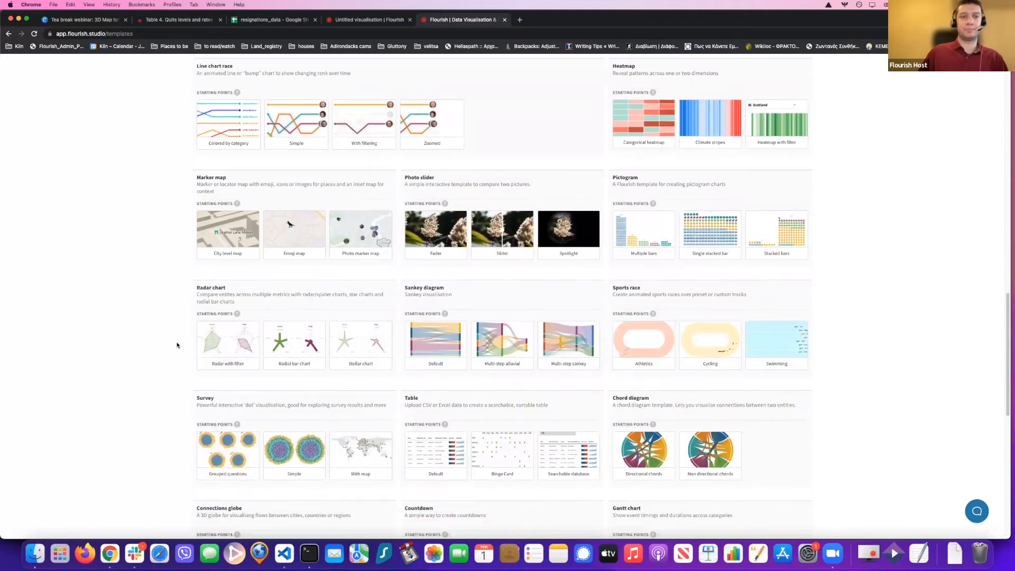
scroll(177, 345, down, 3)
scroll(177, 345, up, 12)
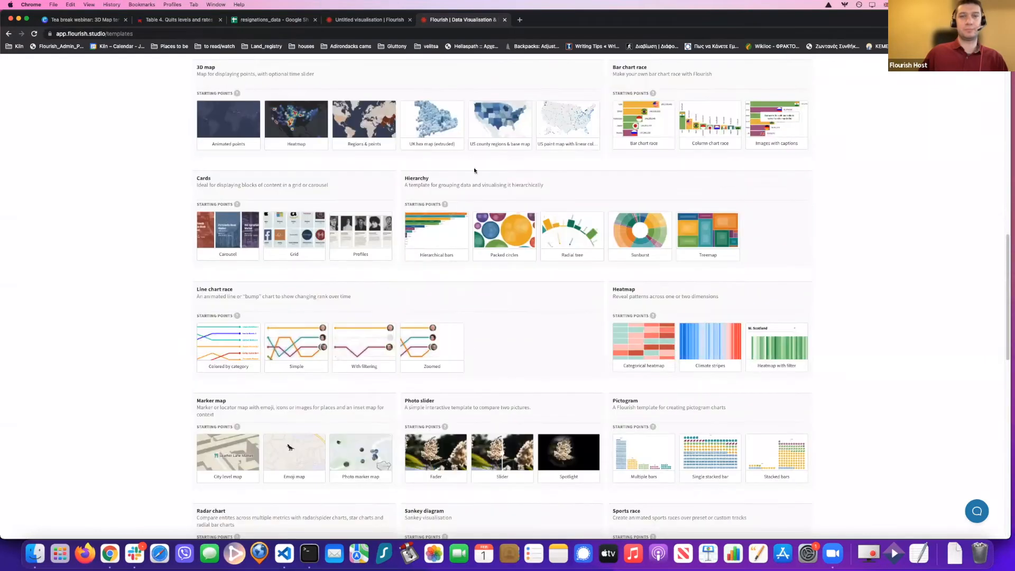
click(504, 129)
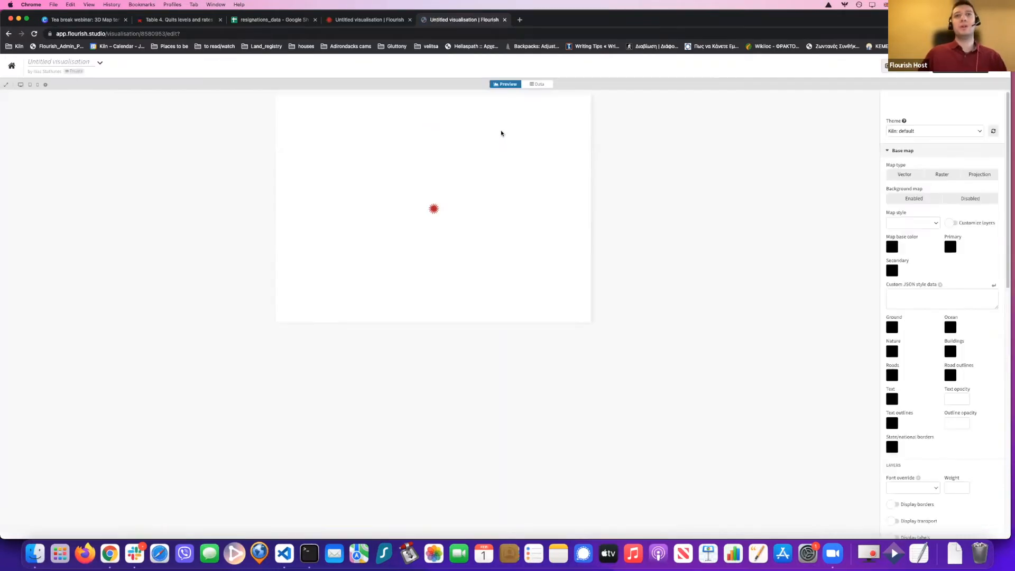
Replace the Regions data sheet of the 3D map with the uploaded file Regions.1643728495311.geojson.
click(533, 84)
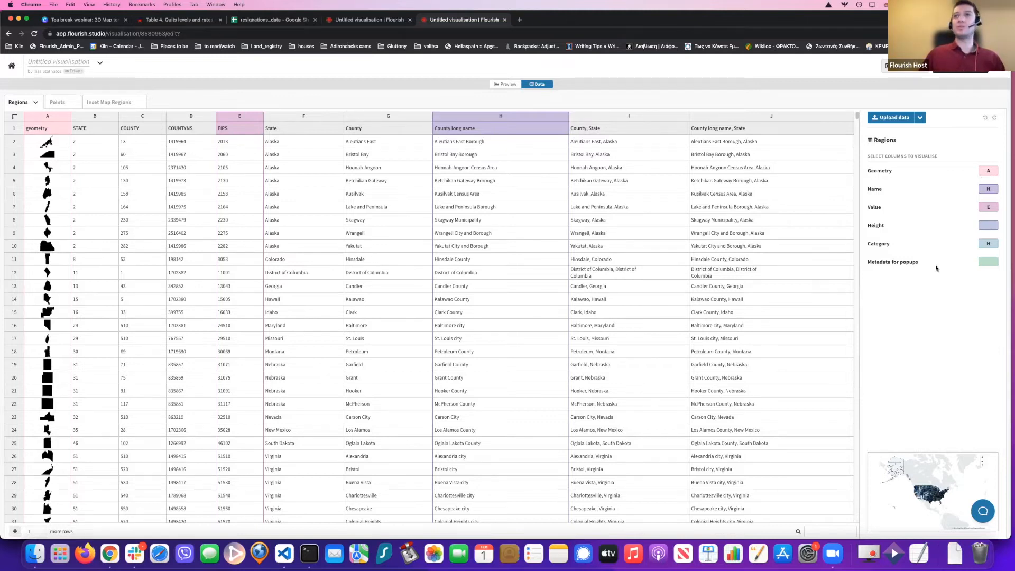
click(891, 118)
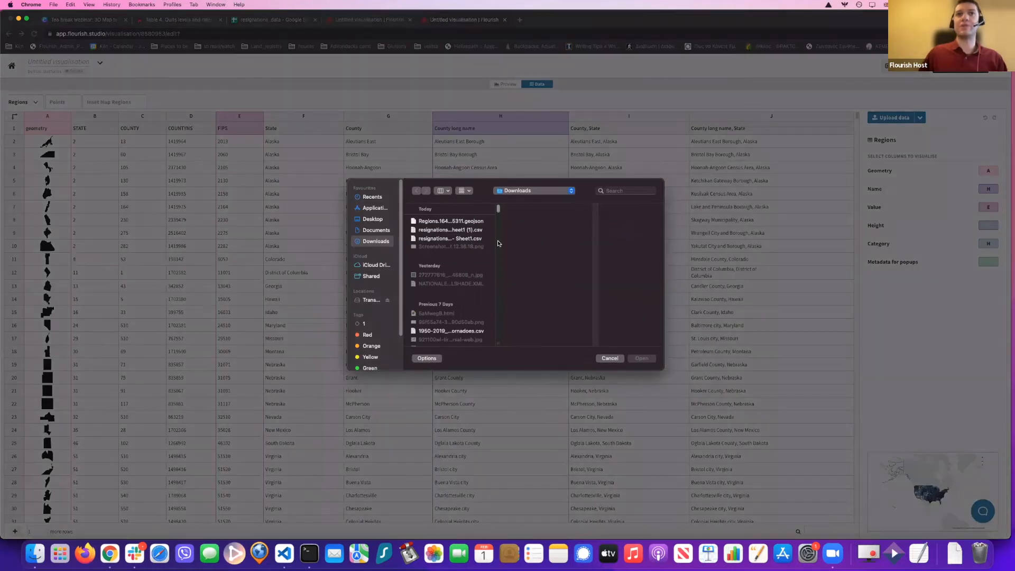
click(433, 223)
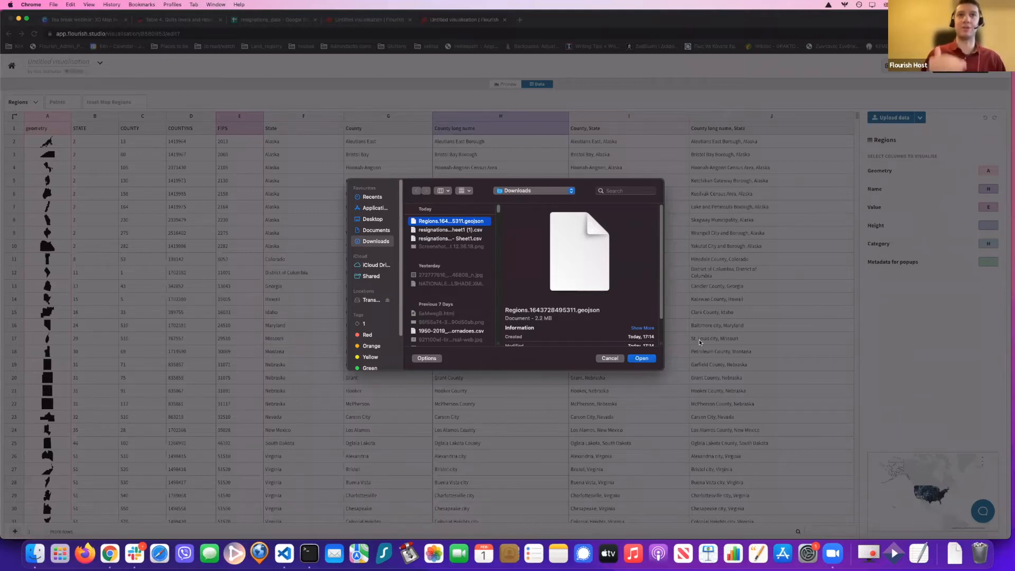
click(641, 358)
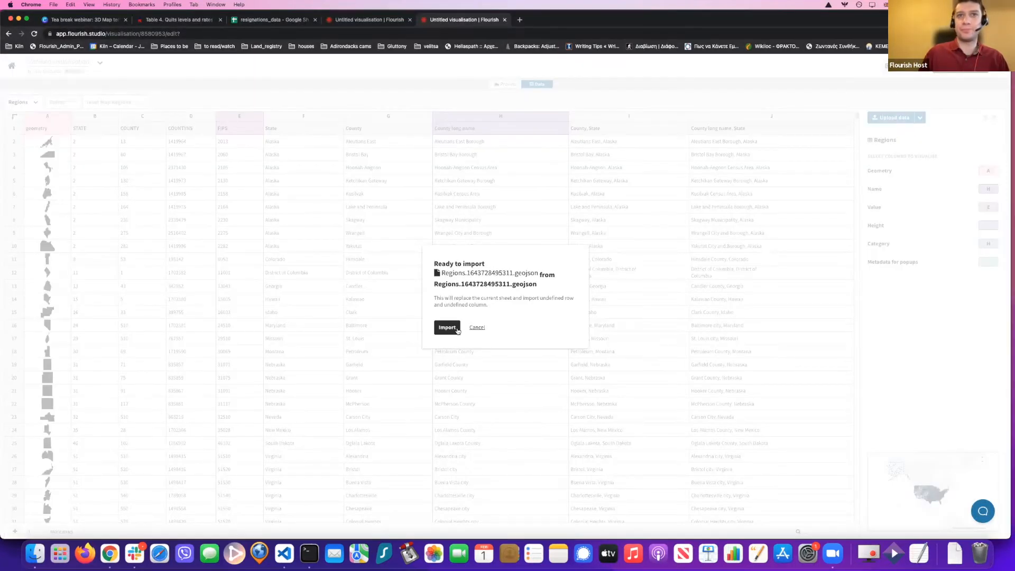
click(456, 329)
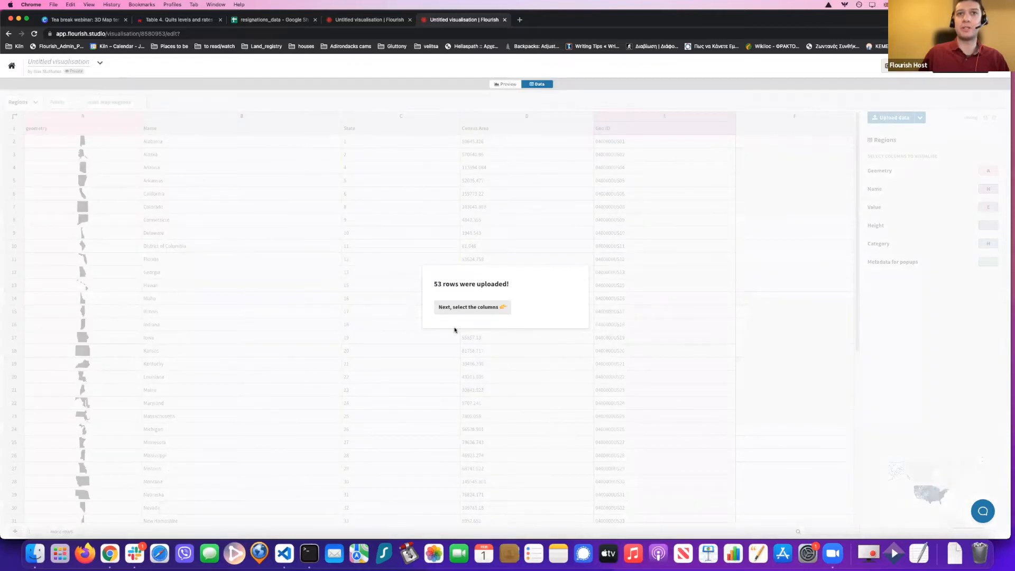
click(446, 312)
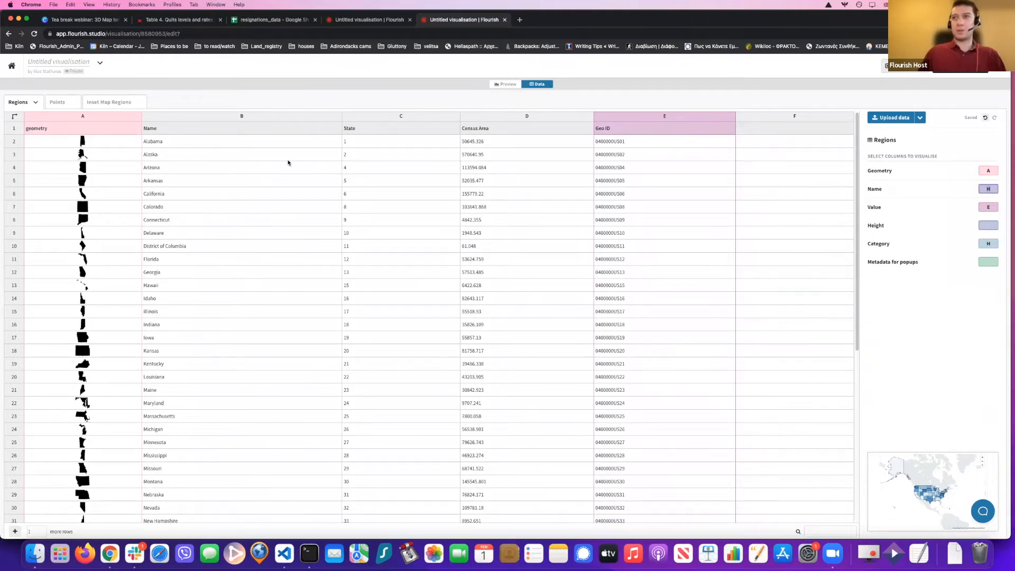
Bind the Regions Name to column B and clear the Value and Category bindings.
text(B)
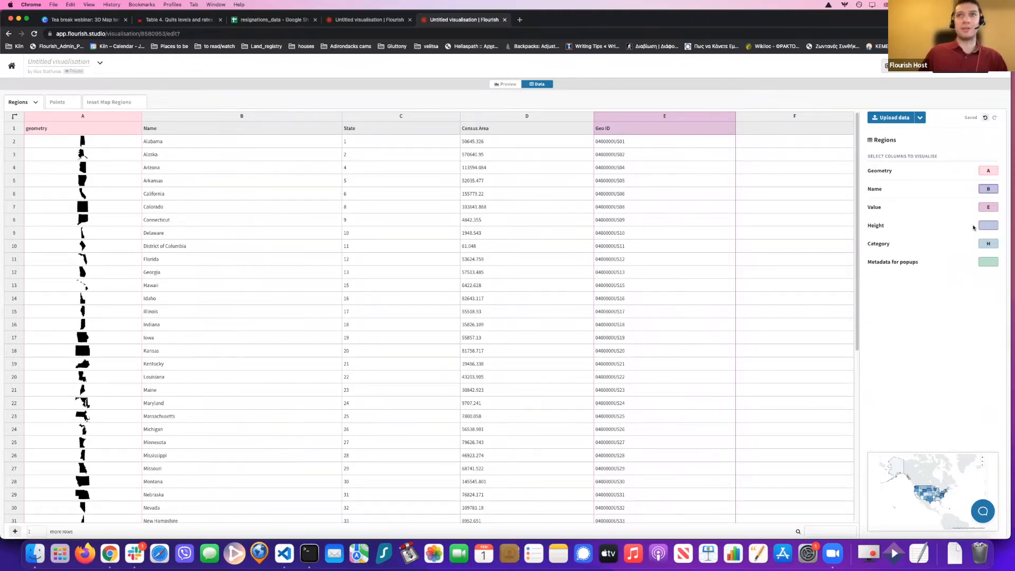
click(989, 207)
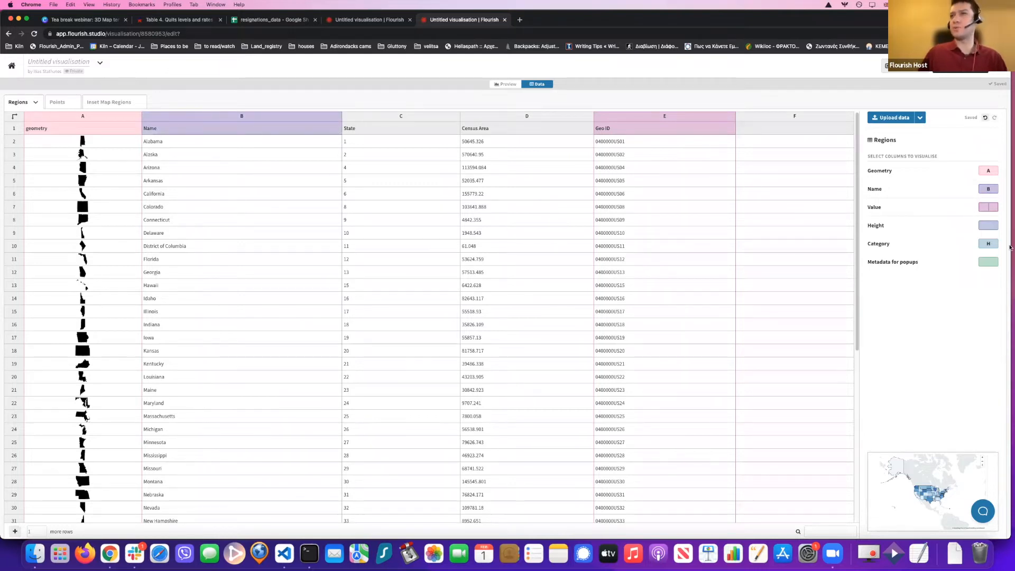
click(993, 244)
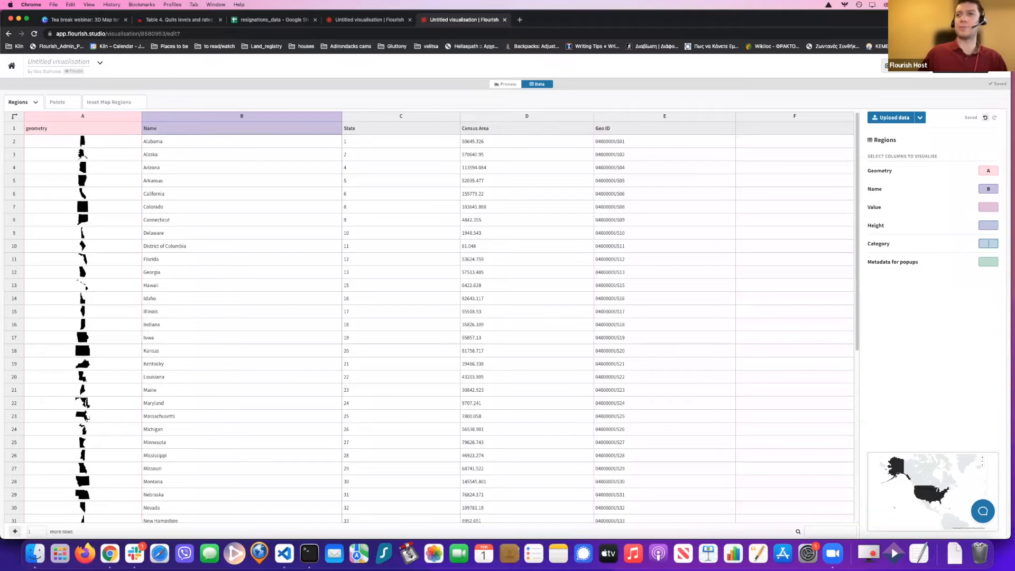
click(933, 318)
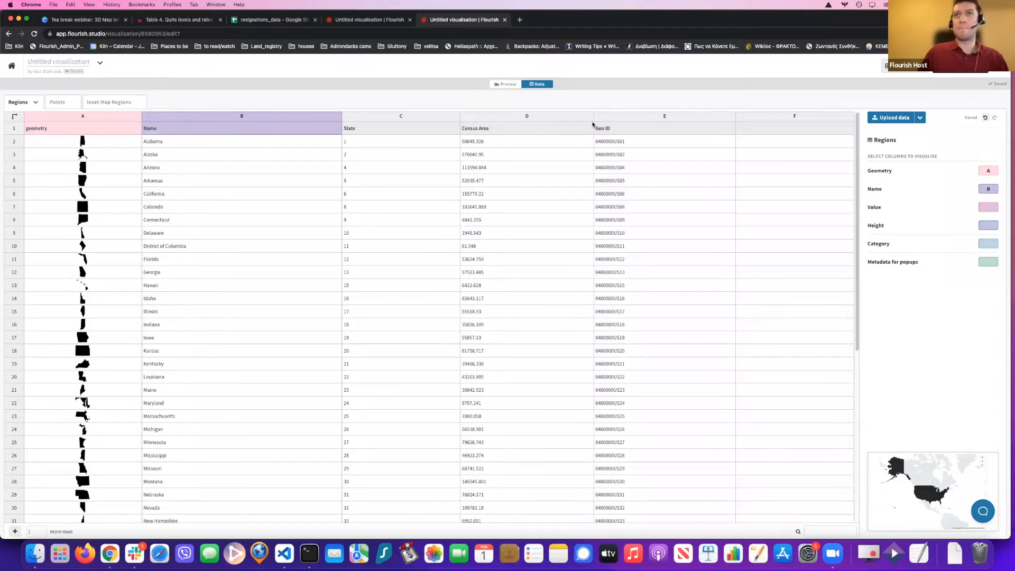
Upload "resignations_data - Sheet1 (1).csv" to the Regions sheet using the Upload data and merge option.
click(919, 118)
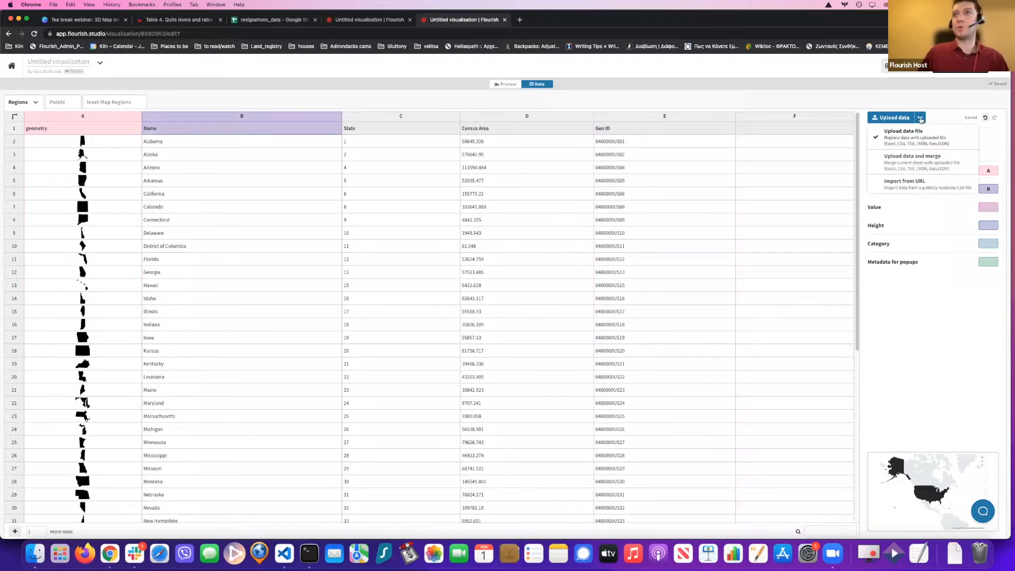
click(920, 158)
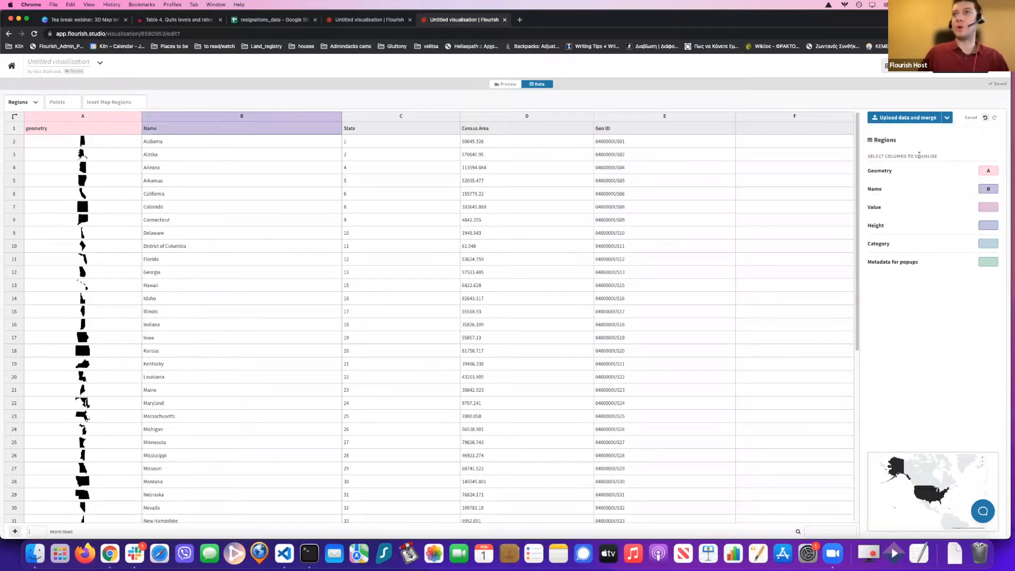
click(927, 123)
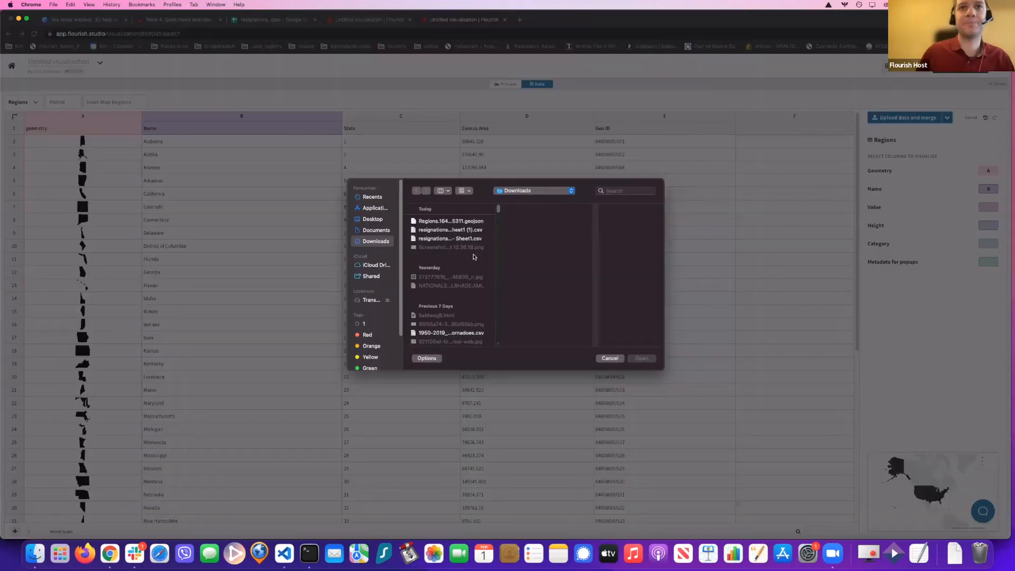
click(431, 231)
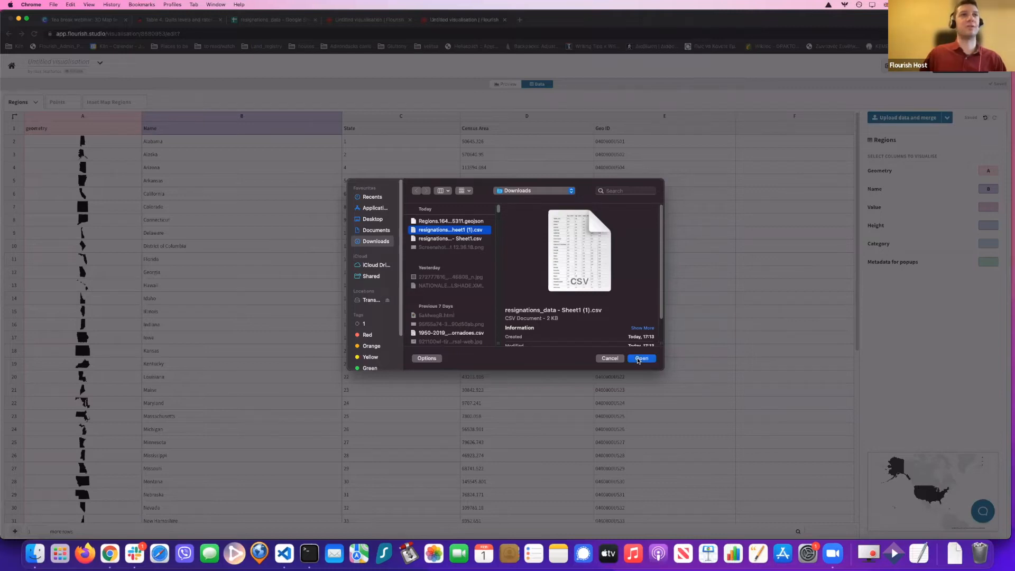
click(640, 359)
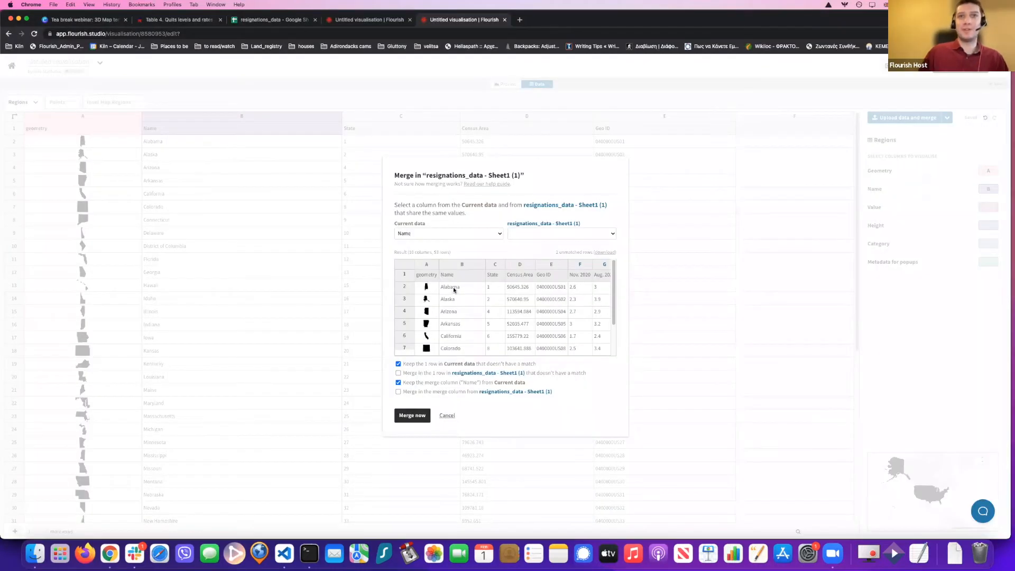
Merge the file into the Regions data by matching Name with the CSV's untitled column, and close the upload message.
click(526, 233)
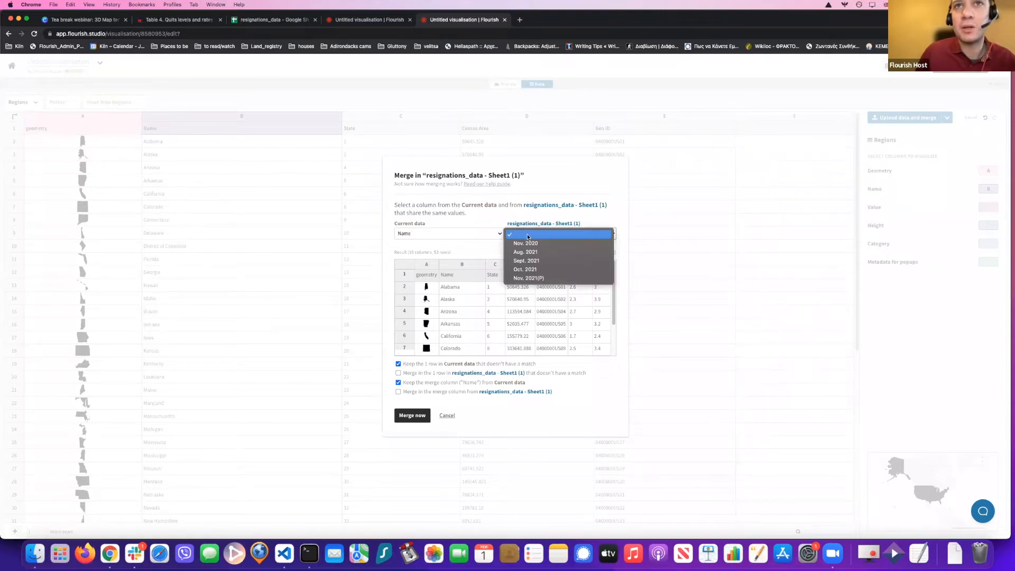
click(528, 235)
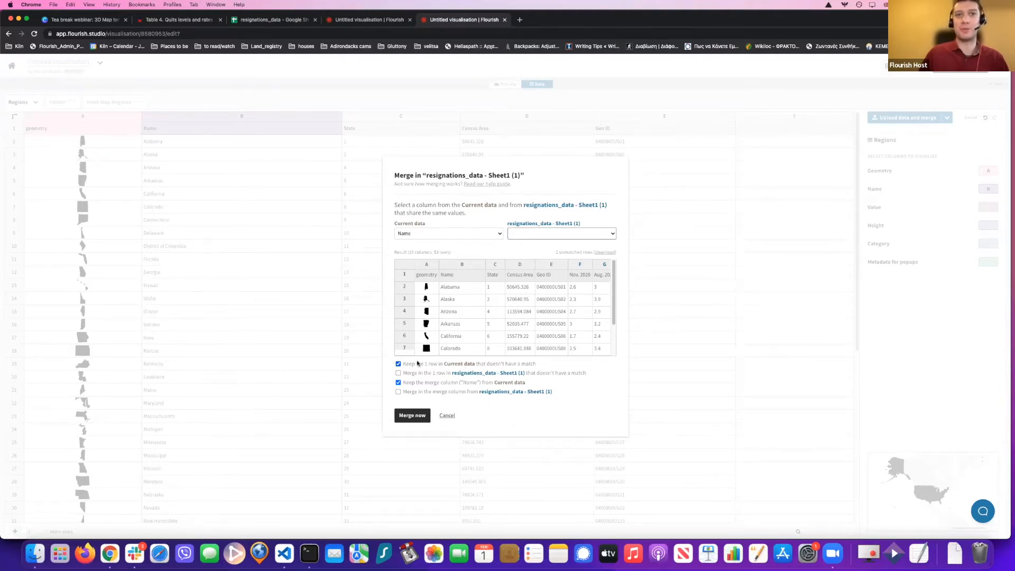
click(414, 416)
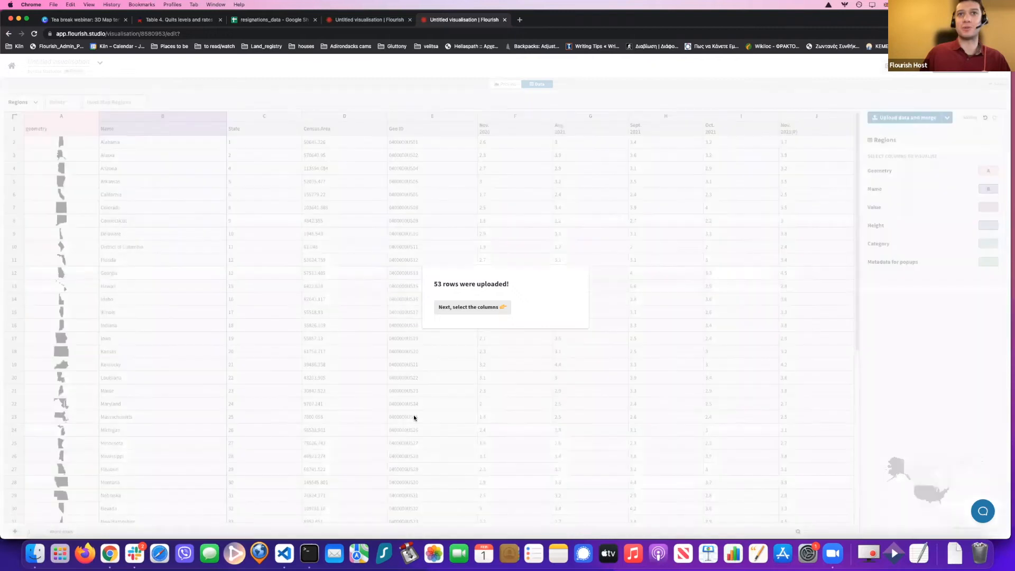
click(457, 313)
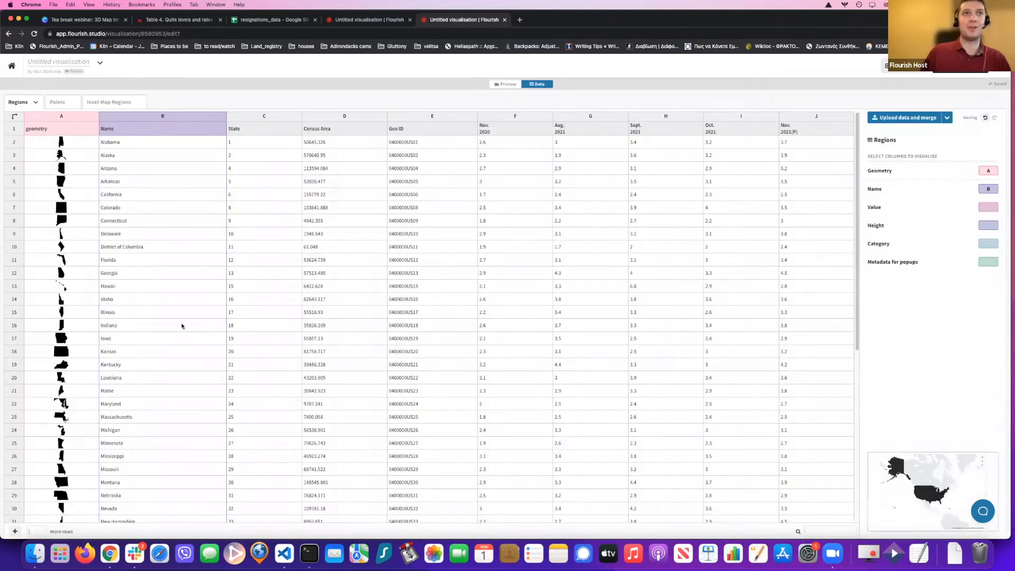
Check the merged monthly quit-rate columns against the states down to the end of the Regions sheet.
scroll(251, 238, down, 8)
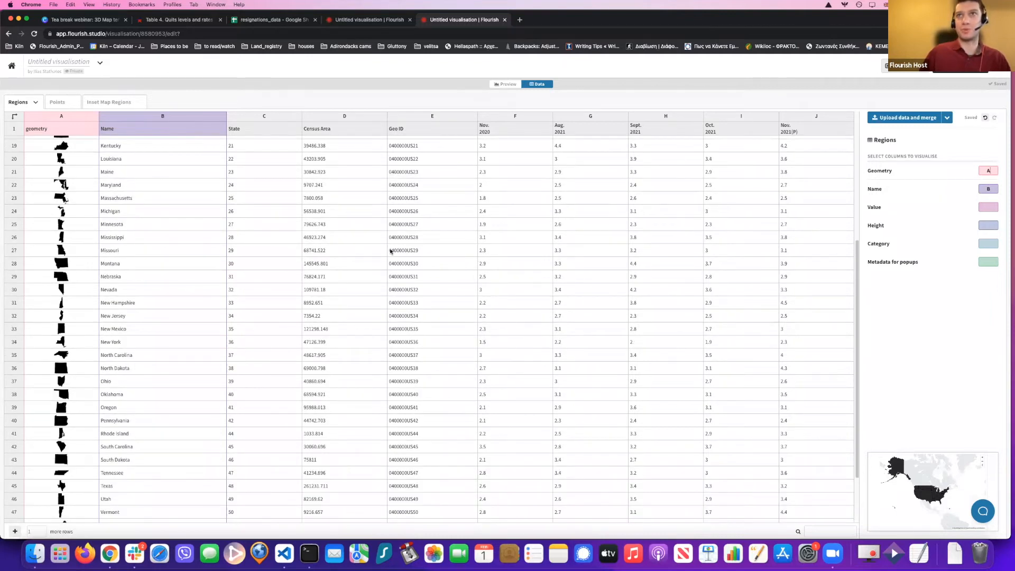
scroll(365, 254, down, 3)
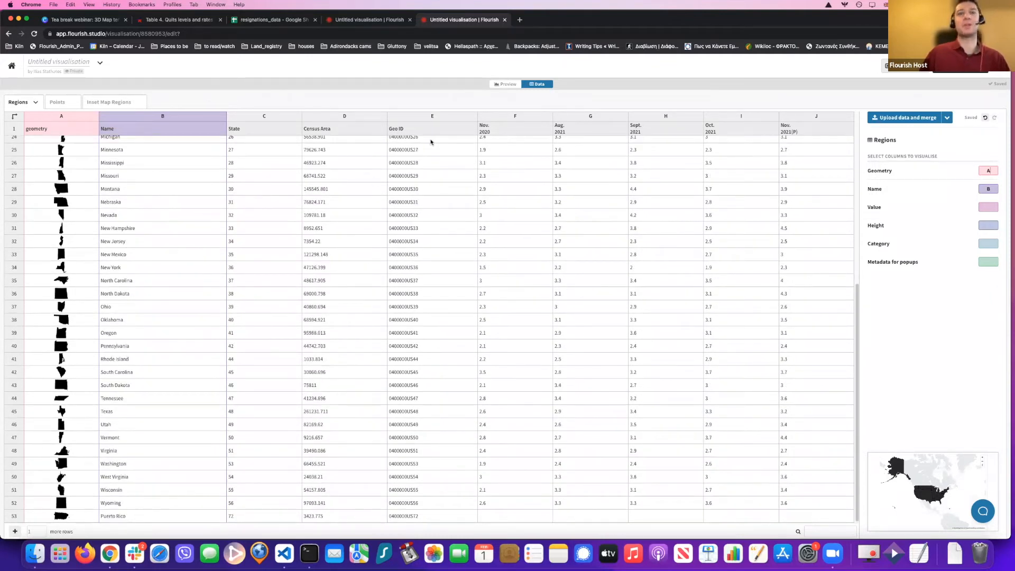
click(505, 175)
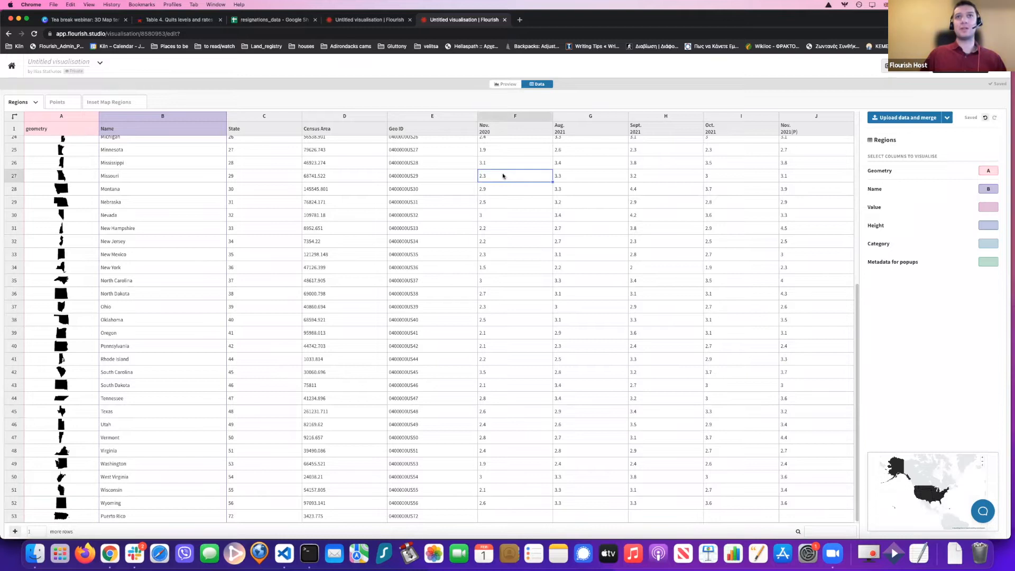
scroll(794, 152, up, 10)
click(536, 161)
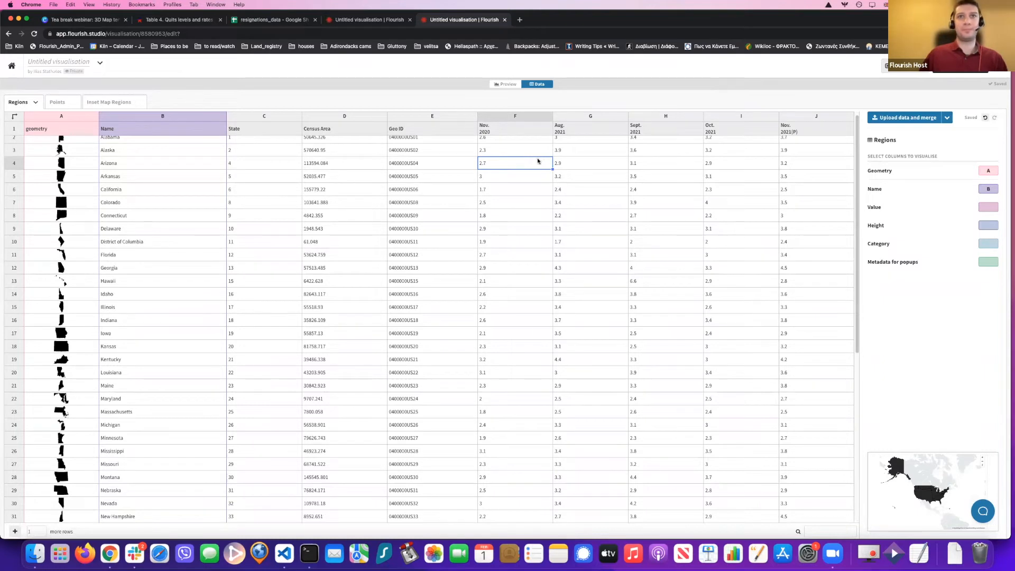
Switch to the Canva presentation, present "Building our base map" in full screen, and advance to the "Binding our data" slide.
click(92, 23)
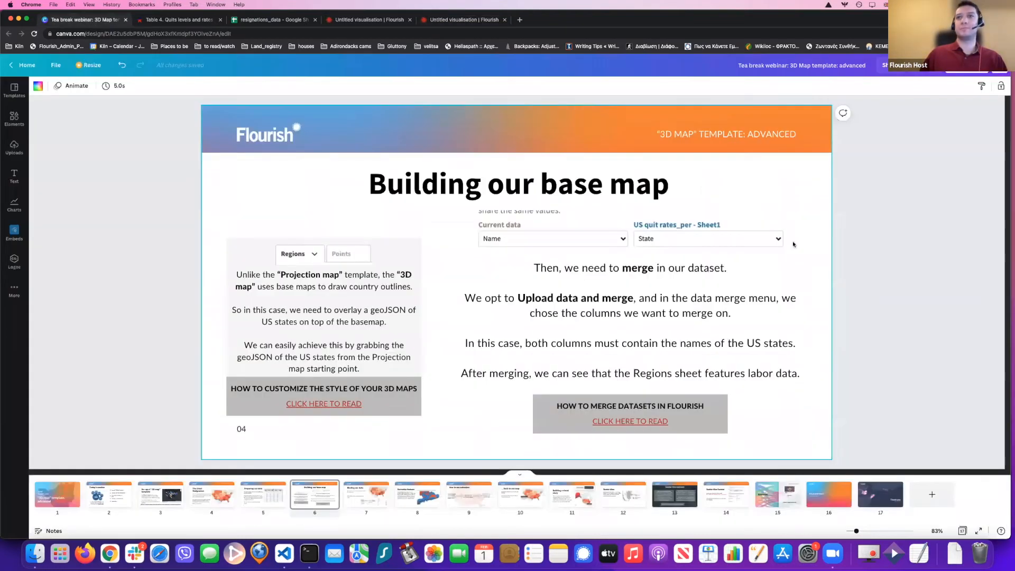
click(973, 75)
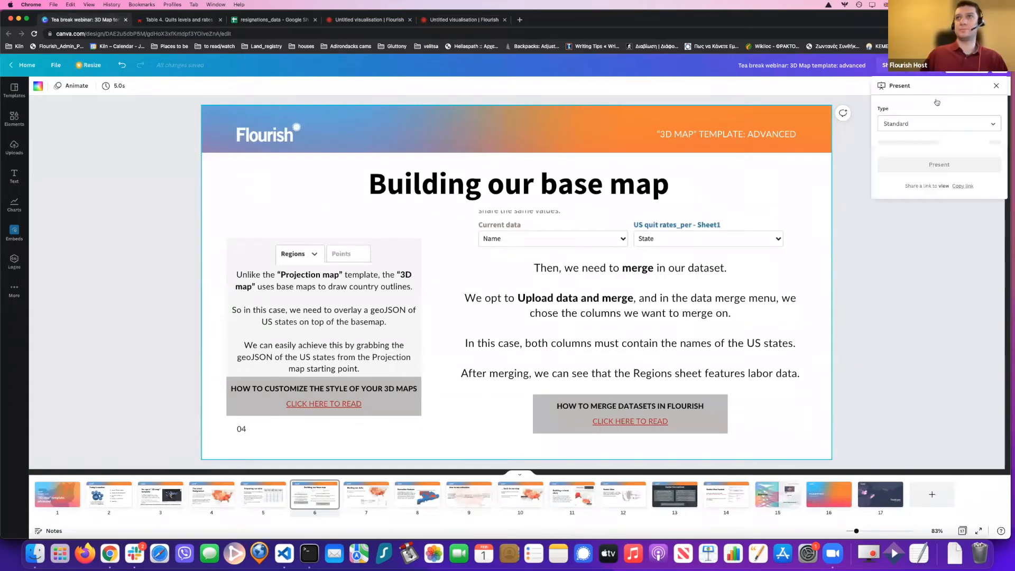
click(947, 145)
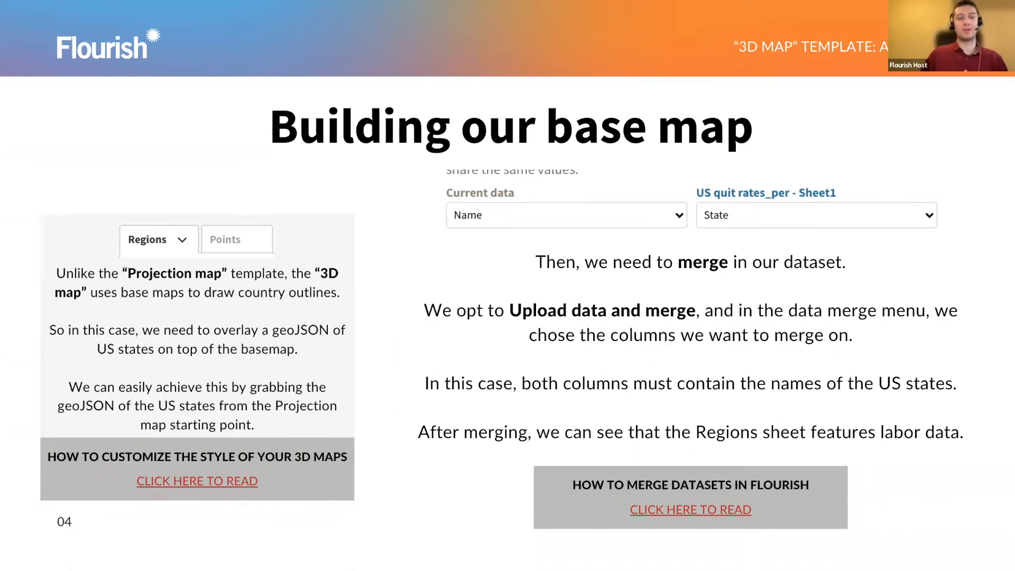
click(972, 261)
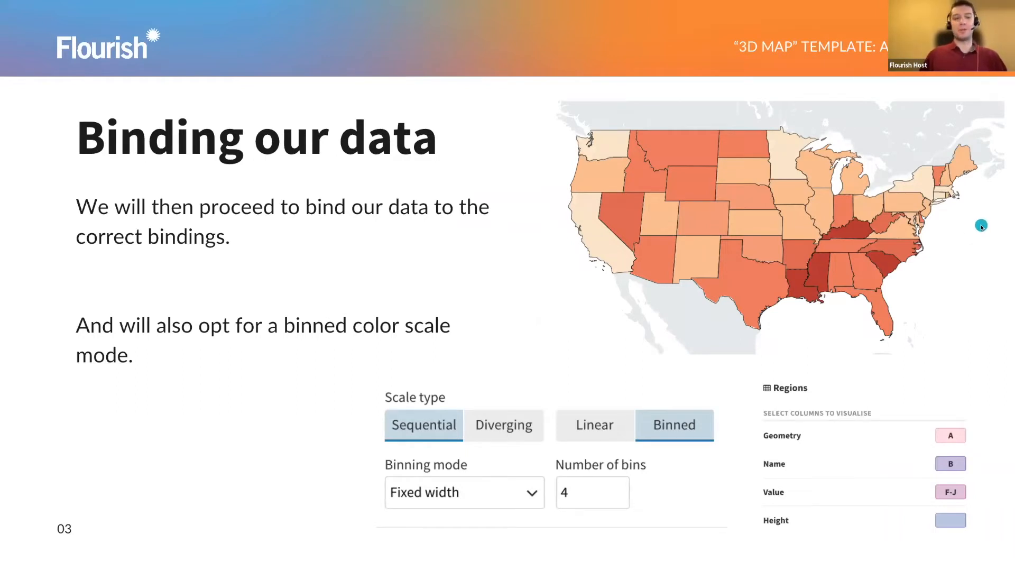
Leave the presentation for the Untitled visualisation in Flourish and bind the Regions sheet's Value to column F.
key(Escape)
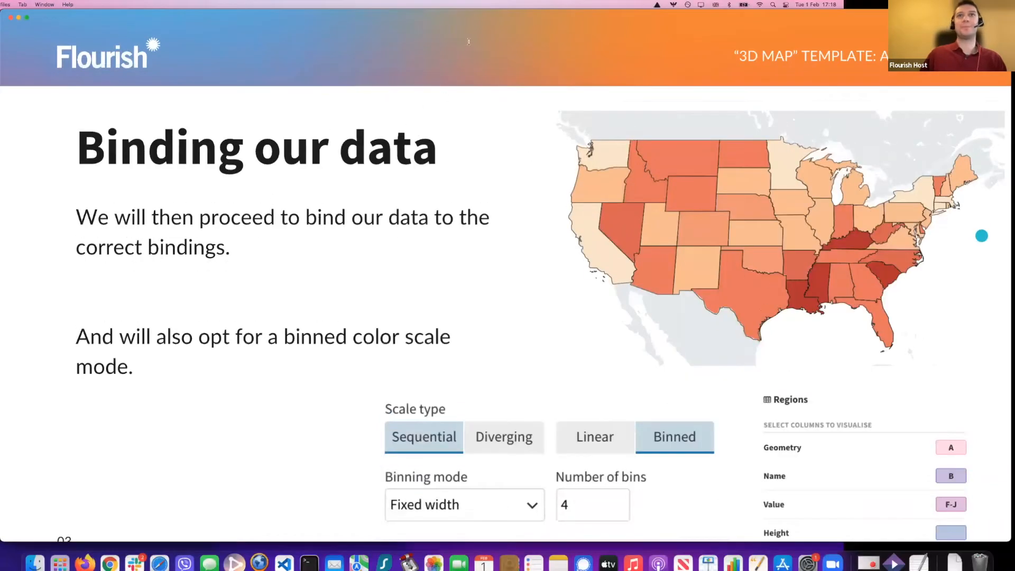
click(464, 24)
scroll(517, 257, down, 5)
scroll(518, 256, up, 5)
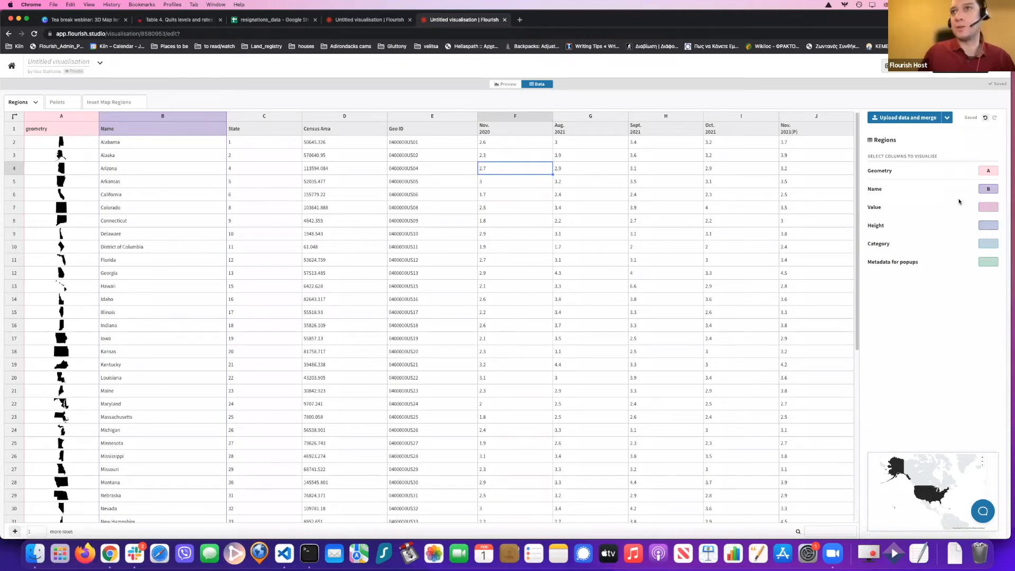
click(986, 208)
text(F)
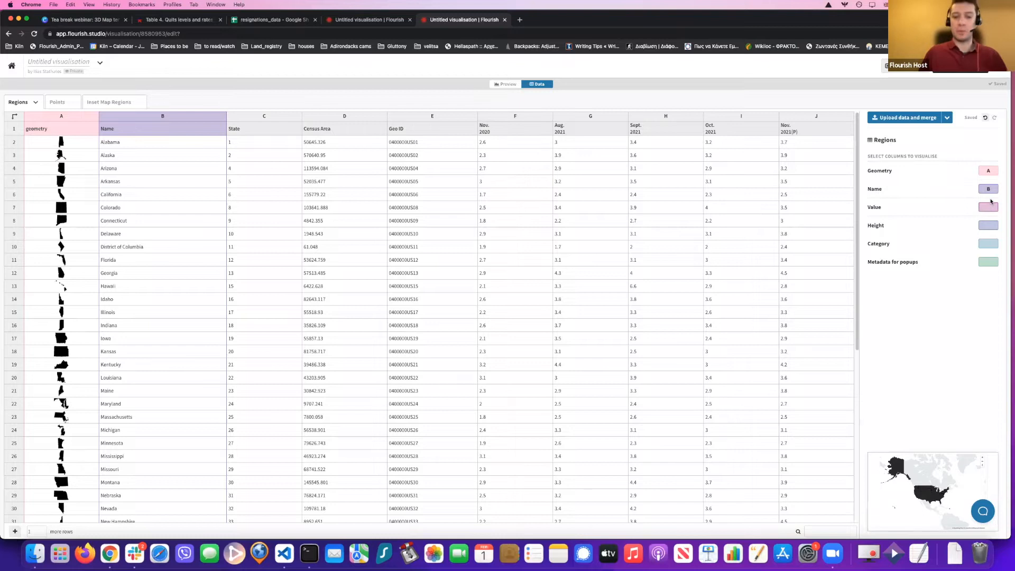
click(897, 312)
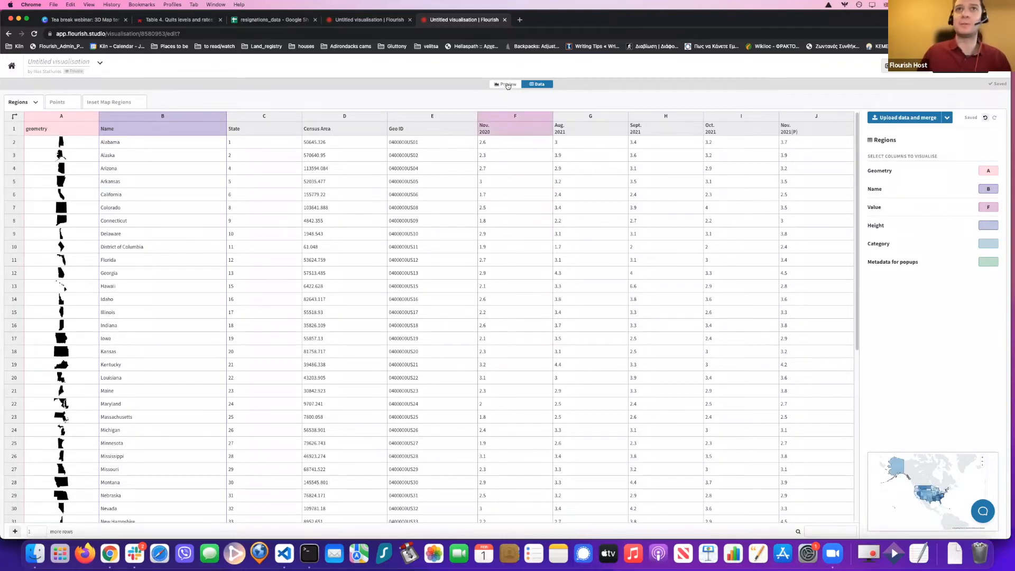
In the map preview, set the region fill to the Orange/Red palette with a binned scale.
click(507, 85)
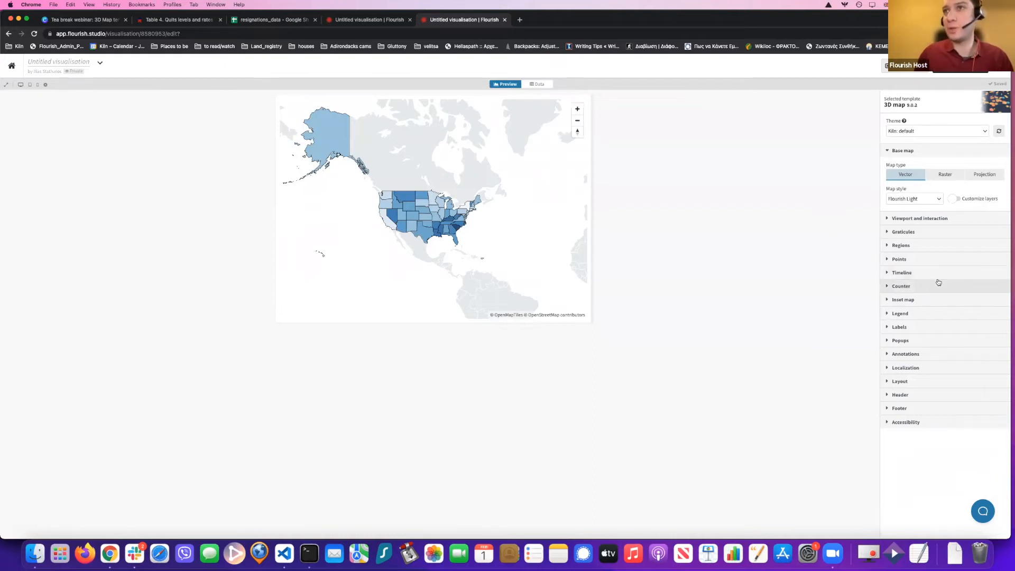
click(926, 246)
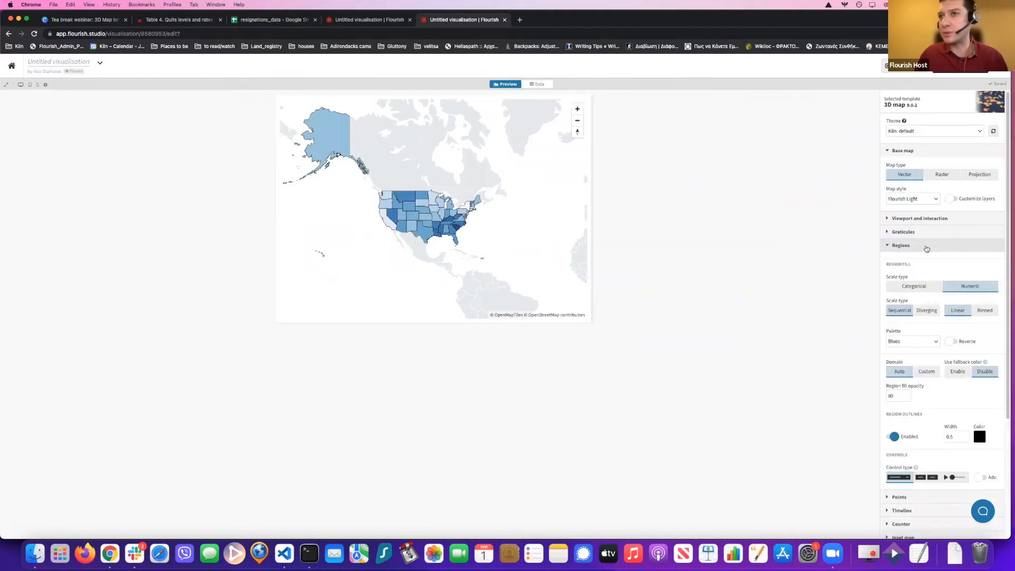
click(924, 341)
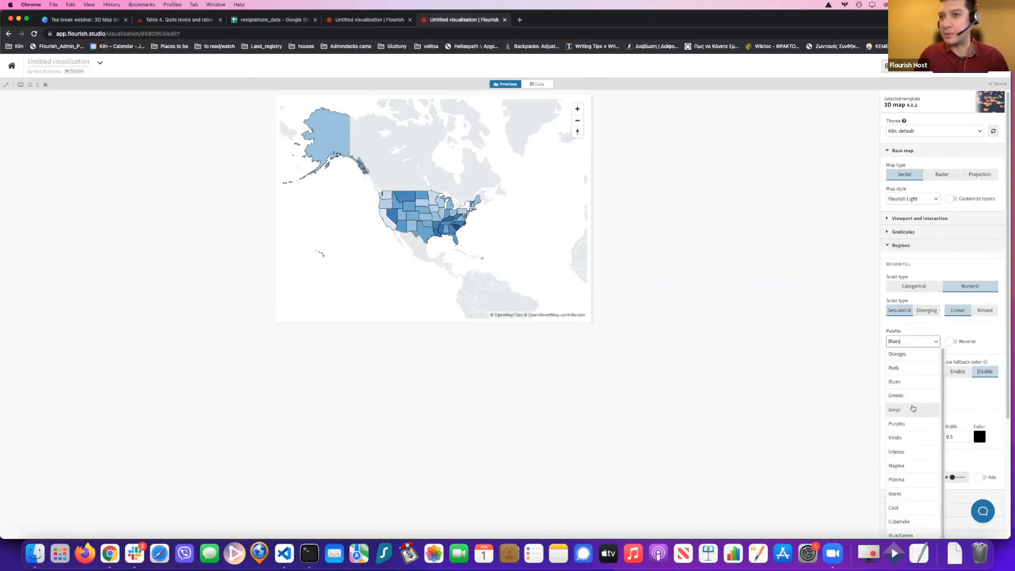
scroll(914, 411, down, 1)
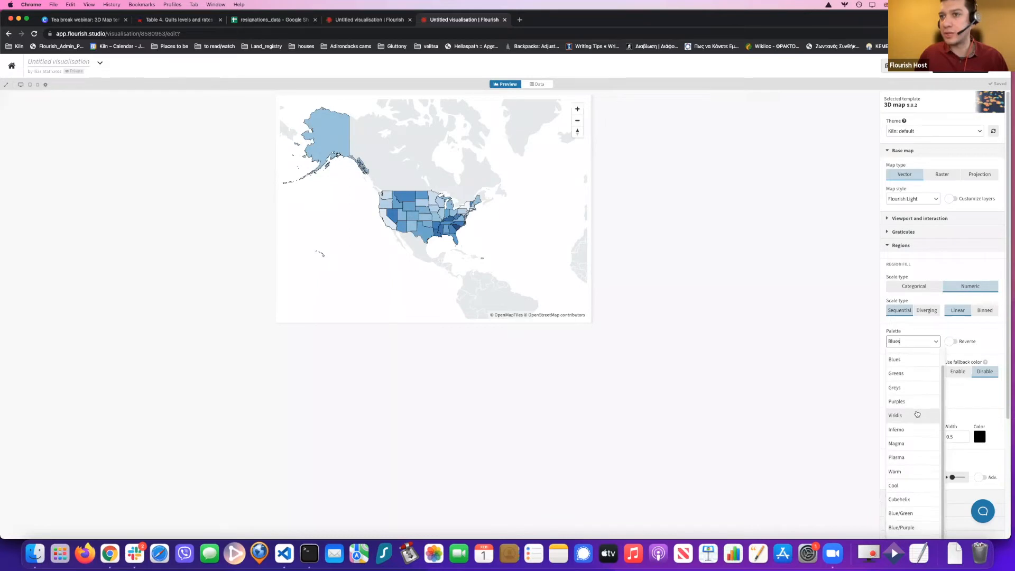
click(922, 513)
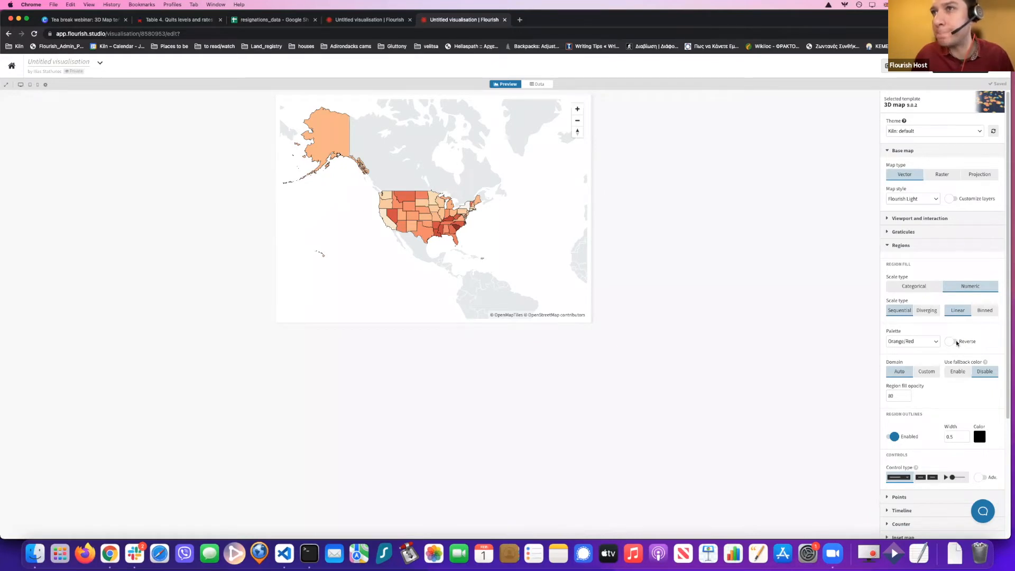
click(984, 311)
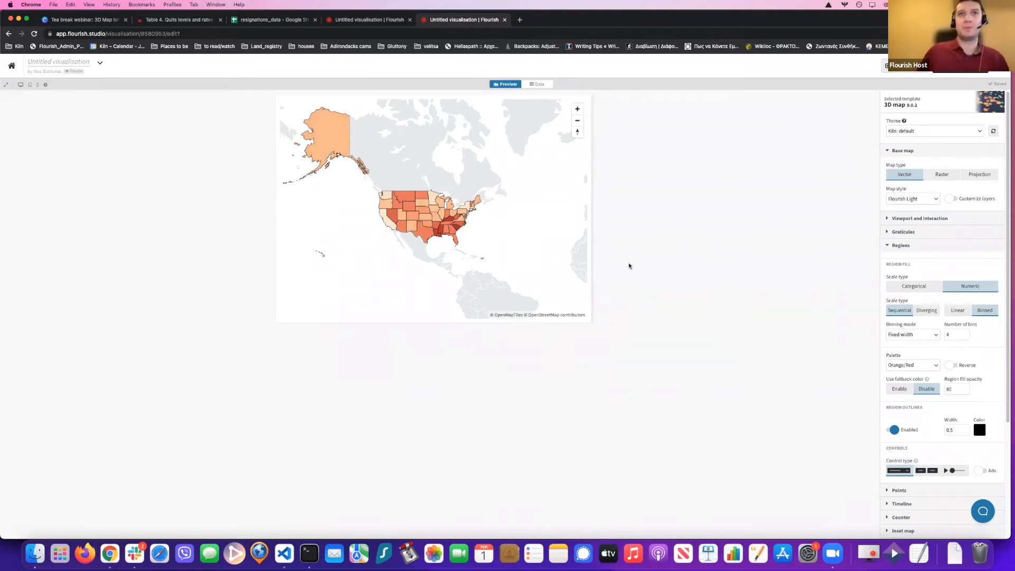
Switch the popup content to custom and set the popup header to {{Name}}, matching the name column in the data.
mouse_move(403, 229)
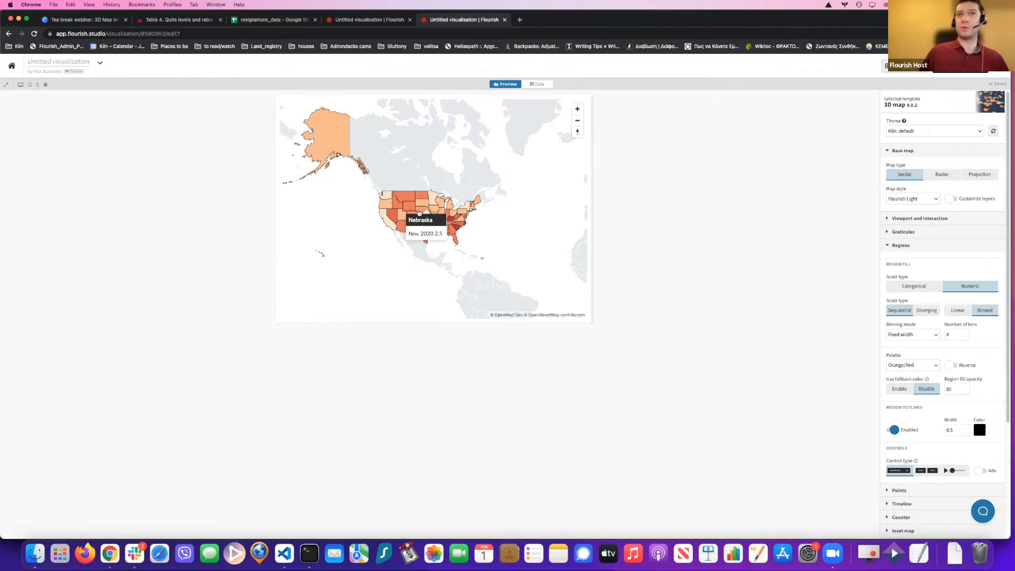
click(901, 245)
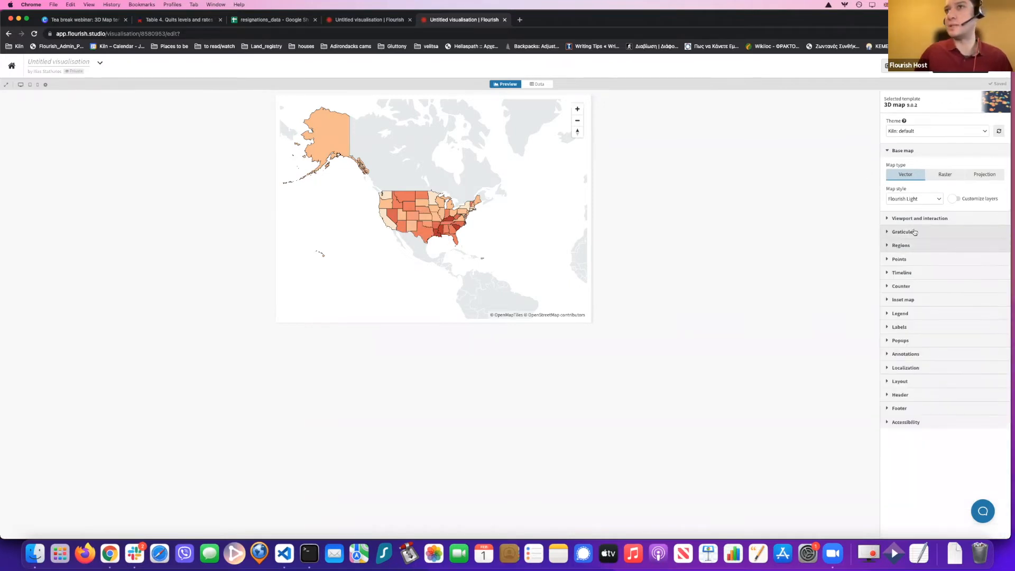
click(920, 341)
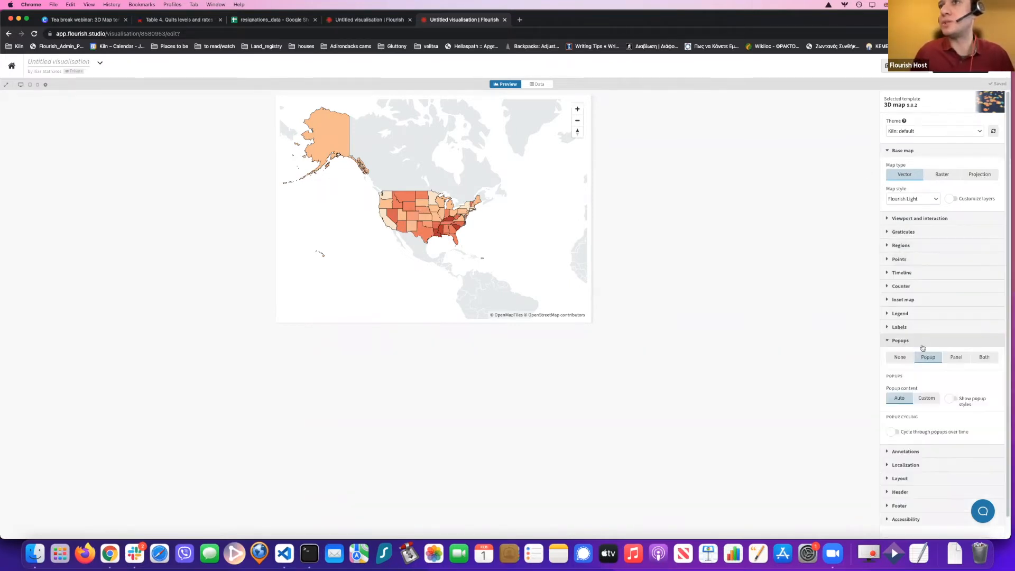
click(928, 397)
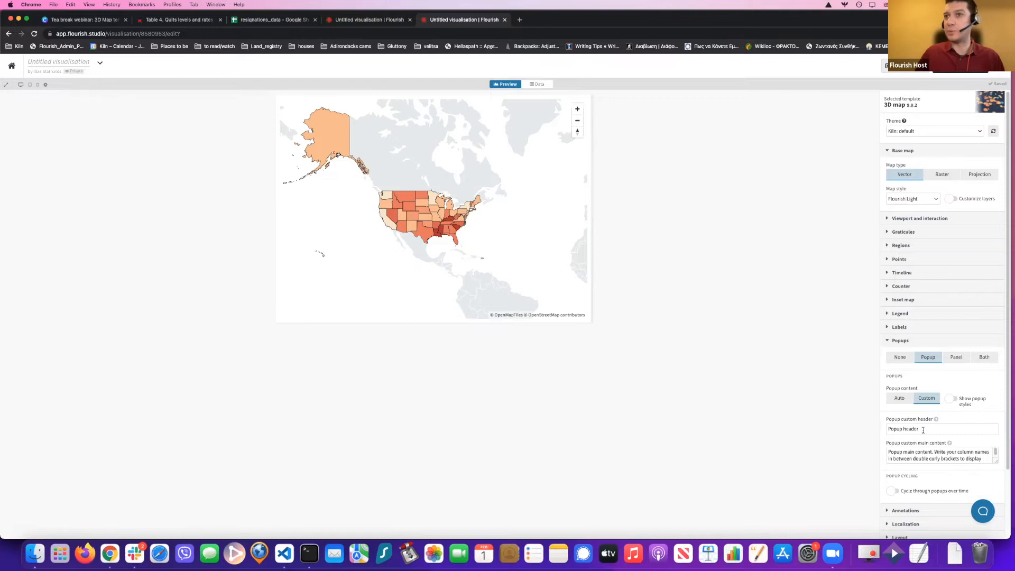
click(537, 84)
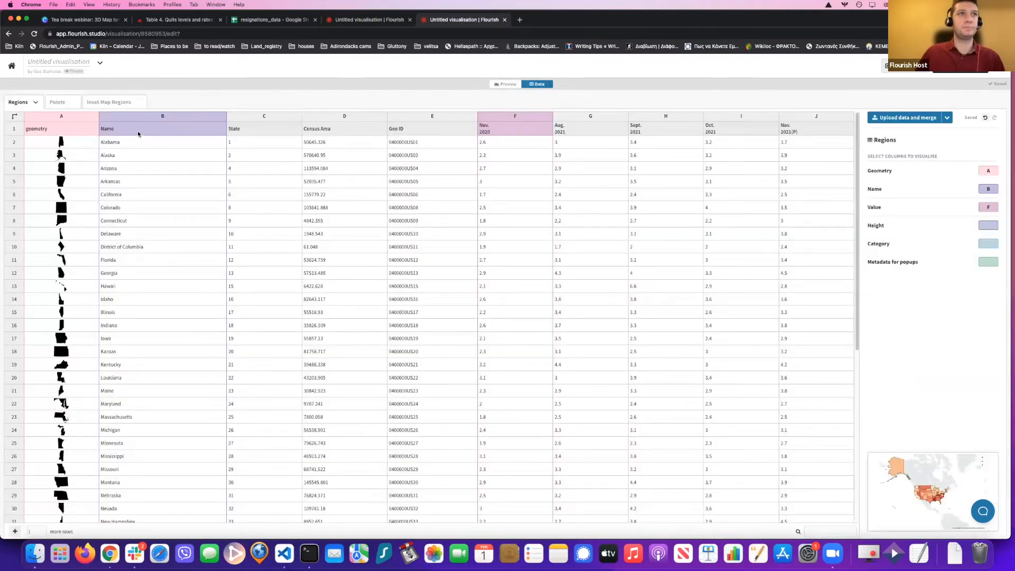
click(512, 85)
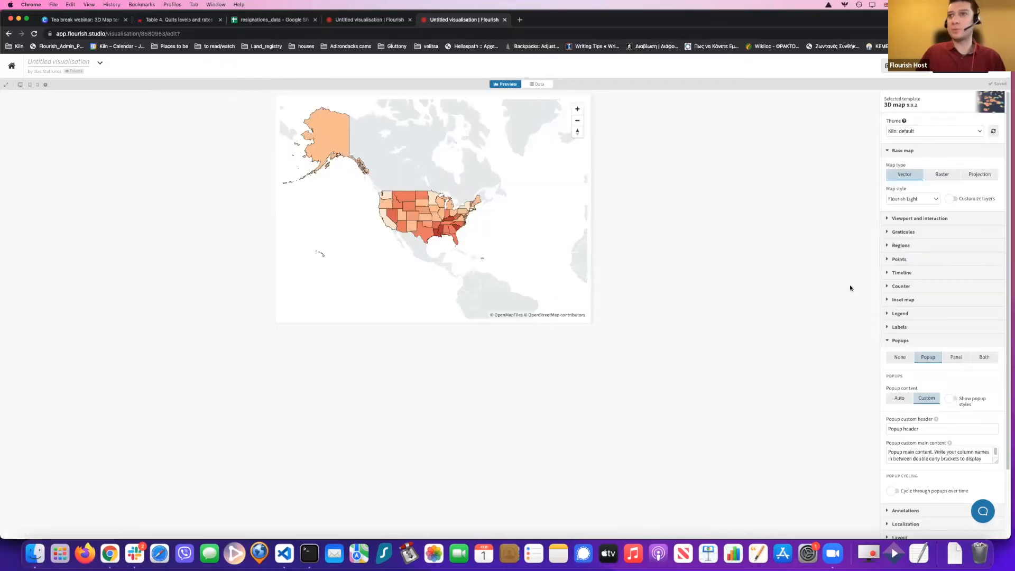
drag(919, 429, 810, 435)
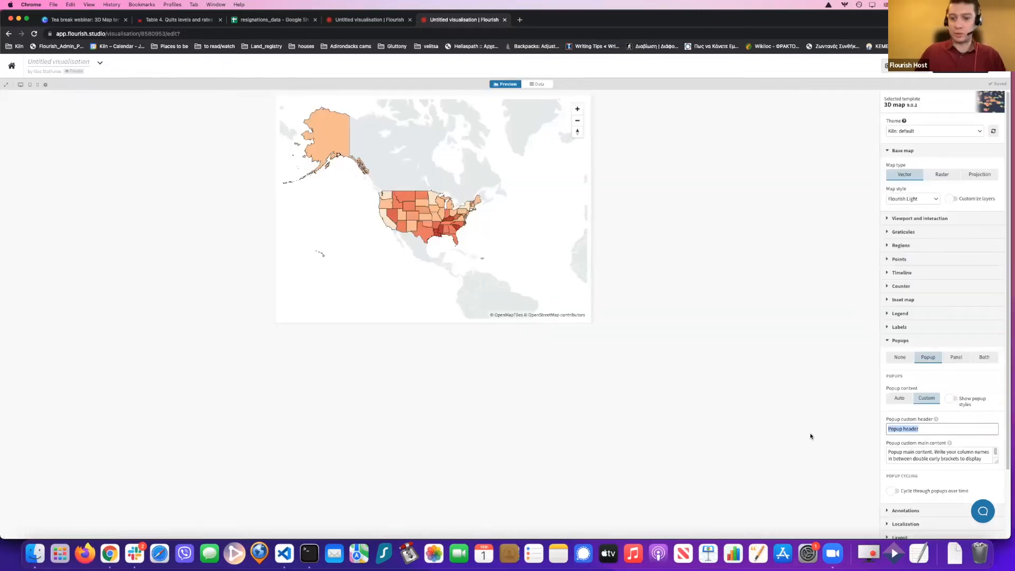
text({{Name}})
click(793, 406)
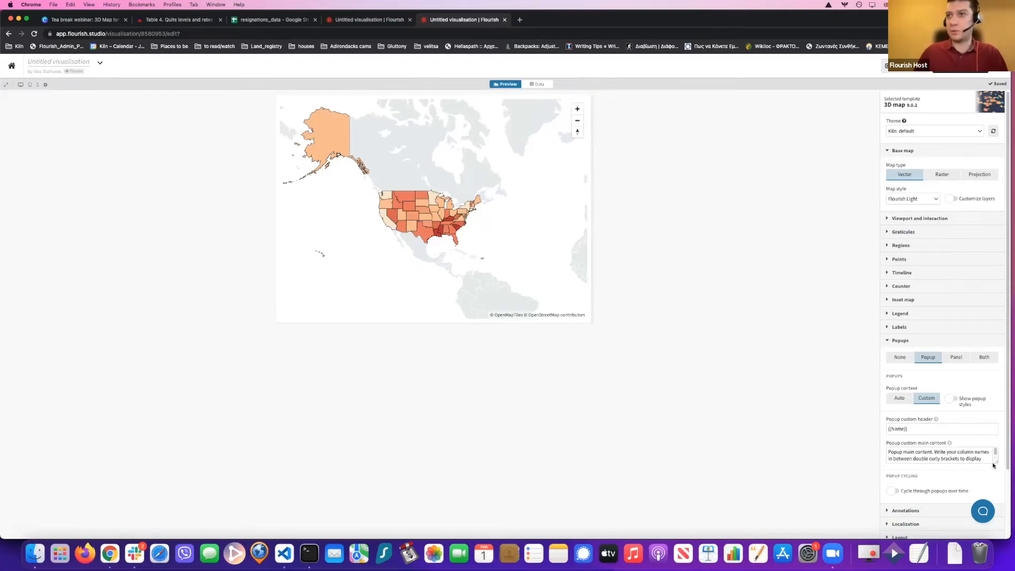
Enlarge the popup's custom main content box and replace its placeholder text with "In November 2020".
drag(995, 461, 996, 498)
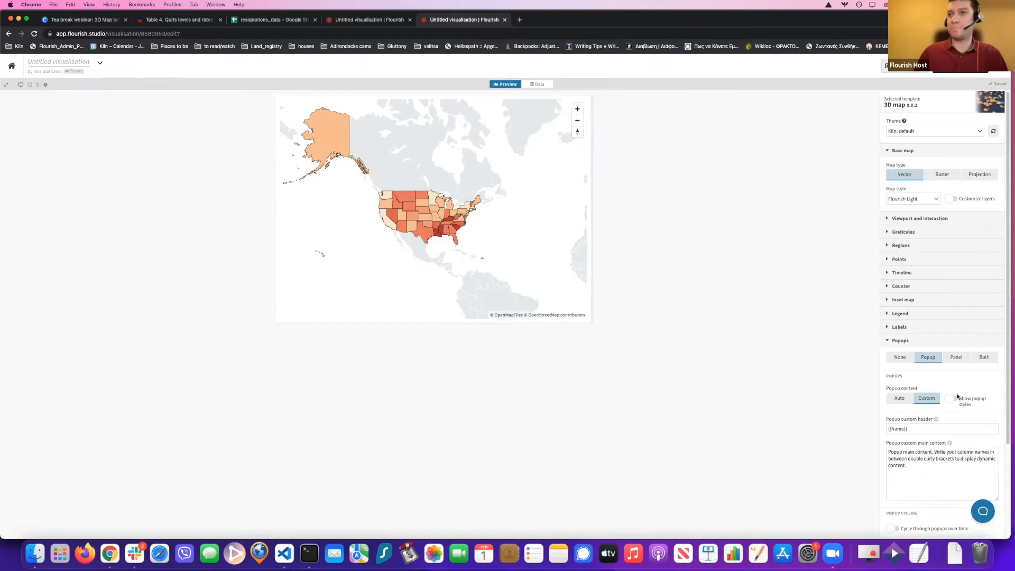
drag(1008, 359, 1007, 412)
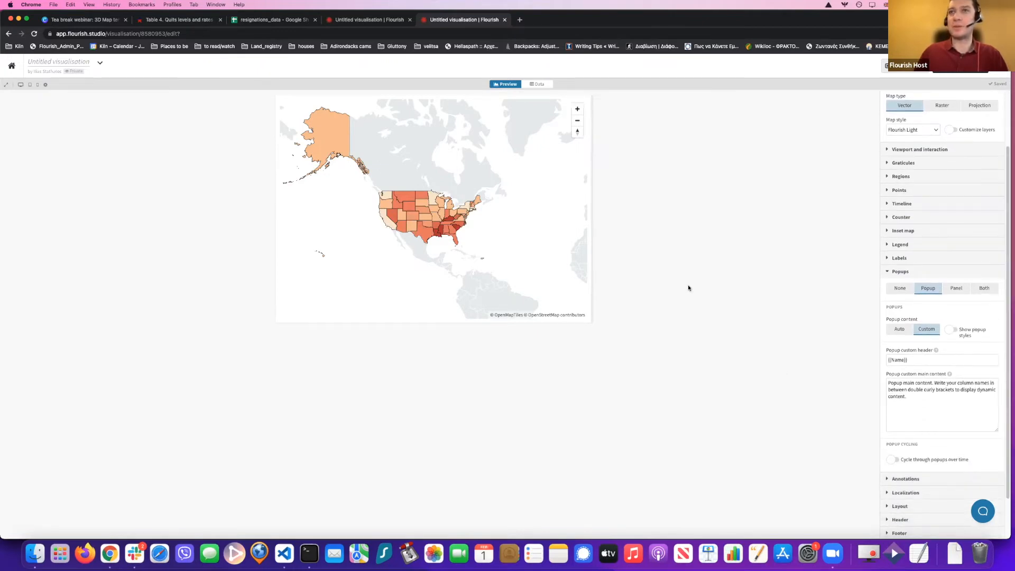
click(538, 84)
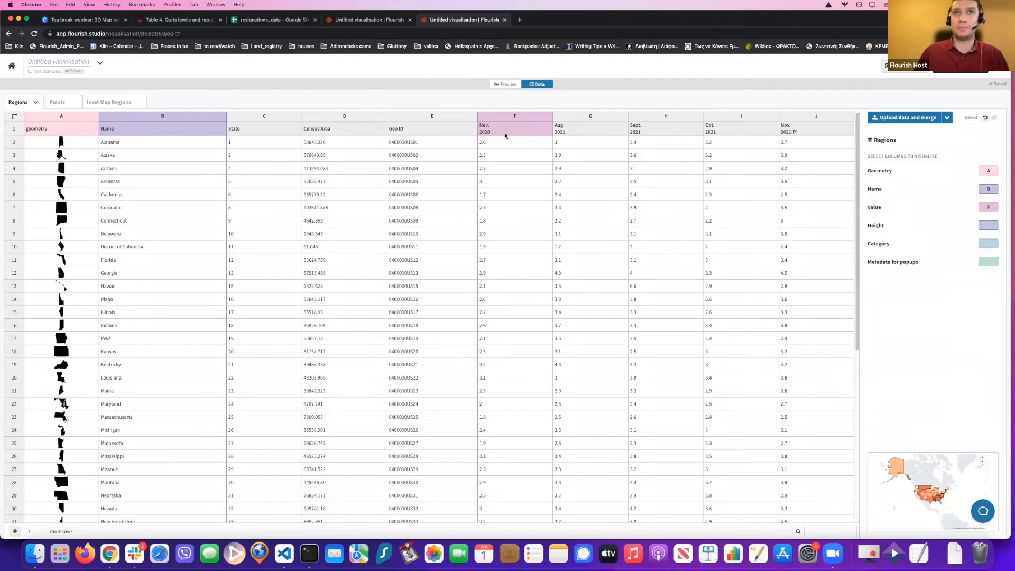
right_click(508, 85)
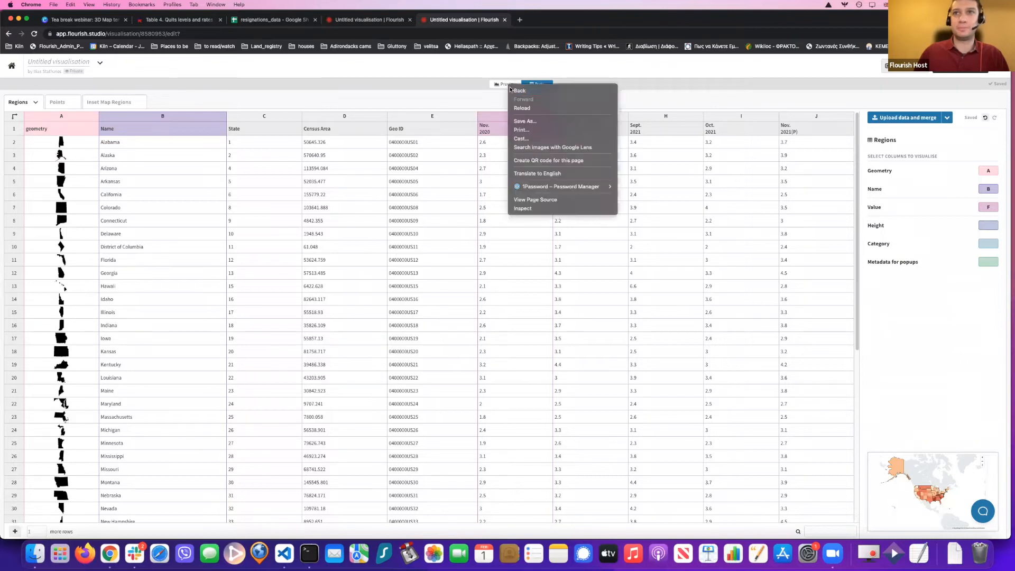
click(505, 84)
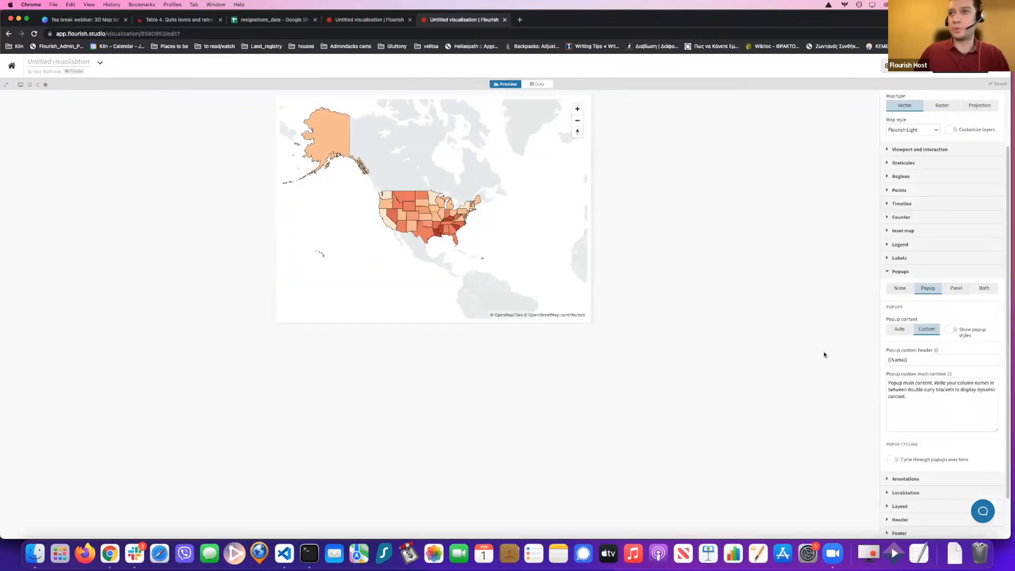
triple_click(918, 394)
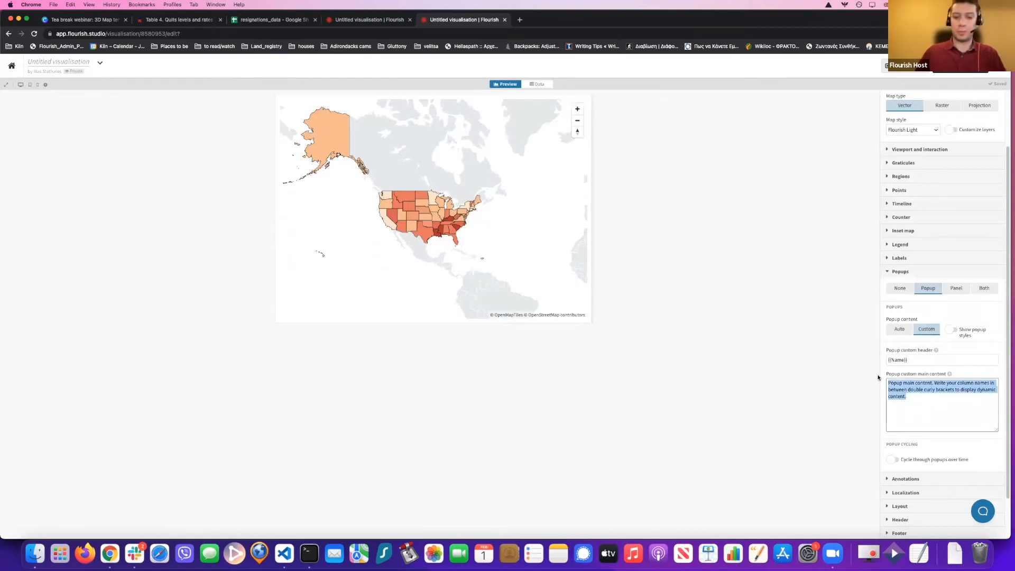
text(In )
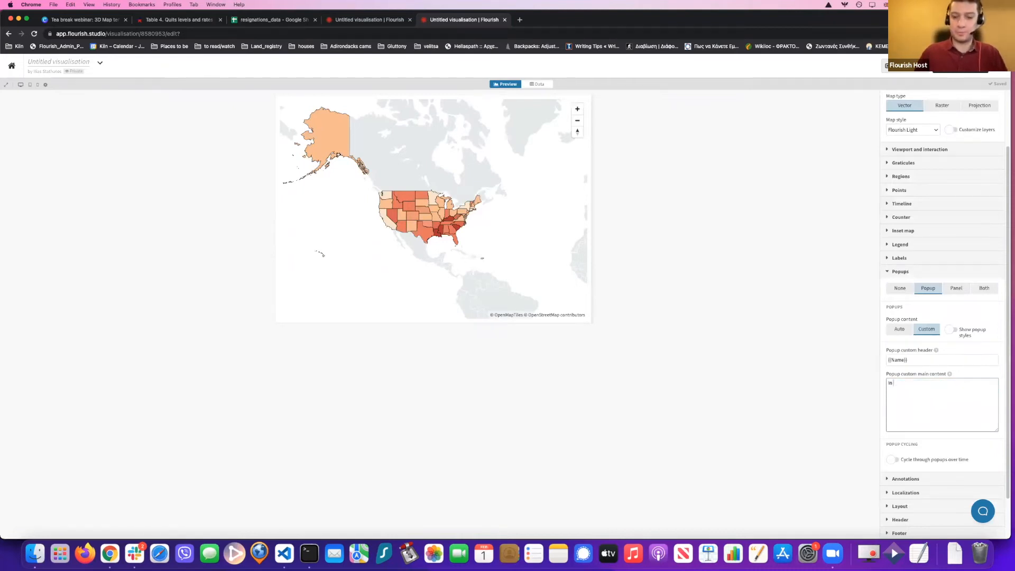
text(November 2020)
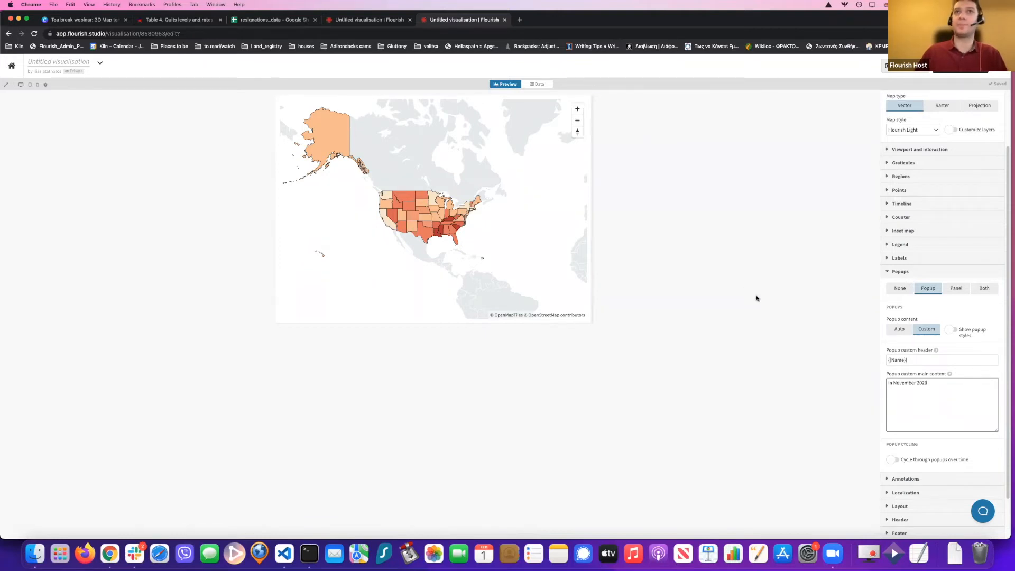
Copy the November 2020 column header from the Regions sheet and append ", {{Nov. 2020}}" to the popup's main content.
click(539, 84)
click(492, 130)
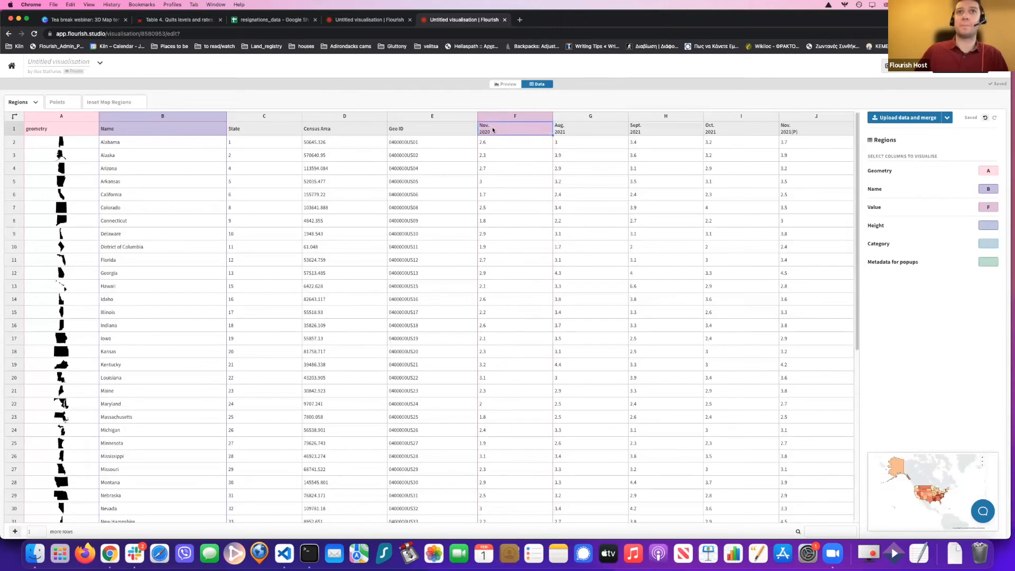
double_click(492, 130)
key(ctrl+a)
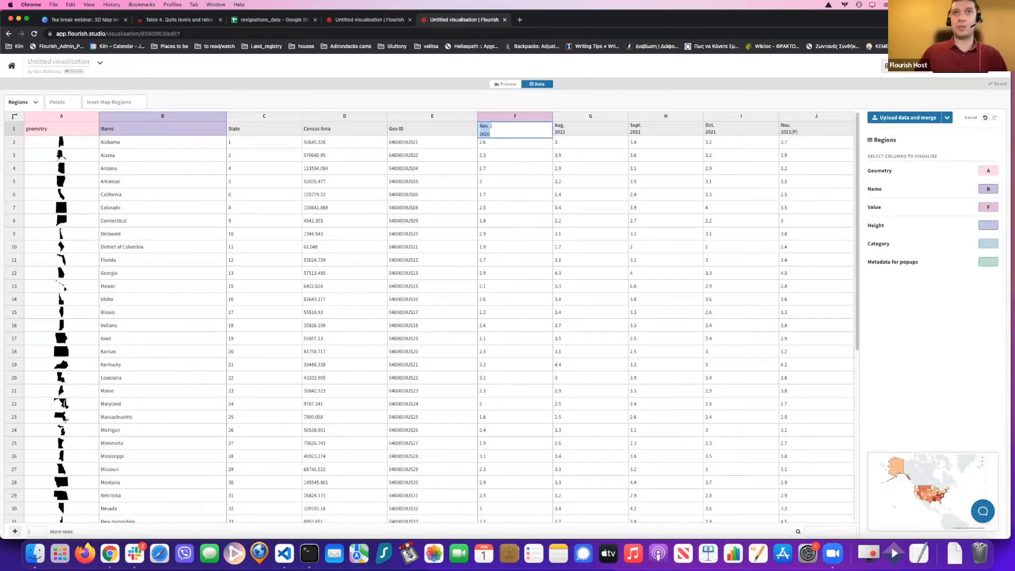
click(449, 101)
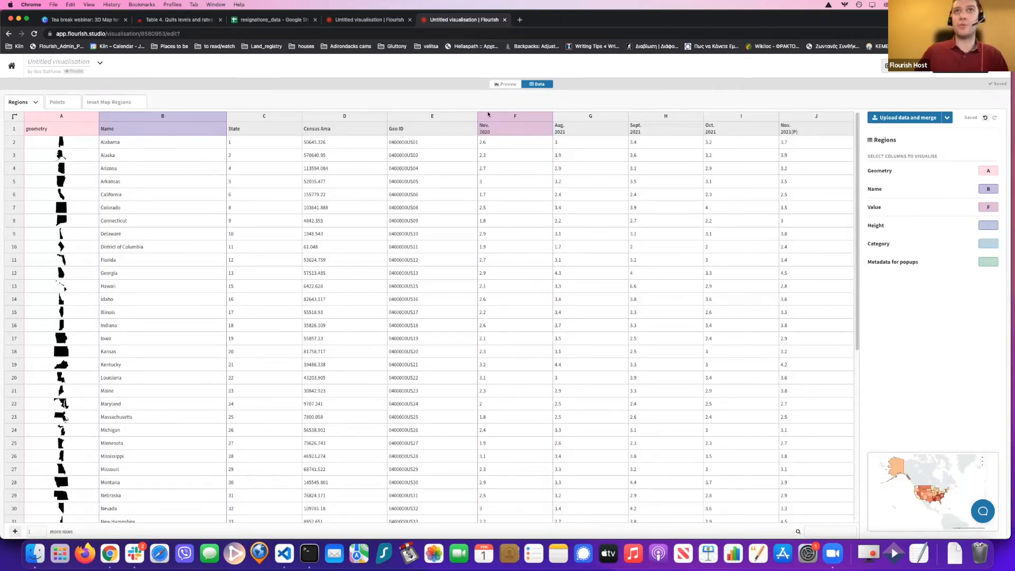
click(506, 84)
click(955, 380)
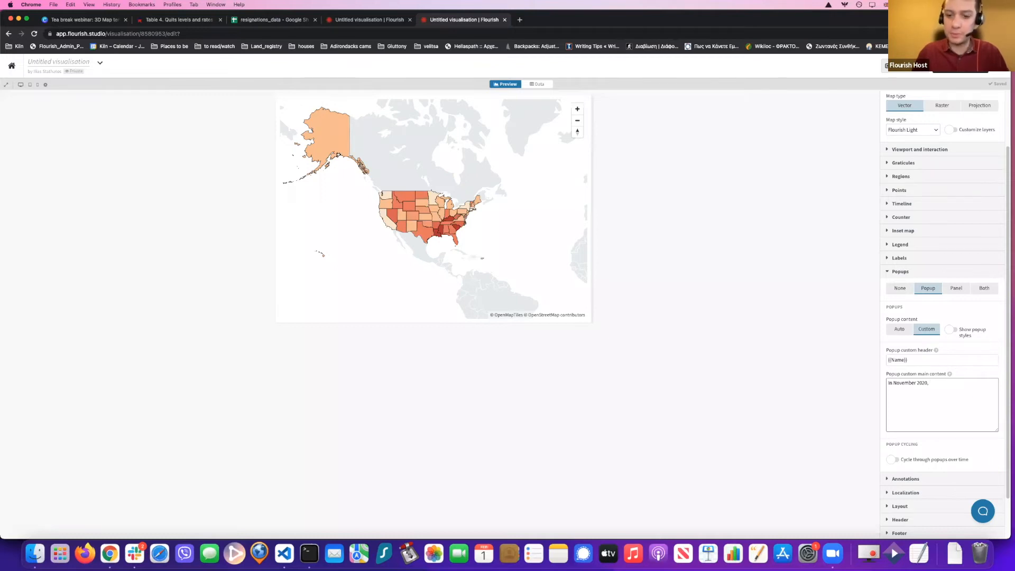
text(, {{Nov. 2020)
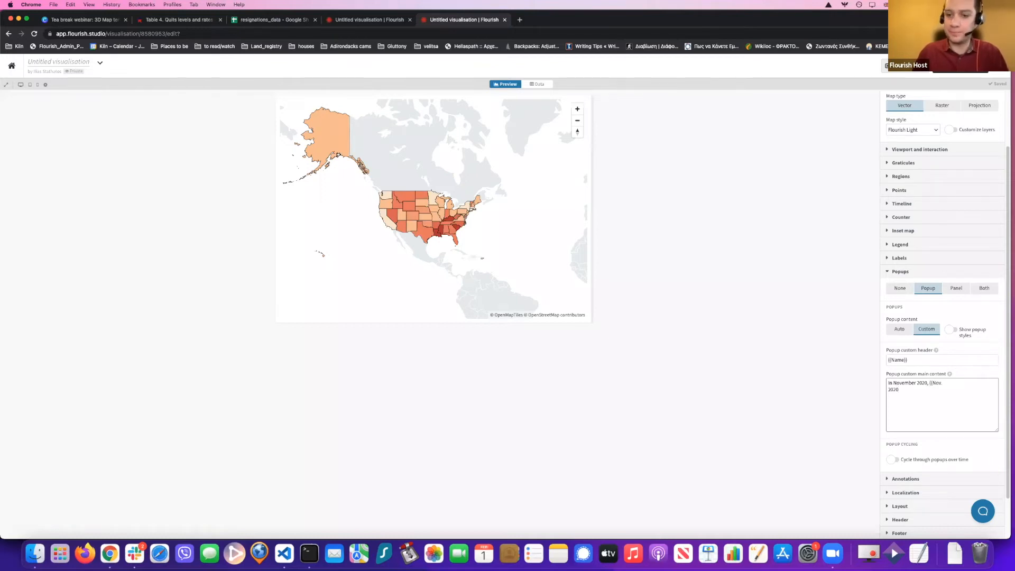
text(}})
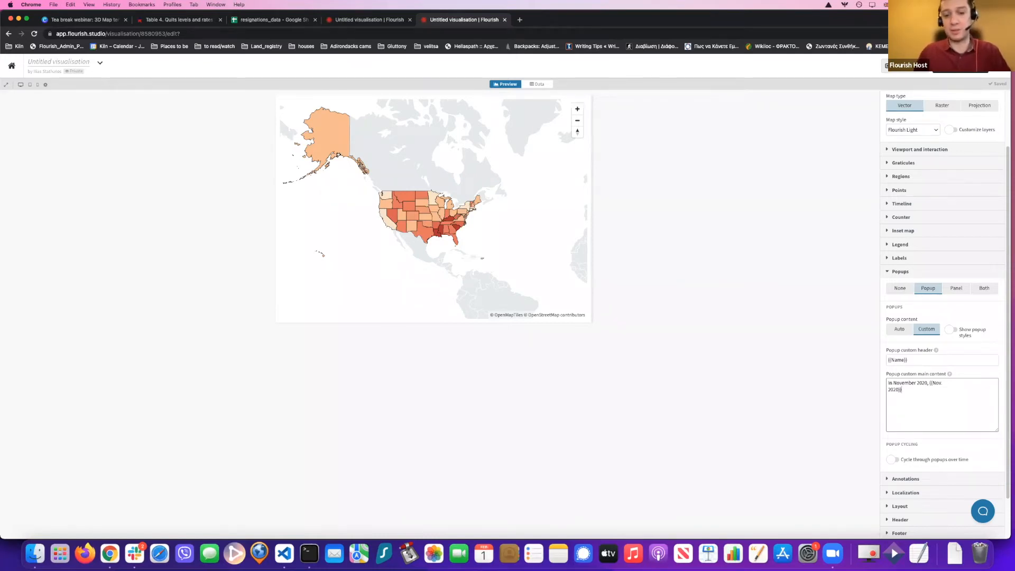
Complete the popup's main content by adding "% of the workforce left their job." after the column placeholder.
text(%)
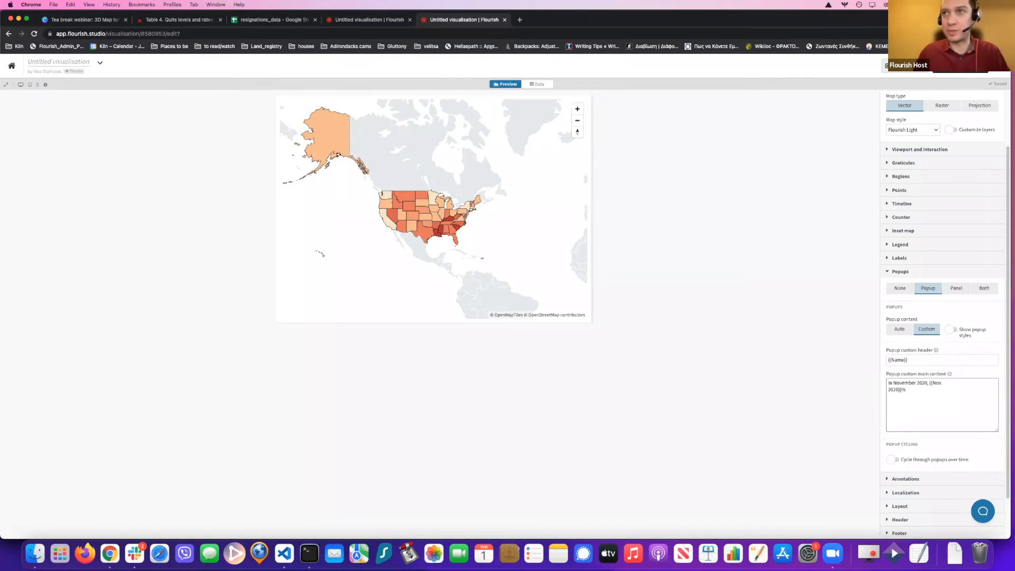
text( of the workforce)
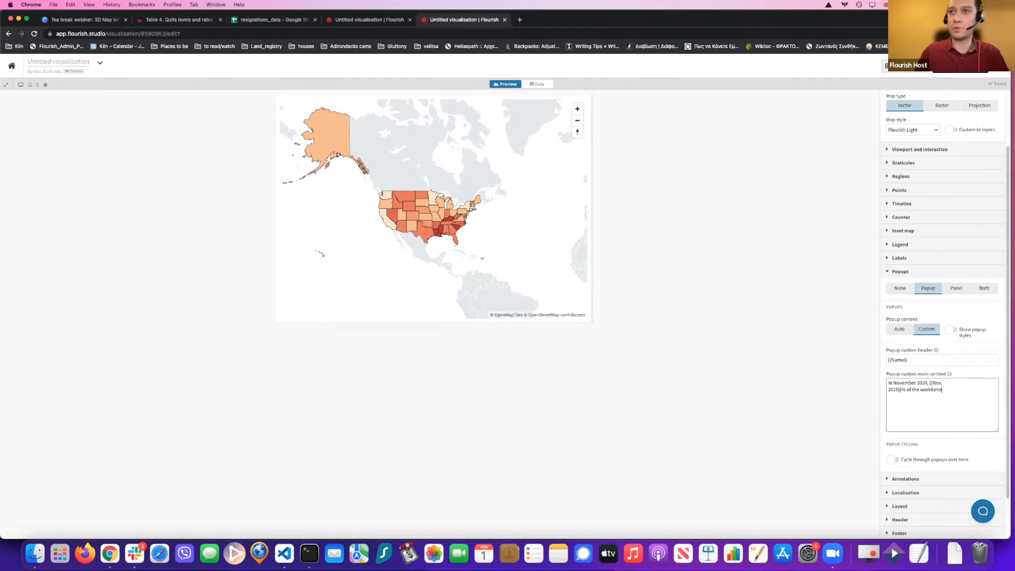
text( left their job.)
click(856, 330)
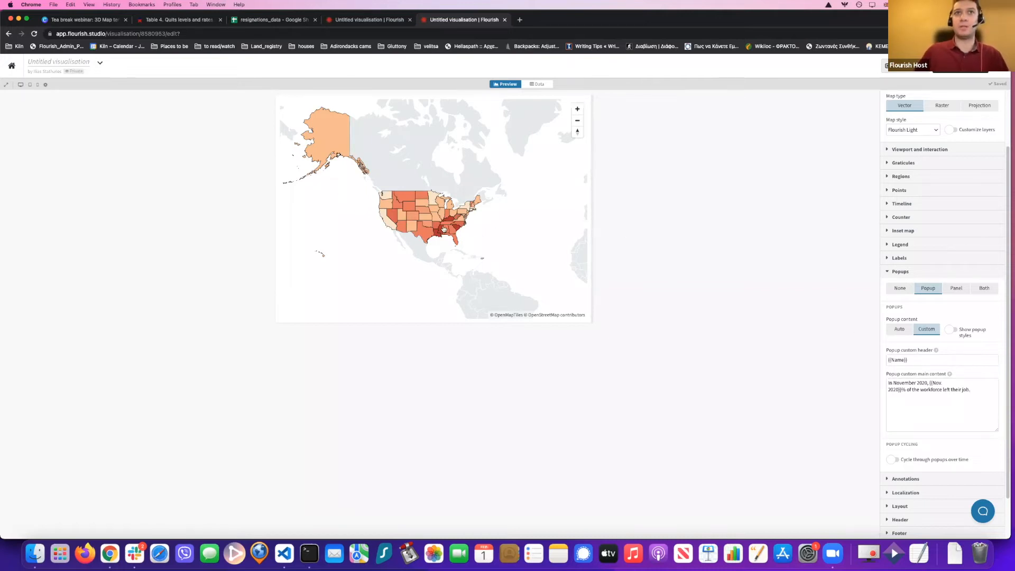
Switch to the Canva webinar deck and present it full screen, advancing past the "Binding our data" slide.
mouse_move(443, 228)
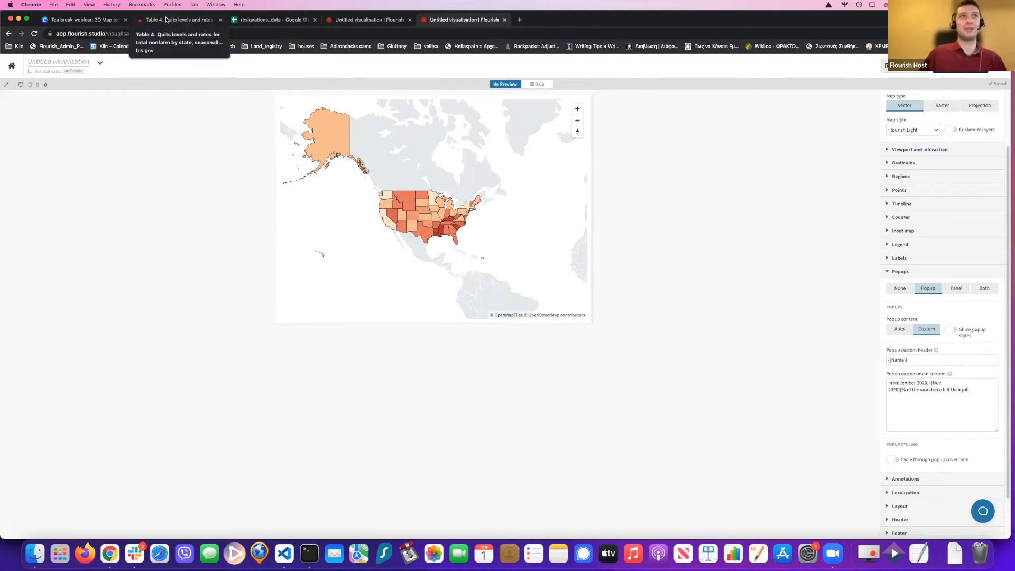
click(109, 21)
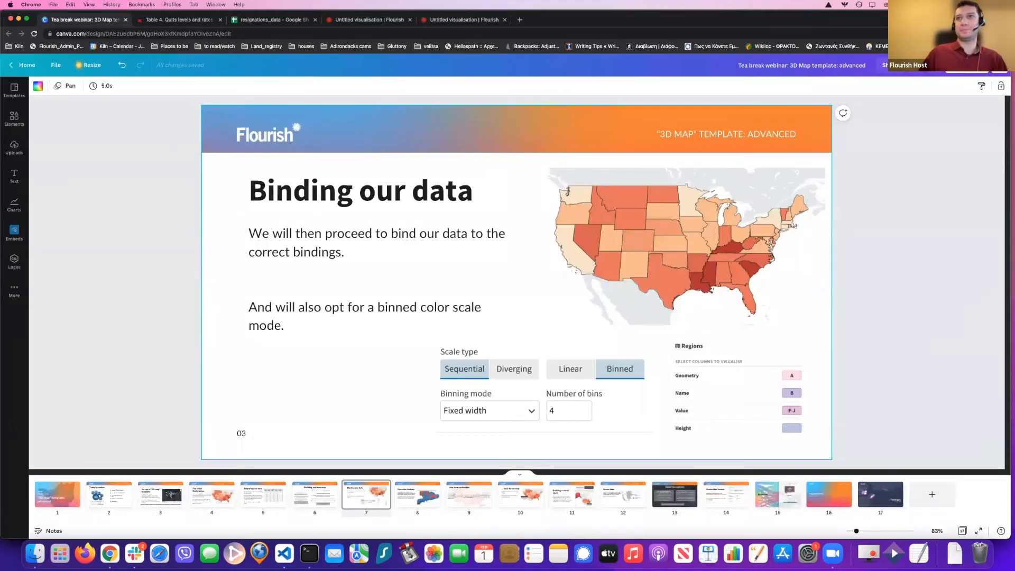
click(912, 146)
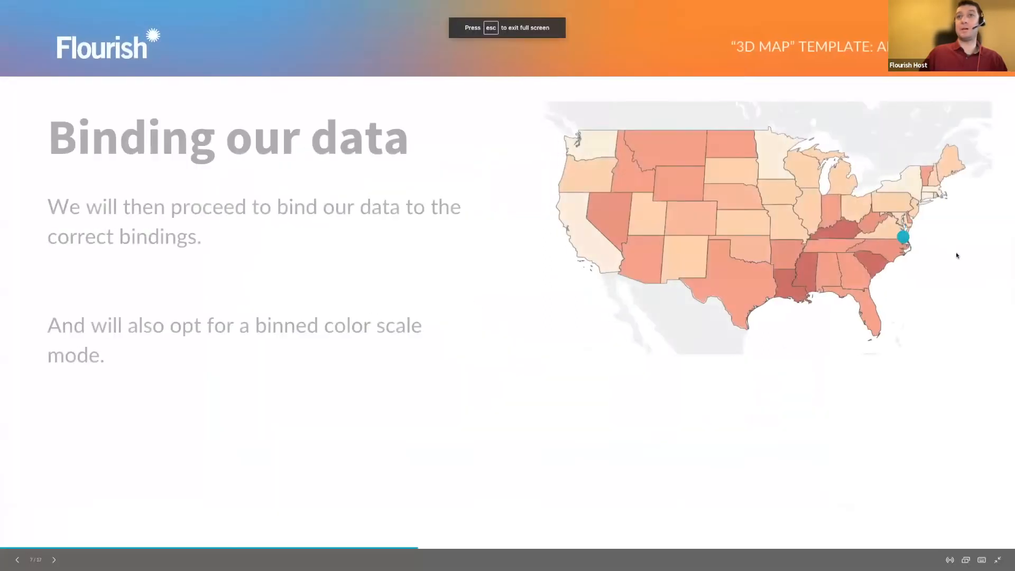
click(955, 254)
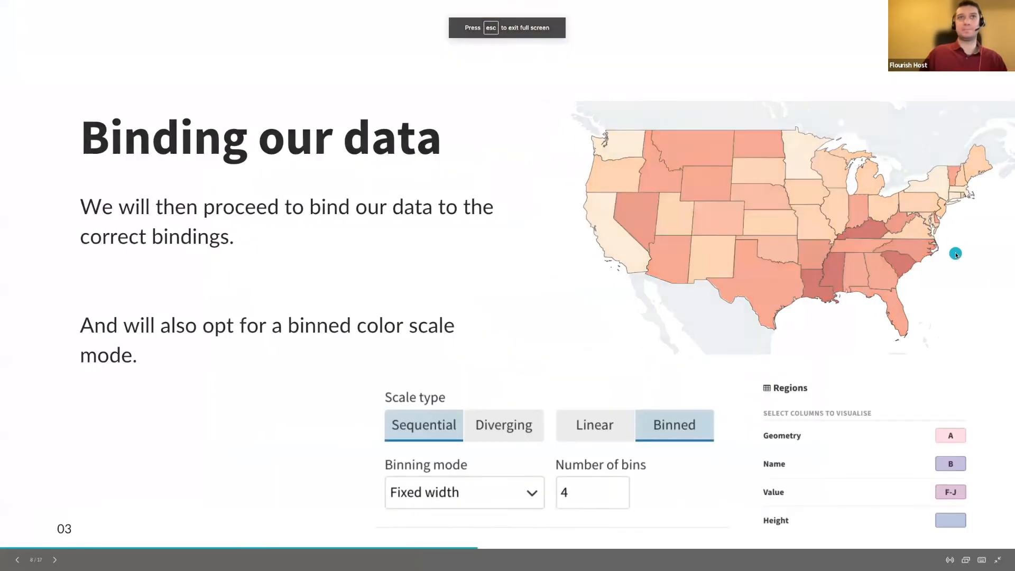
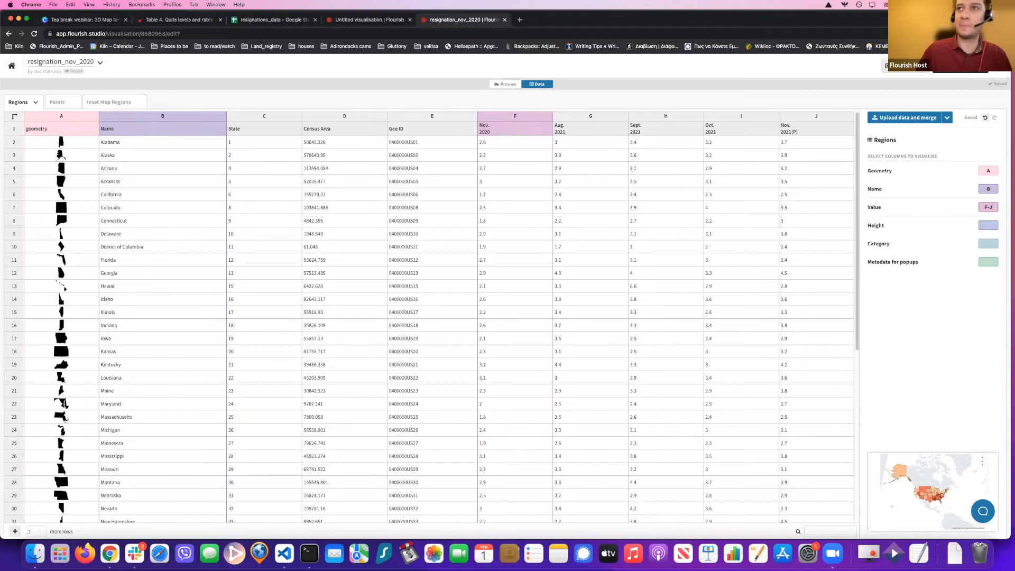
Bind the regions' Value to columns F-J and preview the map for Oct. 2021 and Nov. 2020.
text(J)
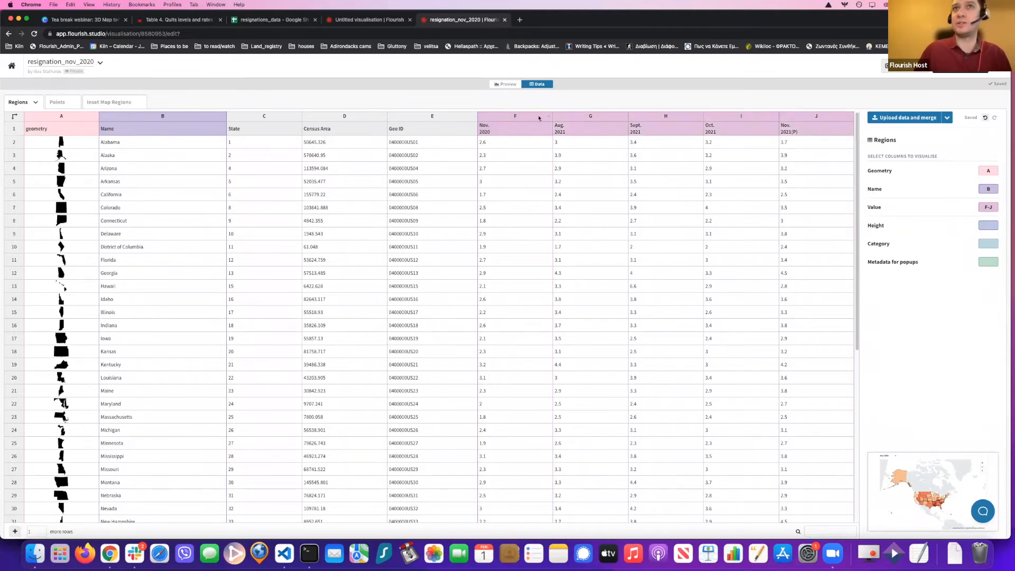
click(512, 85)
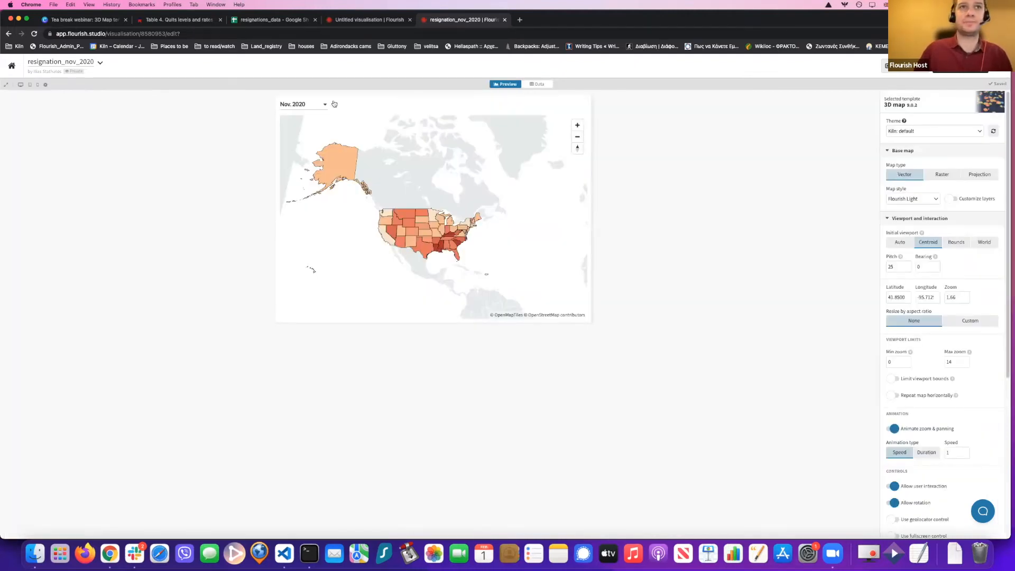
click(301, 105)
click(302, 150)
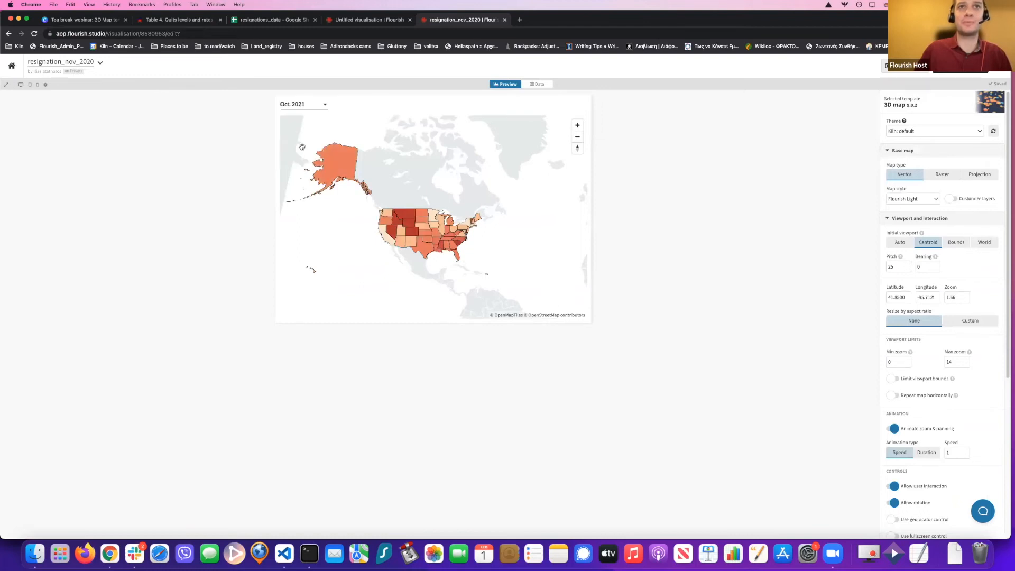
click(302, 105)
click(300, 119)
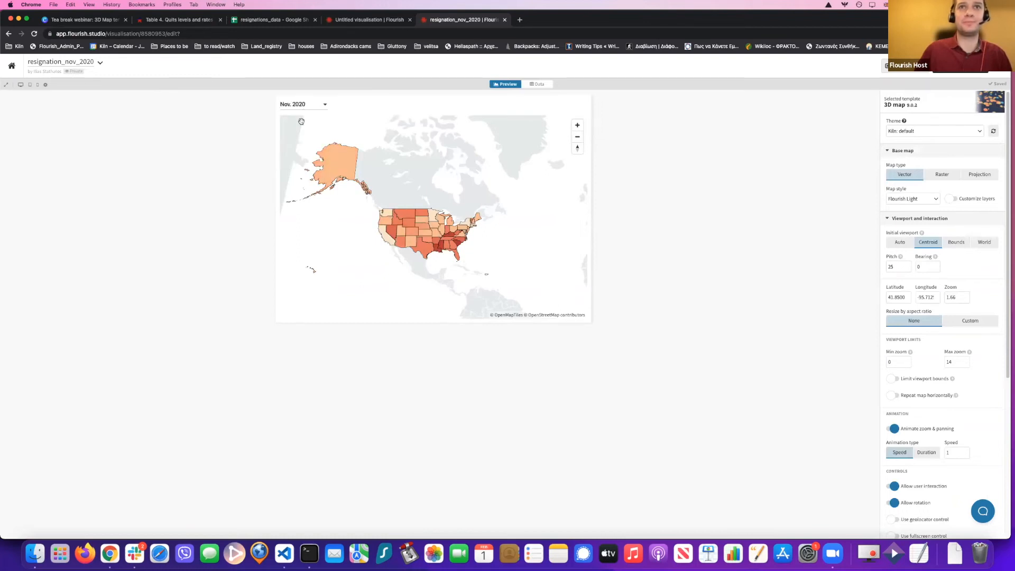
Bind both Value and Height in the Regions sheet to column F, the Nov. 2020 data.
click(536, 84)
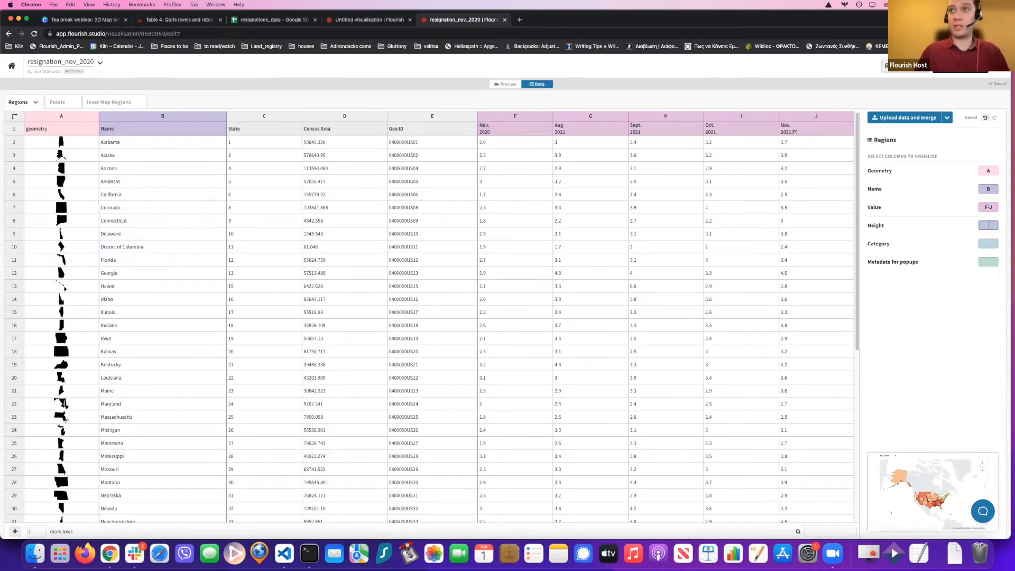
key(BackSpace)
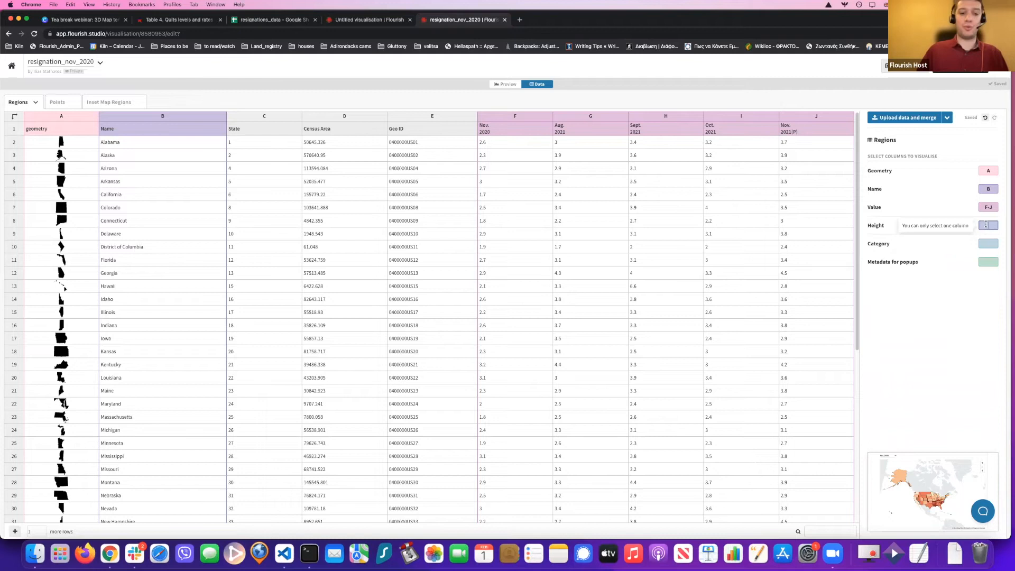
text(F)
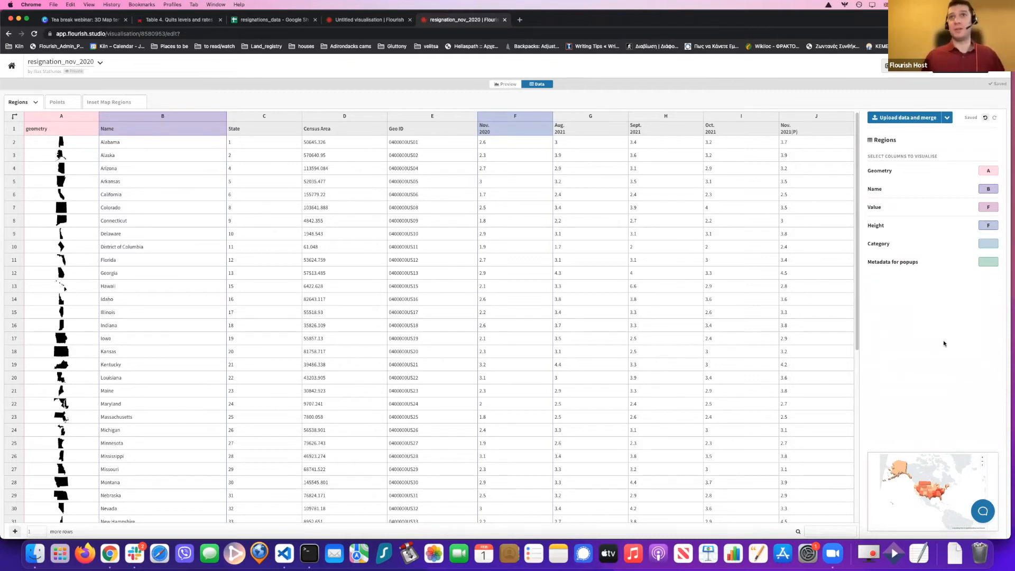
click(601, 145)
key(Right)
key(Right)
key(Right)
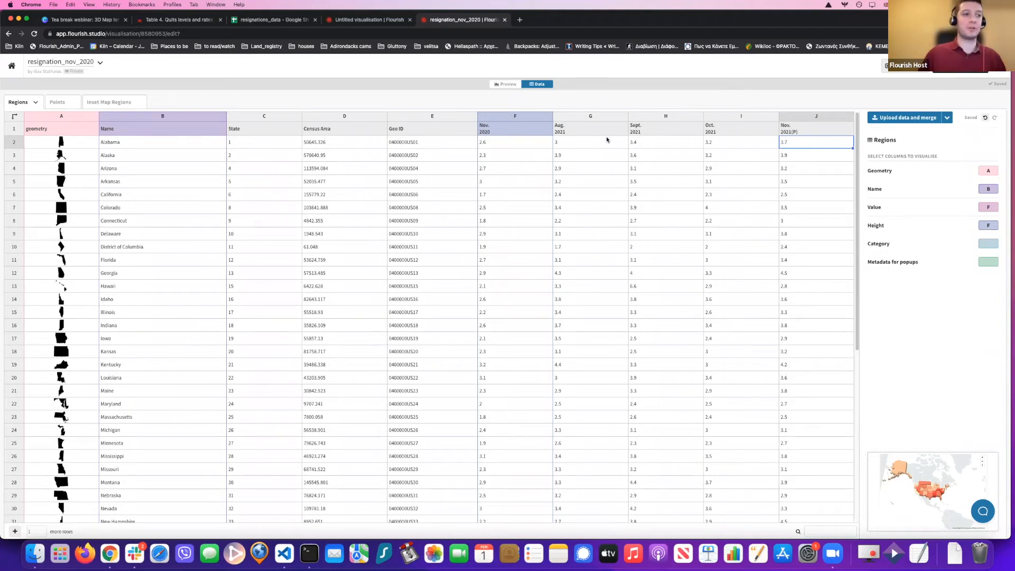
click(369, 22)
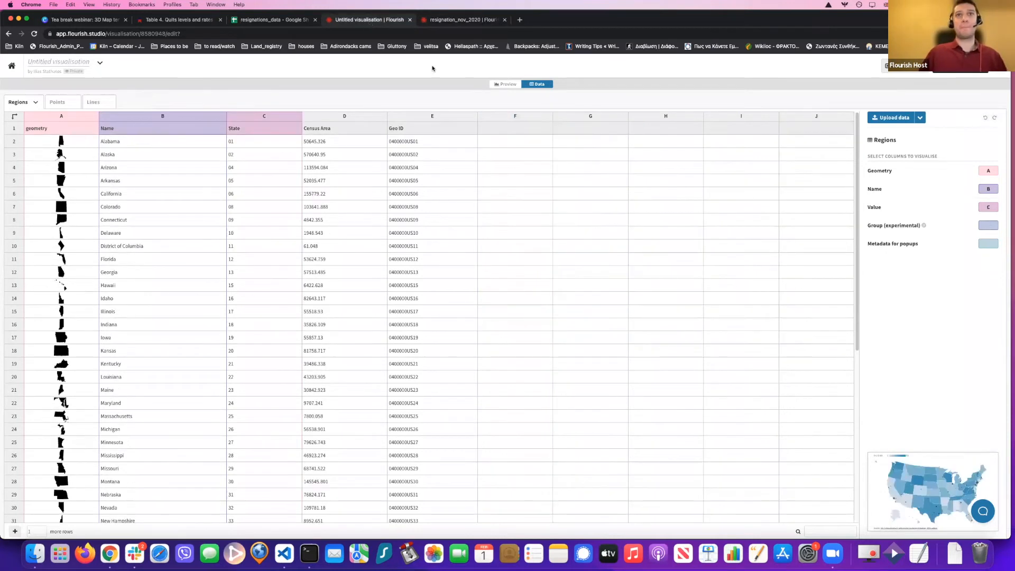
click(513, 85)
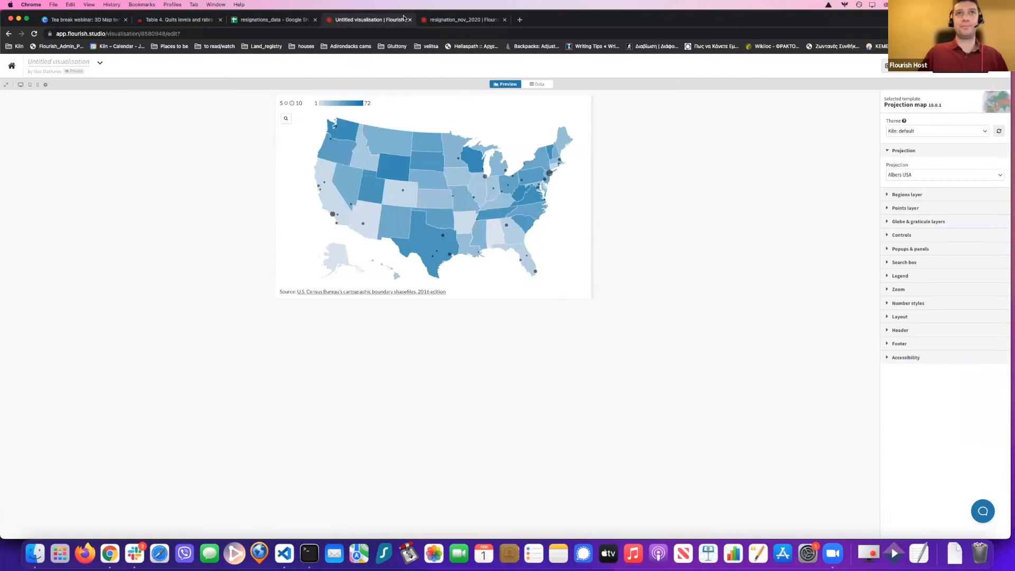
click(442, 22)
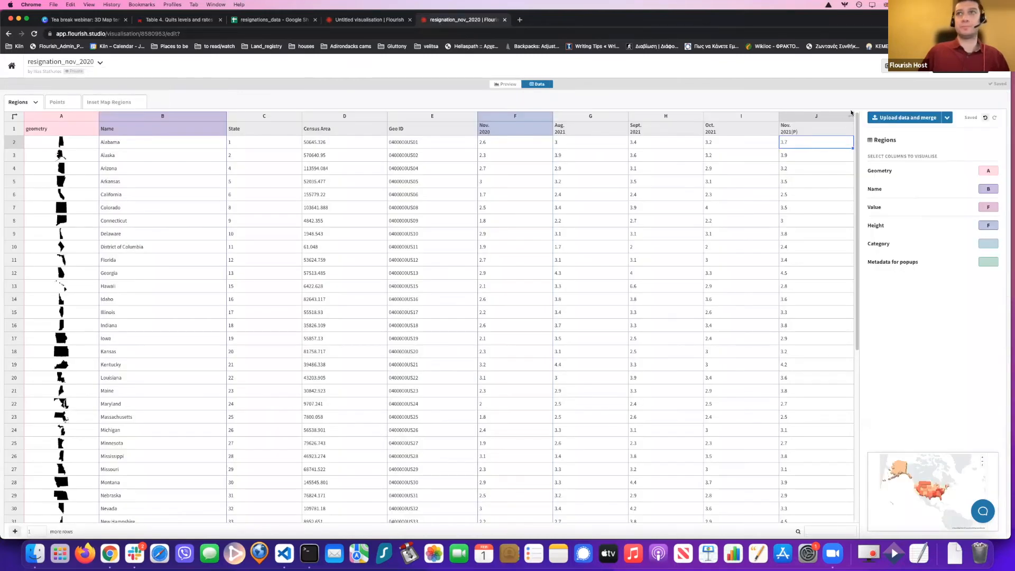
Create a story from the resignation_nov_2020 visualisation and name it Great_resignation_story.
click(886, 70)
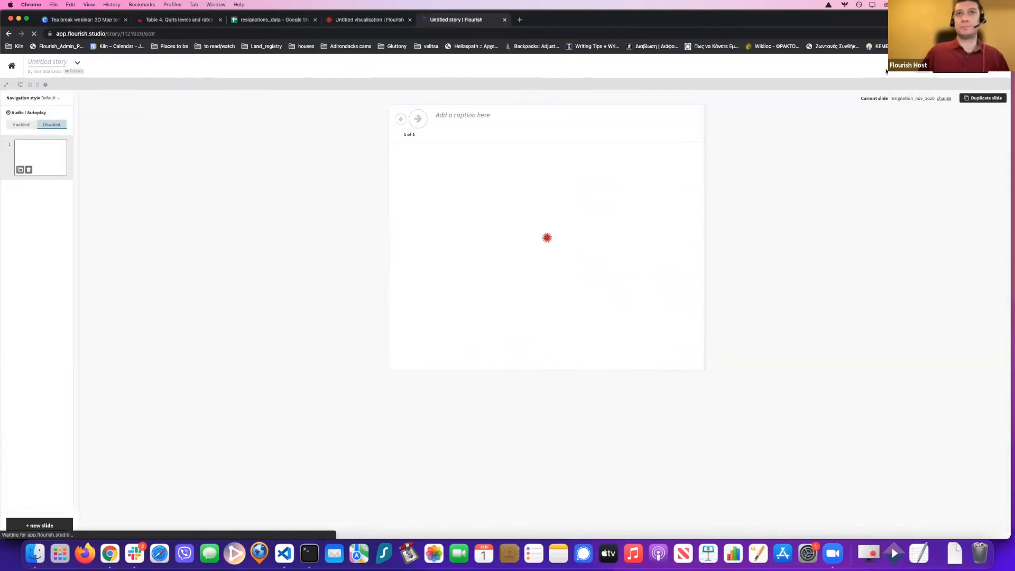
click(63, 63)
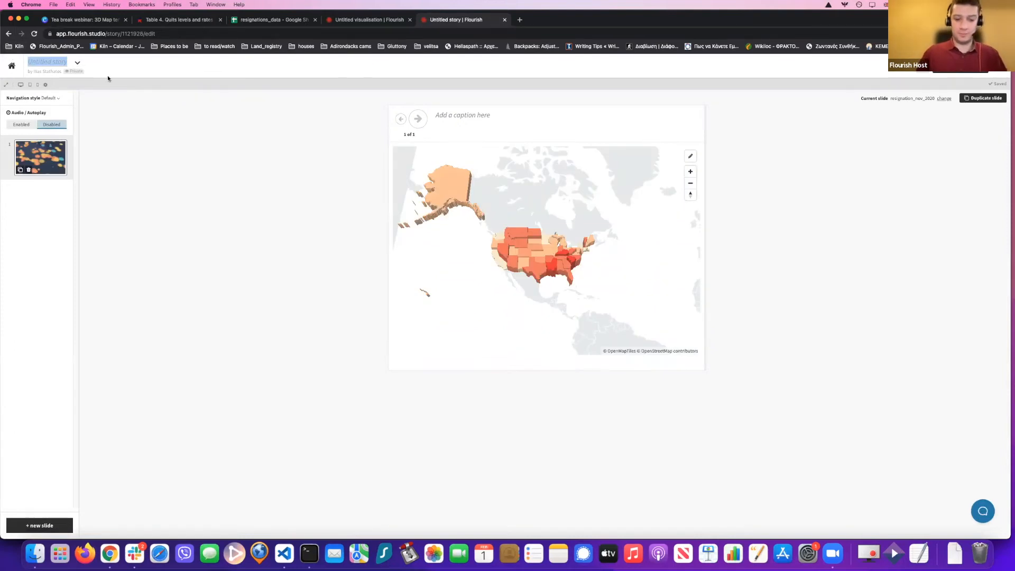
text(U)
key(BackSpace)
text(G)
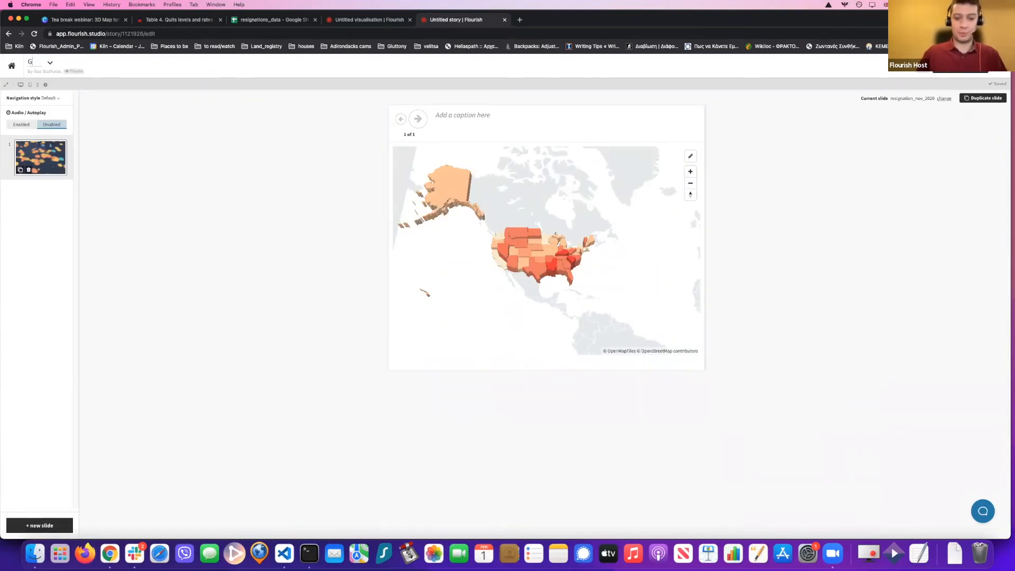
text(reat_re)
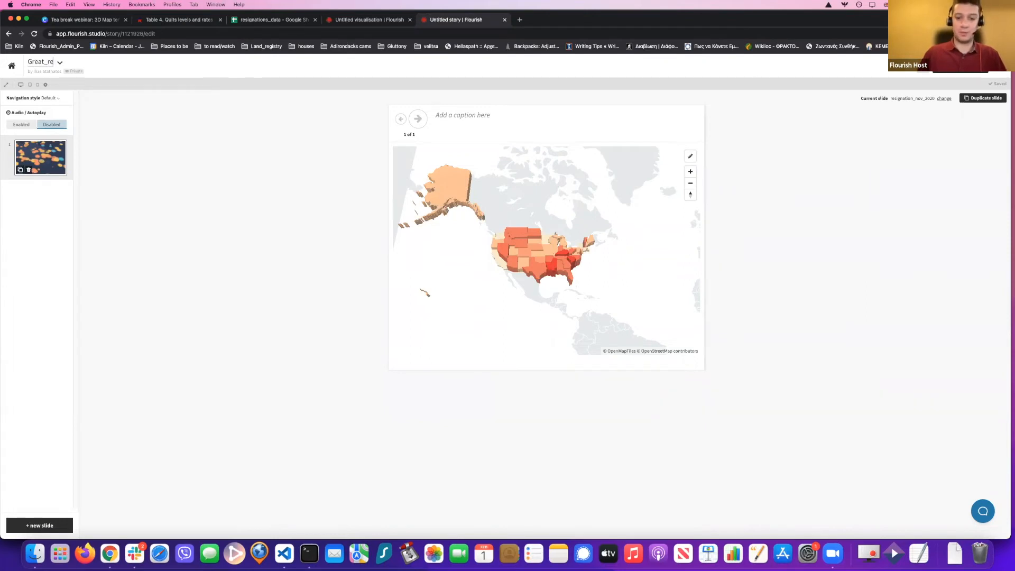
text(signation_story)
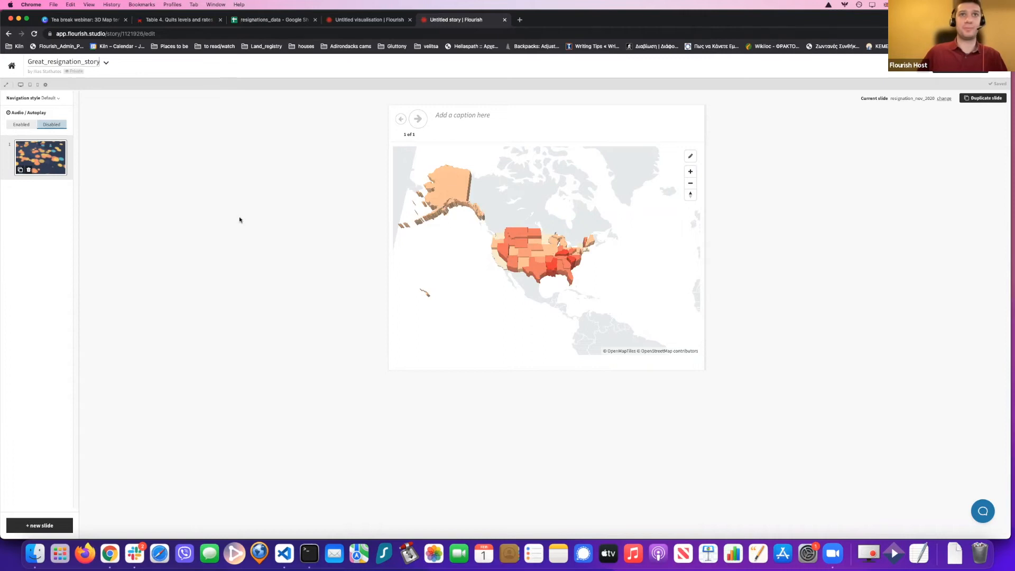
key(Return)
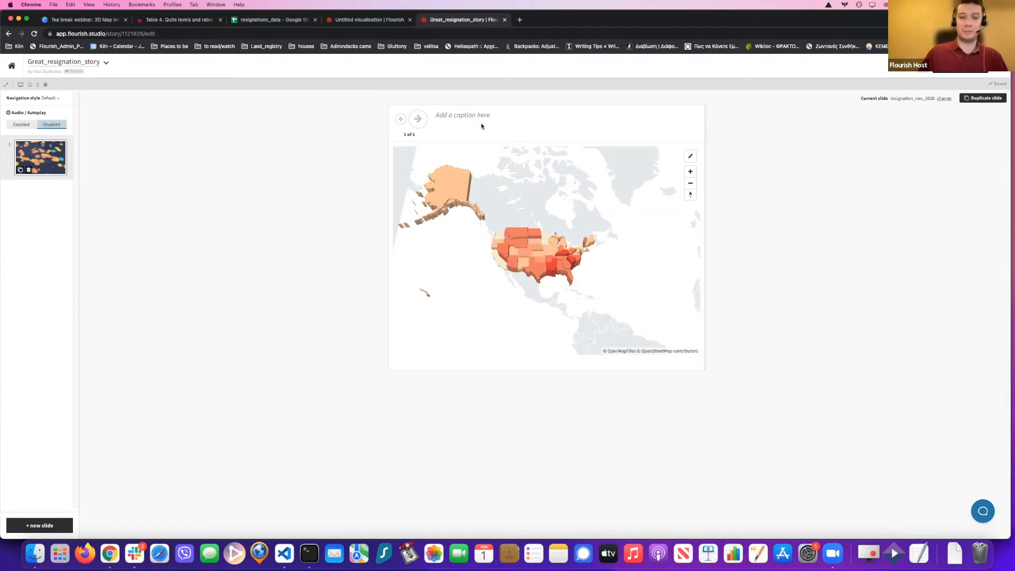
Caption the slide "In November 2020, southern states such as Louisiana and South Carolina featured the biggest number of people leaving their job.".
text(In nove)
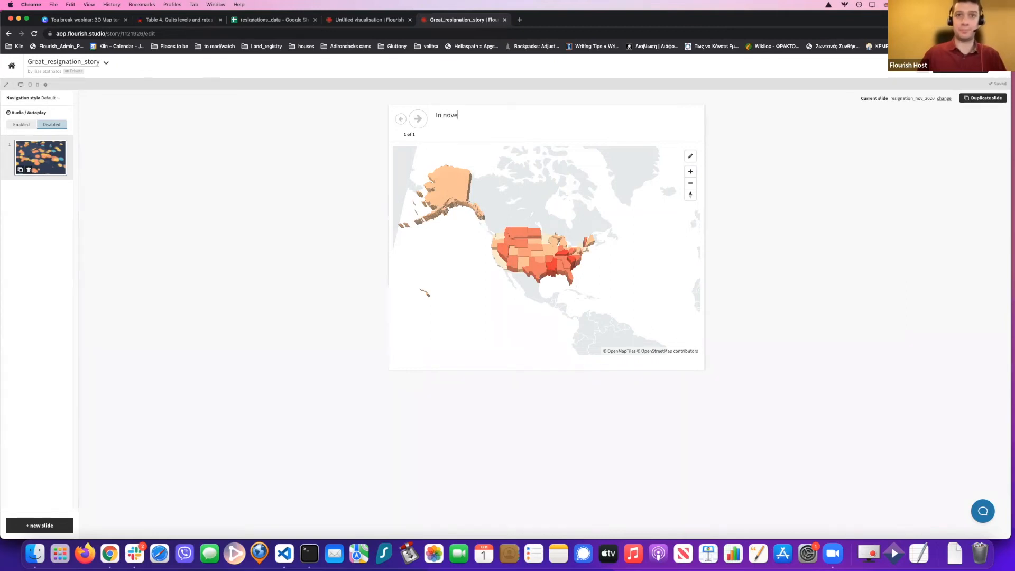
key(BackSpace)
key(BackSpace)
key(BackSpace)
text(N)
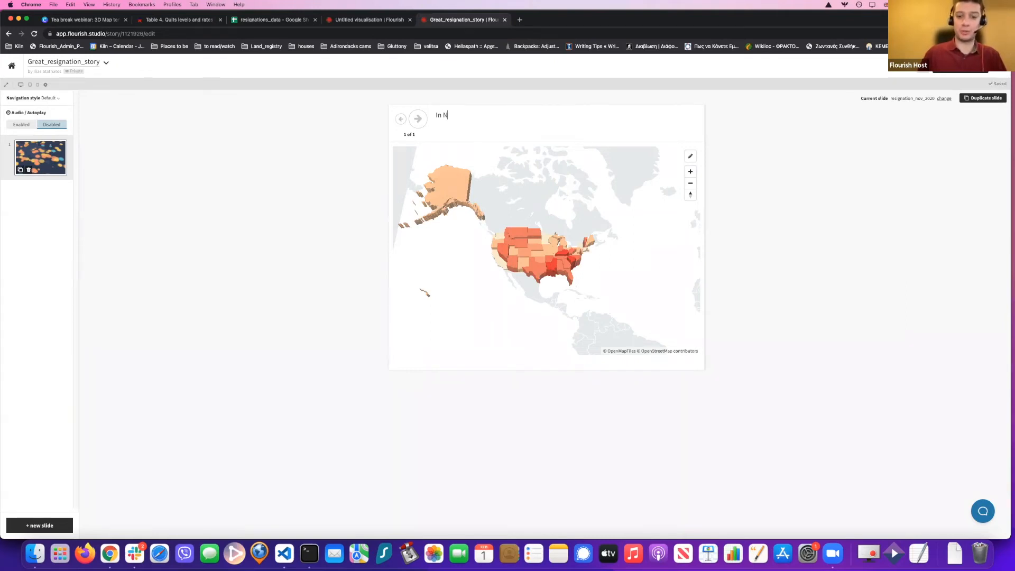
text(ovember 2)
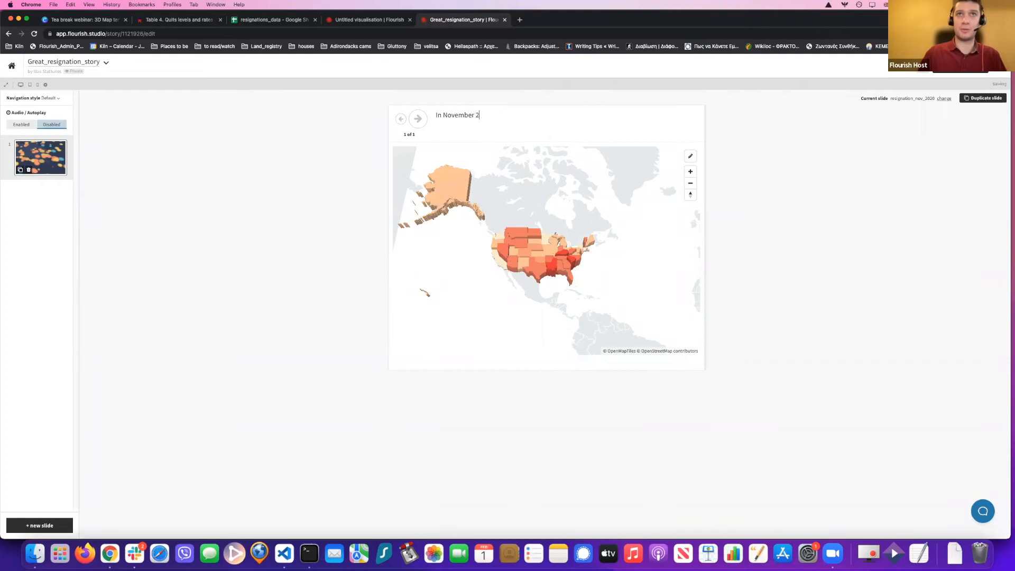
text(020,)
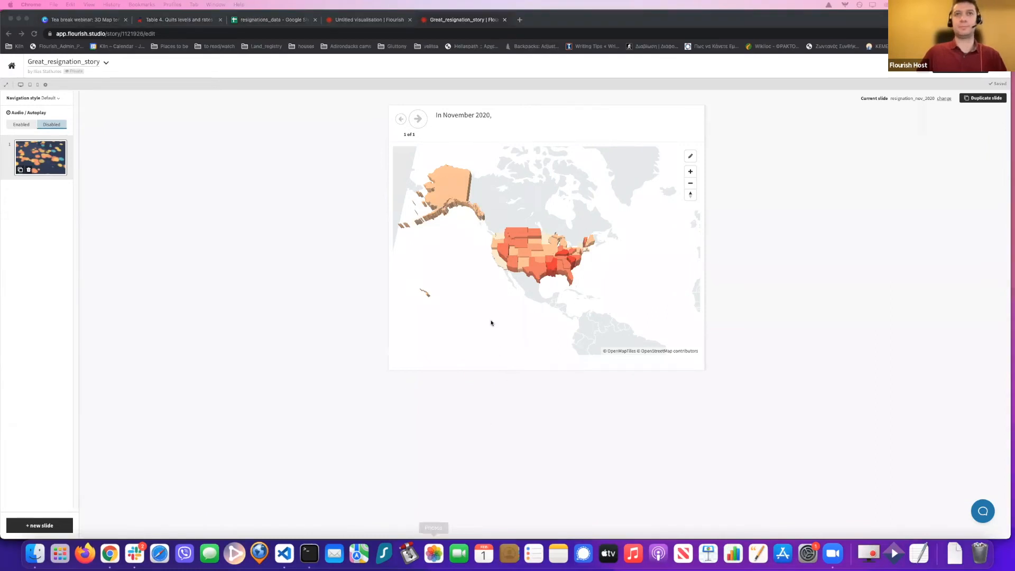
click(502, 113)
triple_click(501, 113)
text(In November 2020, southern states such as Louisiana and South Carolina featured the biggest number of people leaving their job)
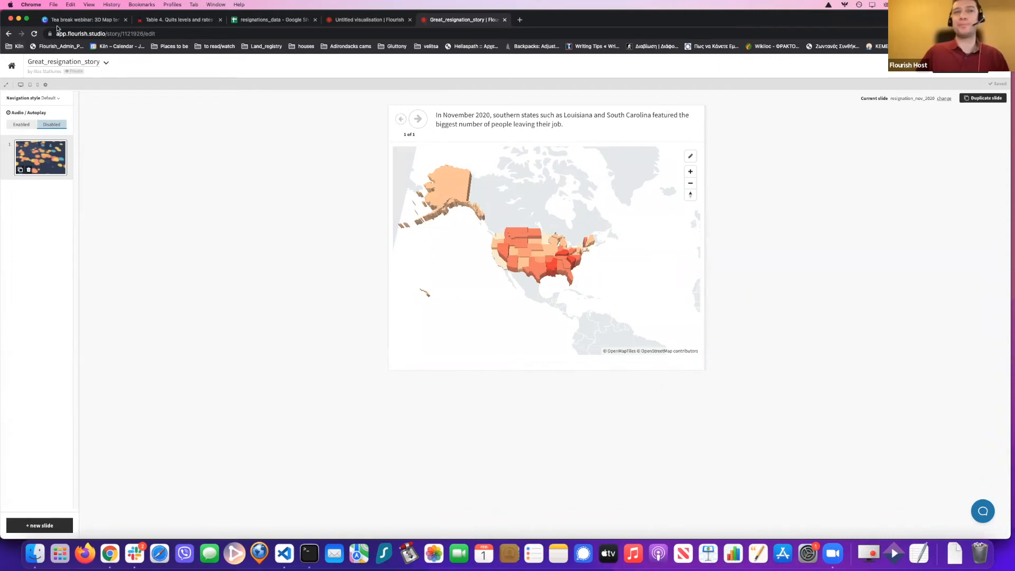
Duplicate the resignation_nov_2020 visualisation and bind the copy's Value and Height to column G, the Aug. 2021 data.
click(11, 70)
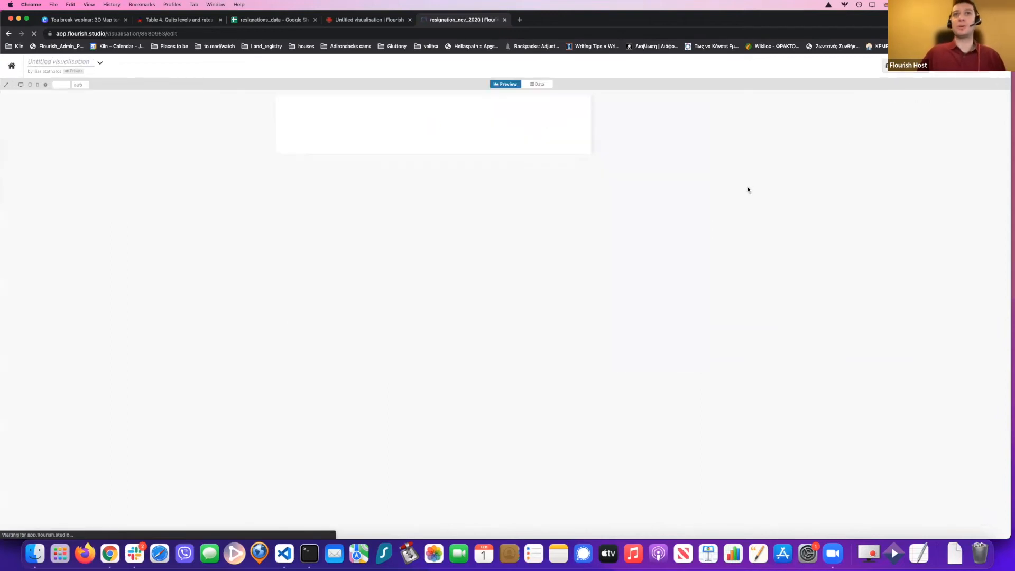
click(100, 63)
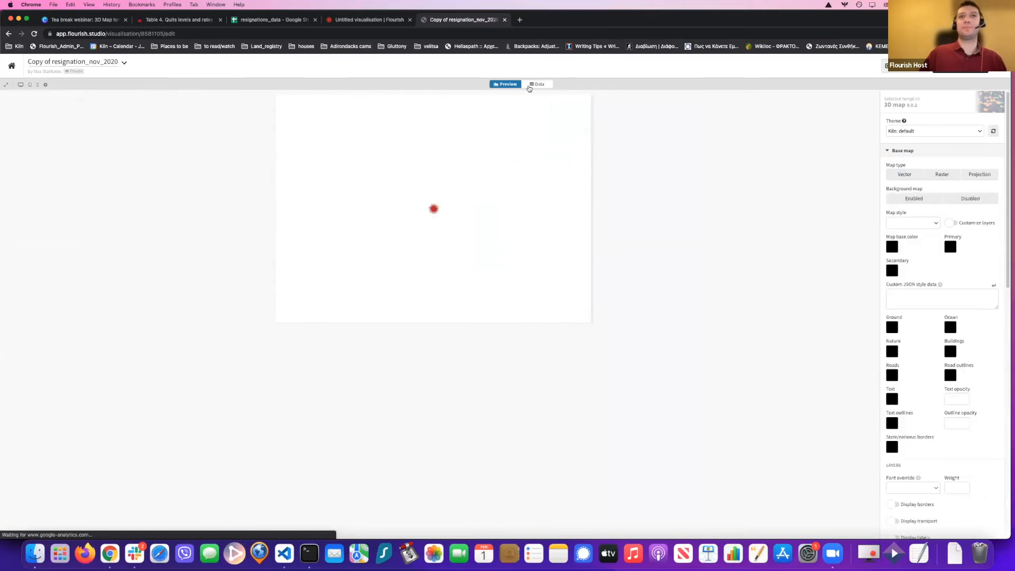
click(529, 84)
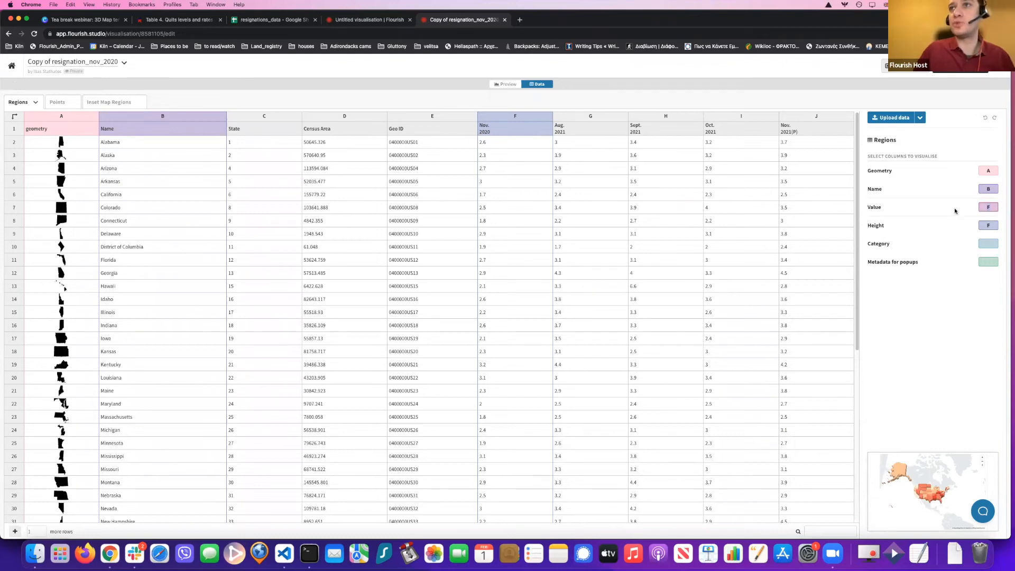
text(G)
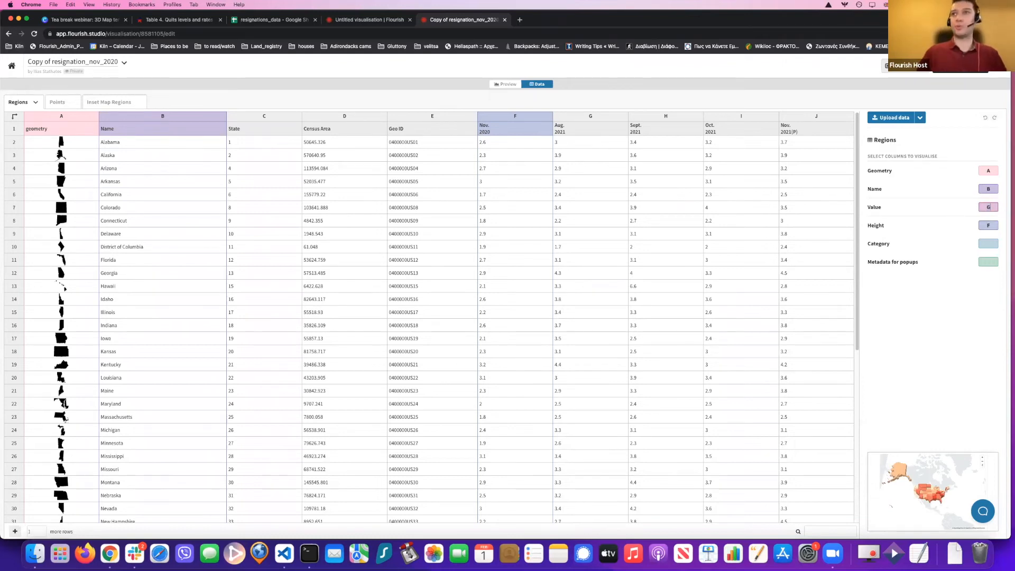
key(Tab)
text(G)
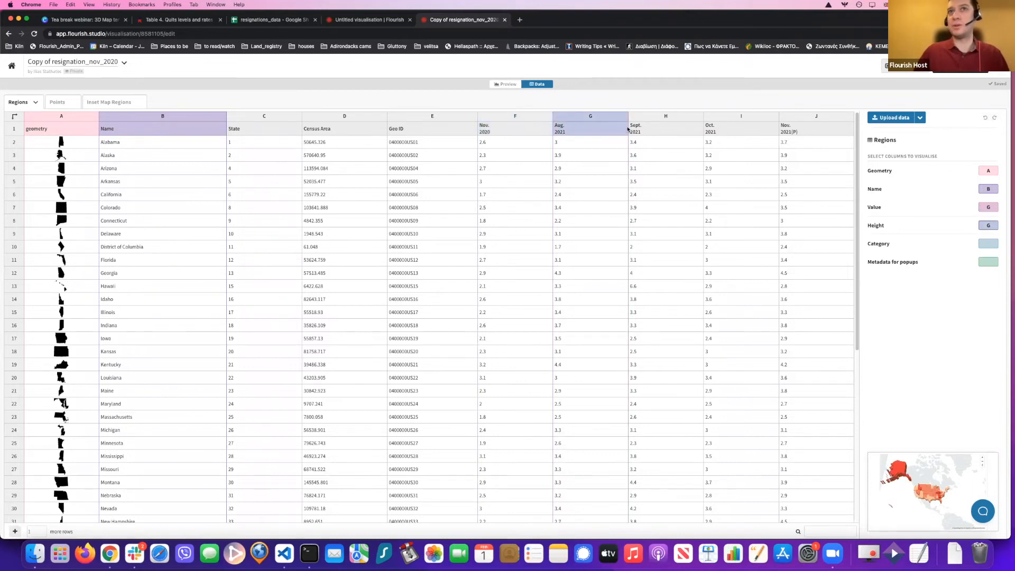
Change the month and year at the start of the custom popup main content to August 2021.
click(513, 85)
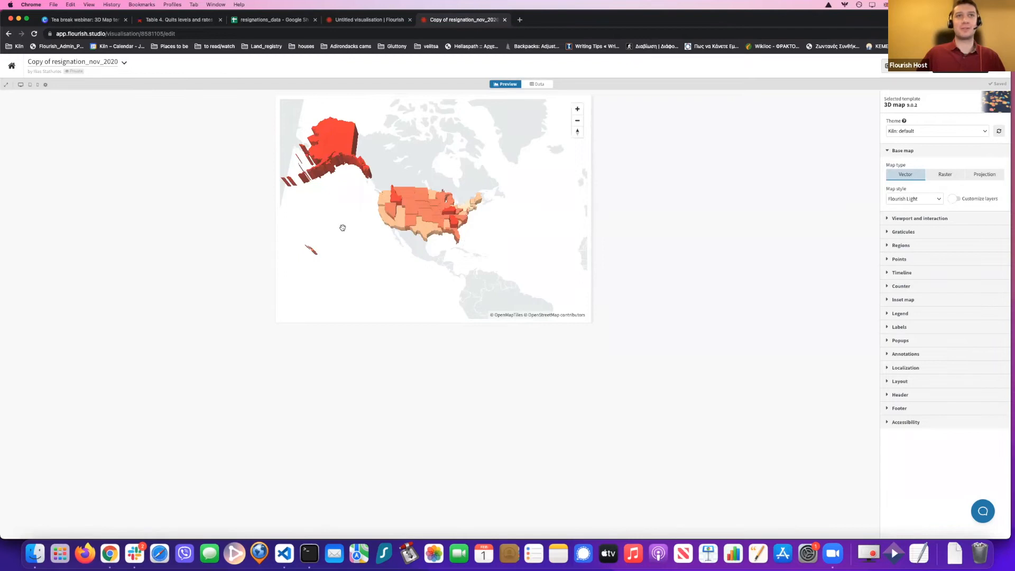
mouse_move(334, 162)
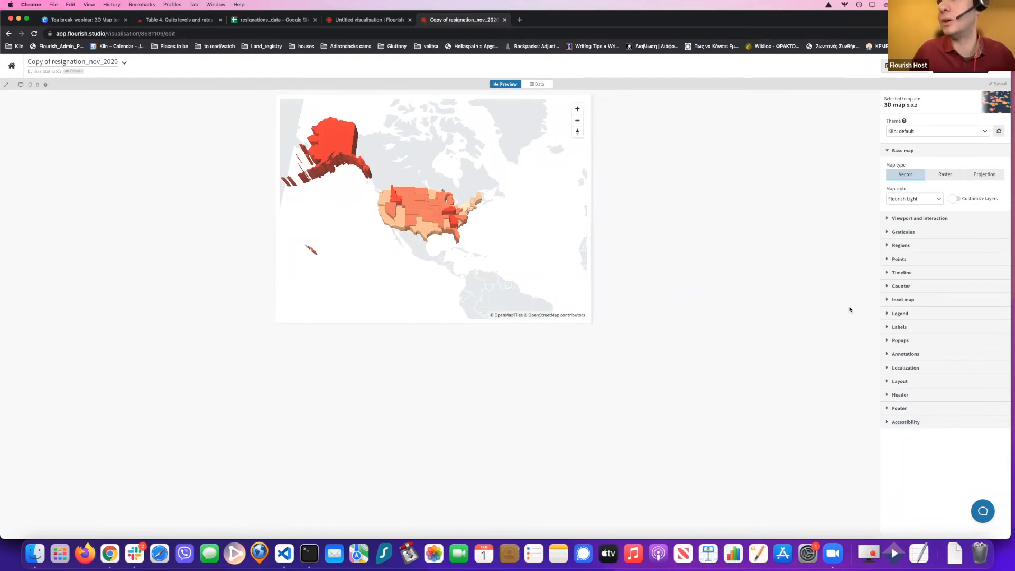
click(930, 343)
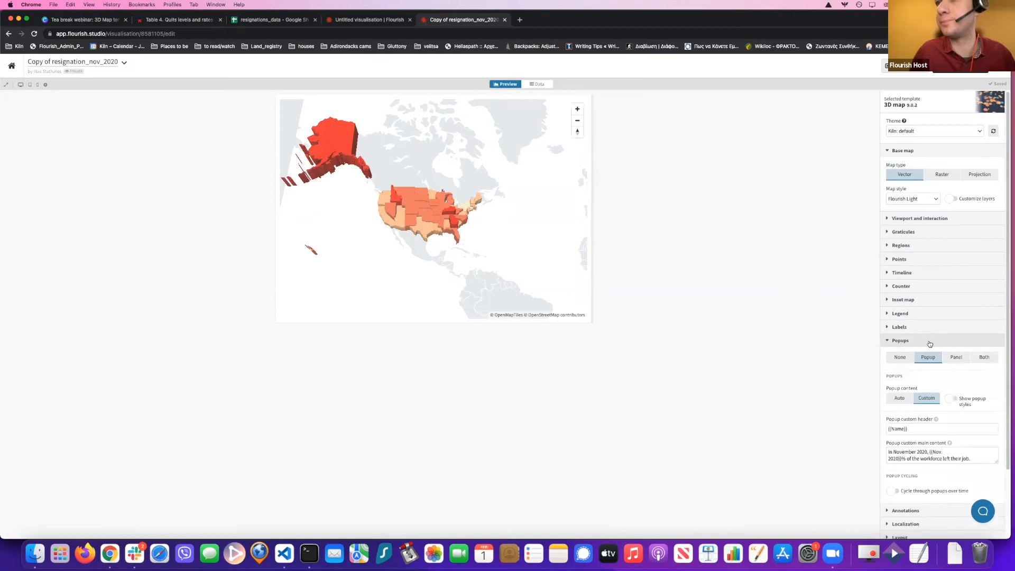
click(546, 84)
double_click(568, 128)
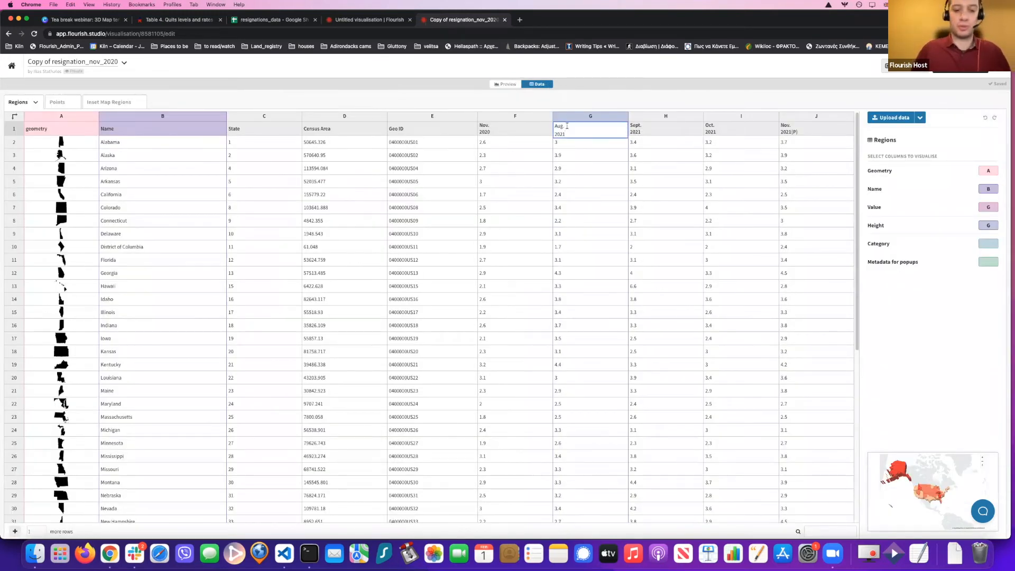
click(505, 84)
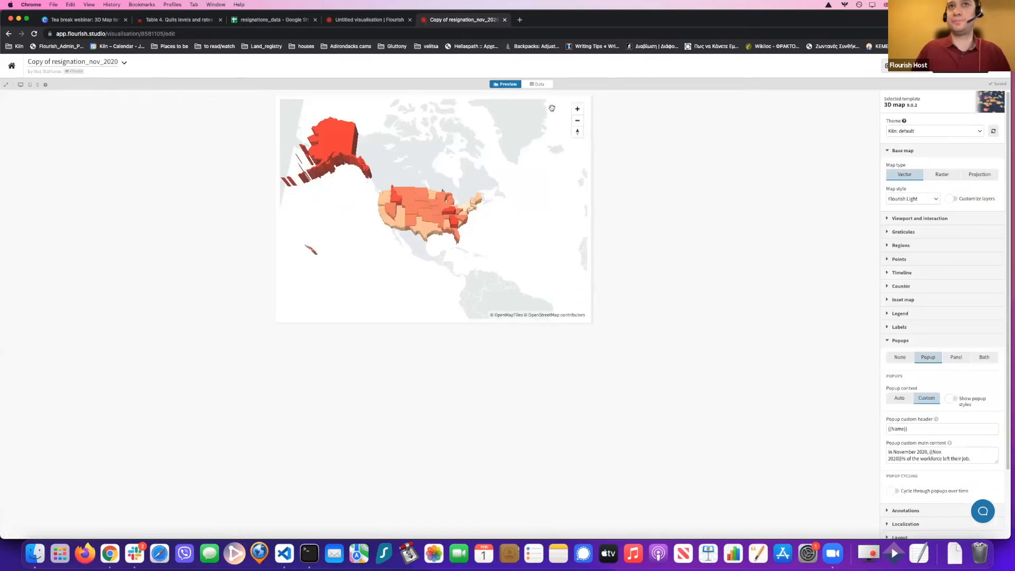
double_click(908, 452)
text(August)
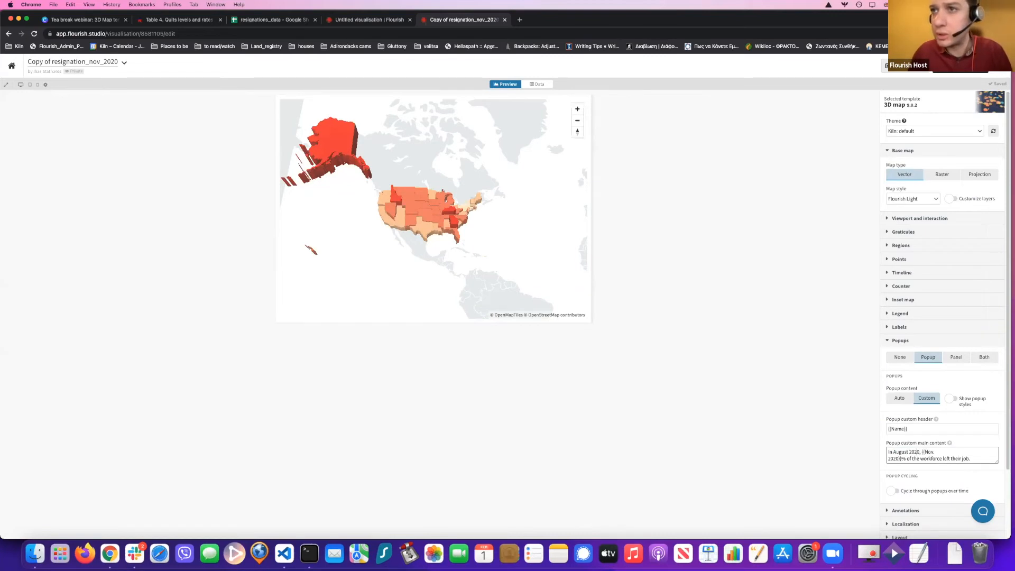
key(BackSpace)
text(1)
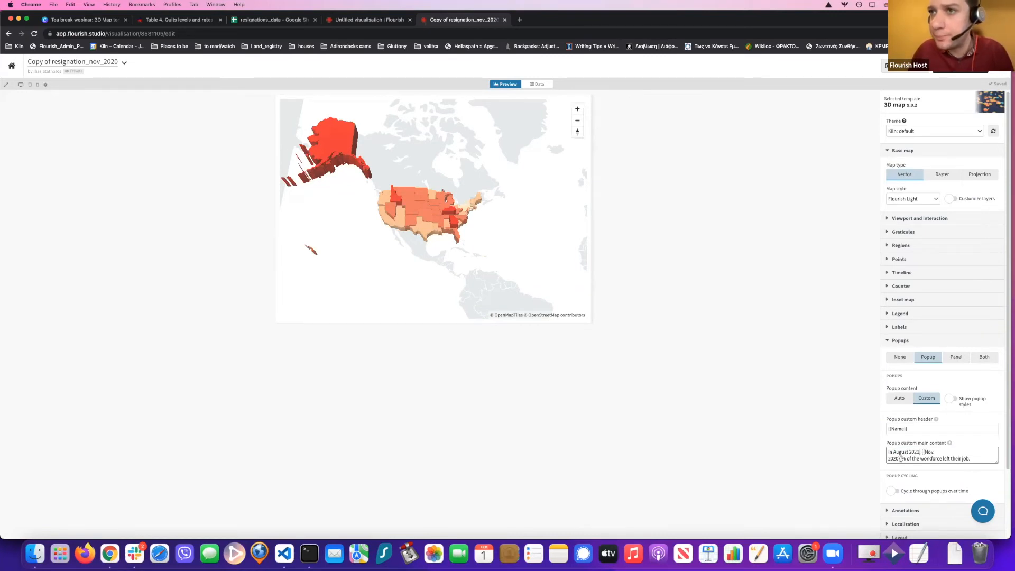
Replace the column placeholder in the popup's main content with {{Aug. 2021}}.
key(BackSpace)
key(BackSpace)
key(BackSpace)
key(BackSpace)
key(BackSpace)
key(BackSpace)
key(BackSpace)
key(BackSpace)
key(BackSpace)
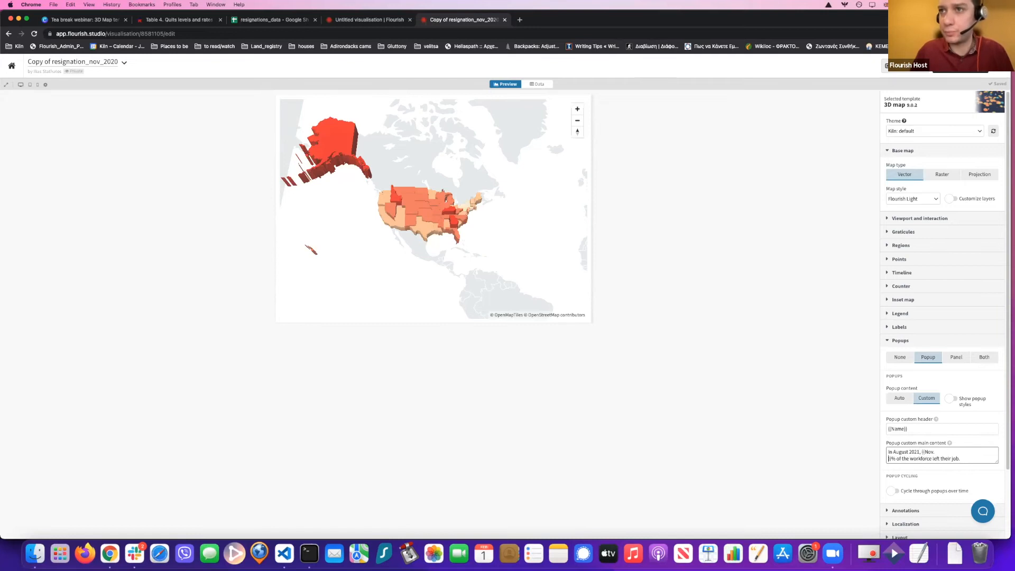
text(Aug. 2021)
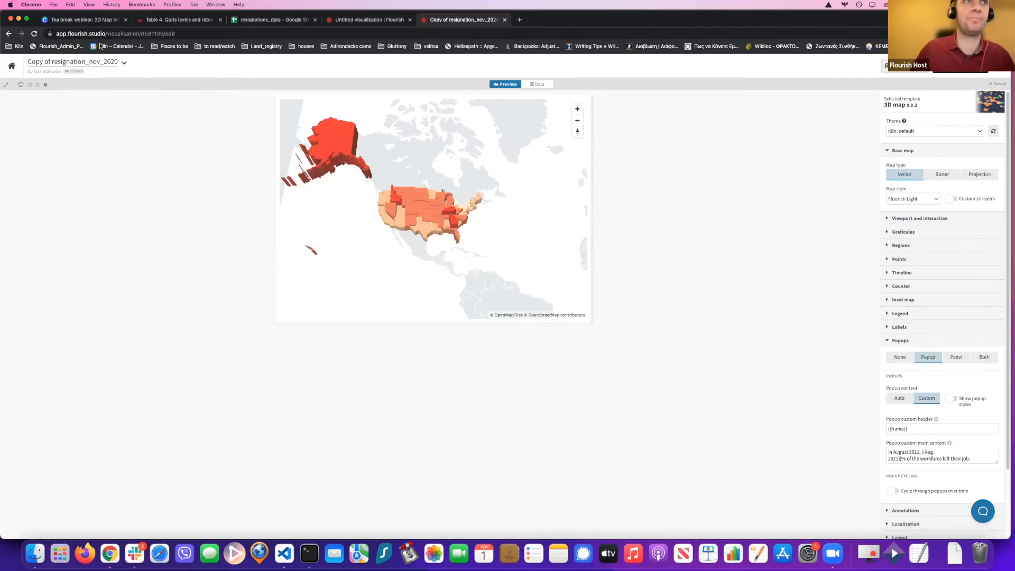
Rename the copied visualisation as resignation_august_2021.
key(BackSpace)
key(BackSpace)
key(BackSpace)
key(BackSpace)
key(BackSpace)
key(BackSpace)
key(BackSpace)
key(BackSpace)
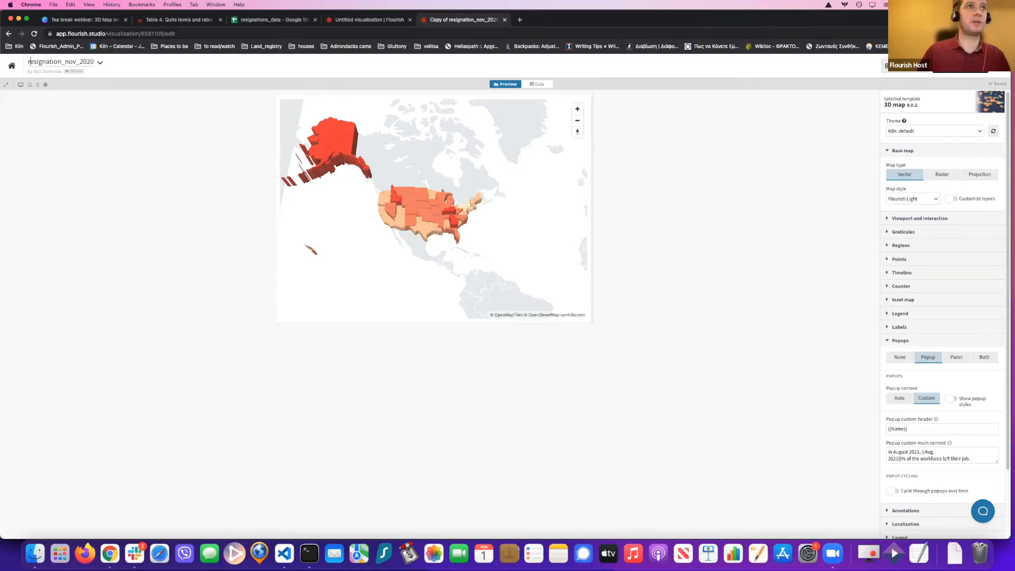
key(BackSpace)
key(BackSpace)
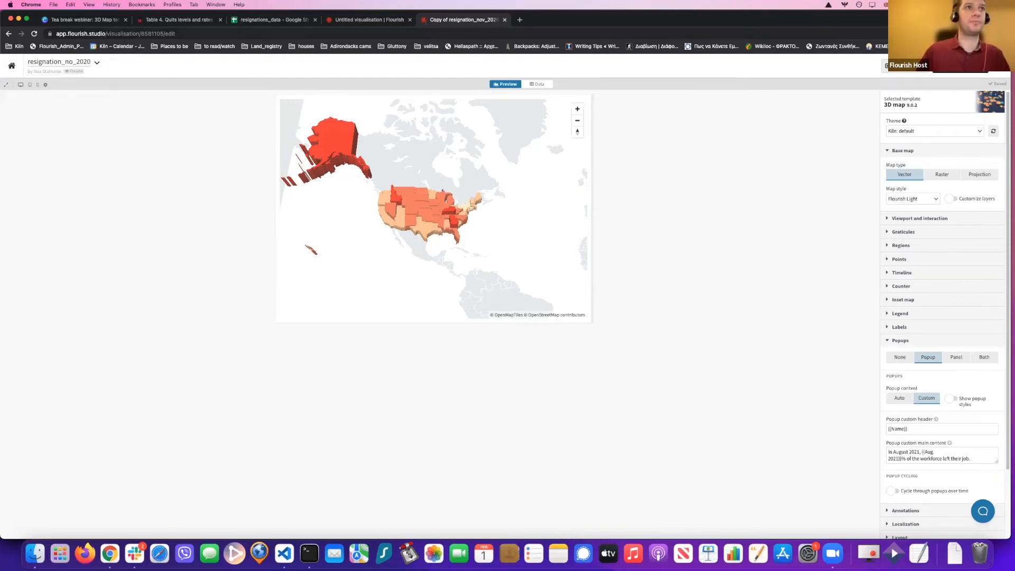
text(august)
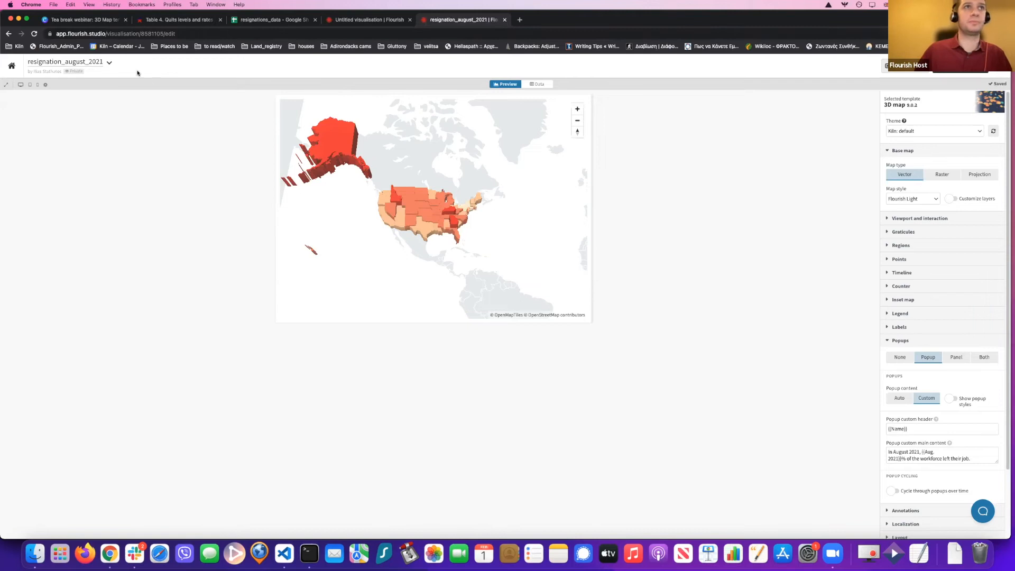
Duplicate the resignation_august_2021 visualisation and bind the copy's Value and Height to column H, the Sept. 2021 data.
click(109, 62)
click(119, 93)
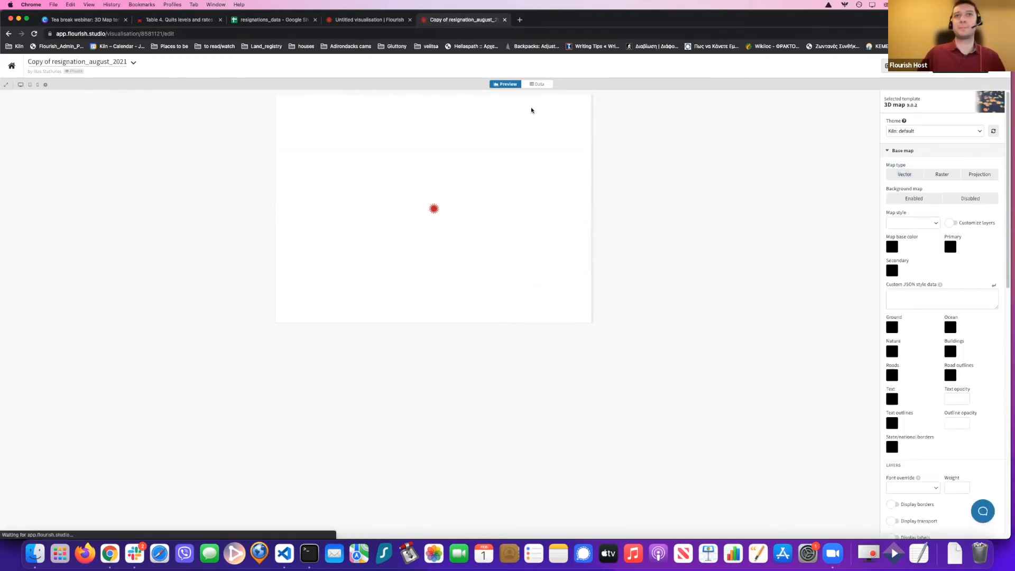
click(539, 85)
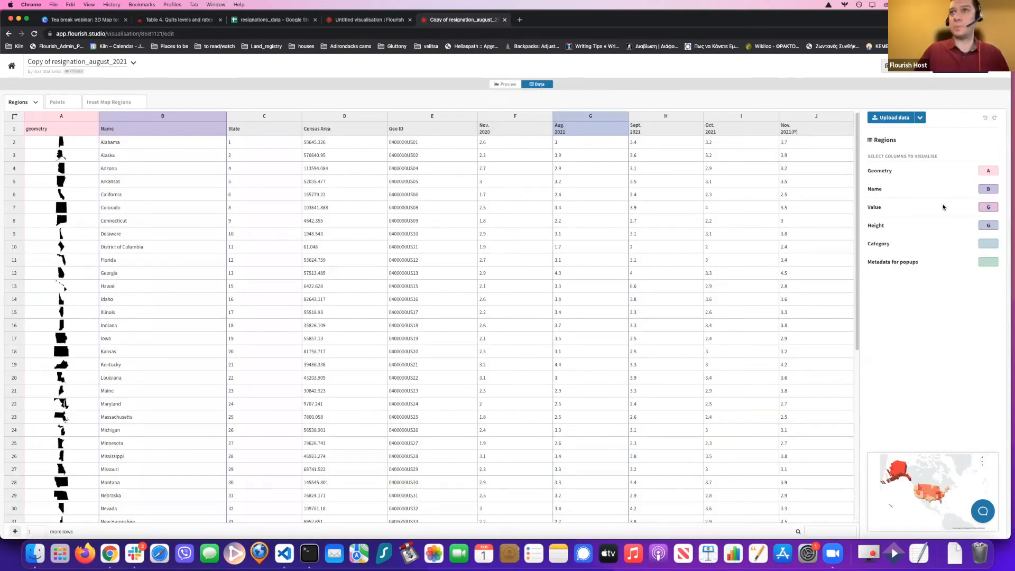
text(H)
key(Tab)
text(H)
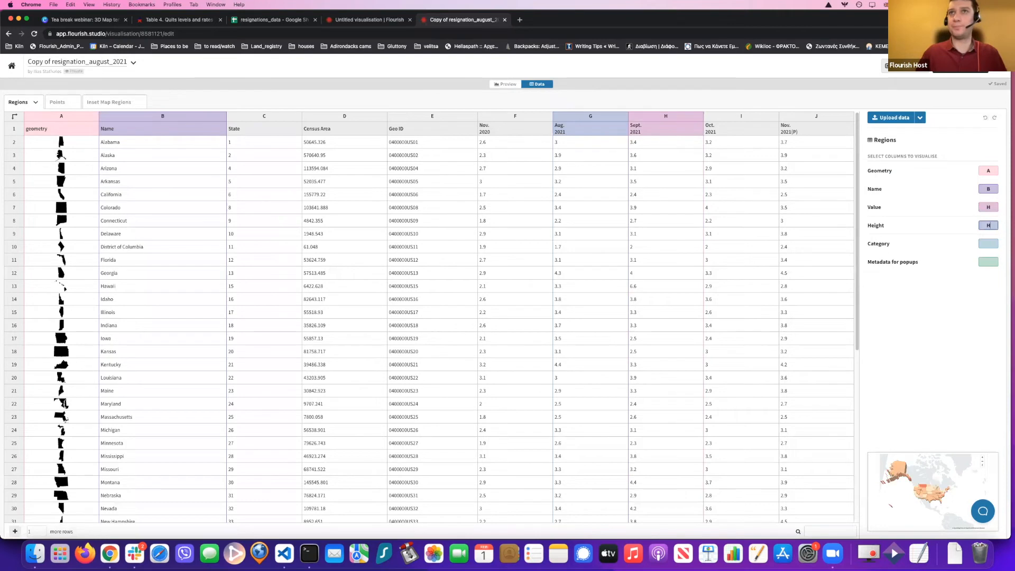
Copy the Sept. 2021 header text from column H of the Regions sheet.
click(642, 131)
key(super+s)
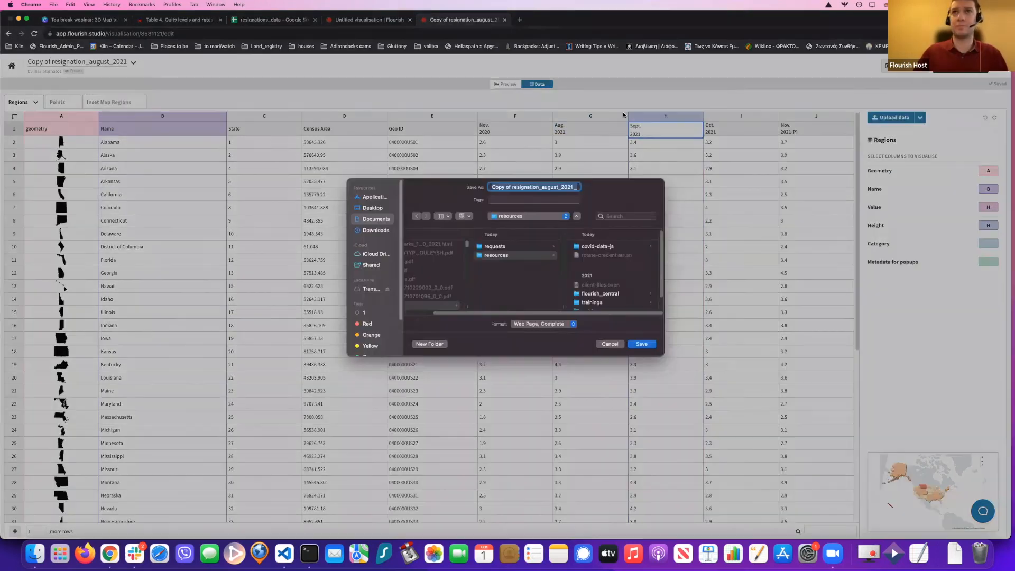
key(Escape)
key(super+a)
key(super+c)
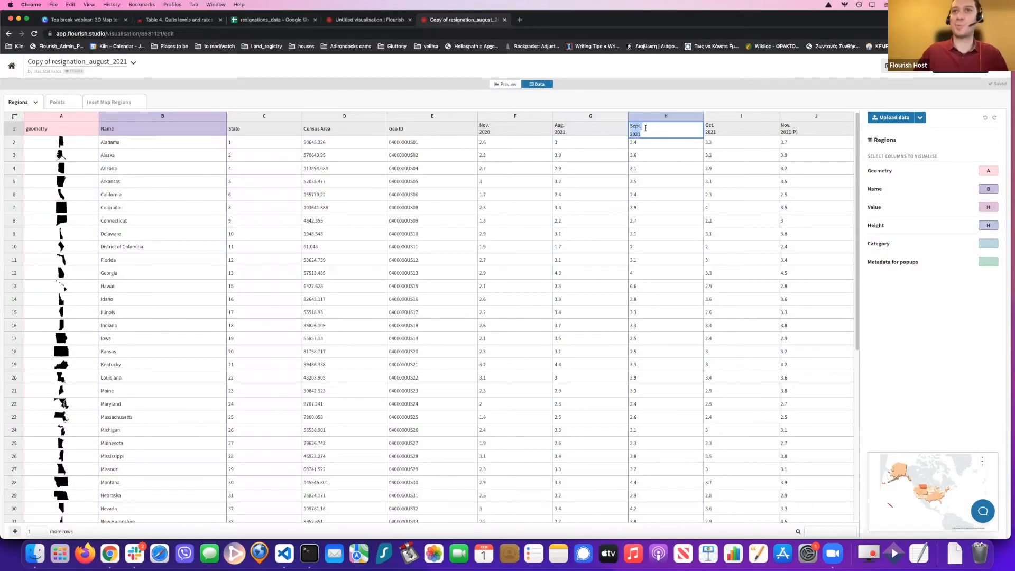
Change the month at the start of the custom popup main content to September.
click(506, 83)
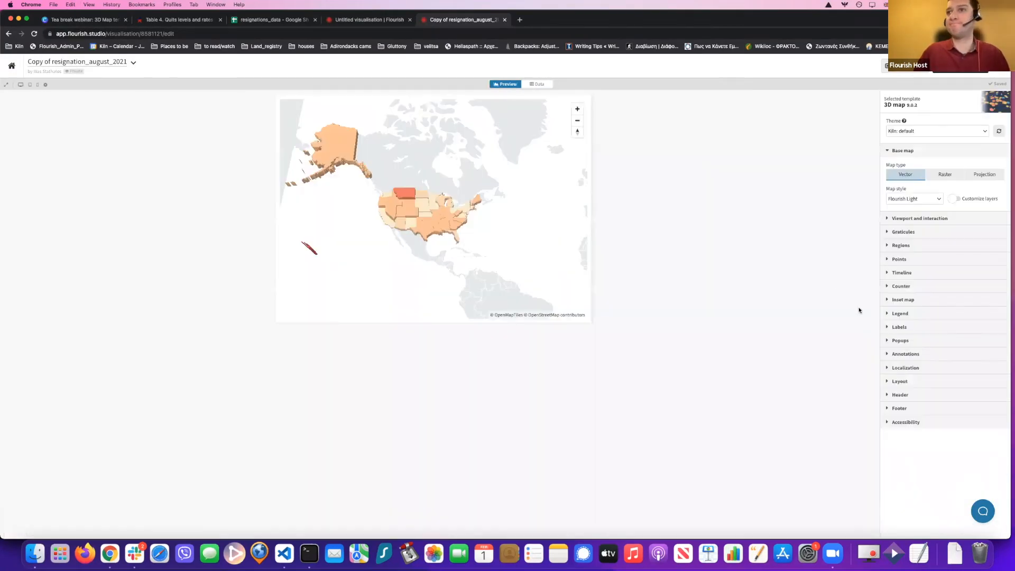
click(929, 340)
double_click(899, 453)
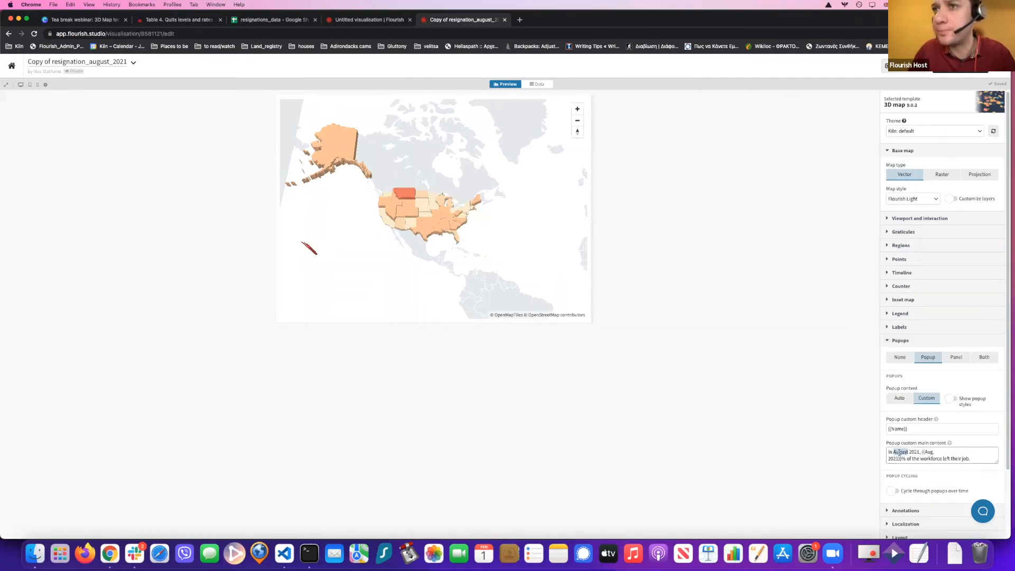
text(sEPT)
text(EMBER)
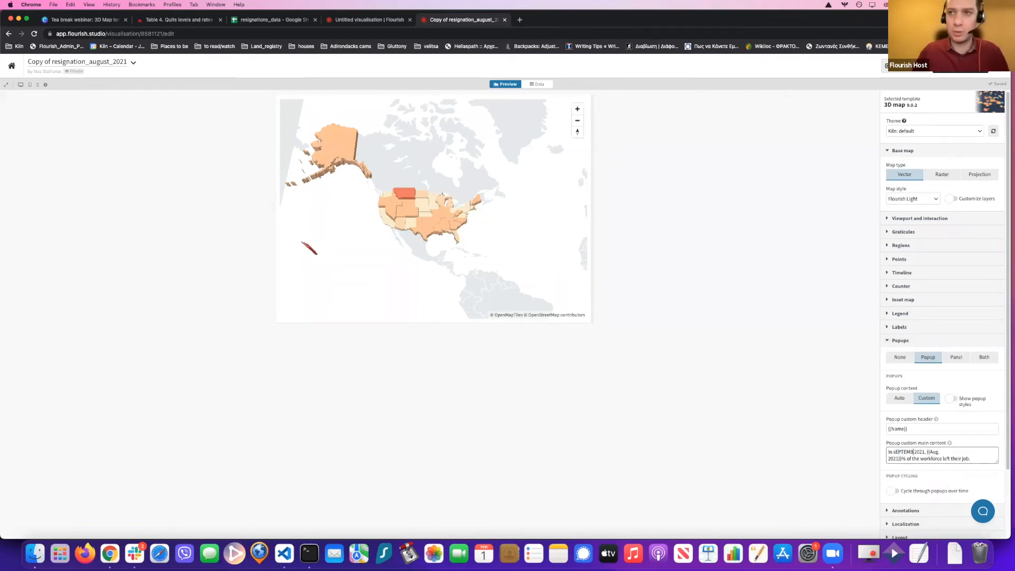
key(BackSpace)
key(BackSpace)
key(BackSpace)
key(BackSpace)
key(BackSpace)
key(BackSpace)
key(BackSpace)
key(BackSpace)
key(BackSpace)
text(S)
text(eptemb)
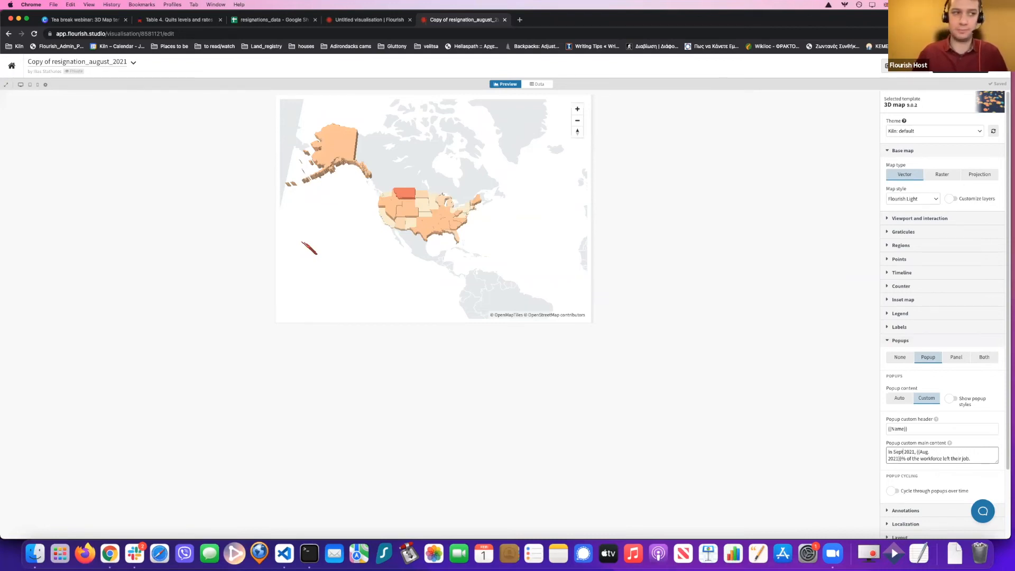
text(er)
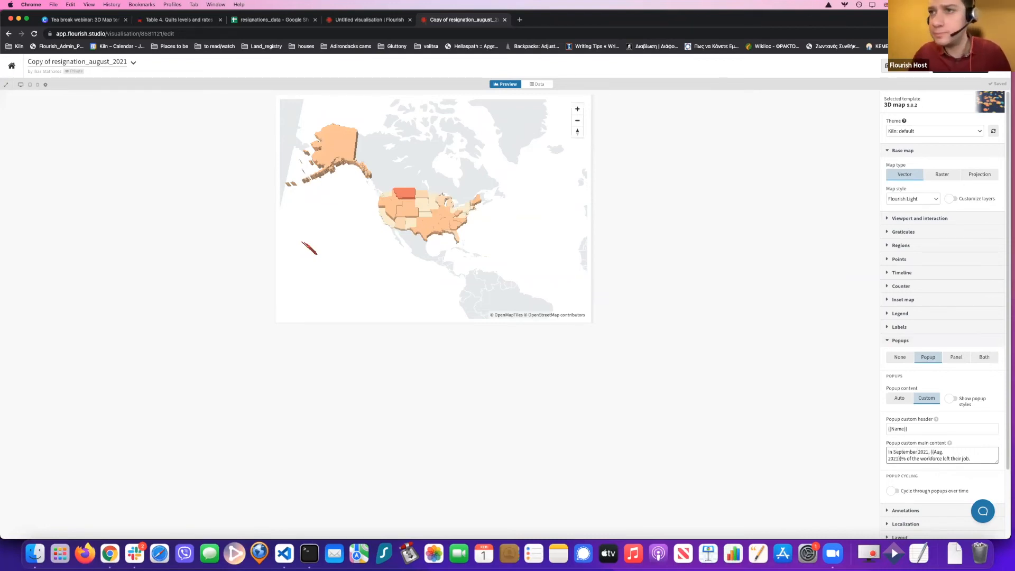
Replace the column placeholder in the popup's main content with the copied header, giving {{Sept. 2021}}.
key(BackSpace)
key(BackSpace)
key(BackSpace)
key(BackSpace)
key(BackSpace)
key(BackSpace)
key(BackSpace)
key(BackSpace)
key(BackSpace)
key(super+v)
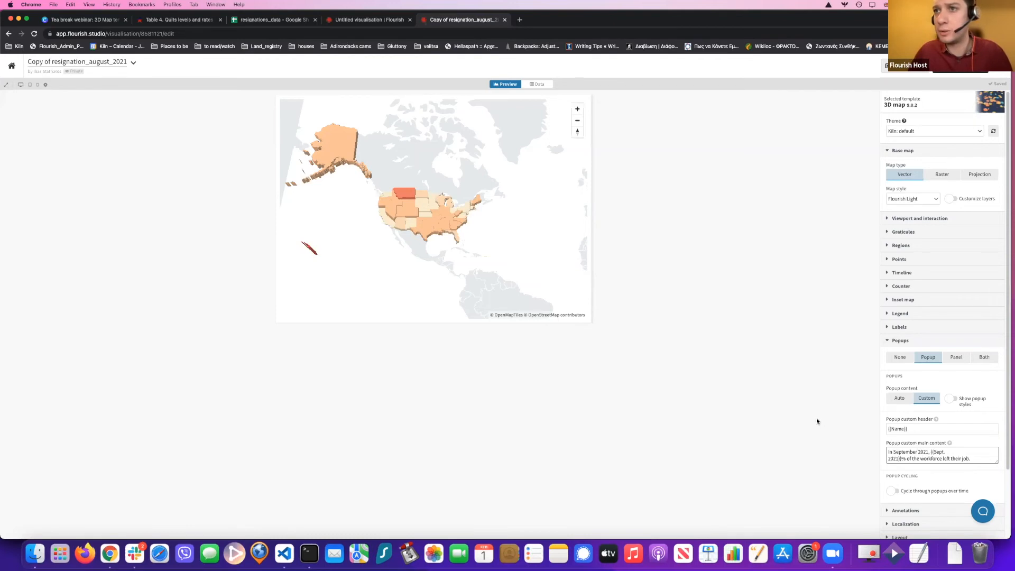
click(815, 422)
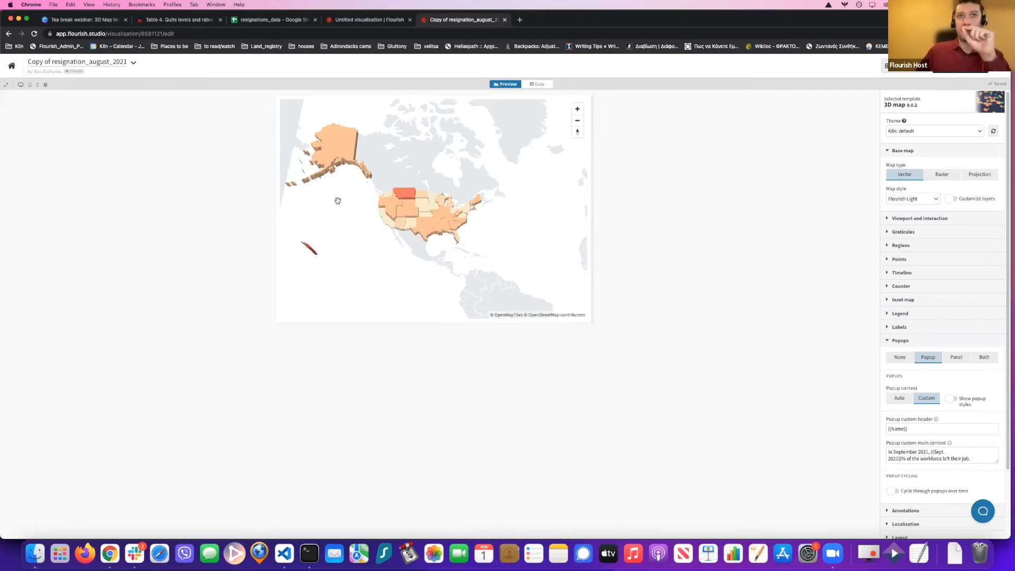
Rename the second copy of the visualisation as resignation_sept_2021.
mouse_move(404, 210)
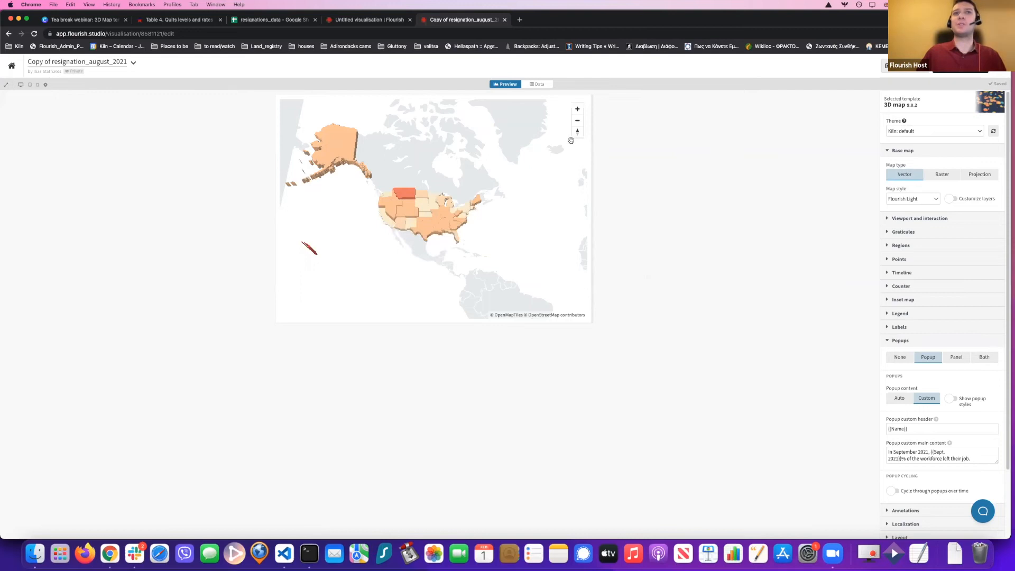
click(536, 86)
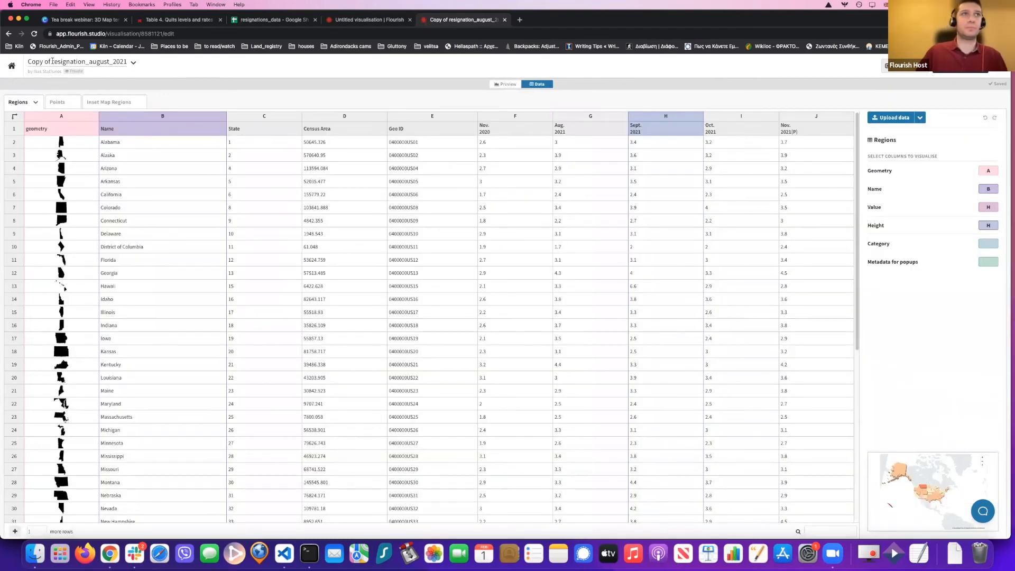
drag(55, 61, 24, 62)
key(BackSpace)
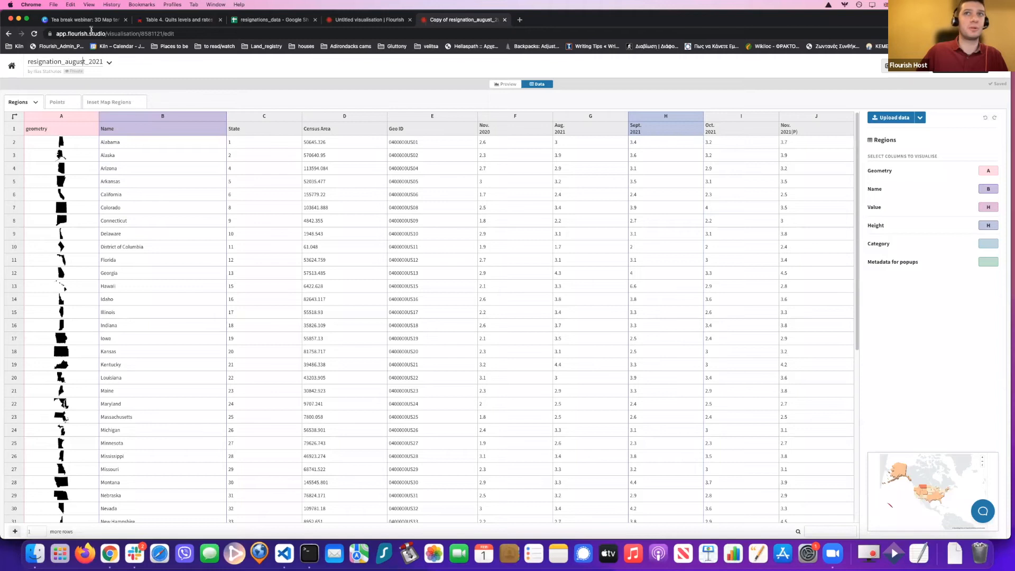
key(BackSpace)
key(BackSpace)
key(BackSpace)
key(BackSpace)
key(BackSpace)
text(se)
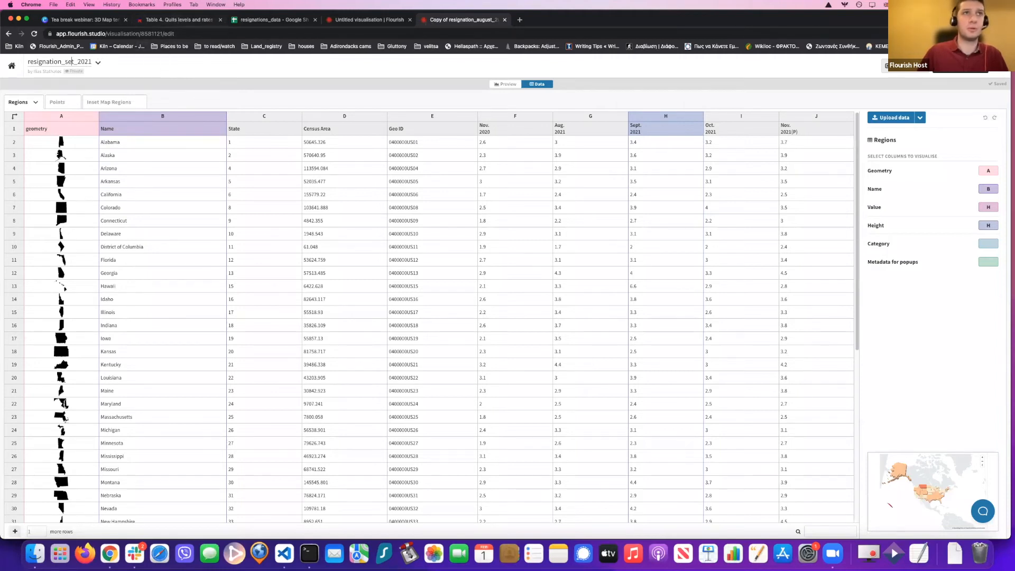
text(p)
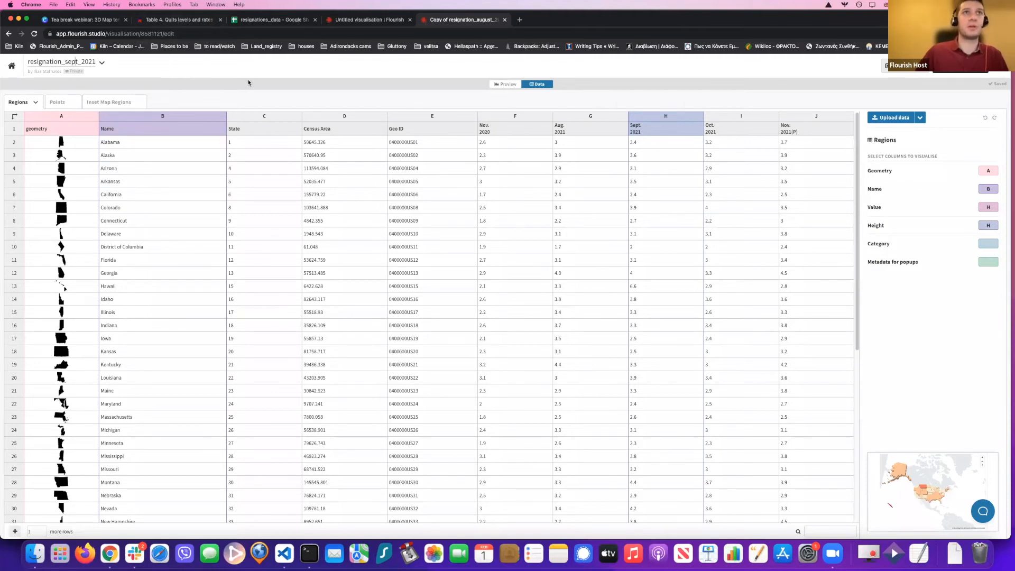
Duplicate the resignation_sept_2021 visualisation and bind the copy's Value and Height to column I, the Oct. 2021 data.
click(101, 63)
click(110, 93)
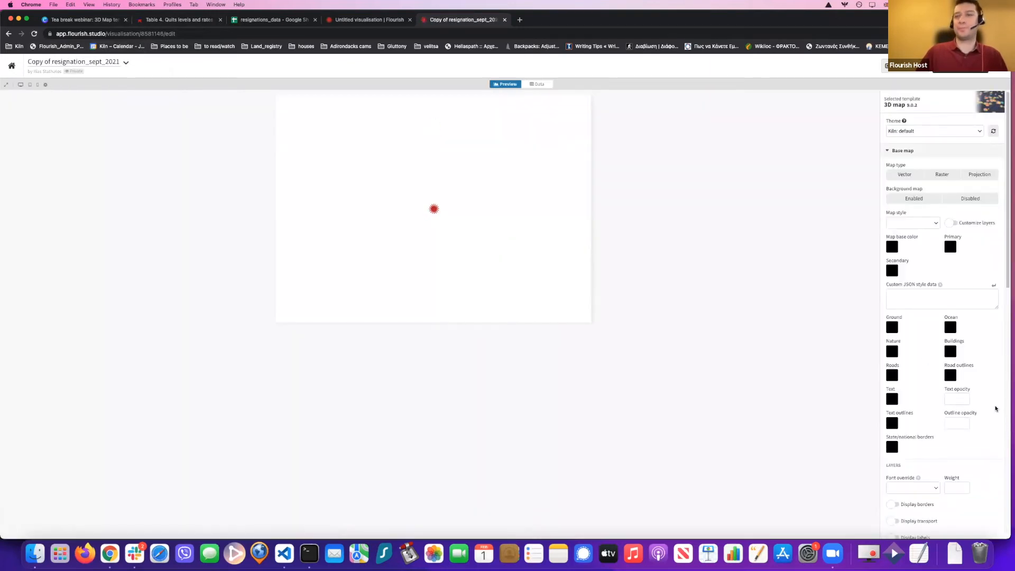
click(935, 152)
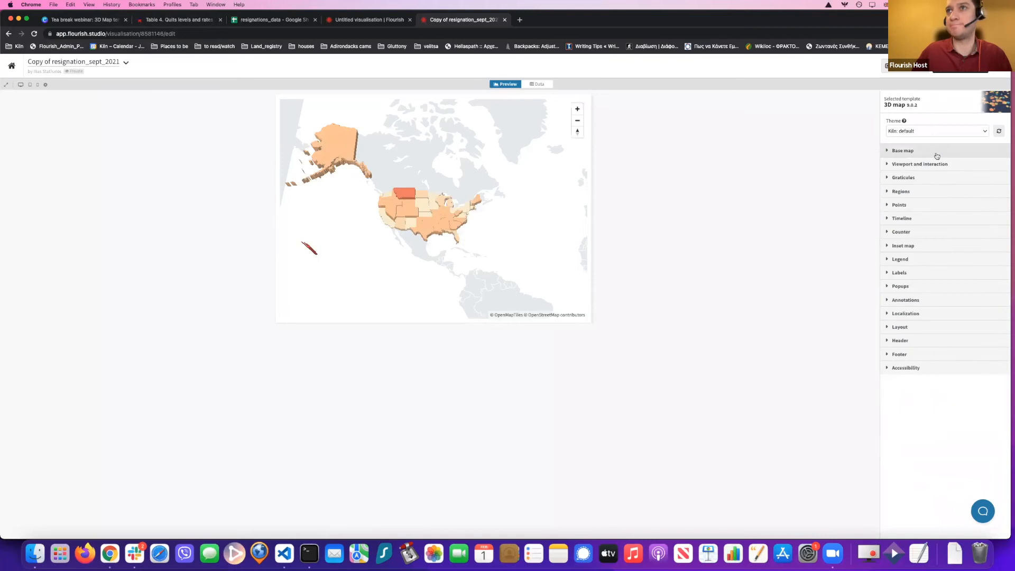
click(934, 197)
click(934, 195)
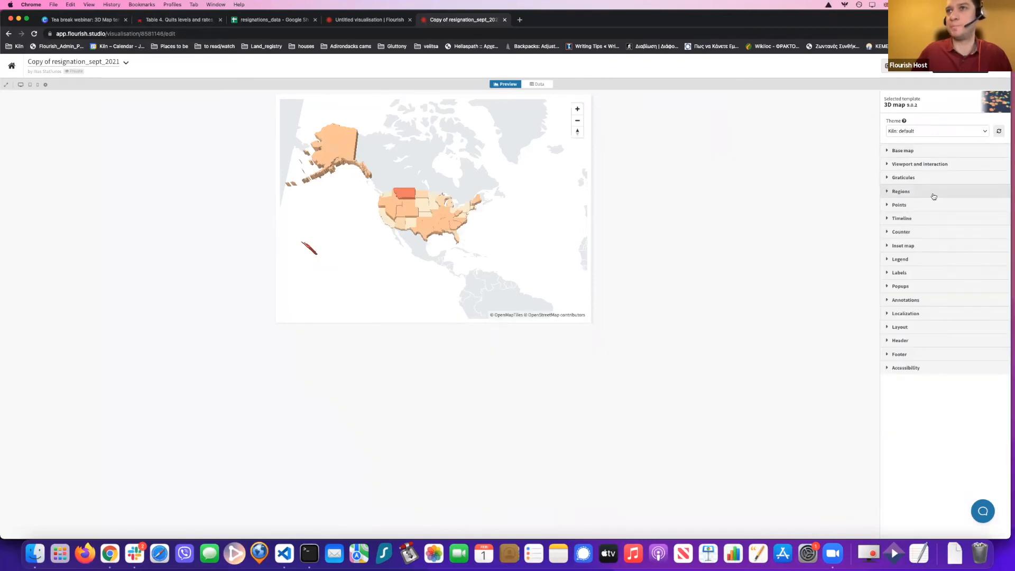
click(538, 85)
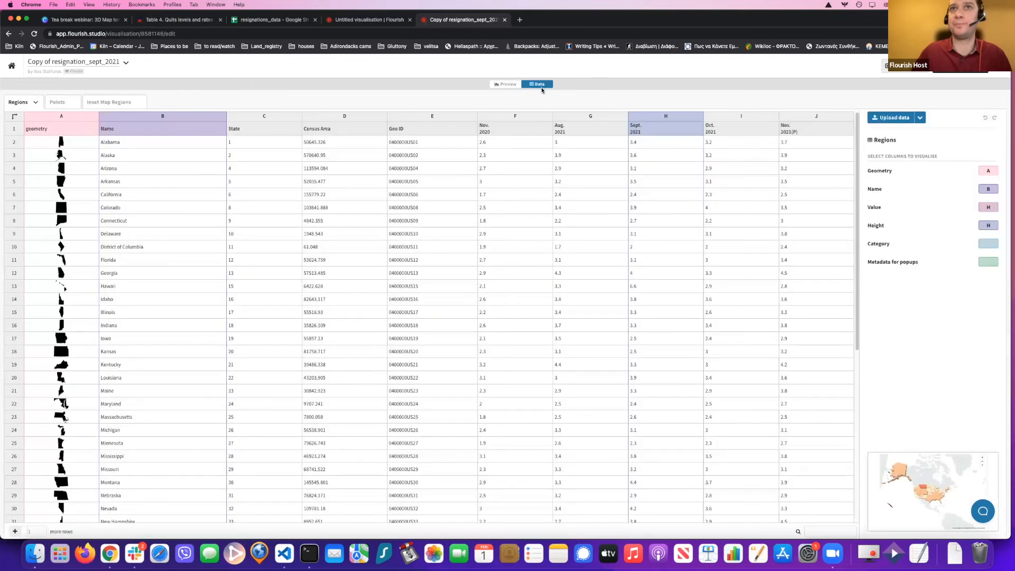
click(988, 206)
text(I)
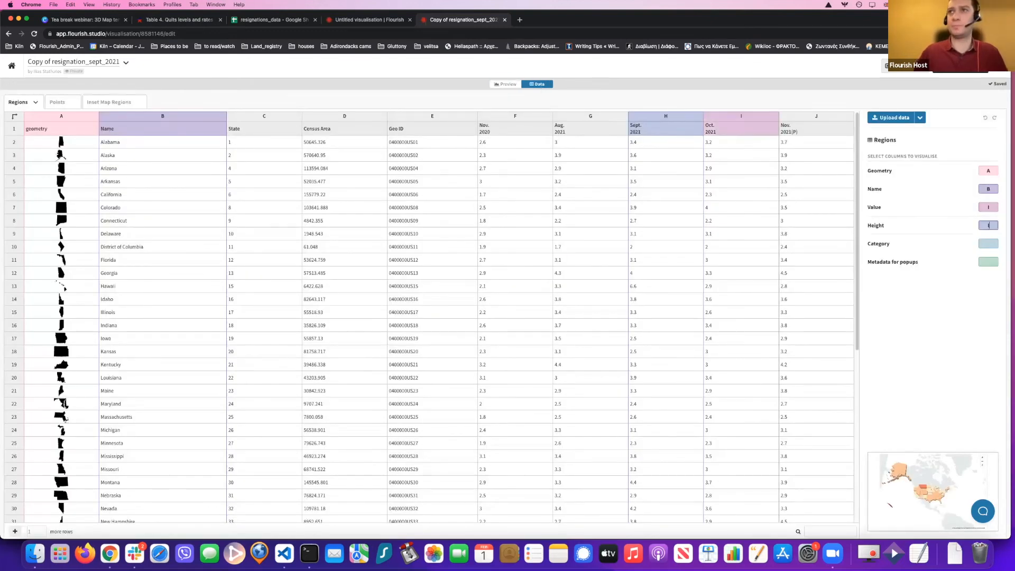
Copy the Oct. 2021 header text of column I from the Regions data sheet.
double_click(721, 130)
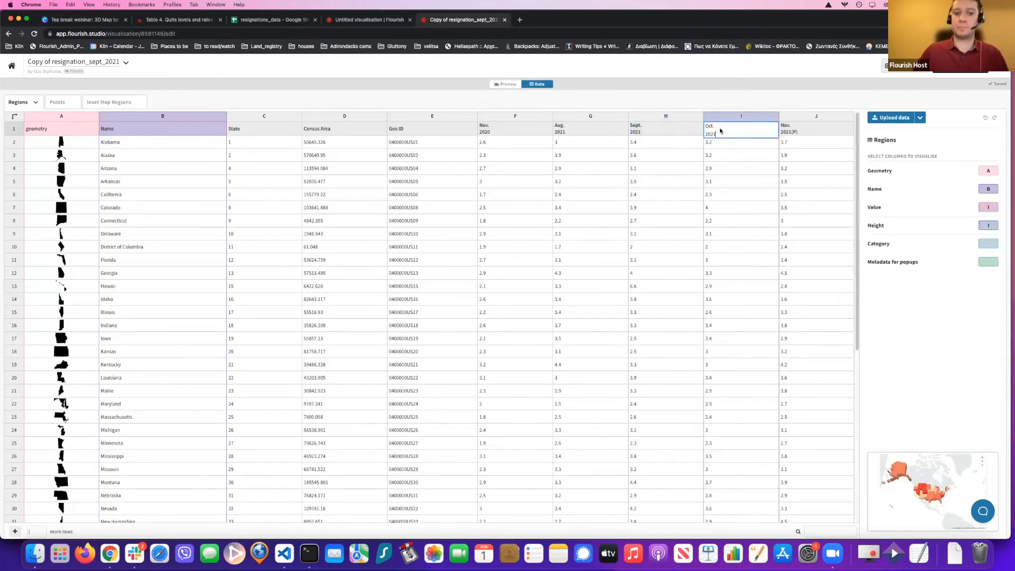
key(super+s)
key(Escape)
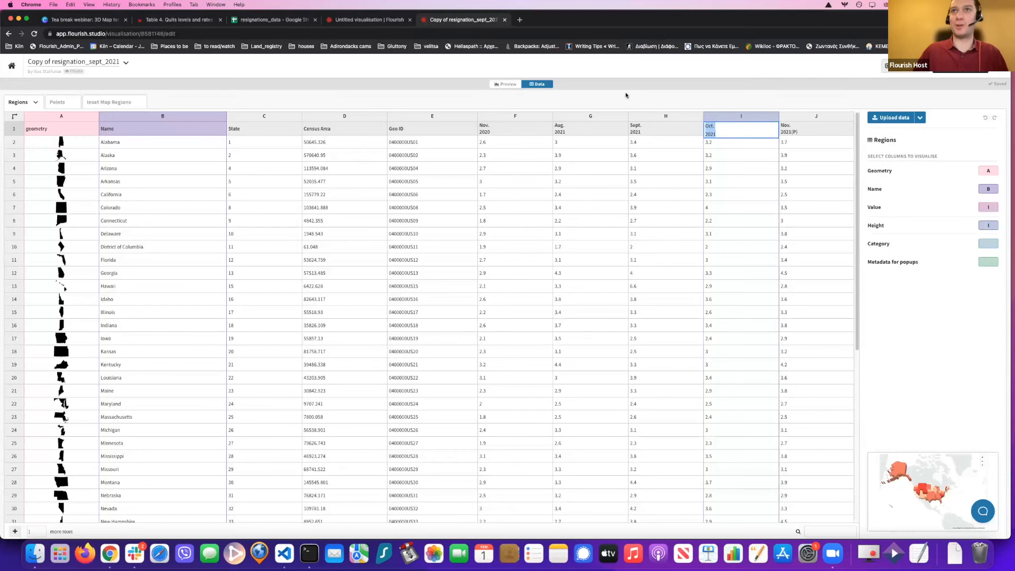
click(505, 84)
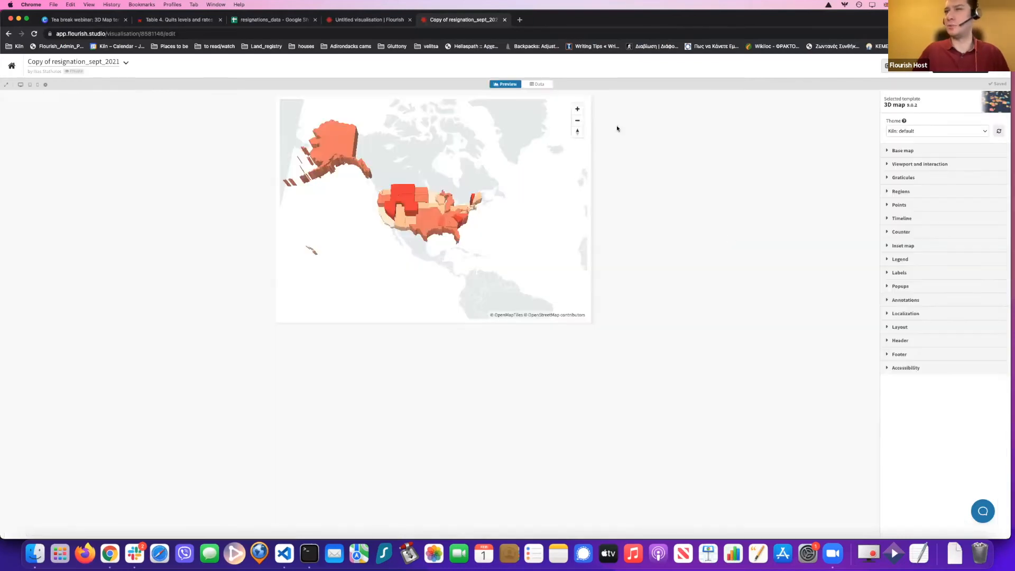
Enlarge the popup custom main content box and replace its column placeholder with {{Oct. 2021}}.
click(926, 285)
drag(997, 404, 997, 436)
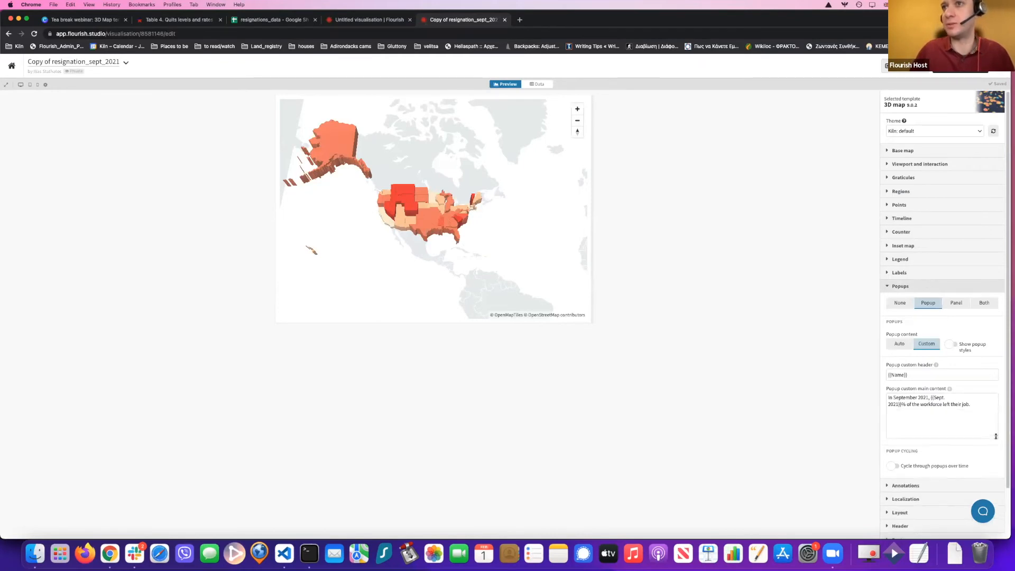
double_click(903, 398)
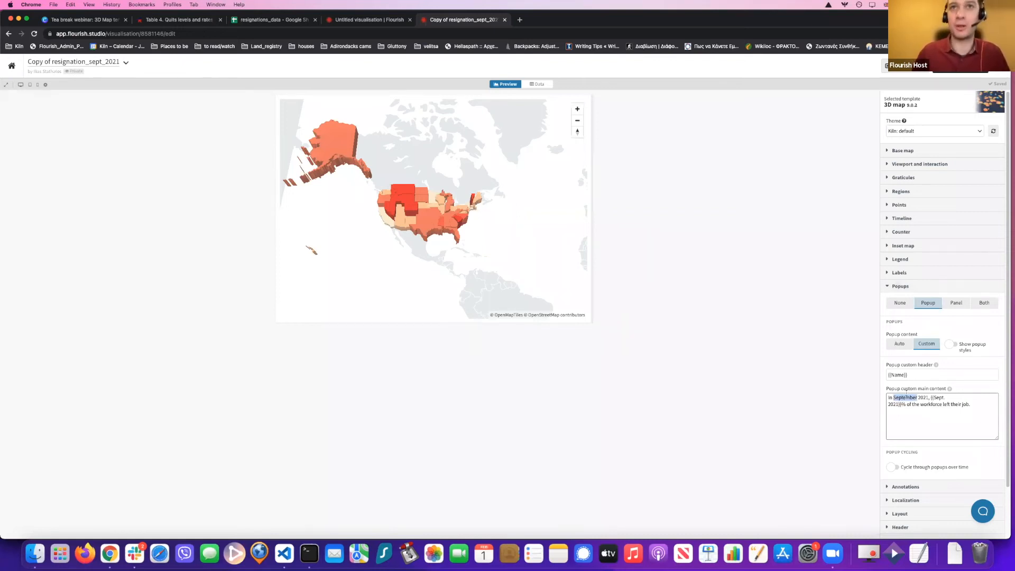
click(916, 404)
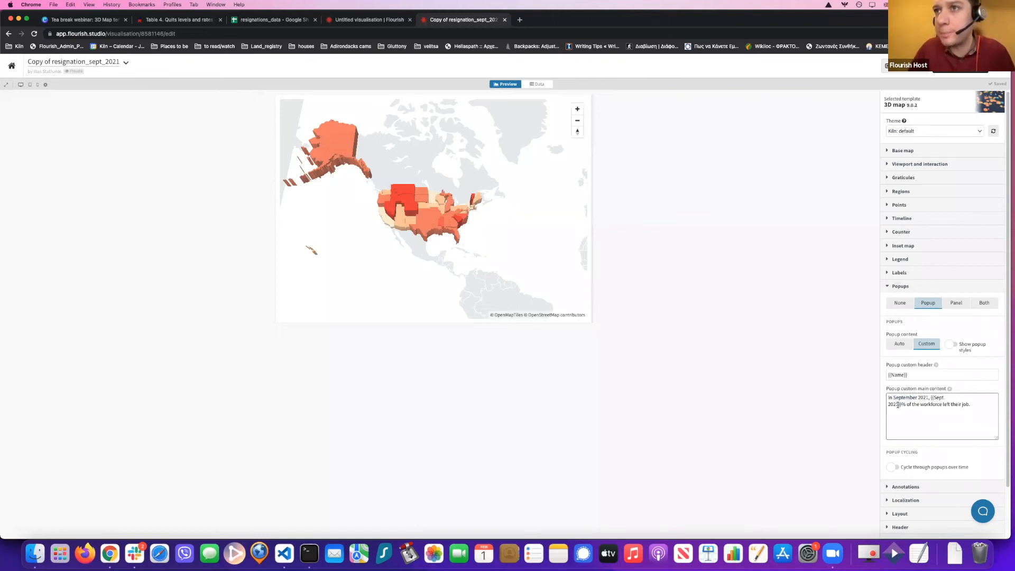
double_click(891, 405)
key(BackSpace)
key(BackSpace)
key(BackSpace)
key(BackSpace)
key(BackSpace)
key(BackSpace)
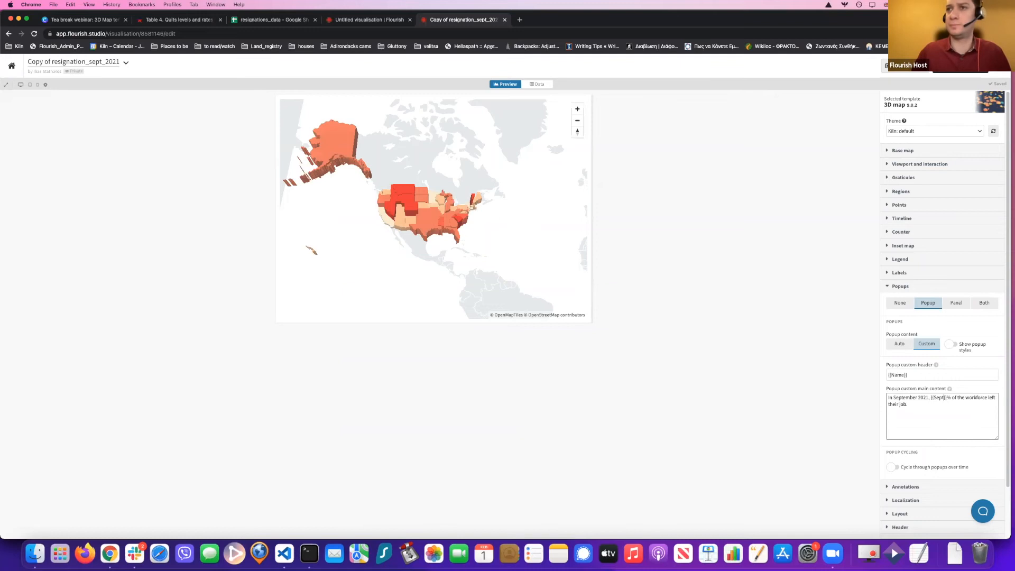
key(BackSpace)
text(Oct. 2021)
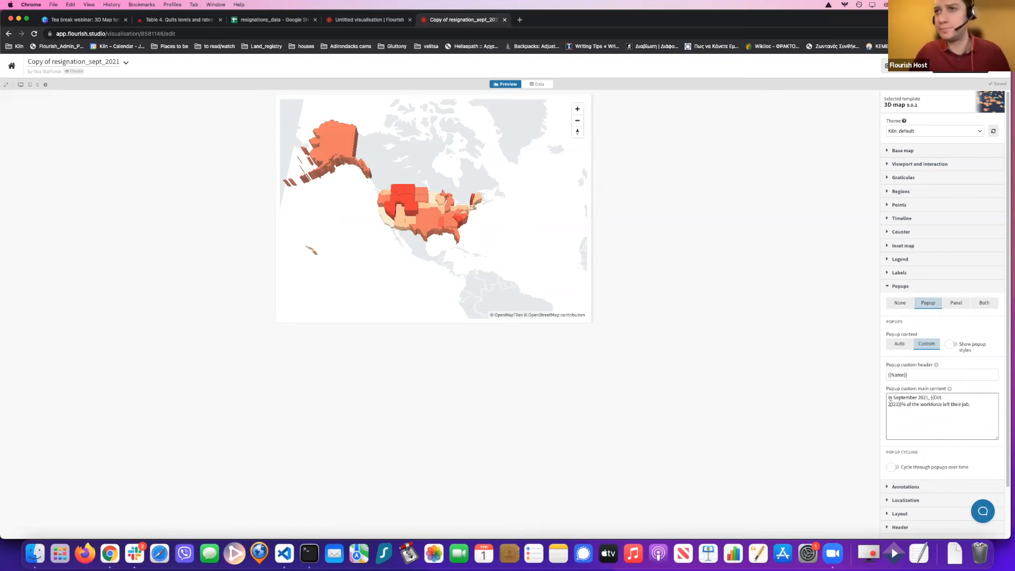
Change the month at the start of the popup main content to October and check a state's popup on the map.
double_click(900, 397)
text(octo)
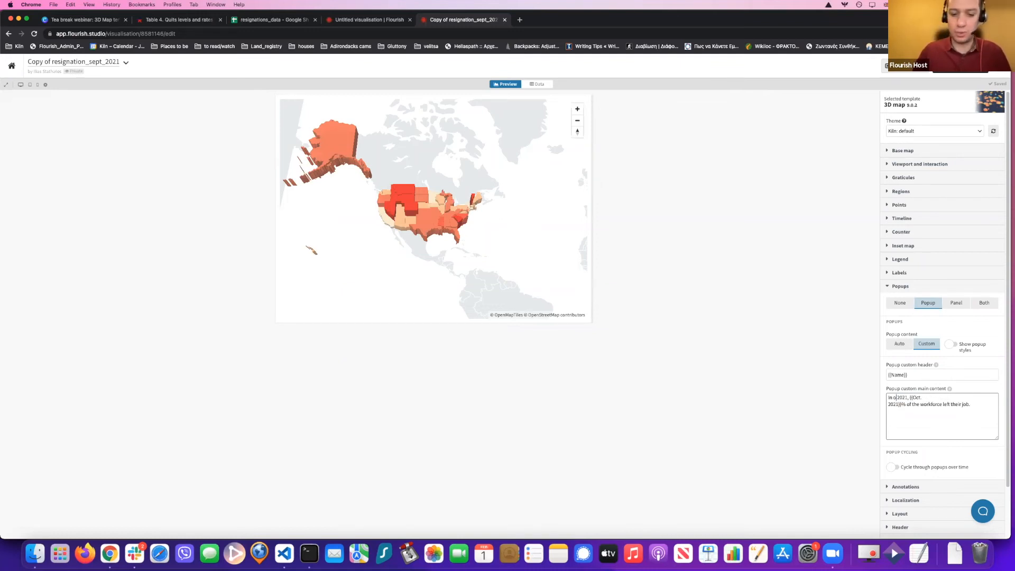
key(BackSpace)
key(BackSpace)
key(BackSpace)
key(BackSpace)
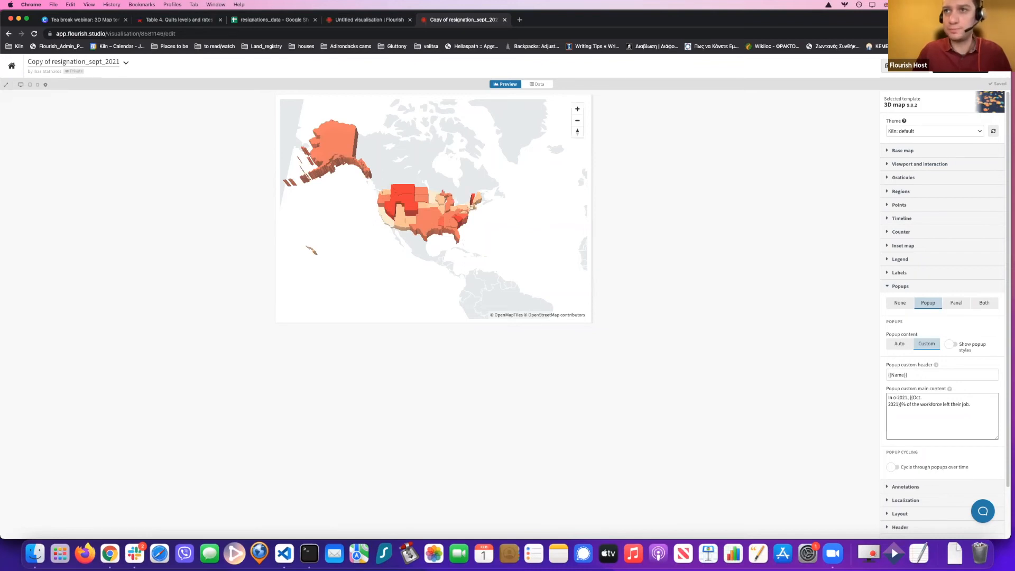
text(October)
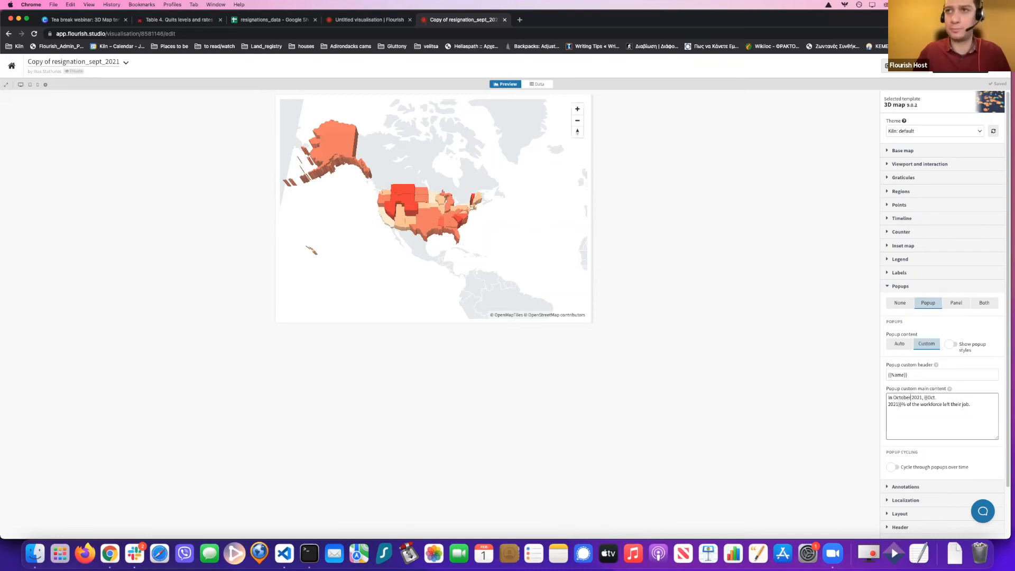
click(849, 421)
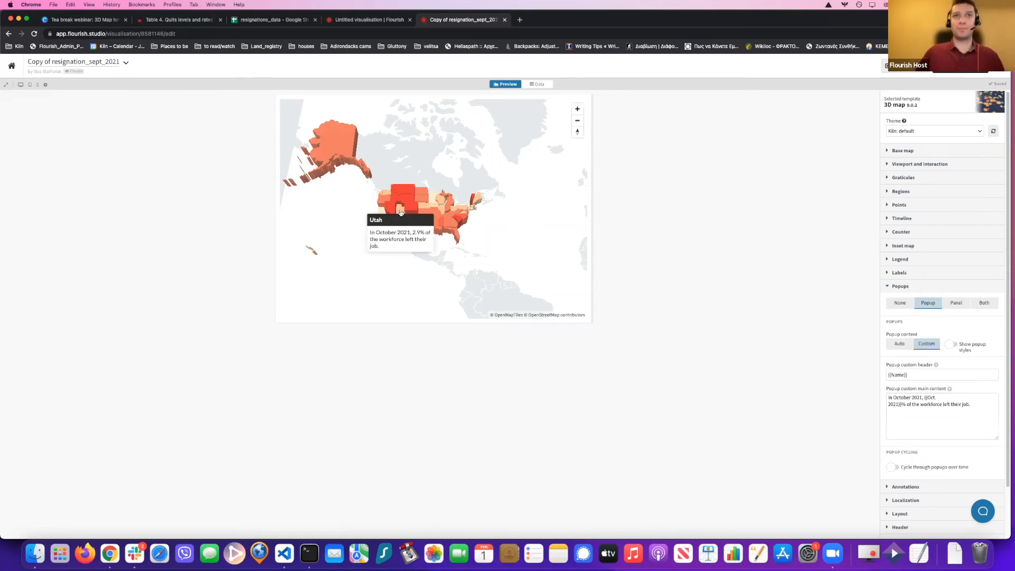
mouse_move(407, 200)
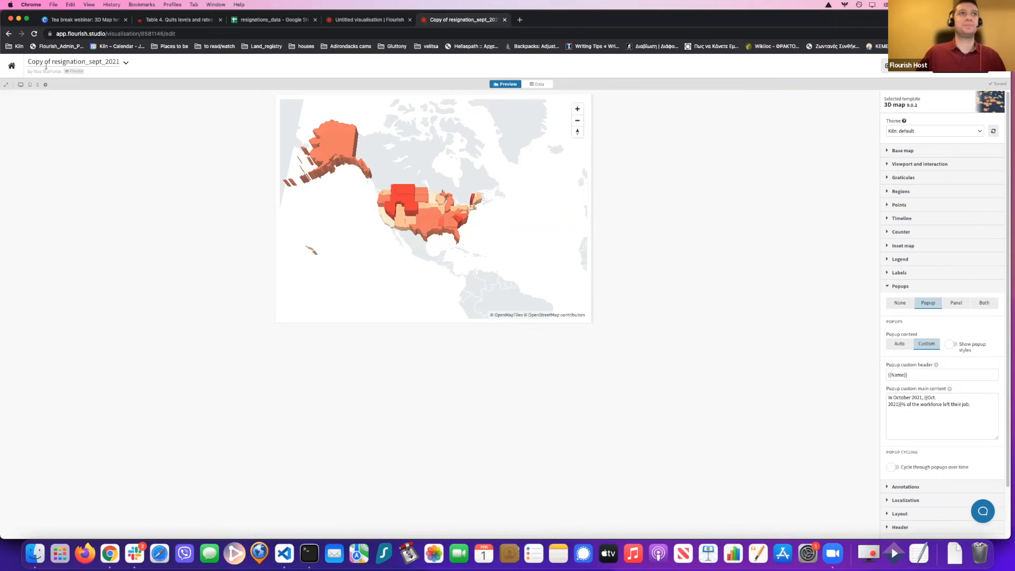
Rename the copy of the September visualisation as resignation_oct_2021.
click(8, 33)
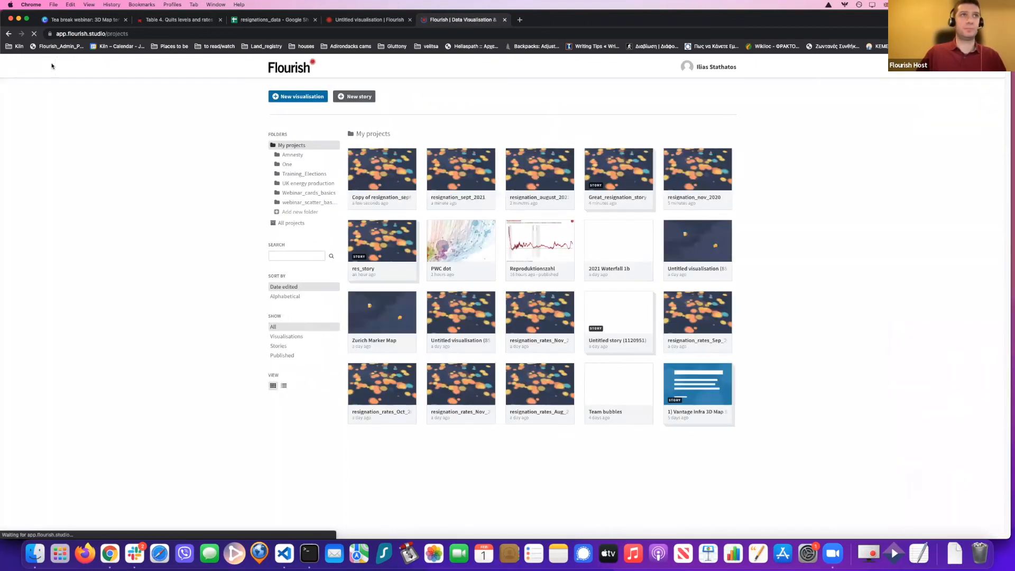
click(12, 36)
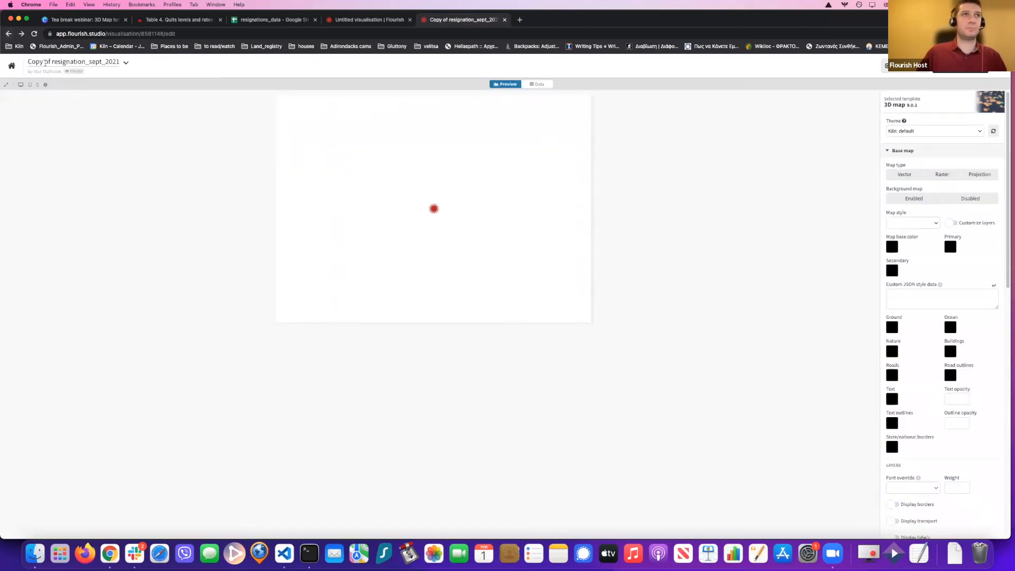
click(53, 62)
key(BackSpace)
key(BackSpace)
key(BackSpace)
key(BackSpace)
key(BackSpace)
key(BackSpace)
key(BackSpace)
key(BackSpace)
key(BackSpace)
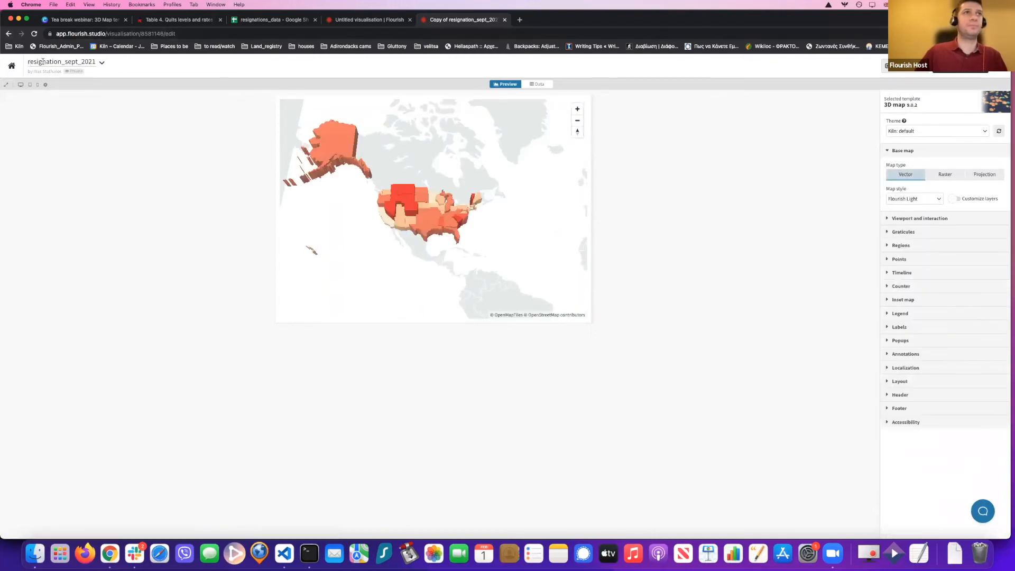
drag(68, 63, 78, 62)
key(BackSpace)
key(BackSpace)
text(oct)
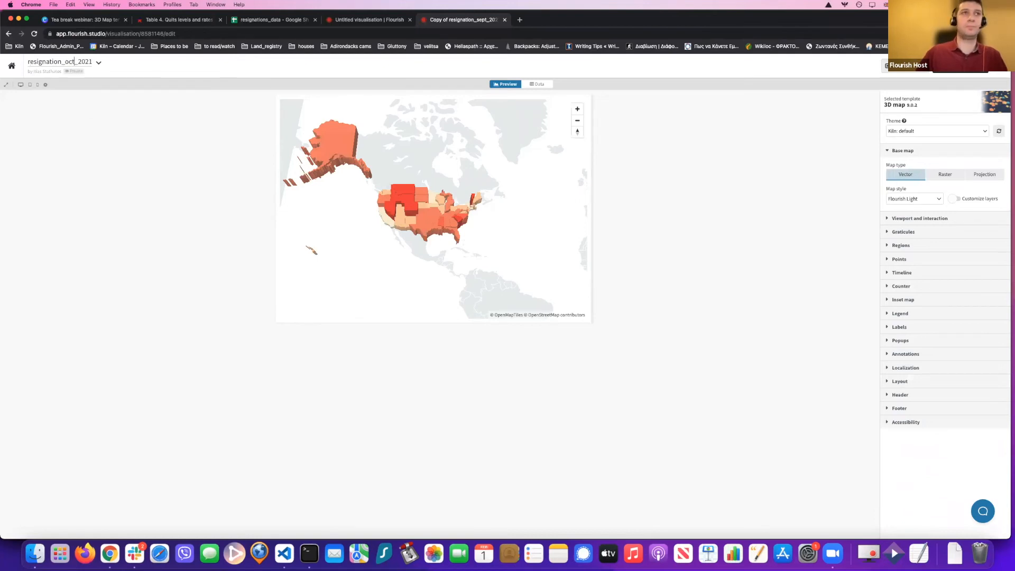
Duplicate the resignation_oct_2021 visualisation and bind the copy's Value and Height to column J, the Nov. 2021(P) data.
click(98, 62)
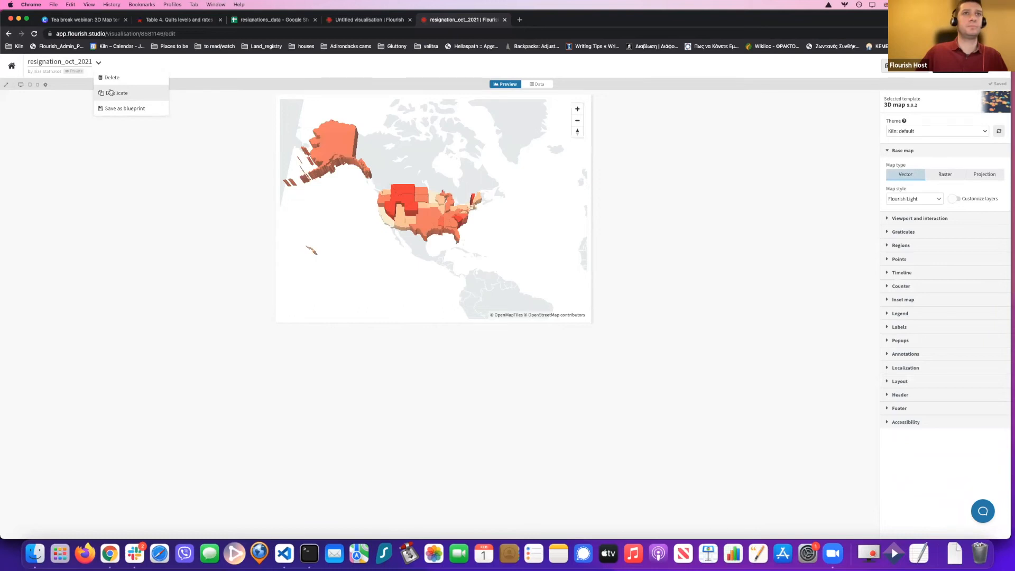
click(110, 93)
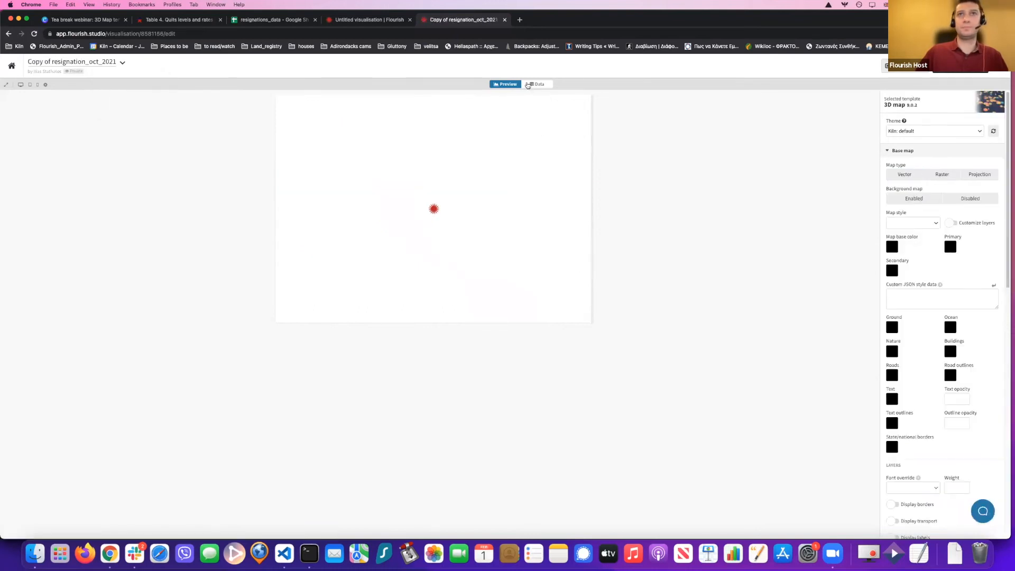
click(528, 85)
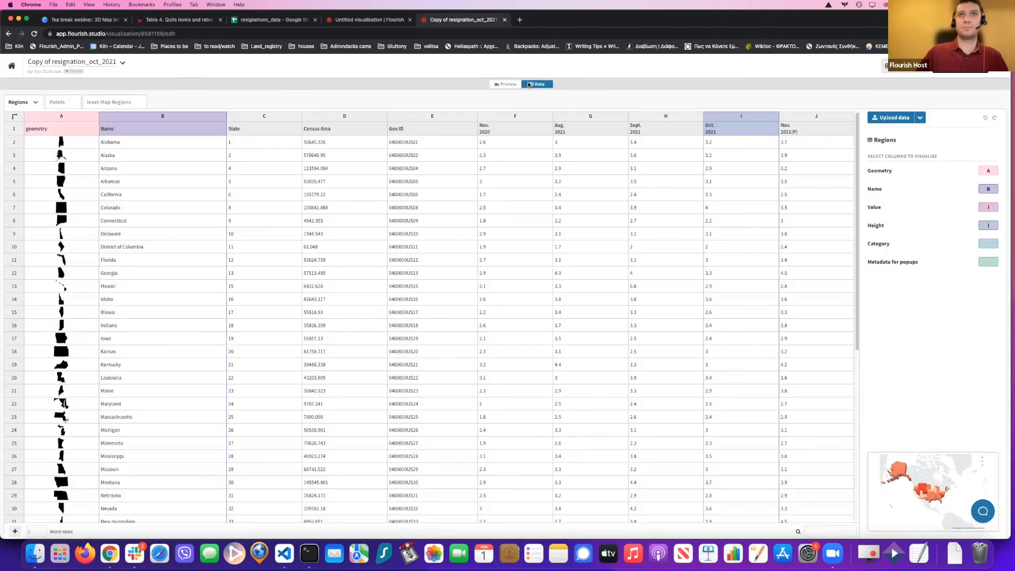
click(988, 206)
text(JJ)
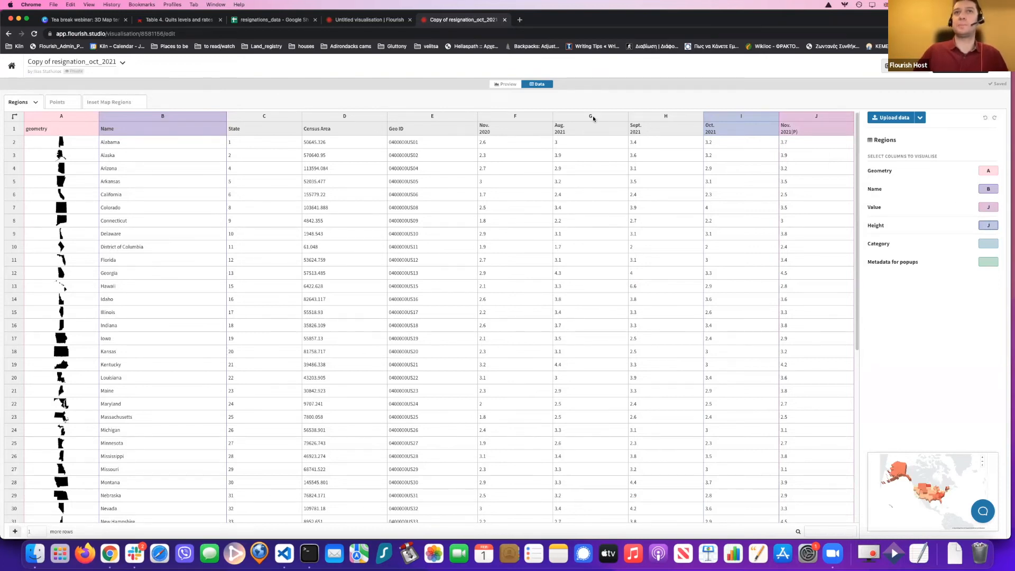
Expand the popup settings and copy the Nov. 2021(P) header text of column J from the Regions data sheet.
click(505, 85)
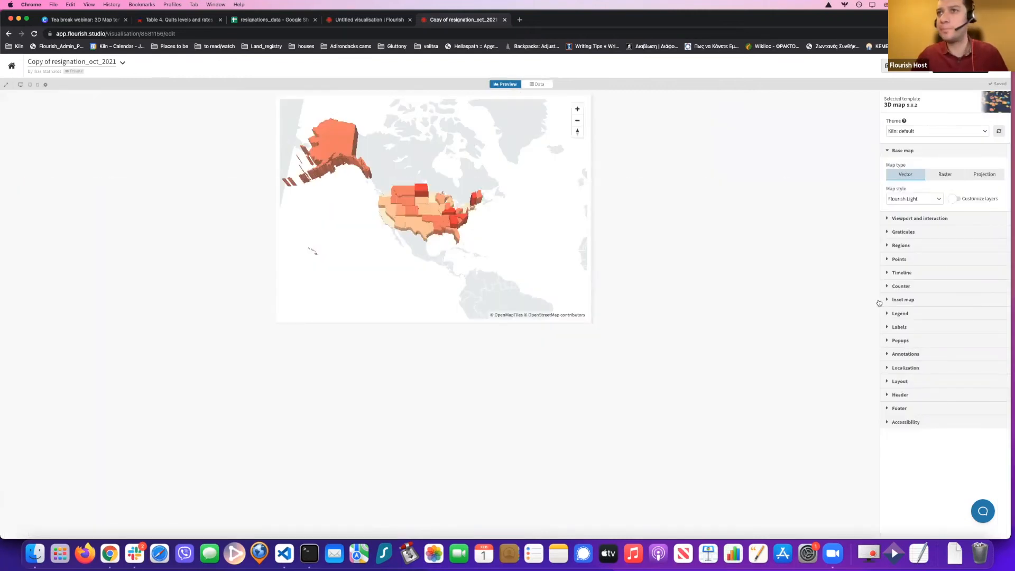
click(900, 341)
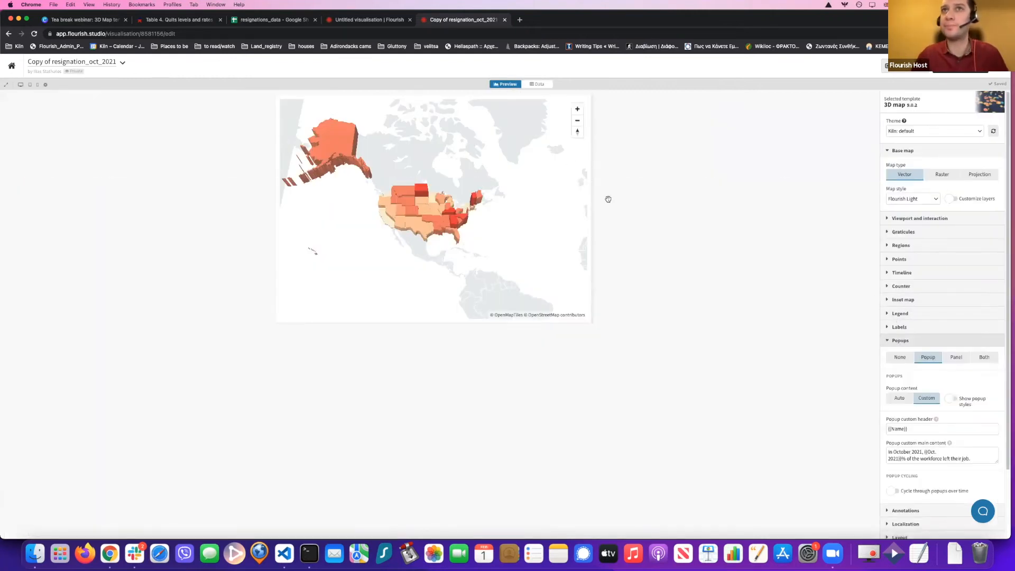
click(536, 84)
double_click(800, 129)
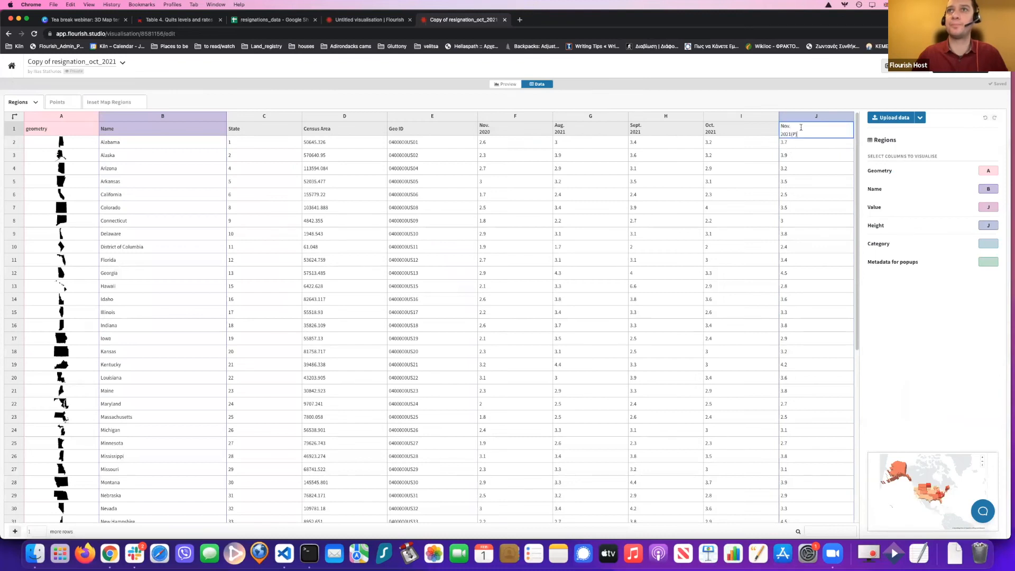
key(super+a)
key(super+c)
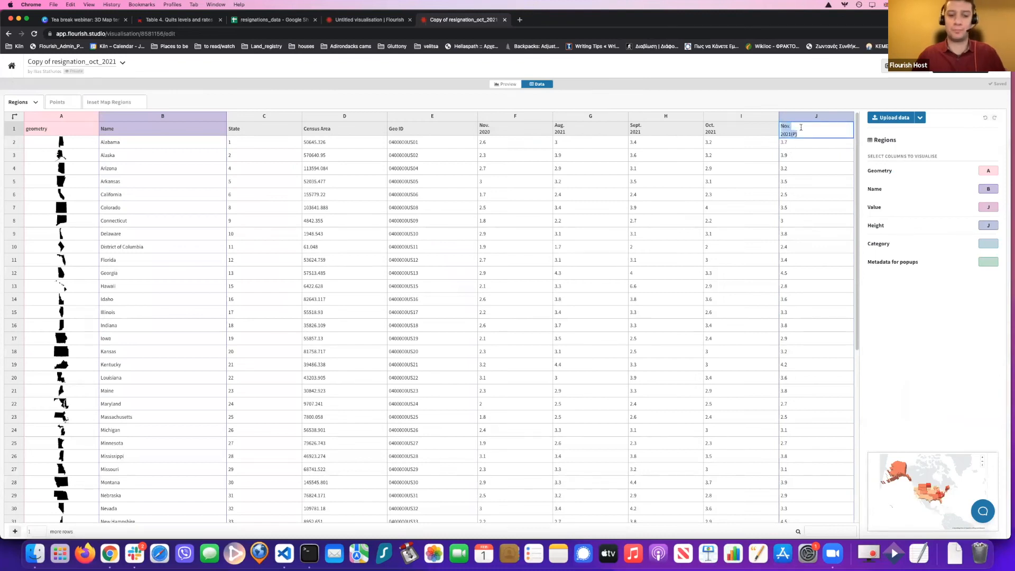
Change the month at the start of the custom popup main content to November.
click(506, 84)
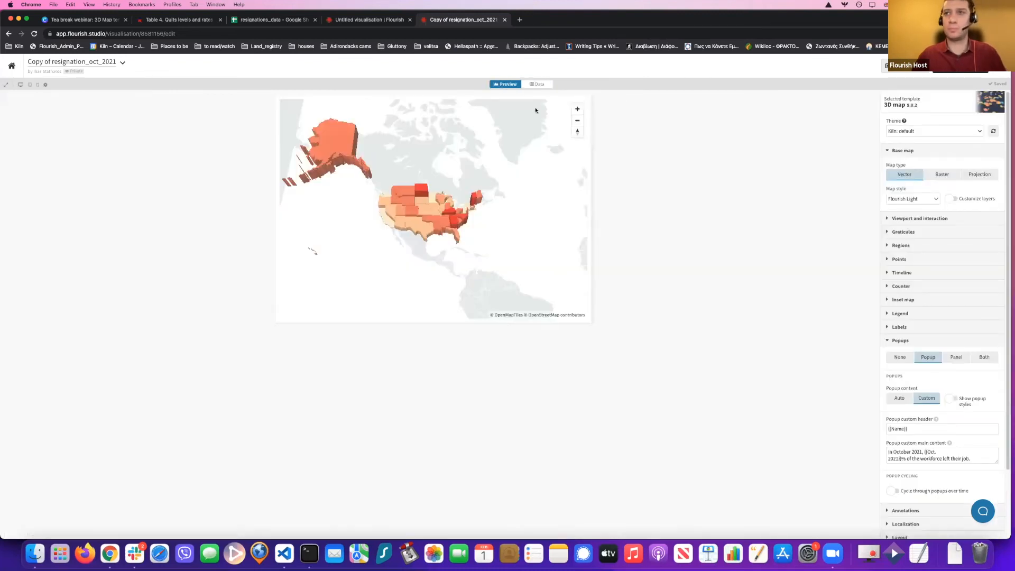
double_click(900, 452)
text(Novembe)
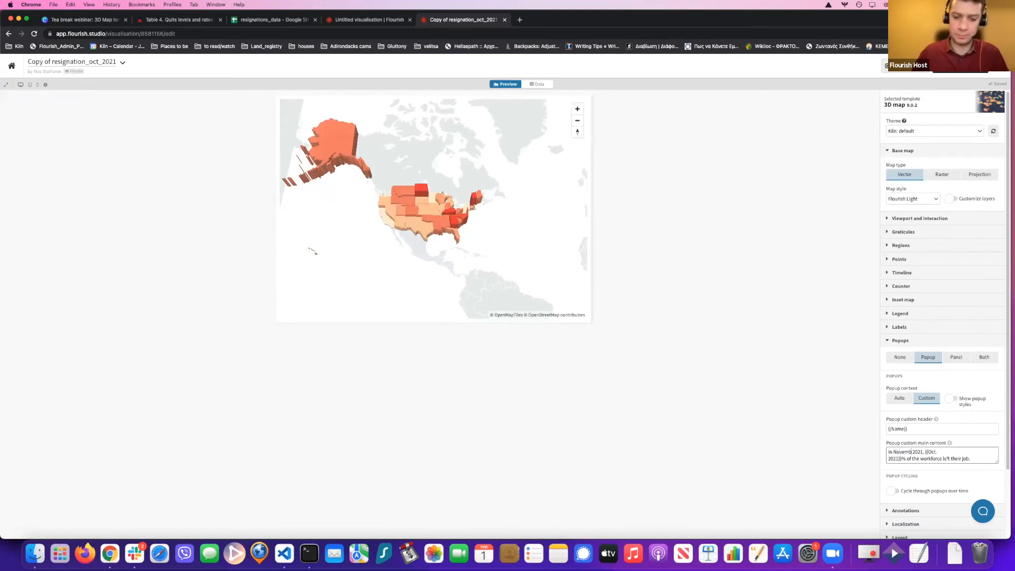
text(r)
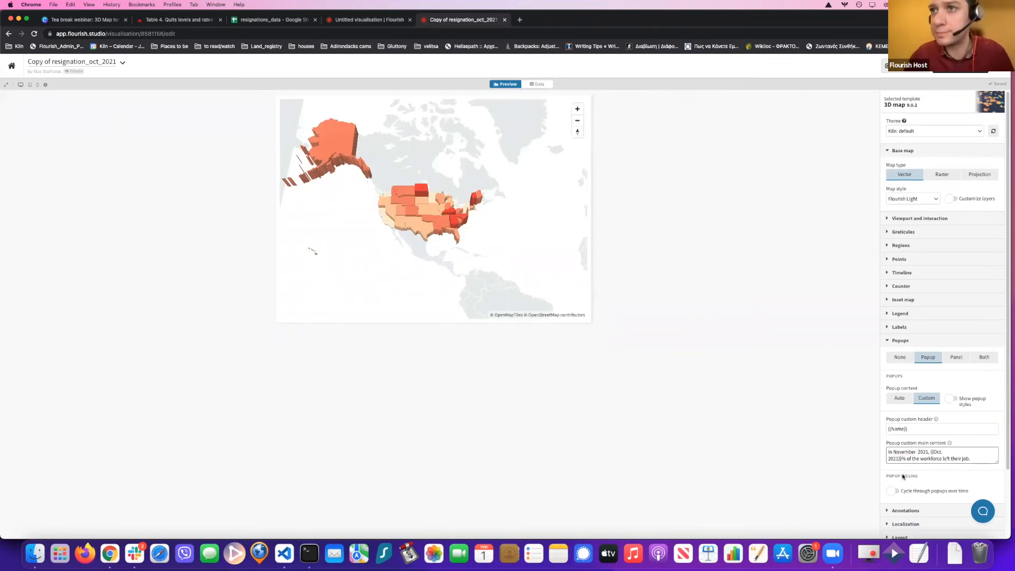
Replace the popup's column placeholder with the copied header, giving {{Nov. 2021(P)}}, and end the sentence with "- provisional data.".
double_click(894, 459)
key(BackSpace)
key(BackSpace)
key(BackSpace)
key(BackSpace)
key(BackSpace)
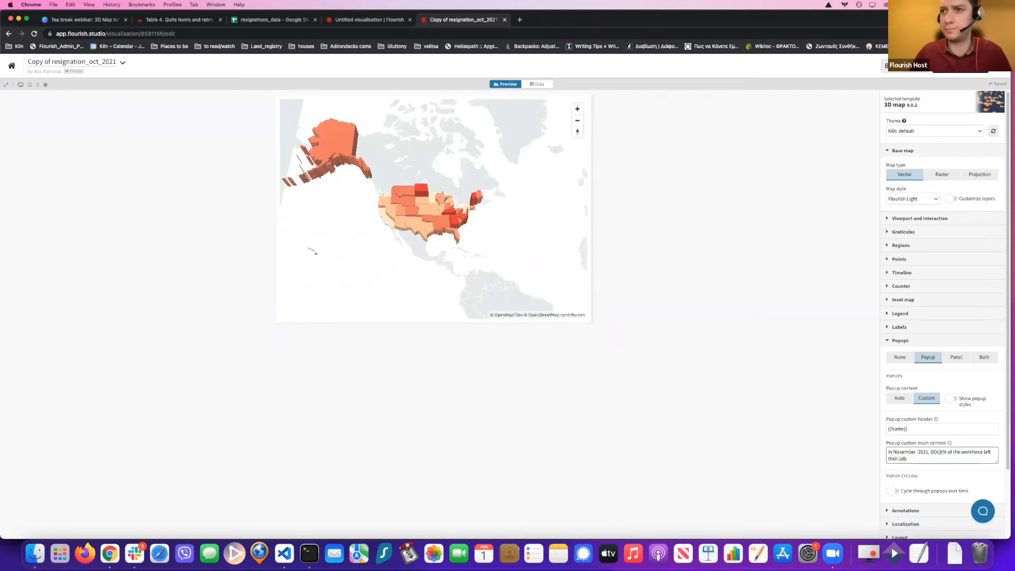
key(super+v)
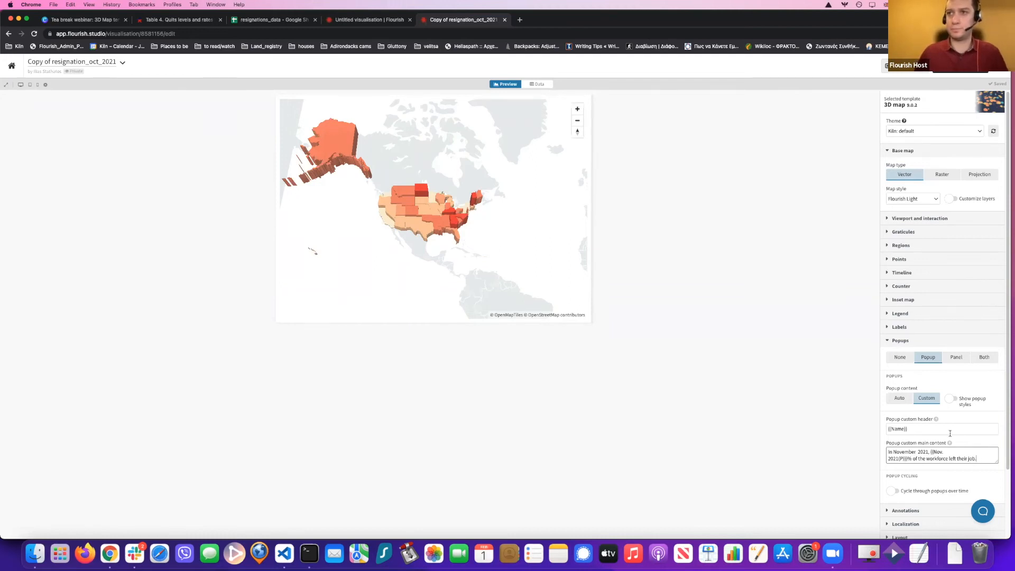
text(ovisional data)
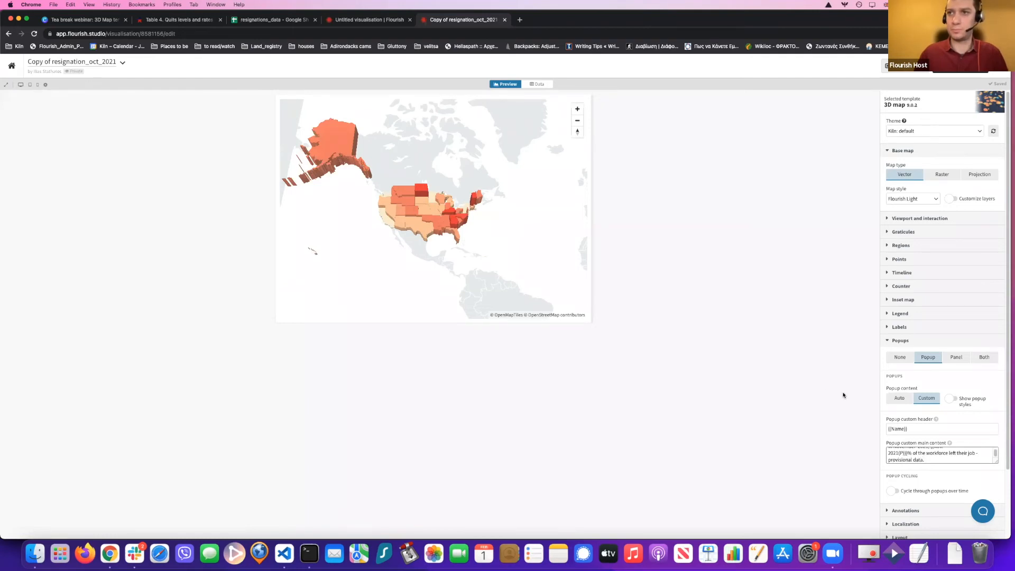
text(.)
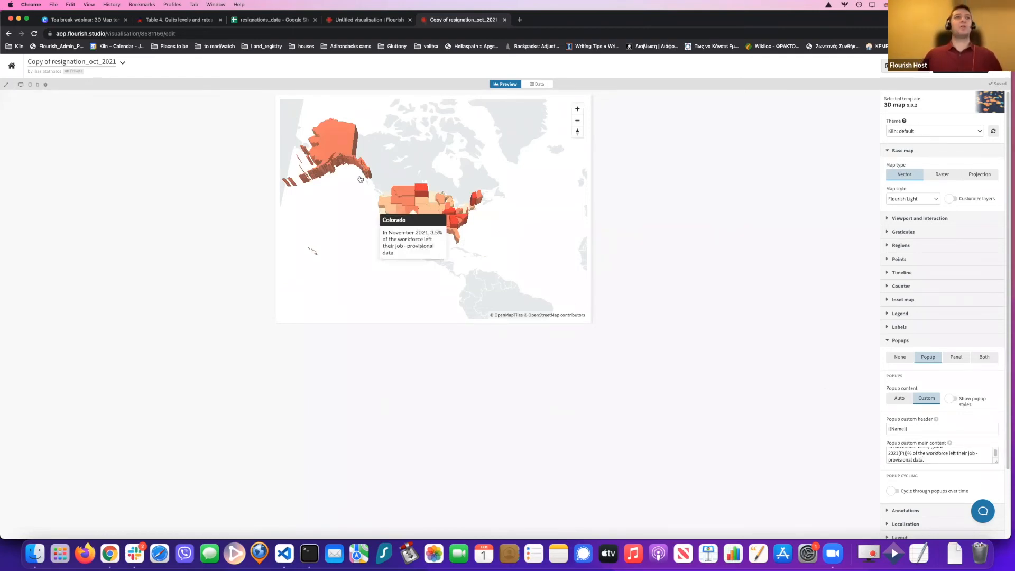
Rename the copy of the October visualisation as resignation_nov_2021.
click(51, 61)
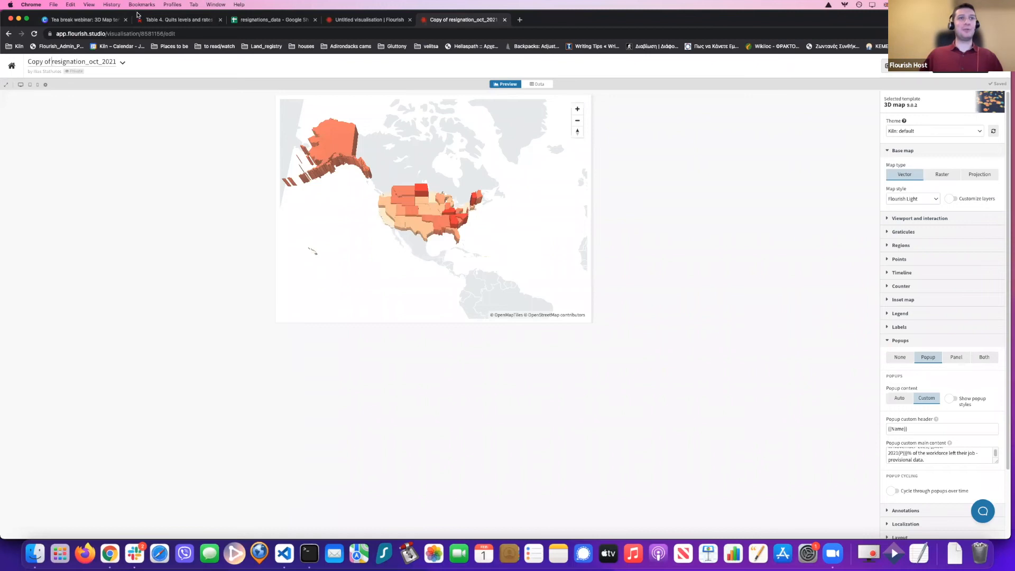
key(BackSpace)
key(BackSpace)
key(BackSpace)
key(BackSpace)
key(BackSpace)
key(BackSpace)
key(BackSpace)
key(BackSpace)
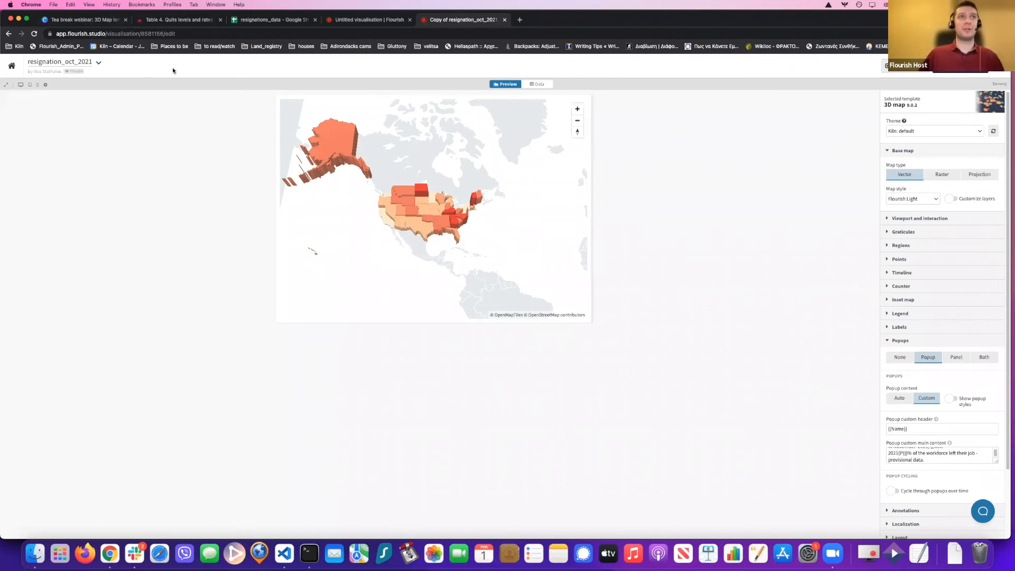
click(73, 60)
key(BackSpace)
key(BackSpace)
key(BackSpace)
text(nov)
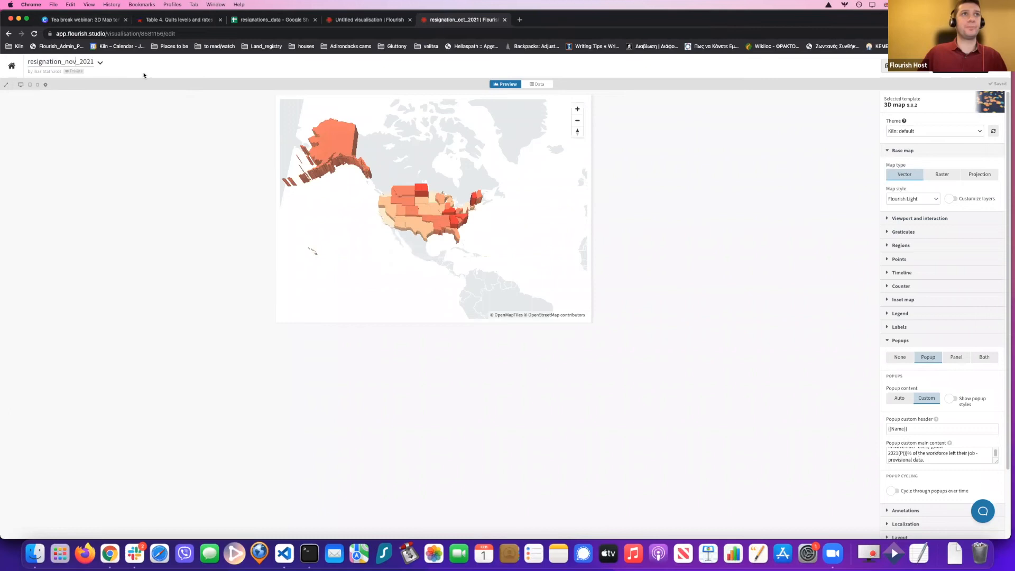
Open Great_resignation_story from the projects overview and add a second slide showing the resignation_august_2021 visualisation.
click(12, 65)
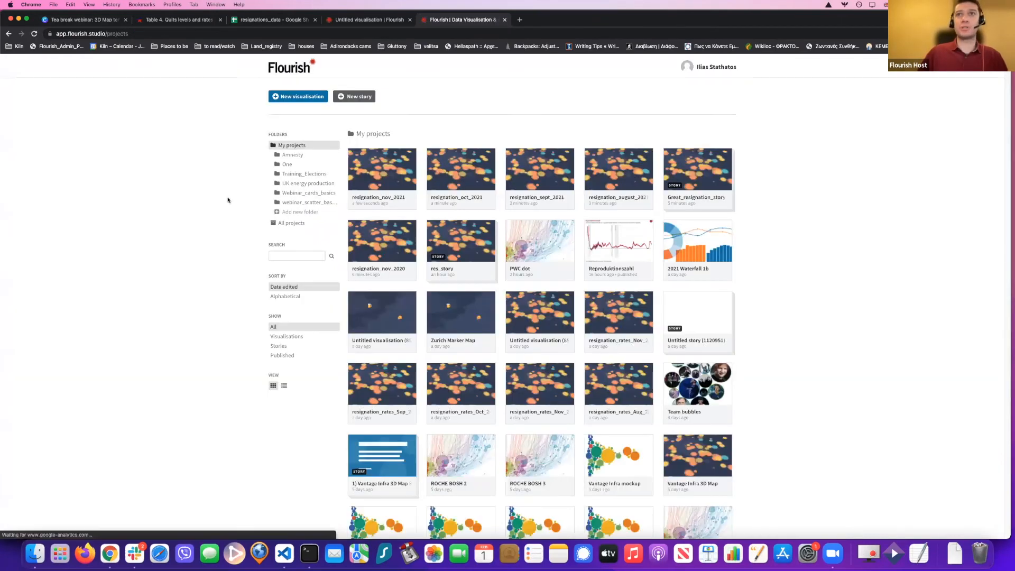
click(713, 184)
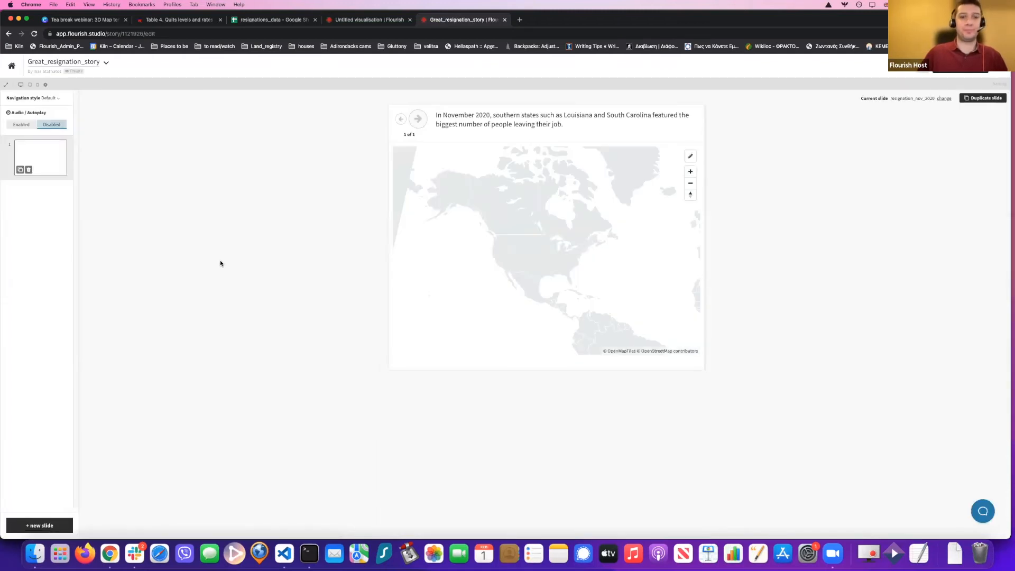
click(32, 526)
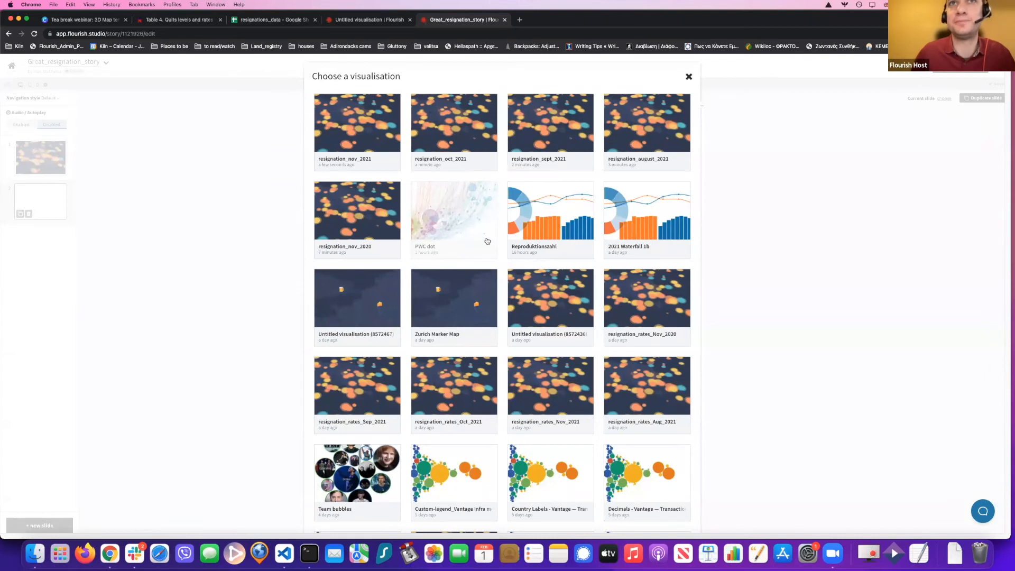
click(671, 128)
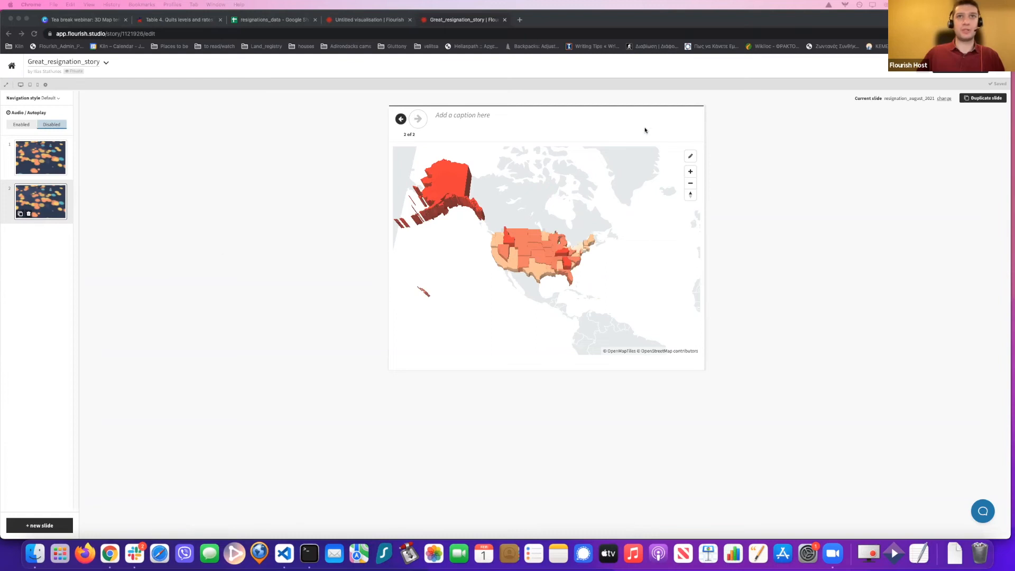
Caption the slide "In August 2021, Georgia and Kentucky remained at high places", adding that a strong trend has gripped most of the central states as well.
click(536, 116)
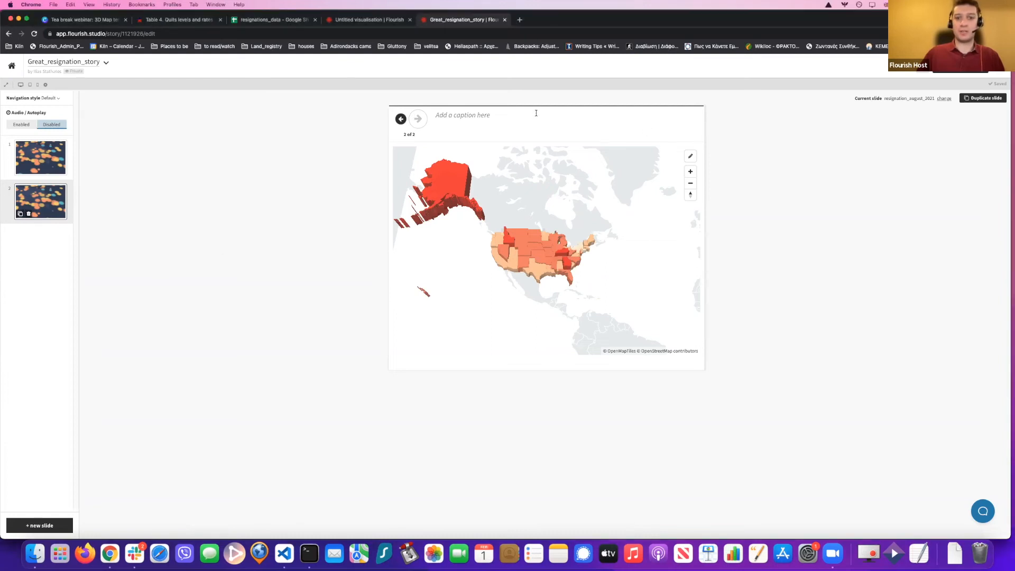
text(In August 2021, Georgia and Kentucky remained at high places, however we can notice that a strong trend has gripped most of the central states as well.)
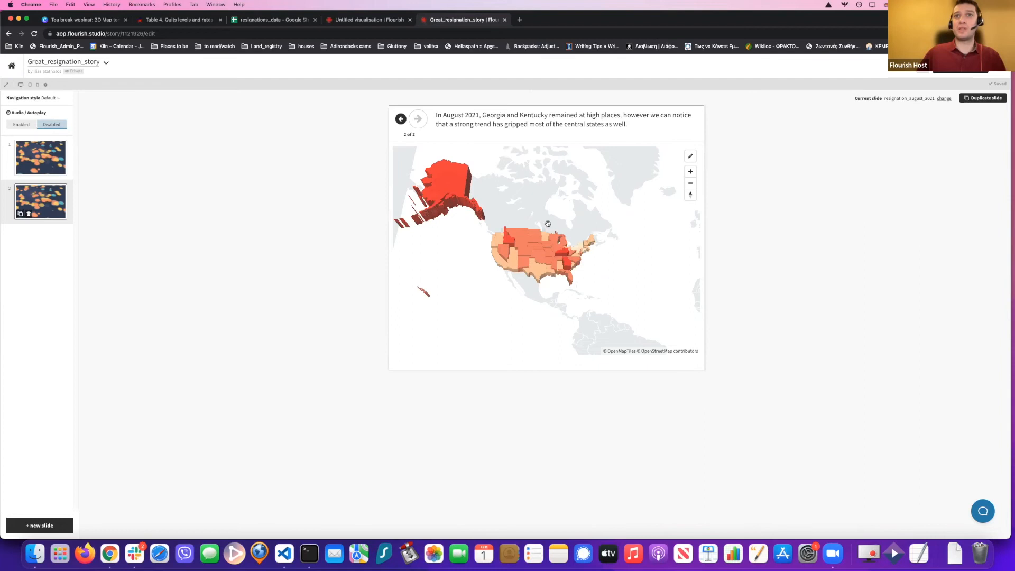
Reframe the August 2021 slide's map closer in on the contiguous United States.
scroll(548, 224, up, 5)
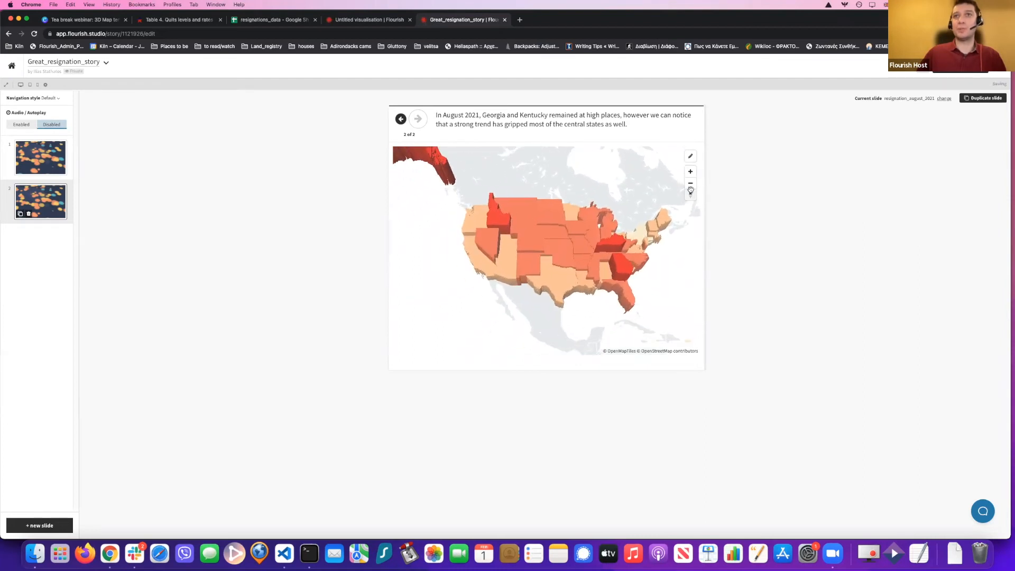
scroll(587, 187, up, 2)
scroll(587, 187, down, 3)
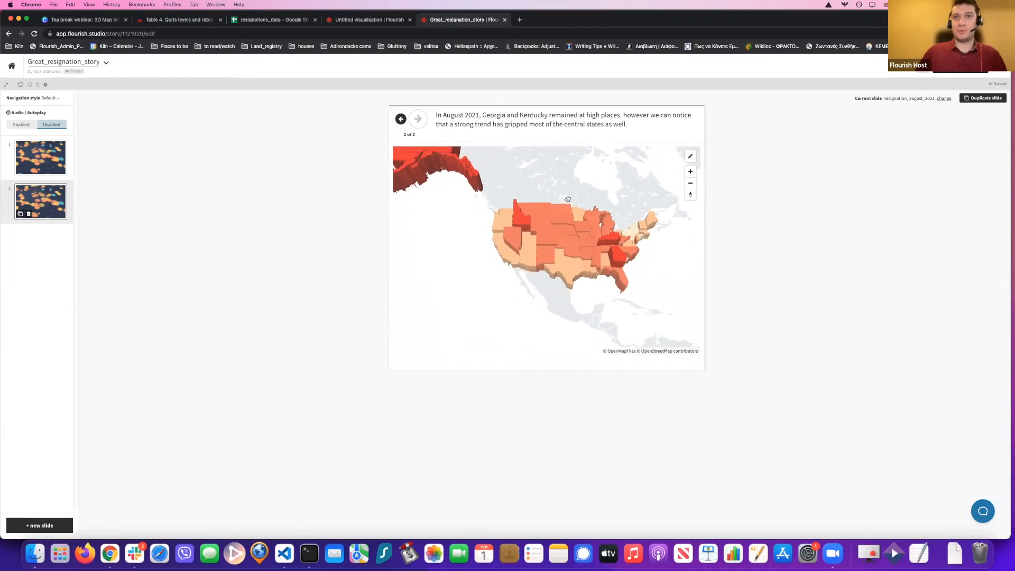
scroll(568, 199, up, 2)
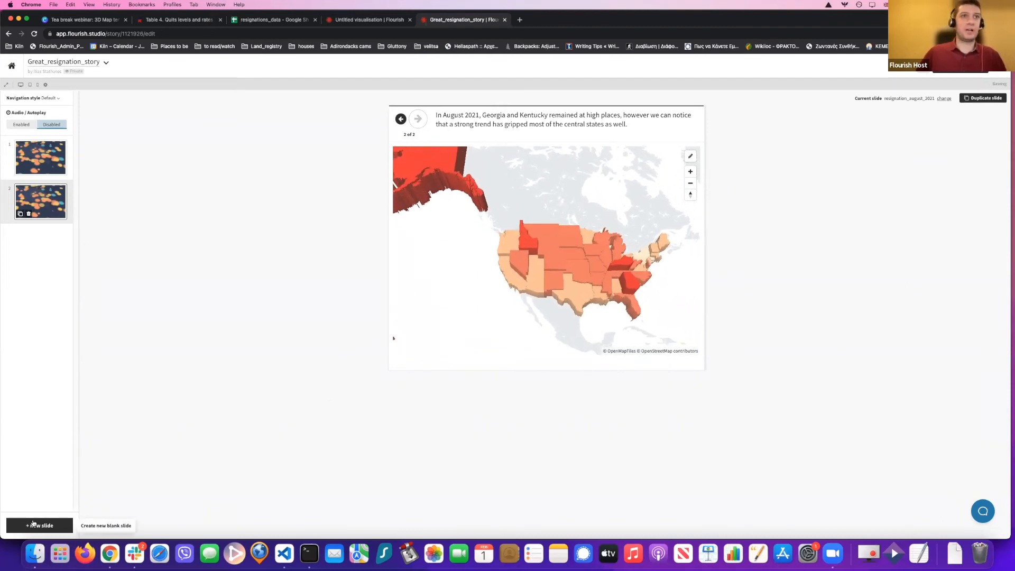
Add a slide showing resignation_sept_2021 and caption it "In September 2021, the trend significantly slowed down.".
click(39, 525)
click(481, 267)
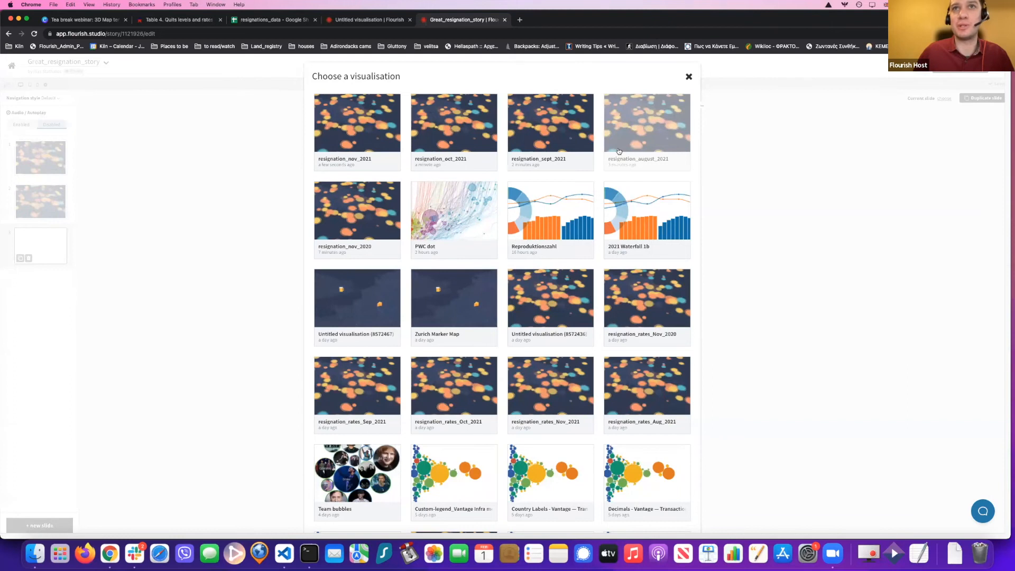
click(546, 140)
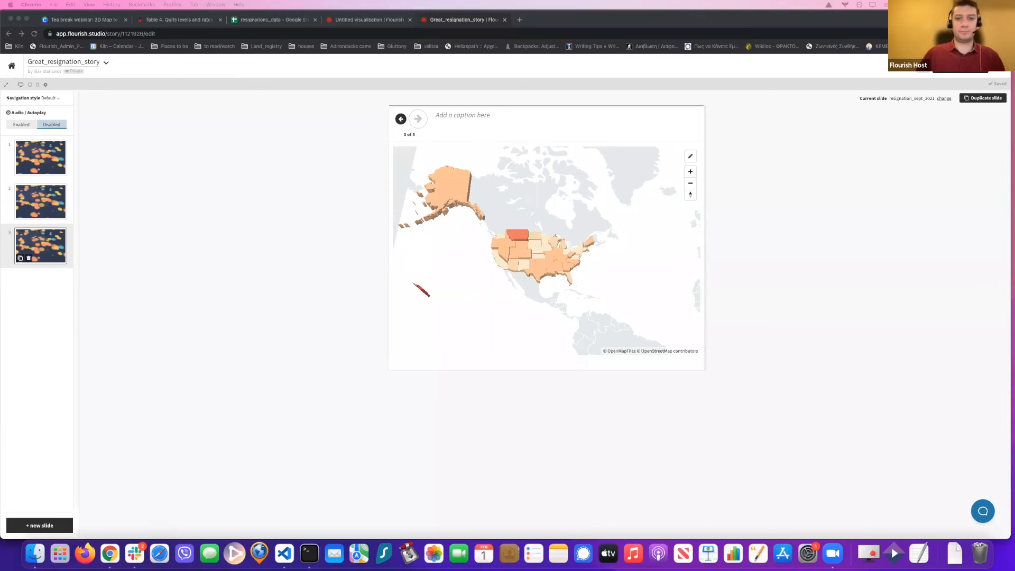
click(475, 120)
text(In September 2021, the trend significantly slowed down)
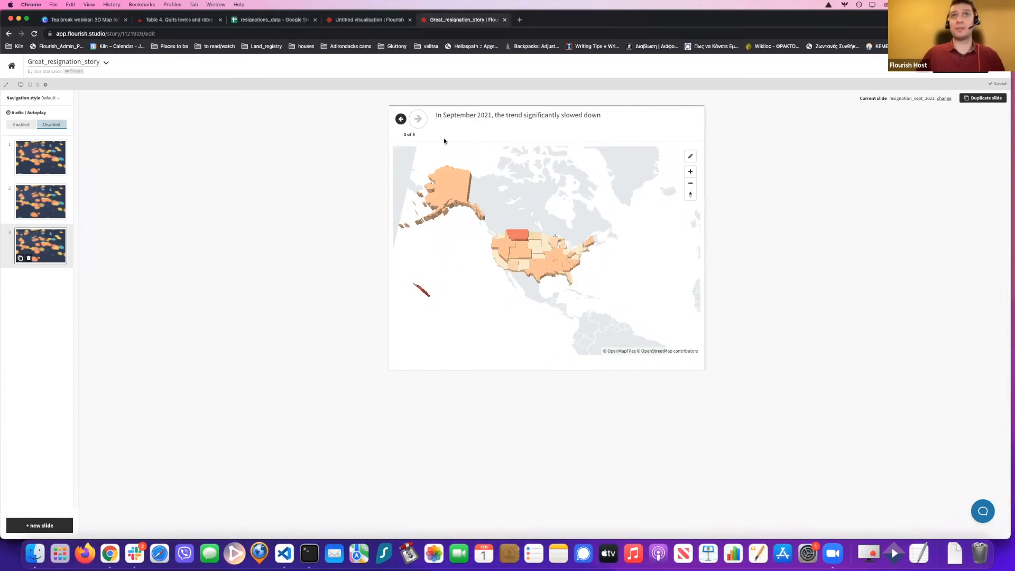
text(.)
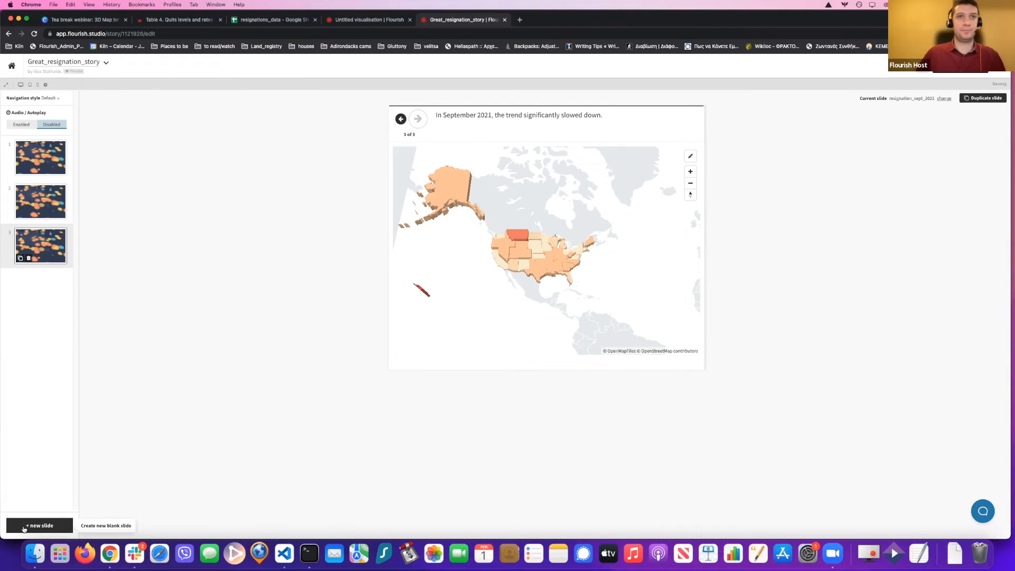
Add a resignation_oct_2021 slide captioned "In October, once the economy got into full gear again, an explosion of notices again, with the west central states taking the mantle.".
click(23, 526)
click(498, 235)
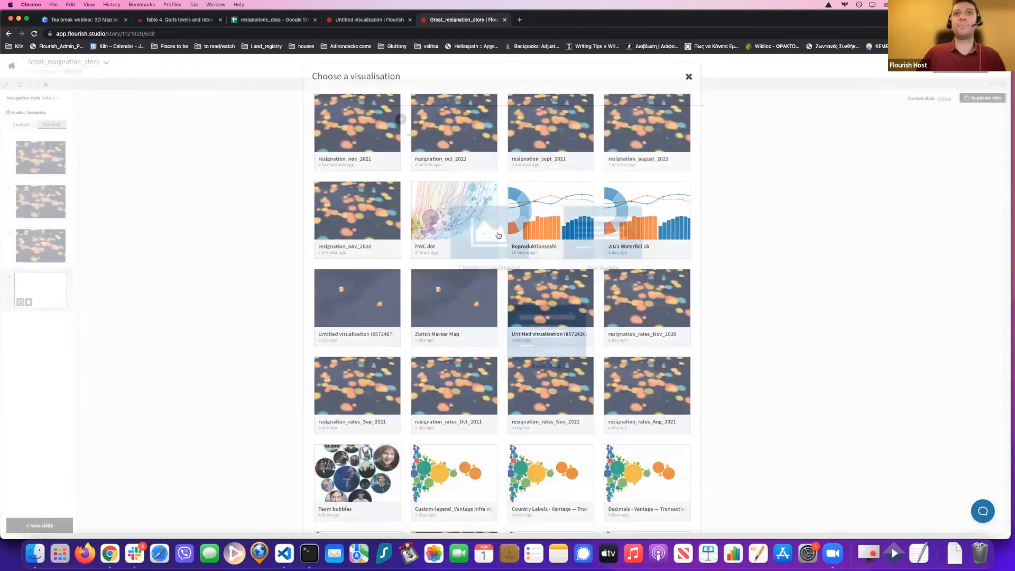
click(446, 124)
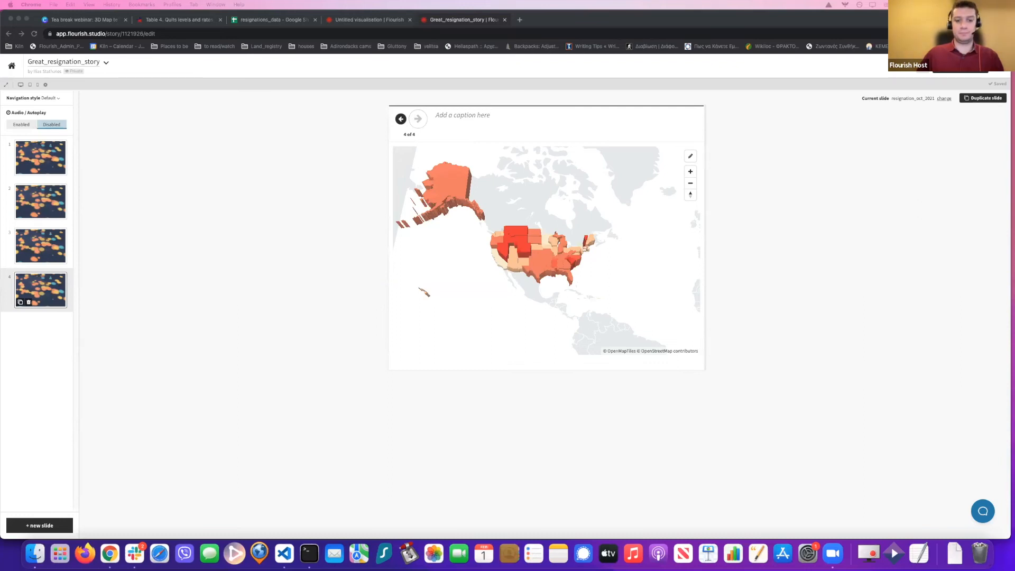
click(503, 110)
text(In October, once the economy got into full gear again, an explosion of notices again, with the west central states taking the mantle.)
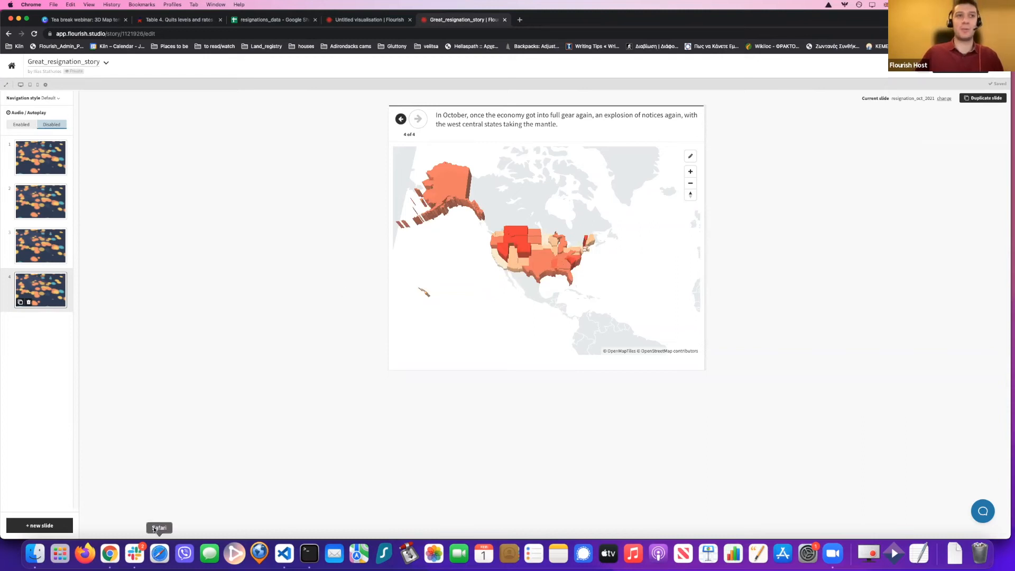
Add a fifth slide to the story showing the resignation_nov_2021 visualisation.
click(37, 525)
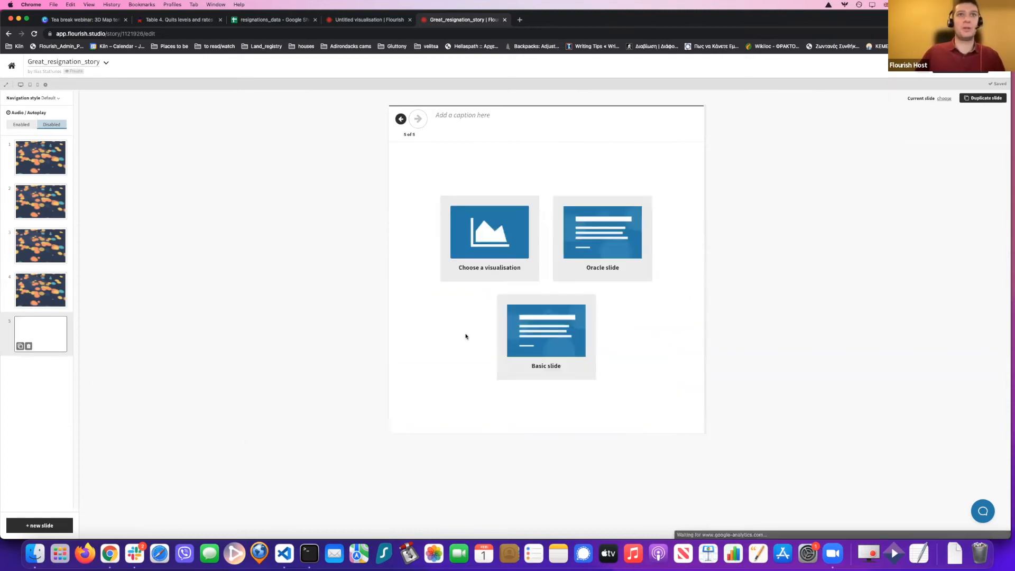
click(505, 214)
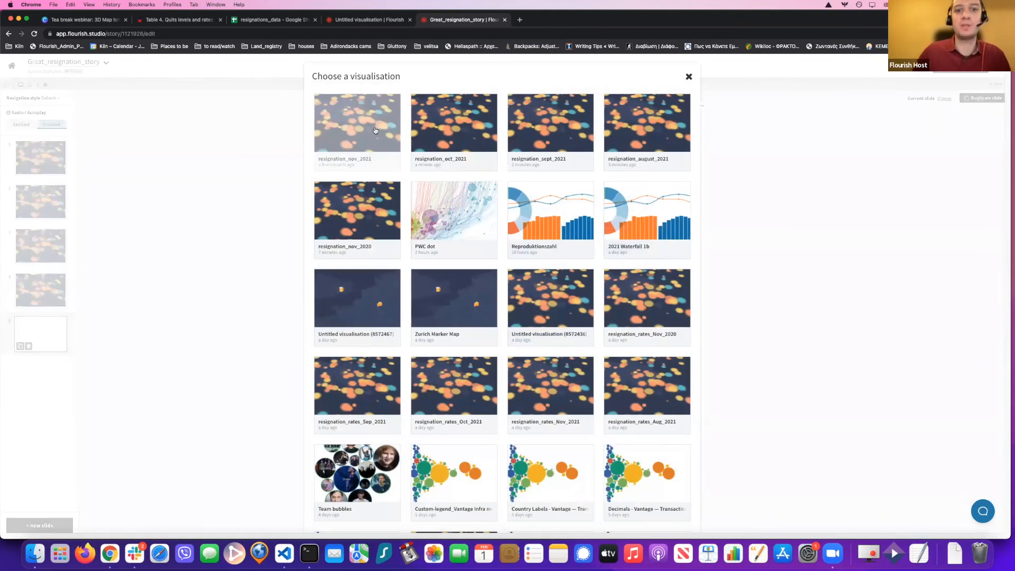
click(375, 130)
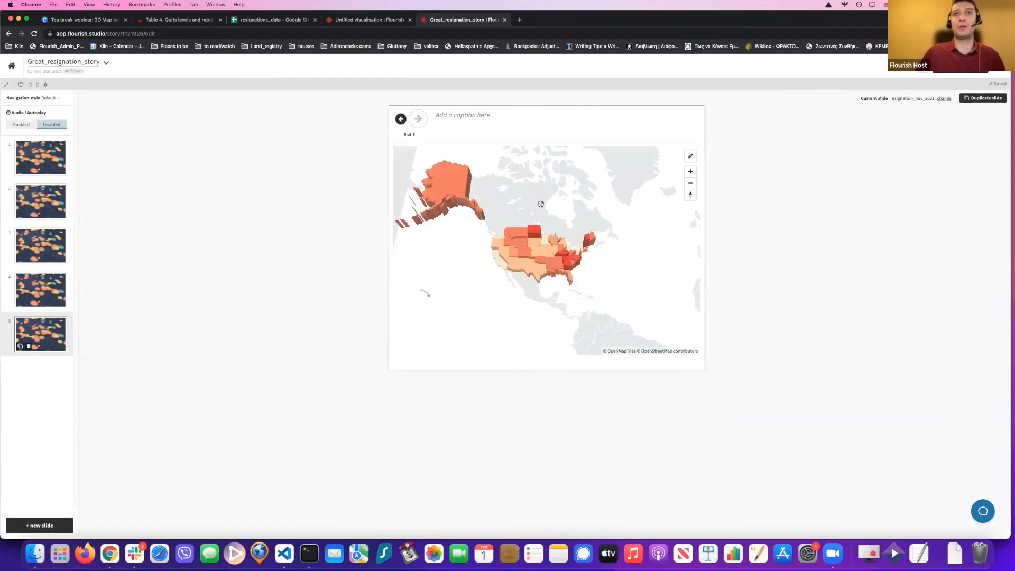
Reframe the first slide's November 2020 map closer in, keeping both Alaska and the contiguous states in view.
click(50, 160)
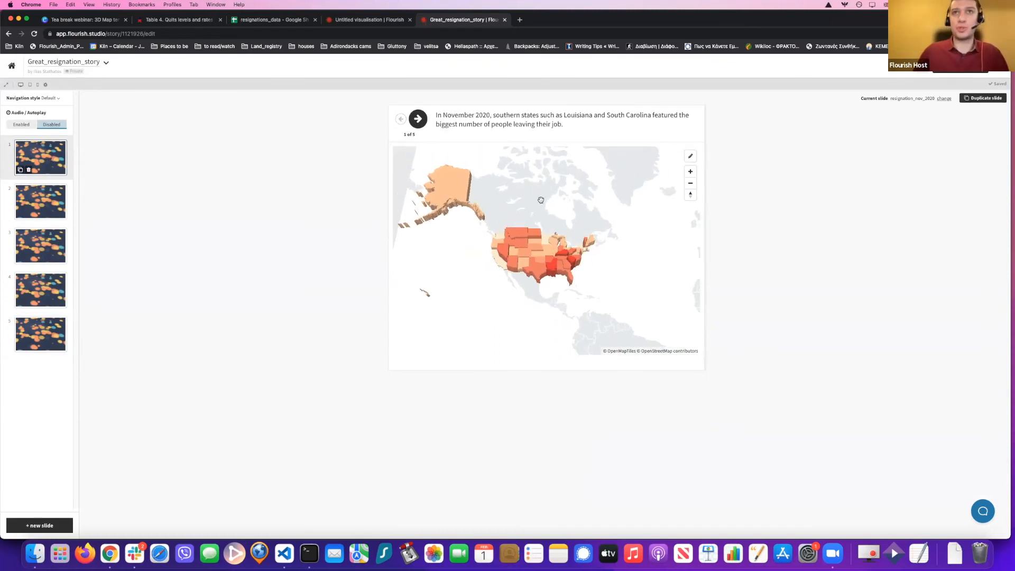
scroll(534, 204, up, 1)
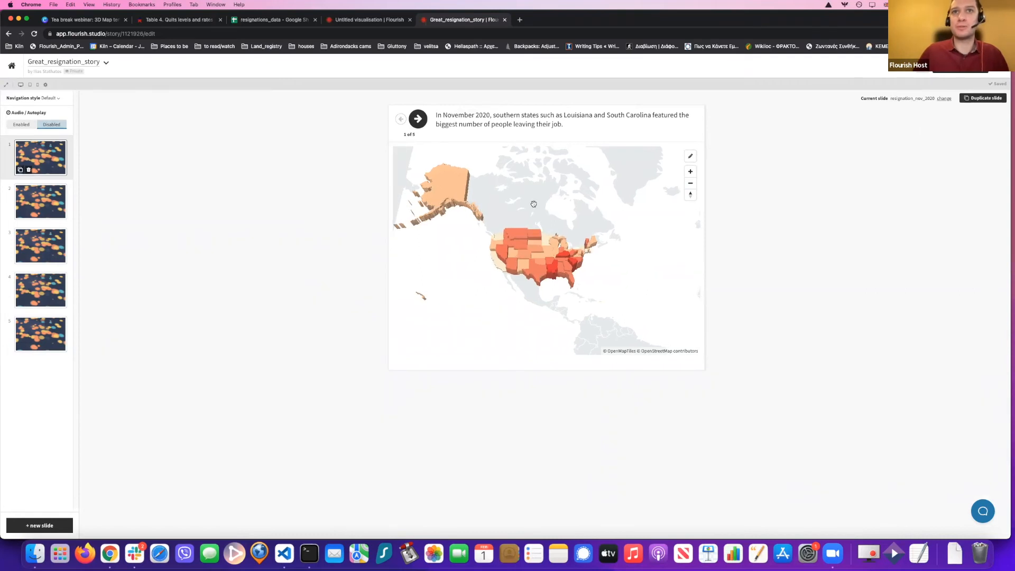
scroll(530, 206, up, 2)
drag(526, 208, 562, 204)
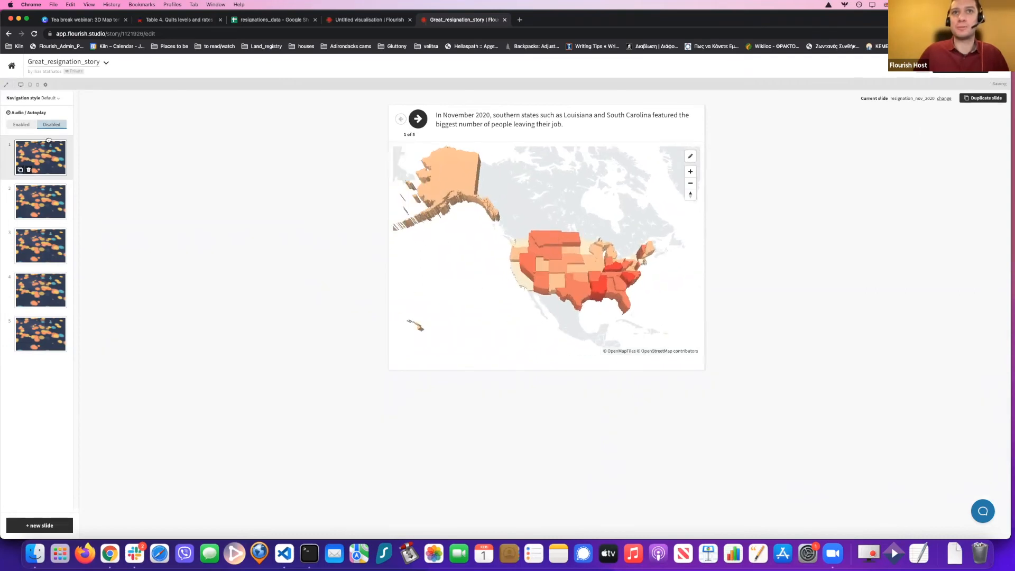
Shift the August 2021 slide's map towards Alaska, duplicate that slide, and centre the copy's view further on Alaska.
click(32, 203)
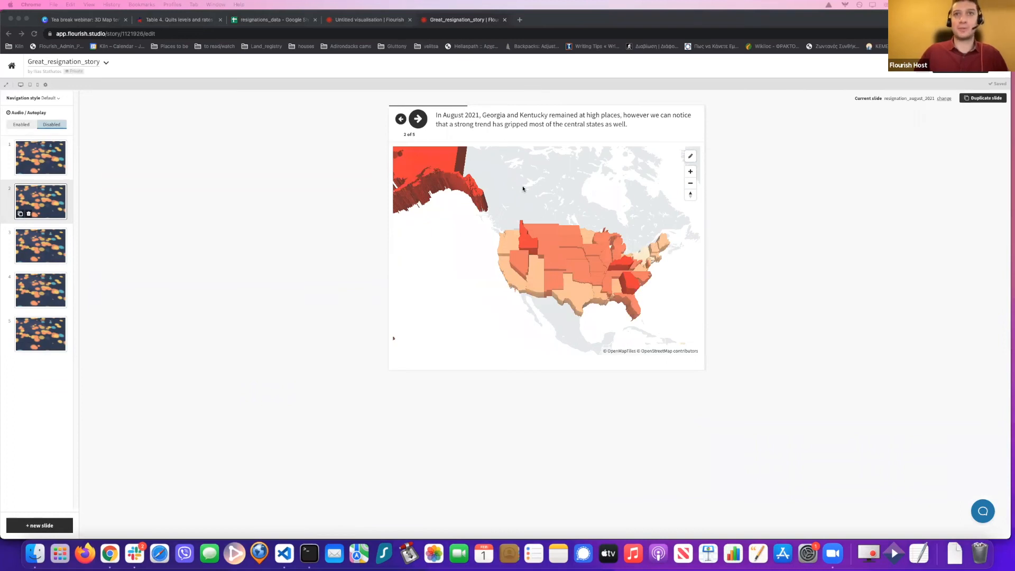
click(556, 240)
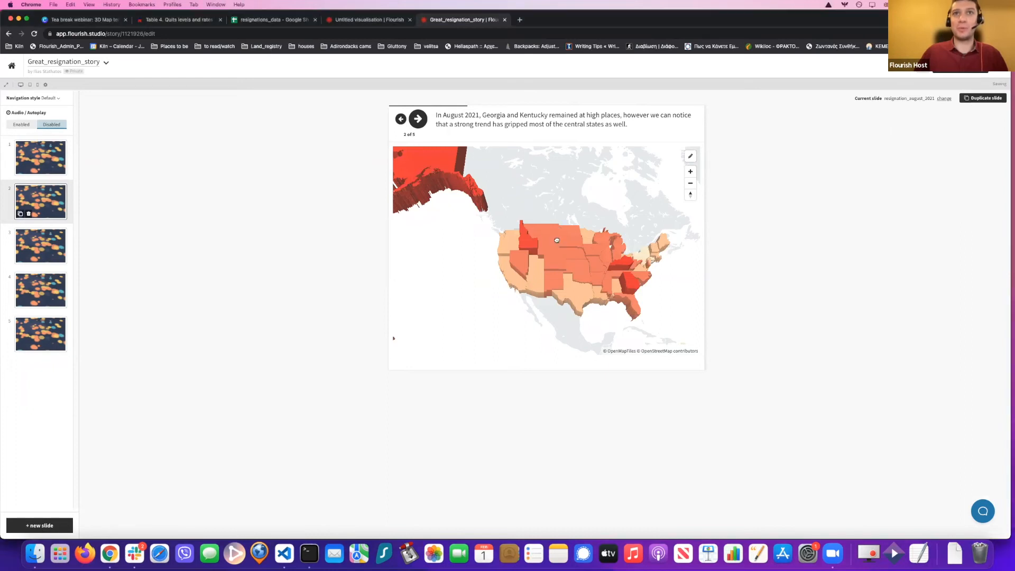
drag(530, 189, 556, 240)
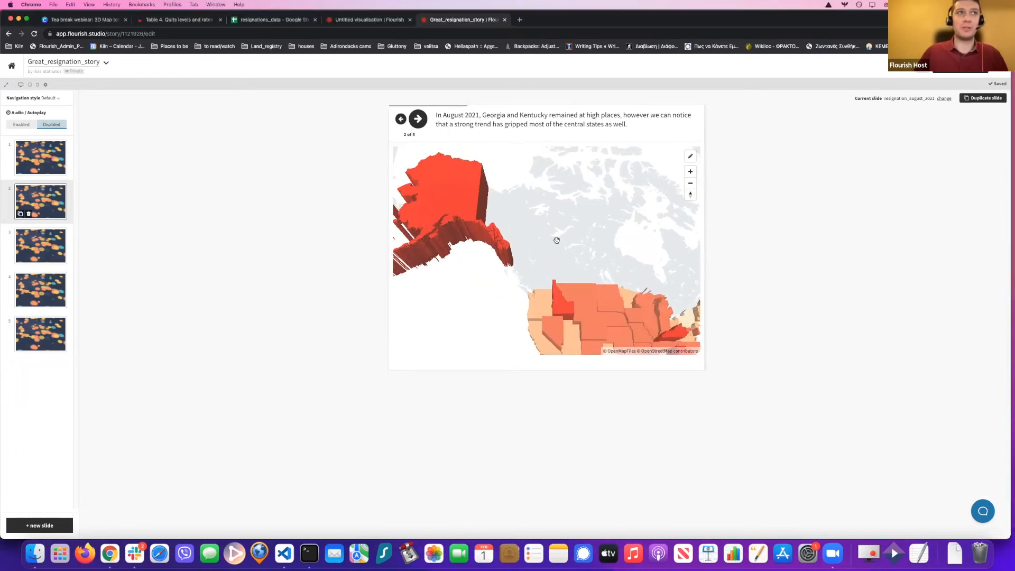
click(20, 214)
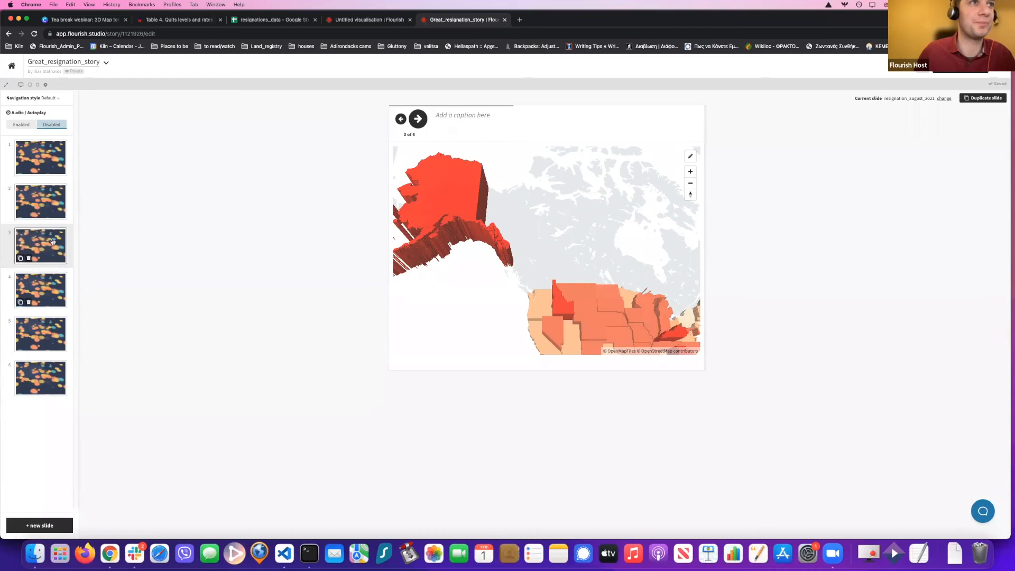
drag(506, 185, 531, 188)
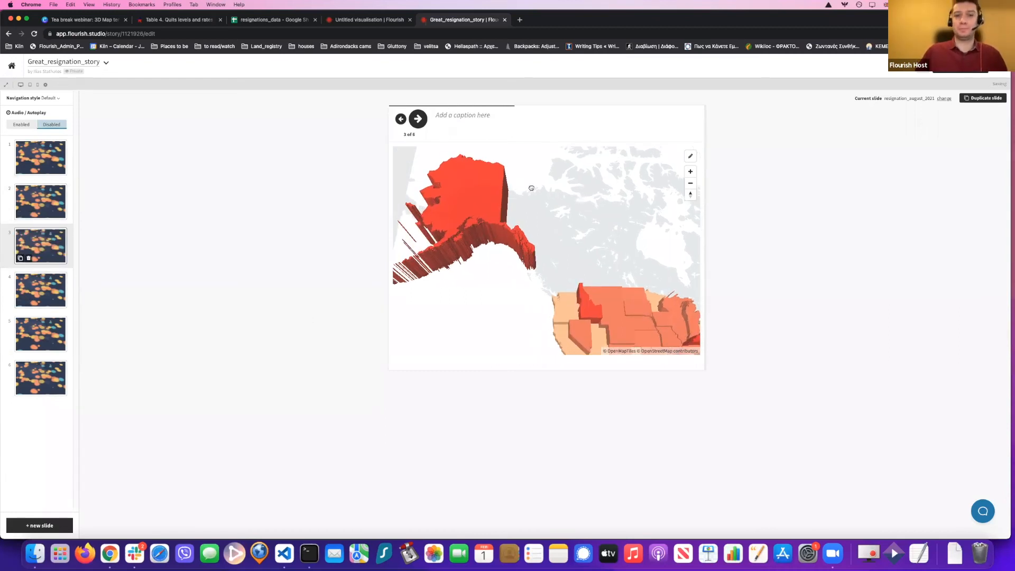
Caption the duplicated slide "Alaska however was by far the state with the largest number of people leaving their jobs. 3.9% of the workforce!".
click(433, 551)
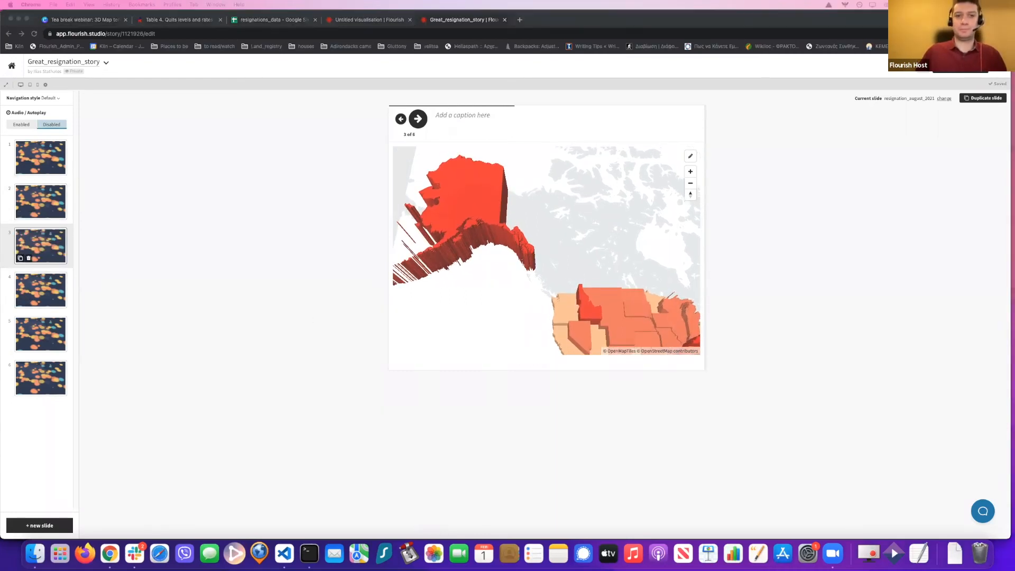
click(511, 118)
text(Alaska however was by far the state with the largest number of people leaving their jobs. 3.9% of the workforce!)
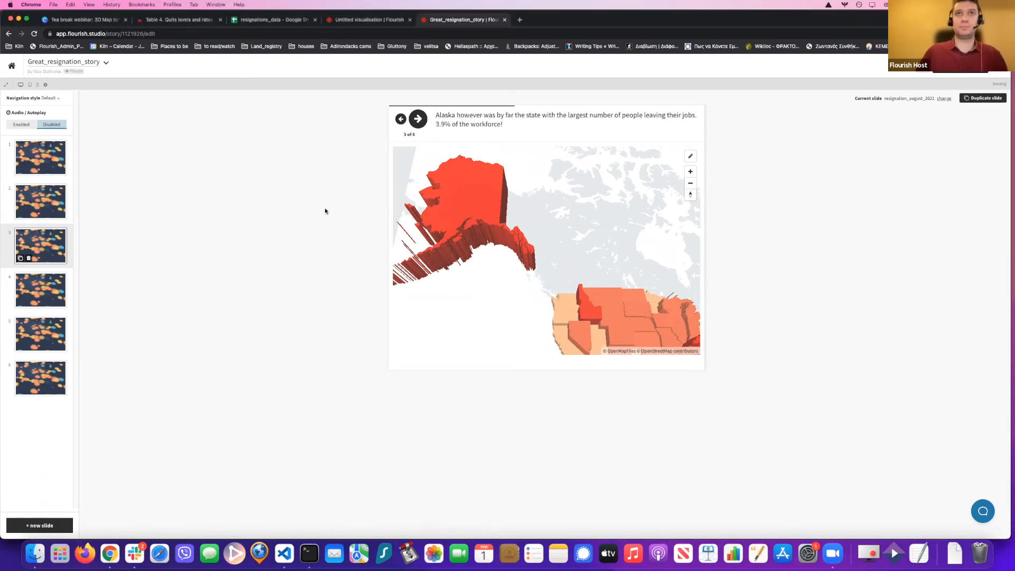
Reframe the October 2021 slide's map so that the contiguous United States fills the view.
click(40, 290)
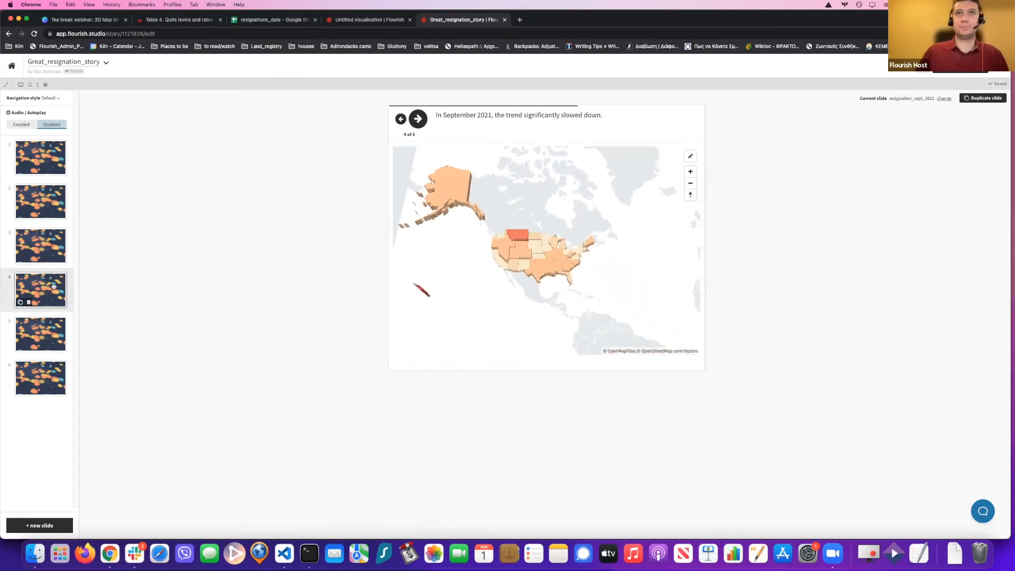
click(52, 335)
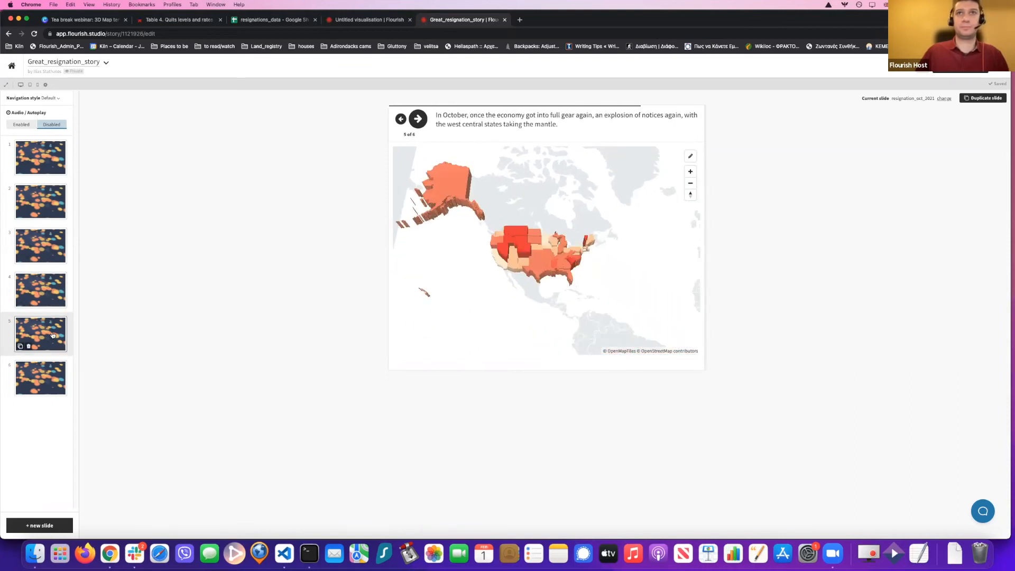
scroll(556, 182, down, 2)
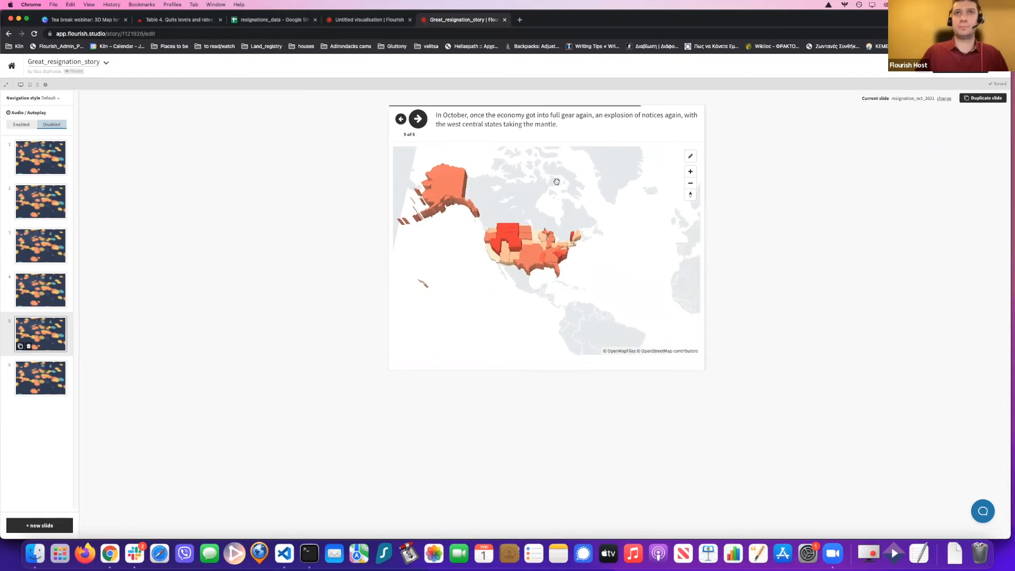
scroll(556, 181, up, 3)
scroll(533, 191, up, 4)
drag(489, 230, 555, 179)
scroll(546, 181, up, 3)
mouse_move(542, 214)
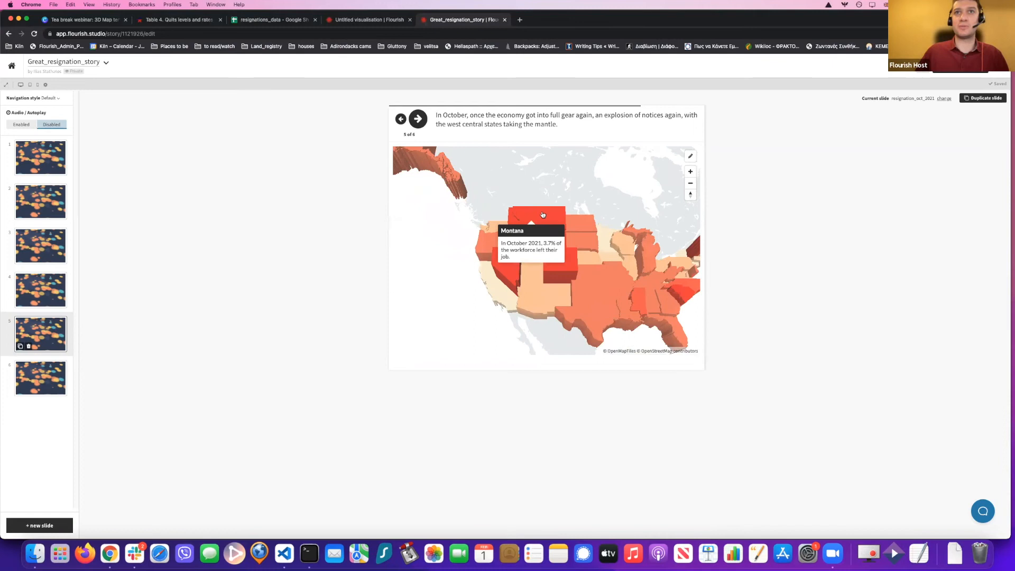
mouse_move(553, 243)
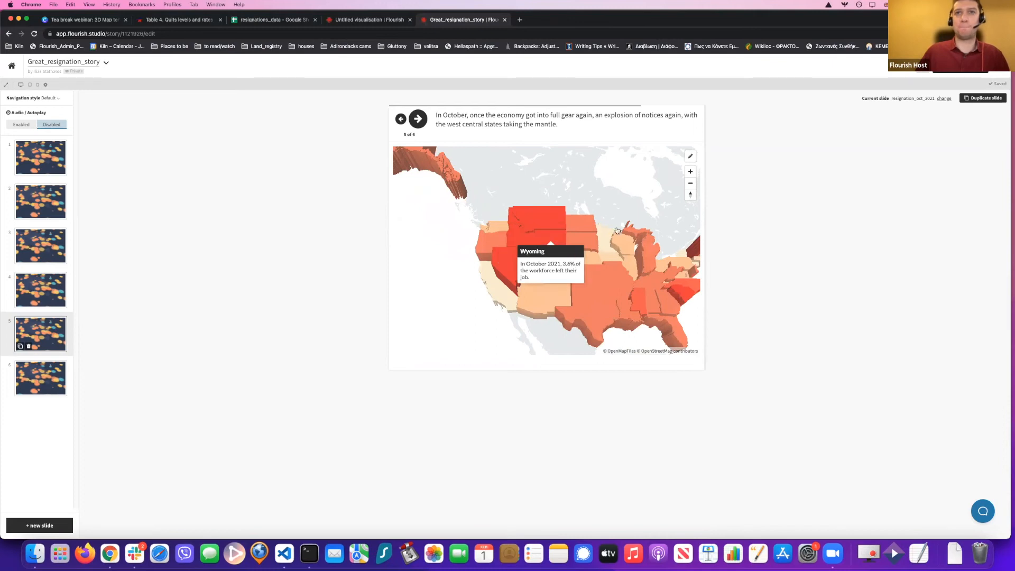
drag(600, 181, 536, 177)
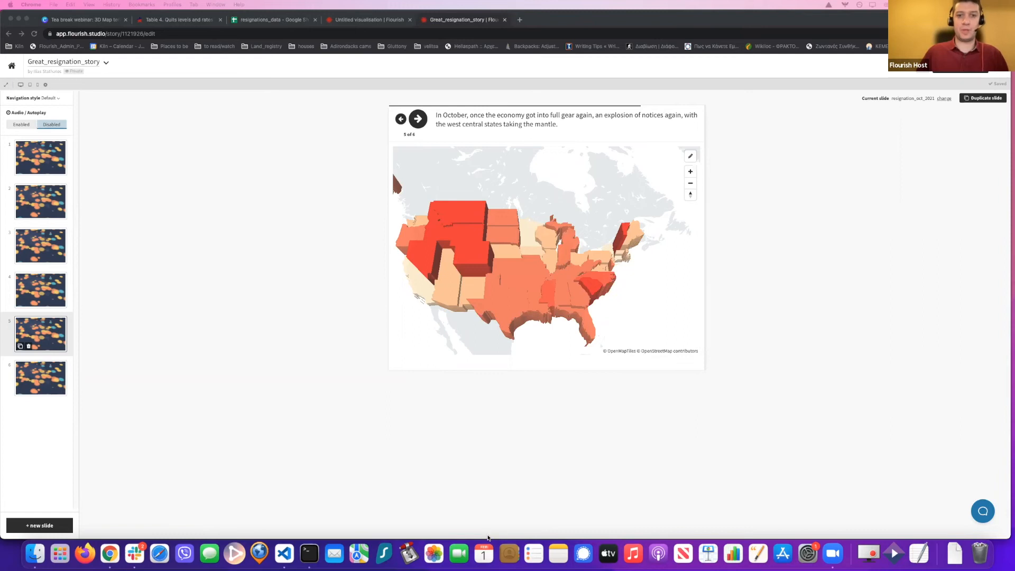
Duplicate the October 2021 slide and frame the copy's map closer in on the states around Colorado.
click(458, 216)
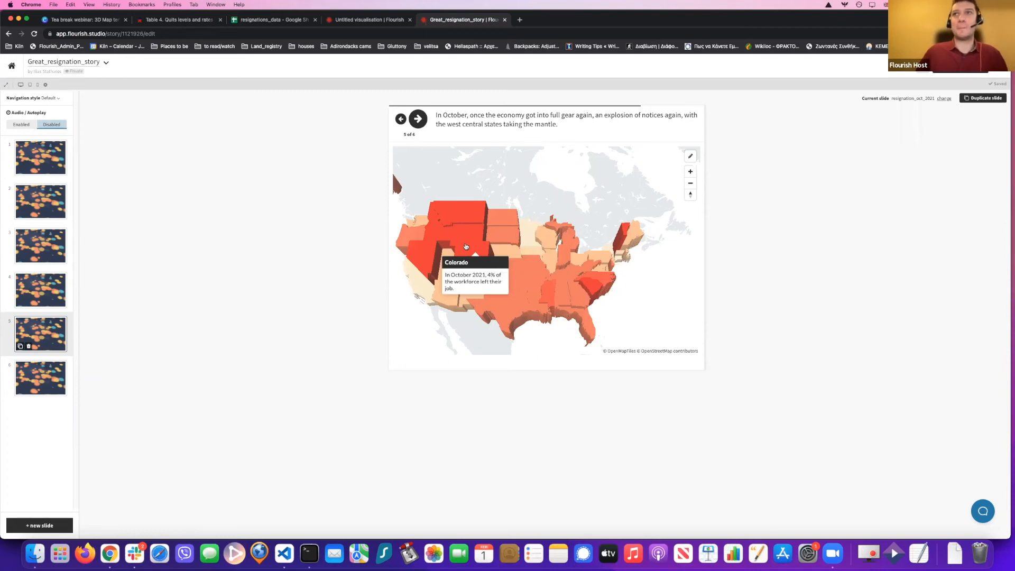
click(20, 346)
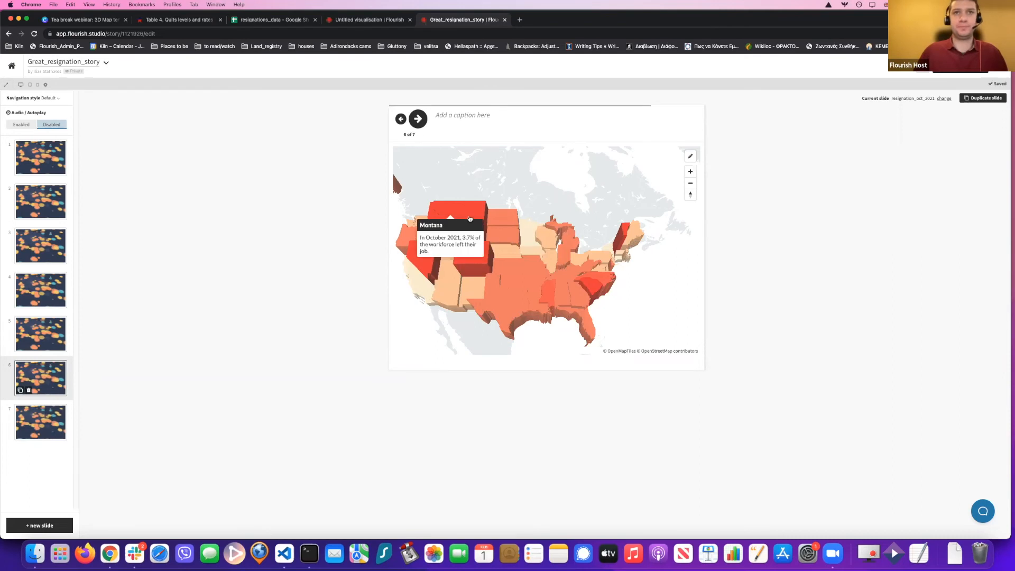
scroll(467, 232, up, 5)
scroll(468, 223, down, 5)
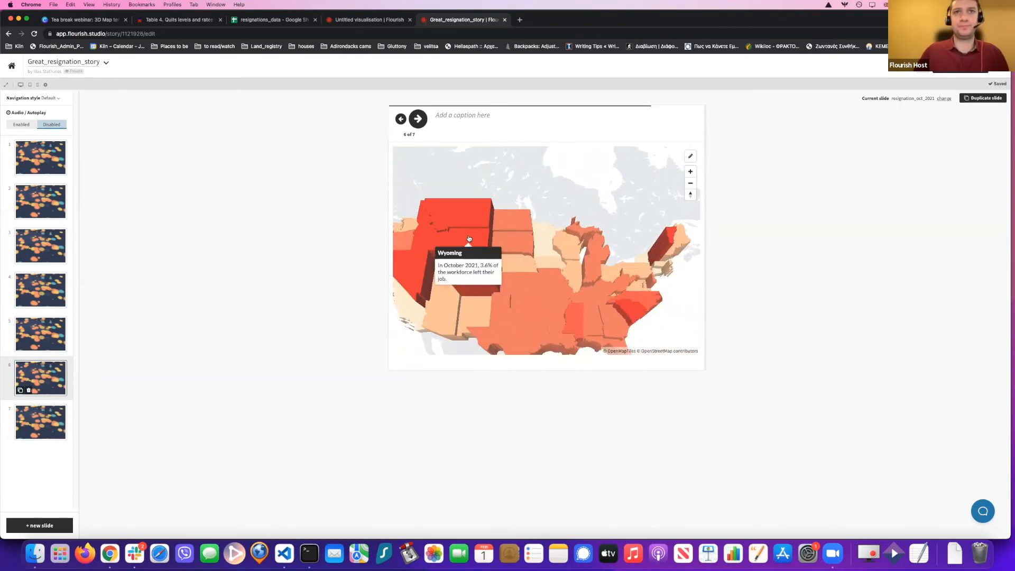
Caption the duplicated October 2021 slide "A wooping 4% of all Colorado workers left their employment positions.".
click(472, 120)
text(I)
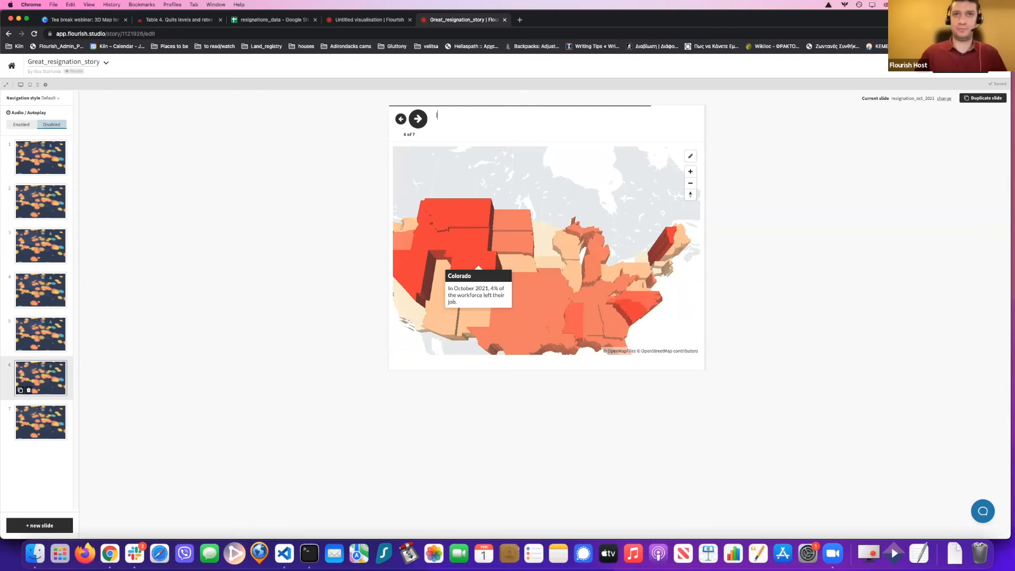
key(BackSpace)
text(A wooping )
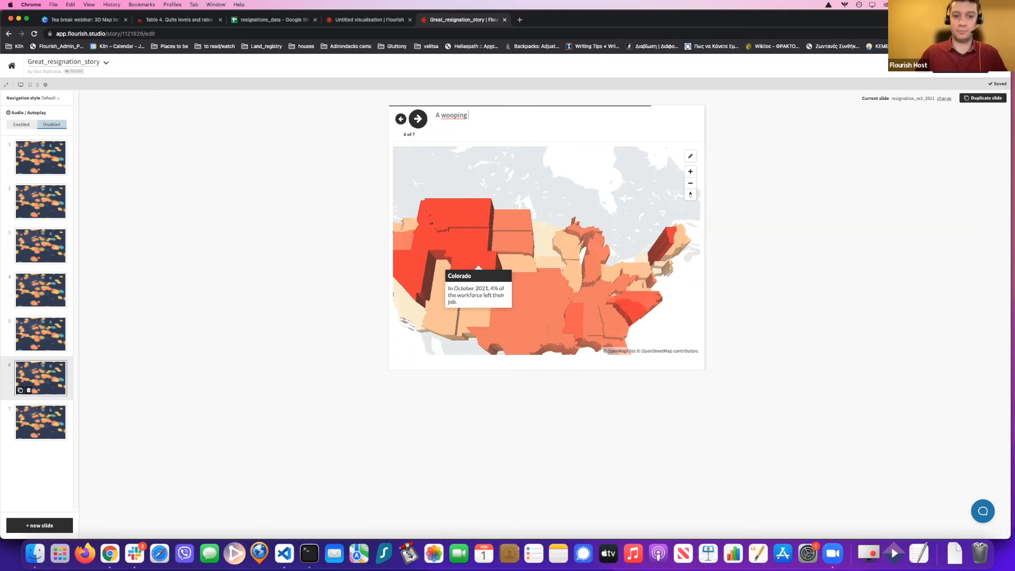
text(4% of all Corlora)
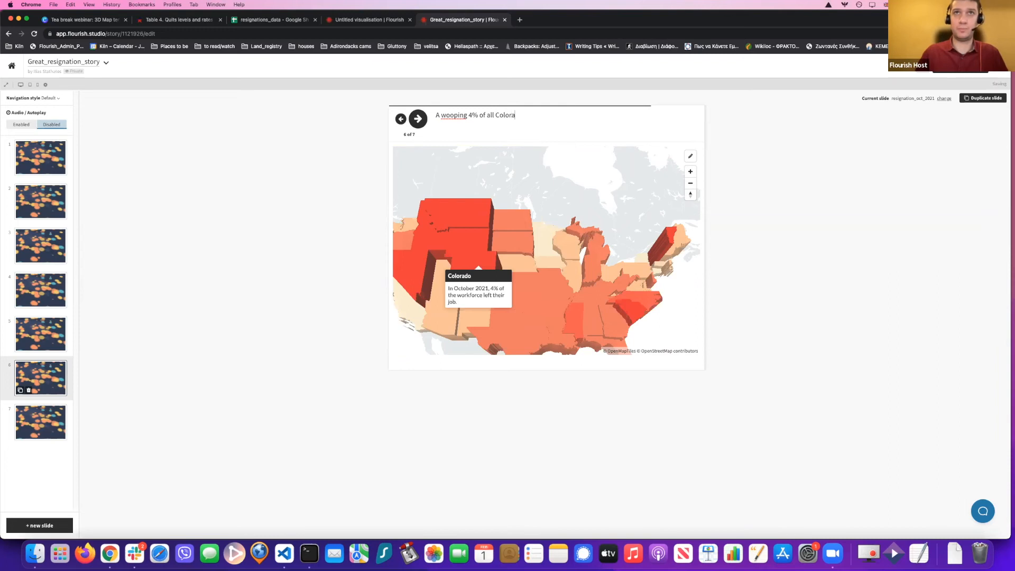
text(do workers )
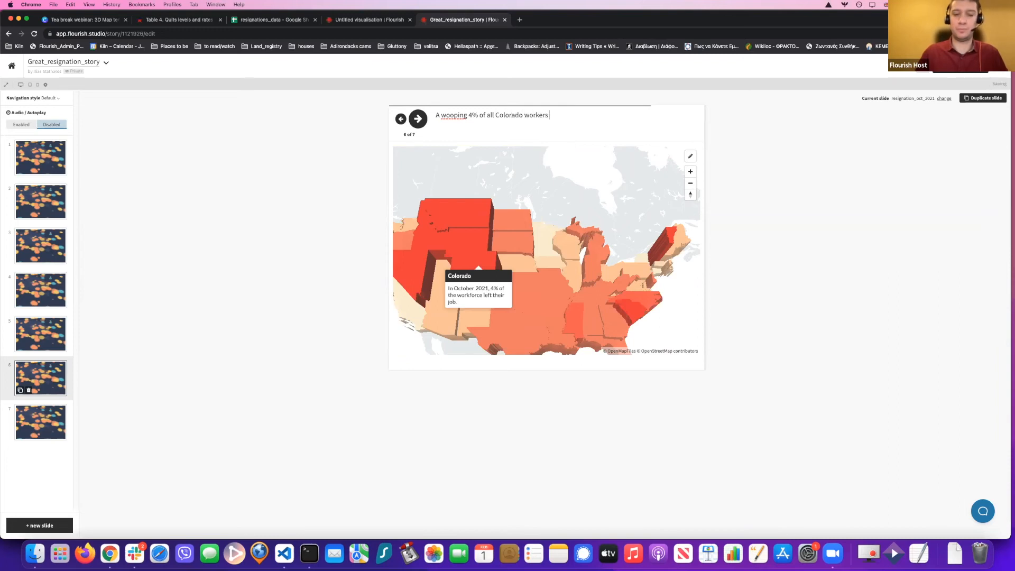
text(left their)
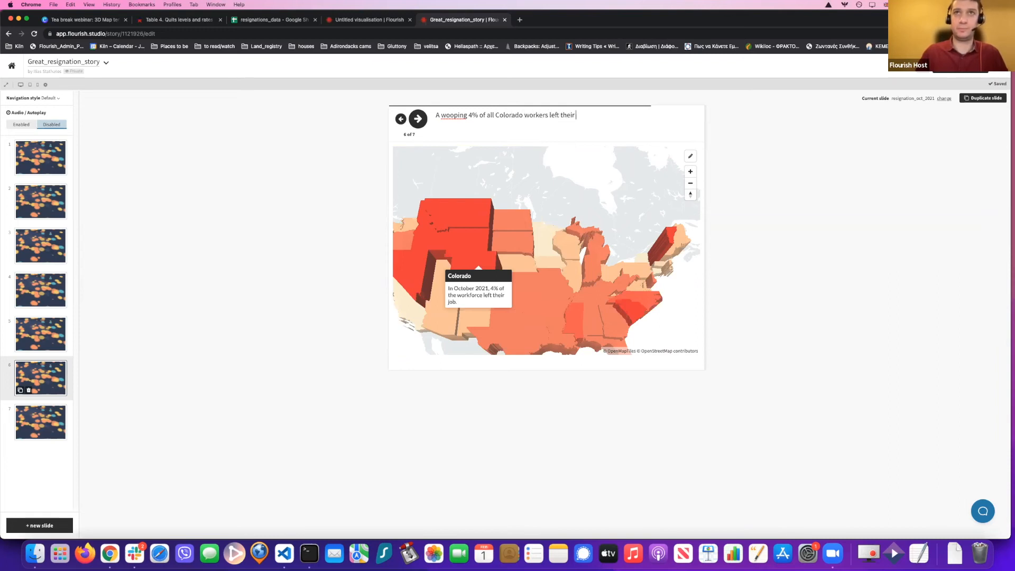
text( employment poisiitions.)
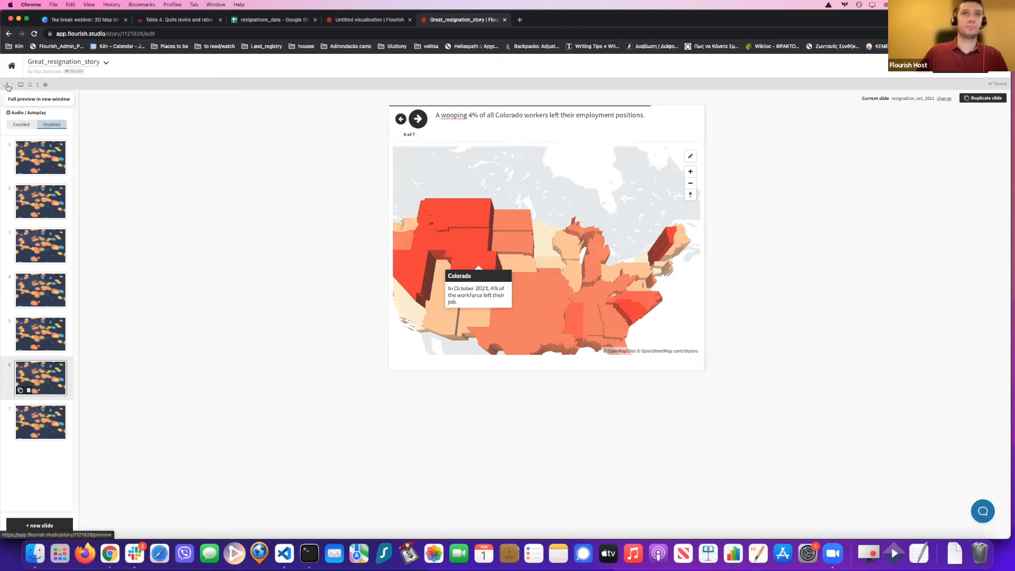
Preview the full story in a new window from the first slide and step through it to the seventh slide.
click(40, 157)
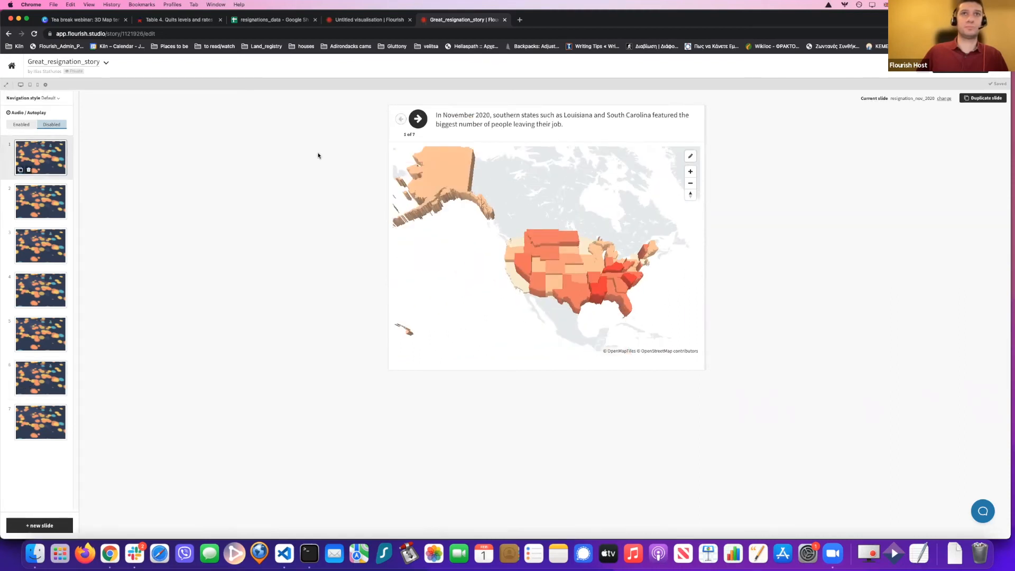
click(8, 85)
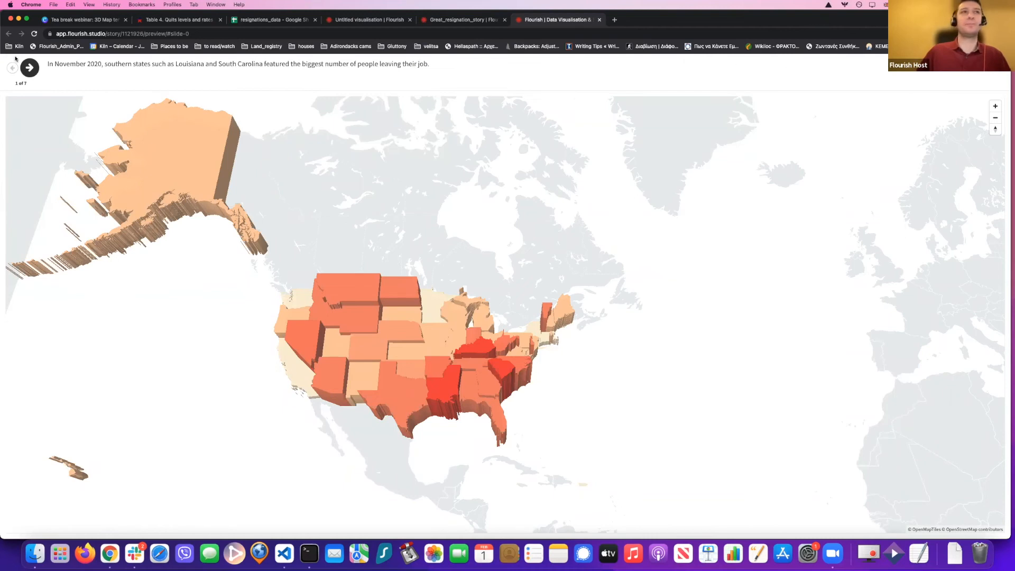
click(30, 66)
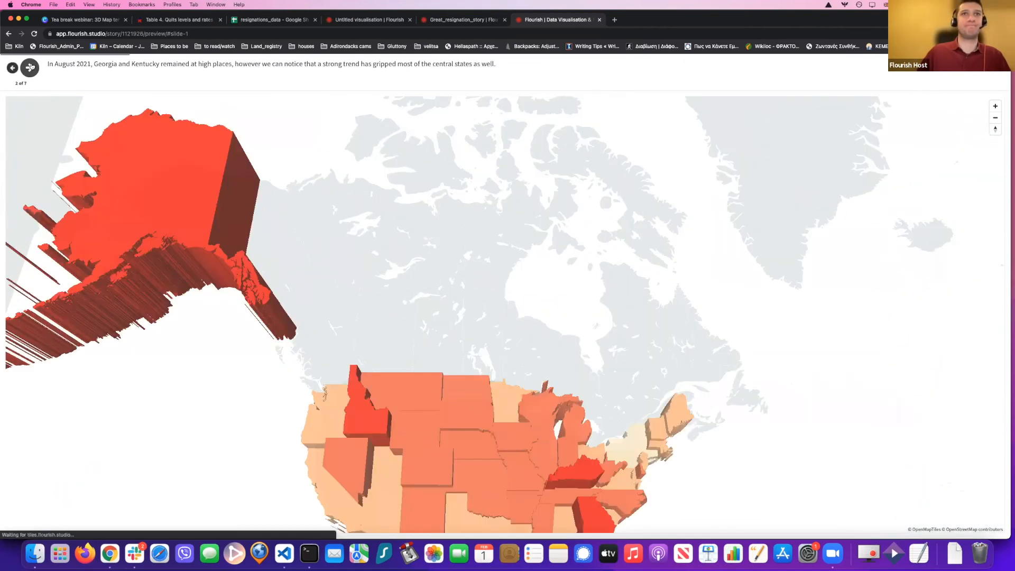
click(30, 67)
click(30, 66)
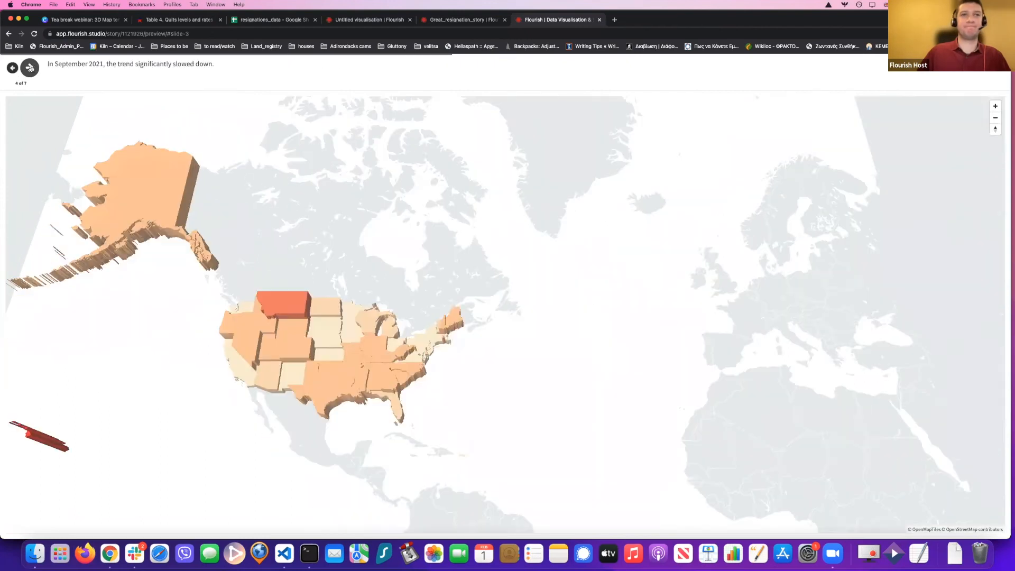
click(30, 66)
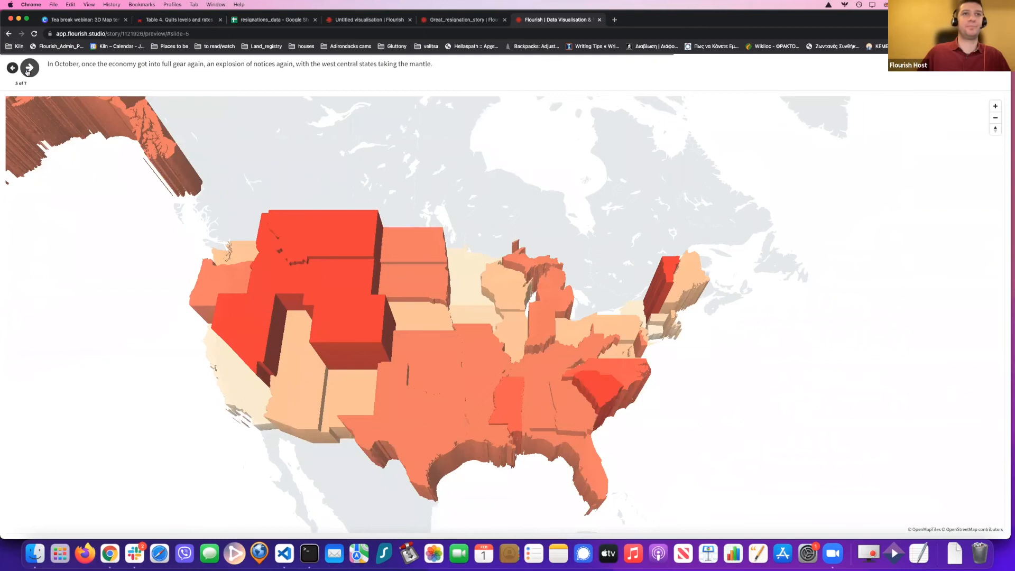
click(29, 69)
click(28, 70)
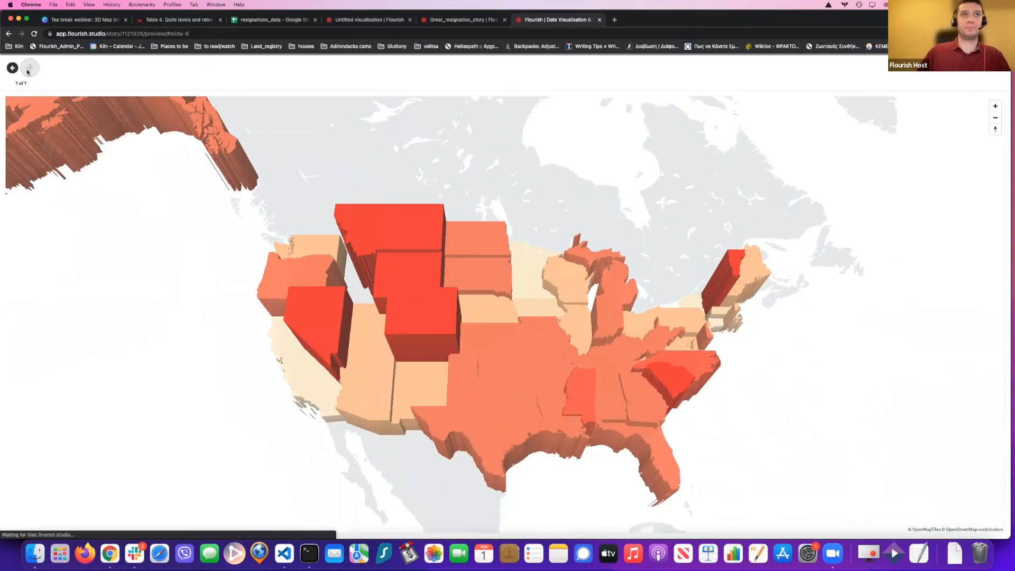
Switch to the Canva webinar deck, present from "Building a visual story" to "Raster tiles options", and open its linked list of public raster tile servers.
click(458, 20)
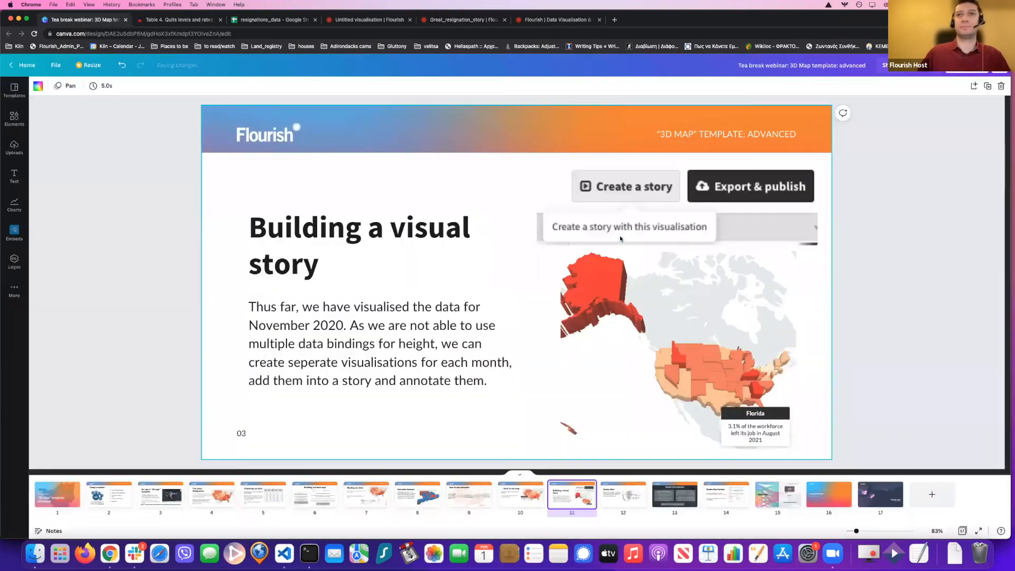
click(64, 22)
click(966, 66)
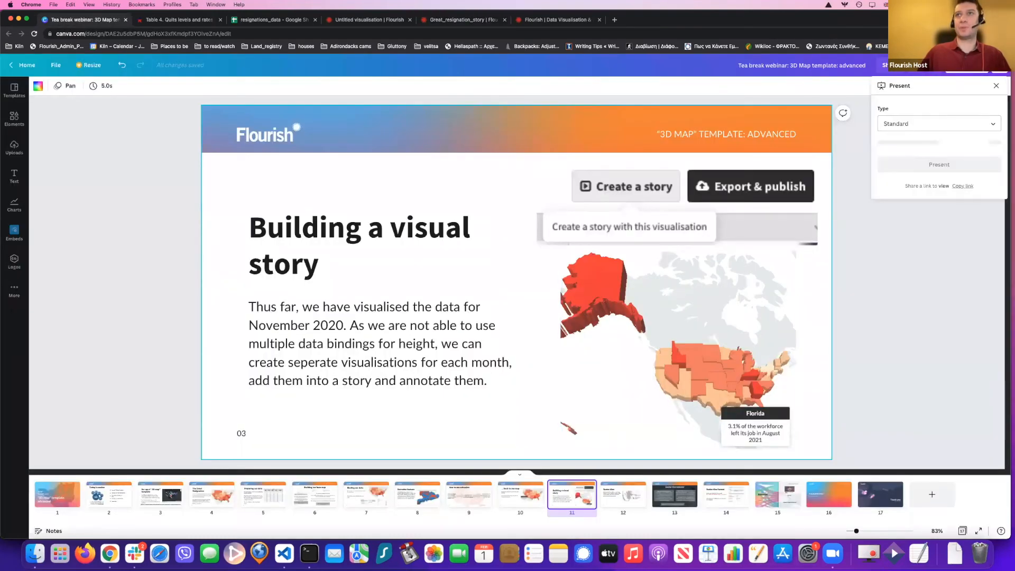
click(954, 153)
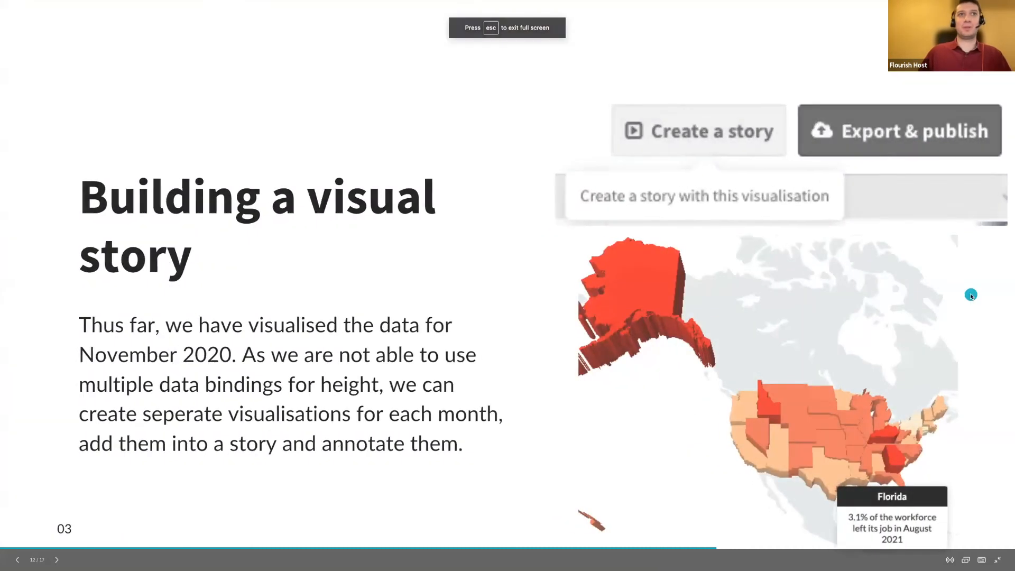
click(971, 296)
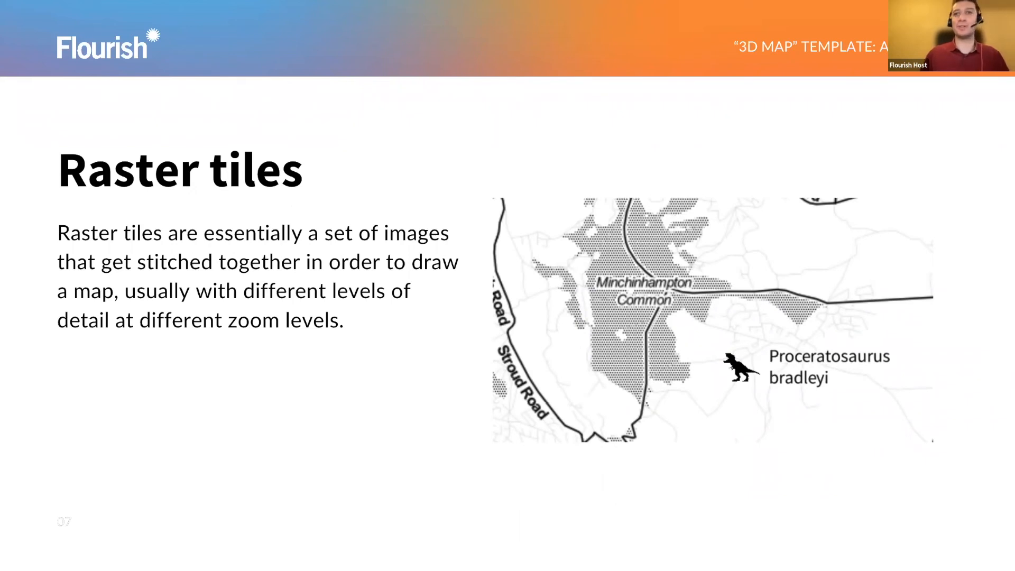
click(967, 312)
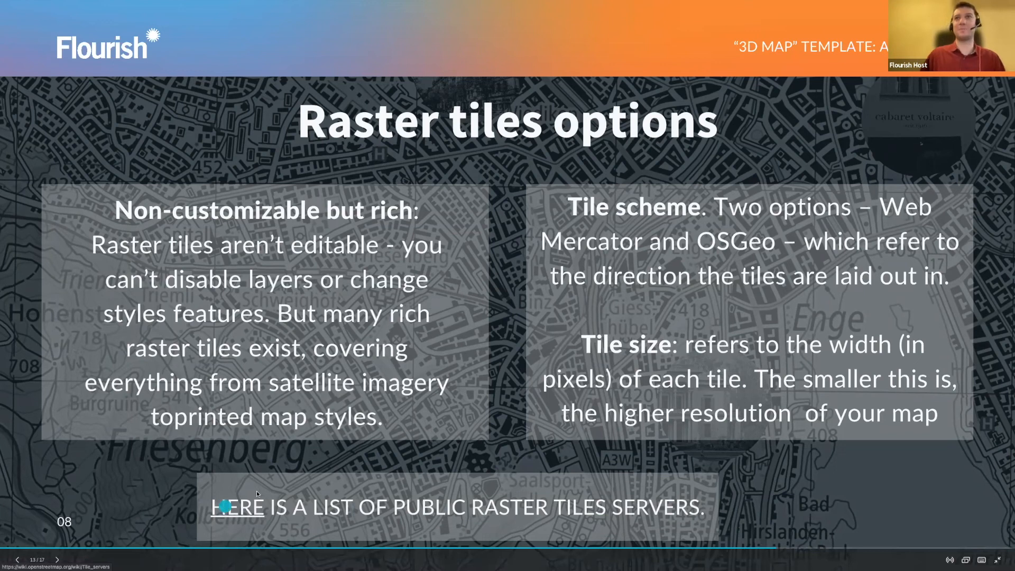
key(Escape)
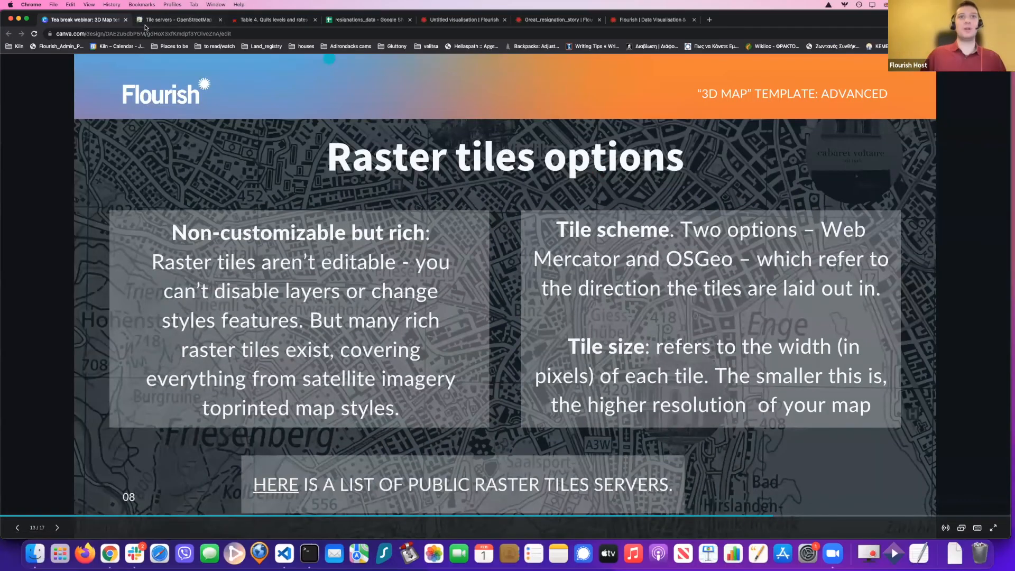
click(147, 21)
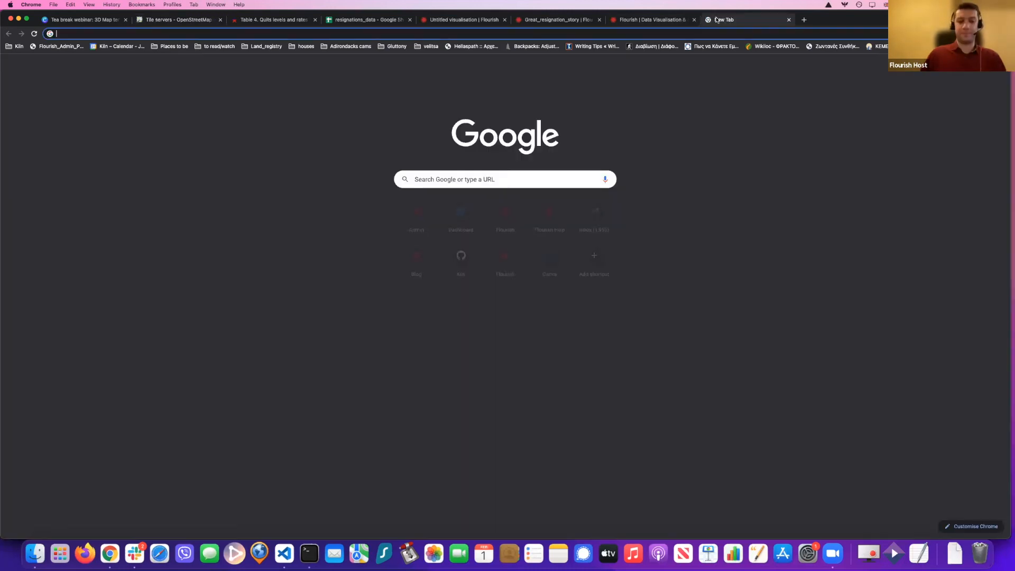
Create a new Flourish visualisation from the Marker map template's UK dinosaur fossils example and set its base map type to Raster.
click(708, 20)
text(app)
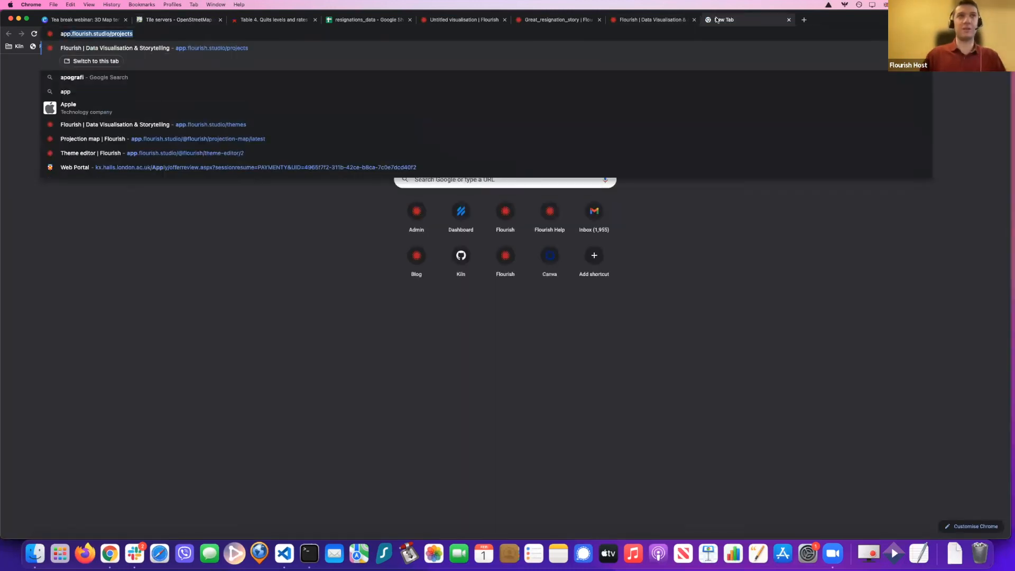
key(Return)
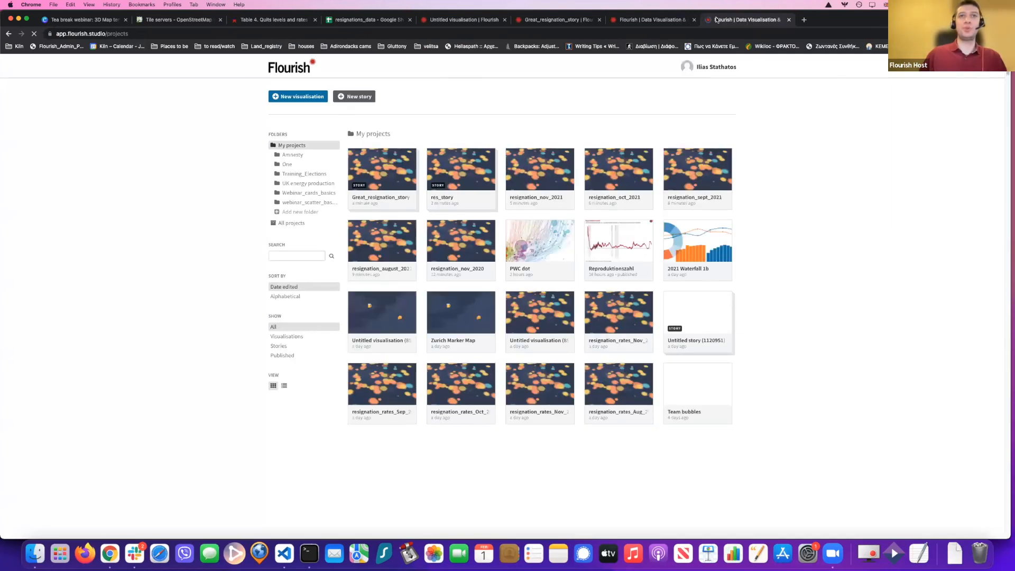
click(305, 98)
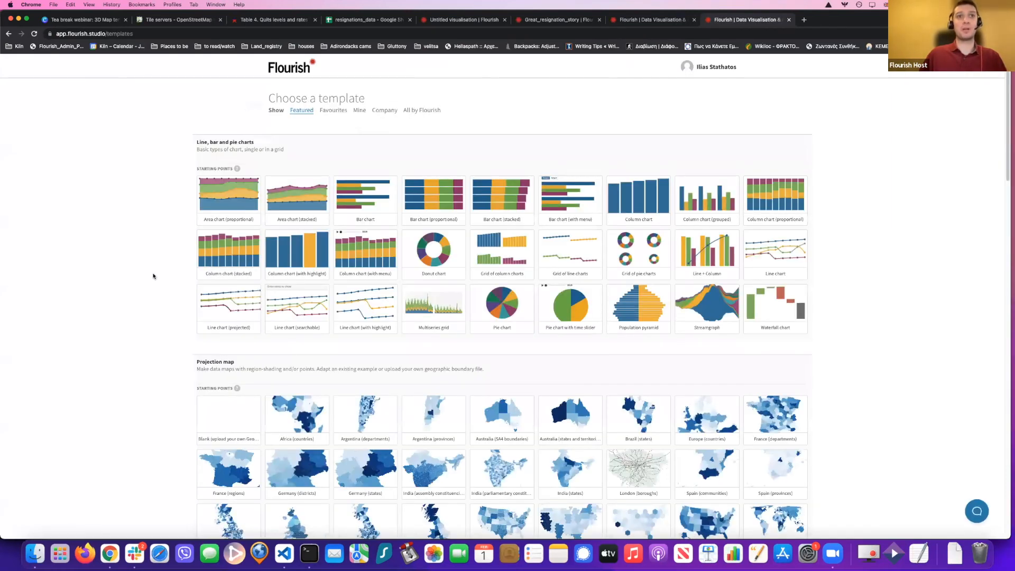
scroll(153, 276, down, 15)
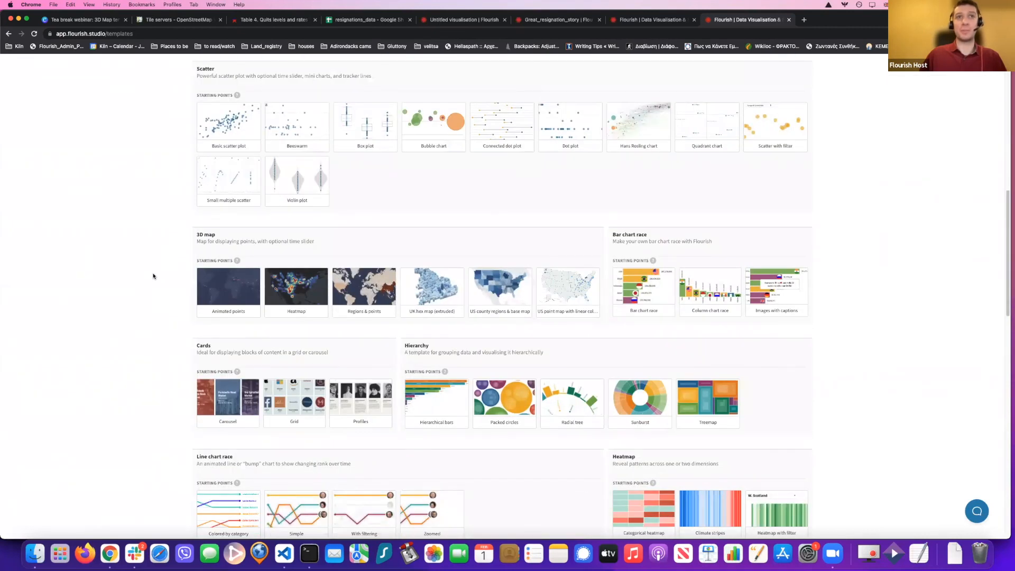
scroll(153, 276, down, 4)
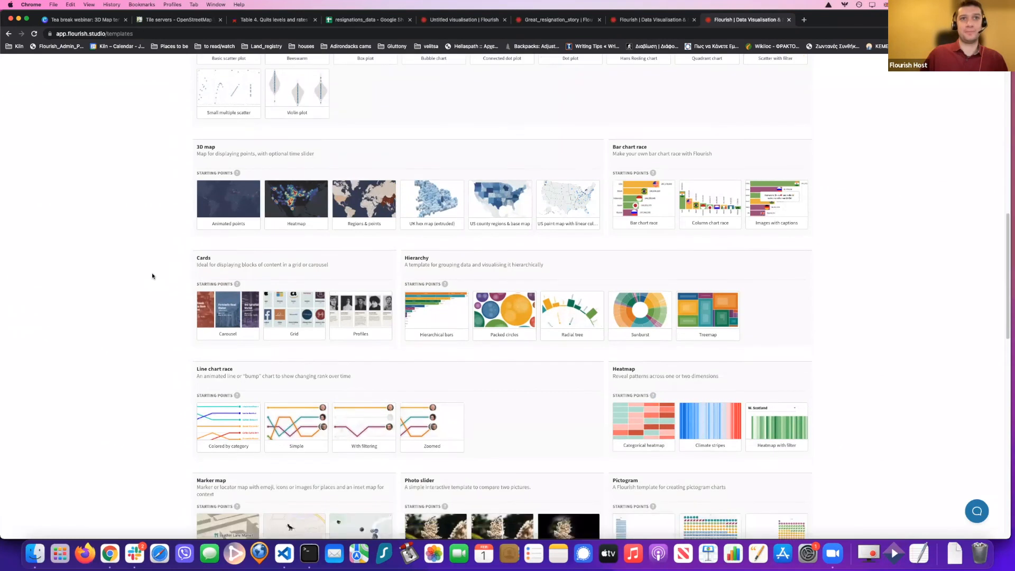
scroll(188, 301, down, 3)
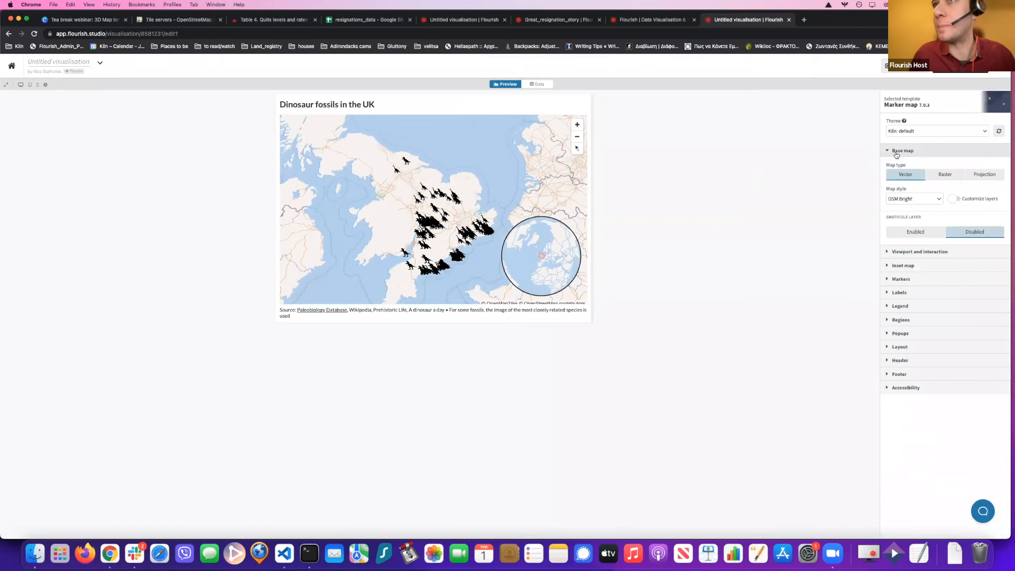
click(955, 175)
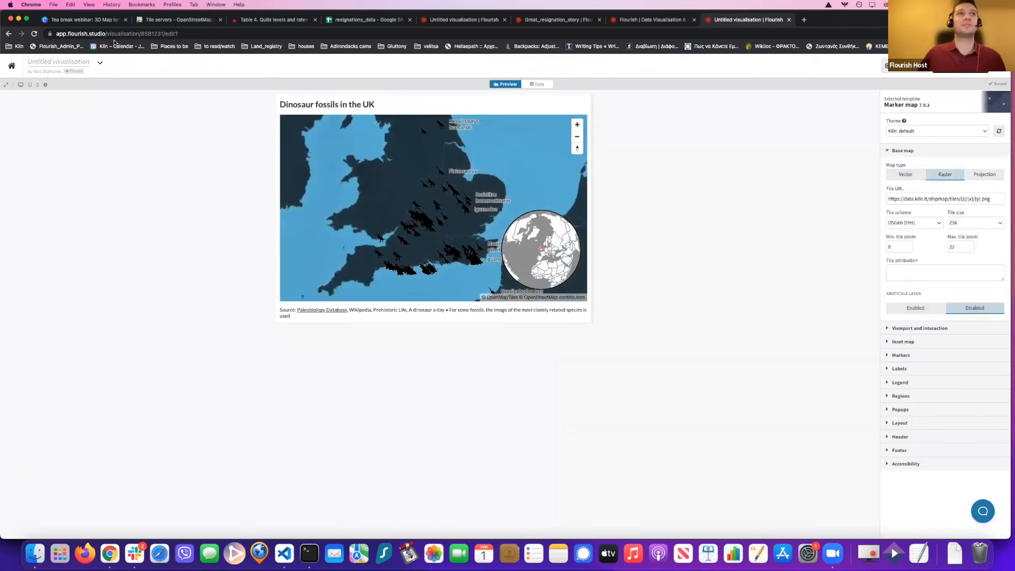
Return to the Canva deck, present the "Raster tiles format" slide full screen, and end the presentation.
click(107, 16)
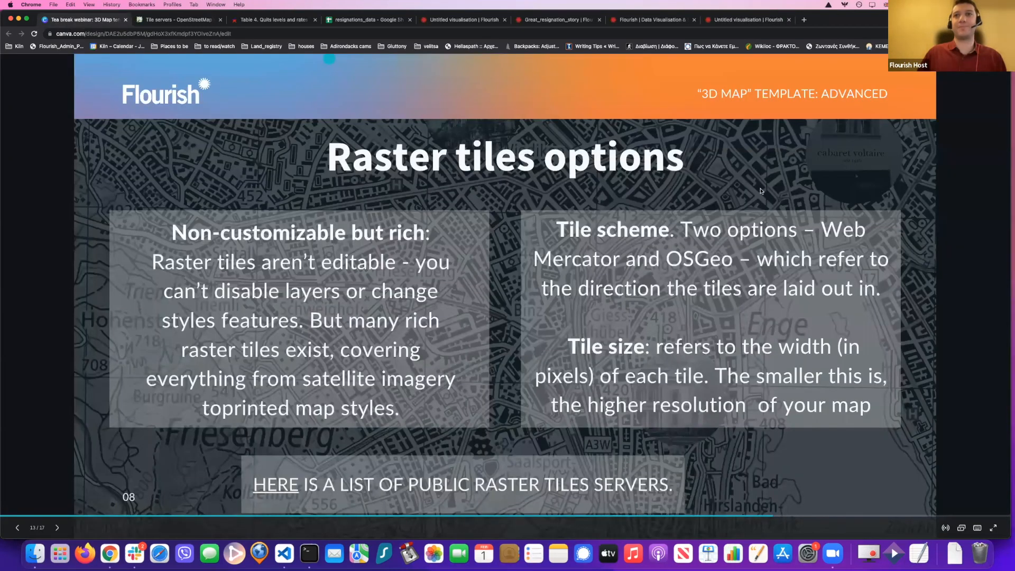
key(ctrl+super+f)
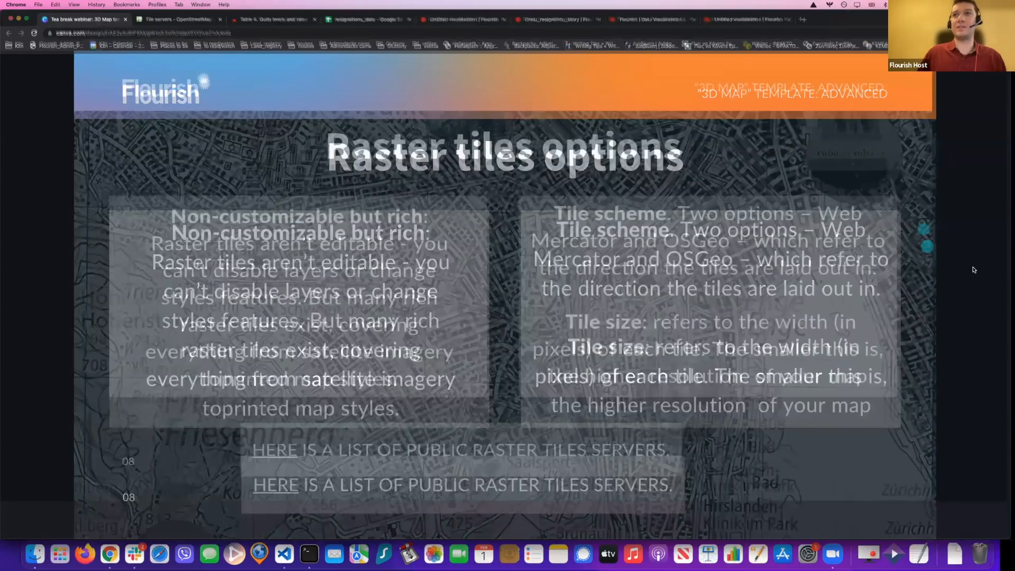
key(Left)
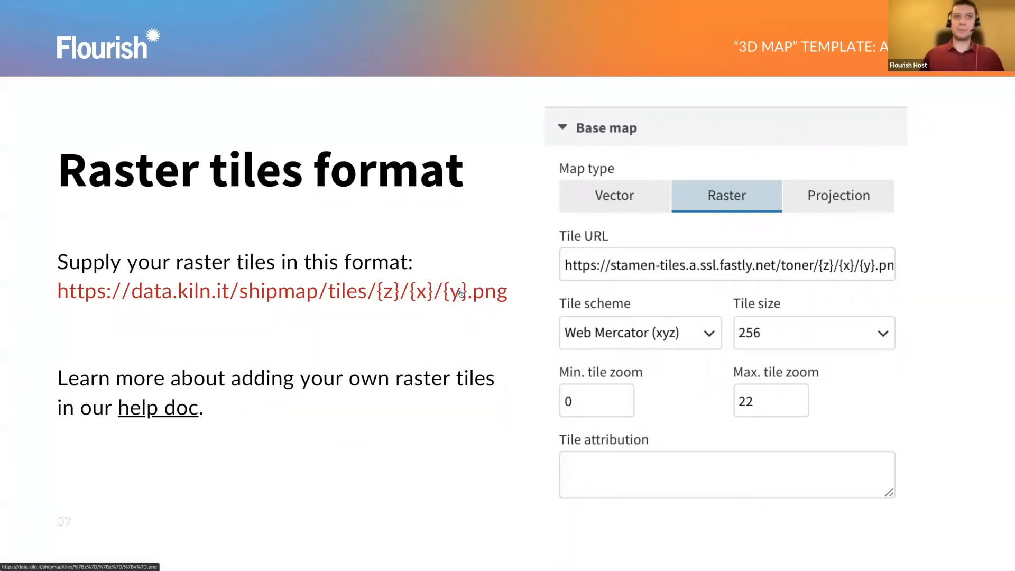
key(Escape)
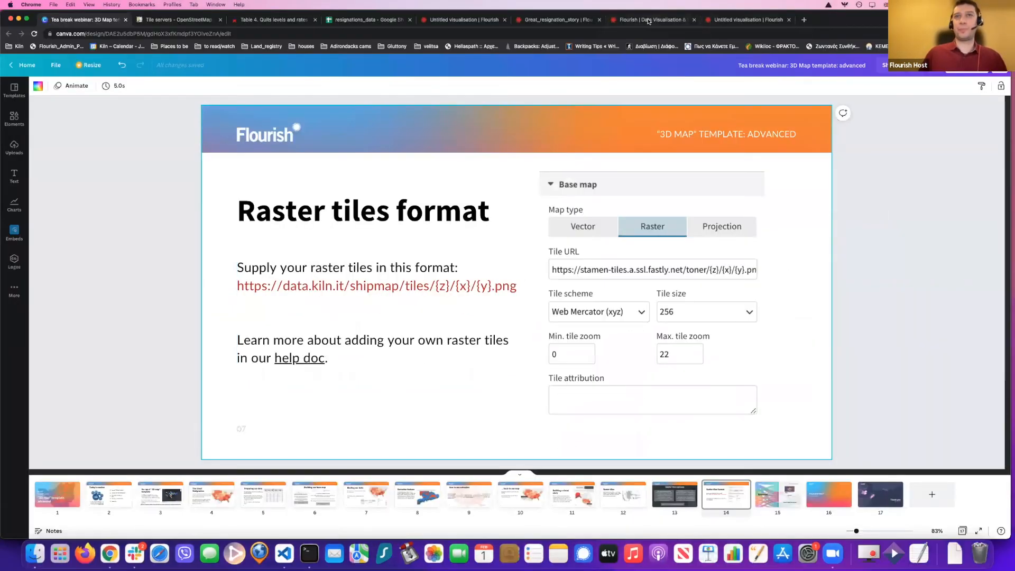
Switch to the OpenStreetMap wiki's tile servers list and copy the Stamen Toner tiles URL.
click(648, 21)
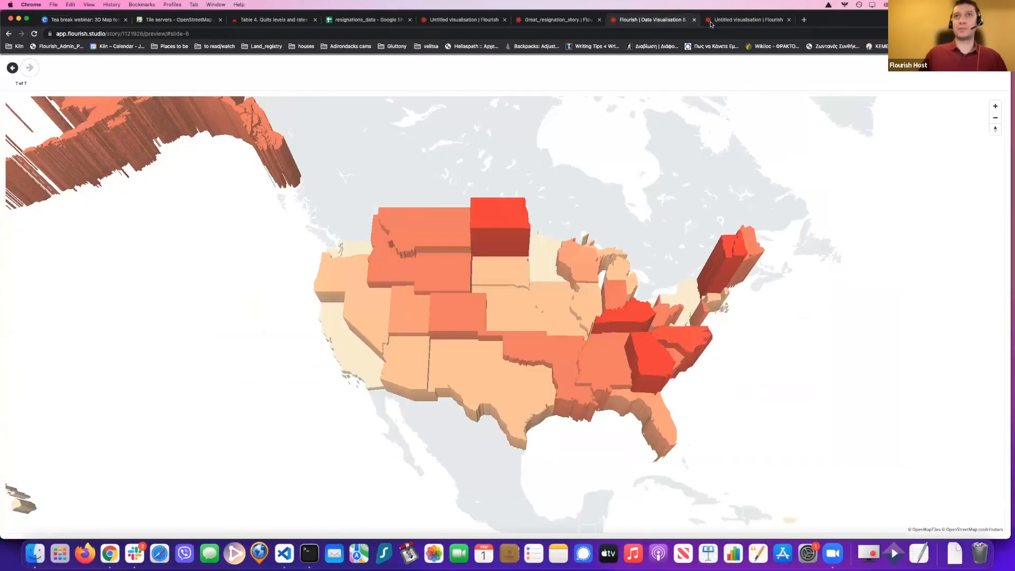
click(193, 20)
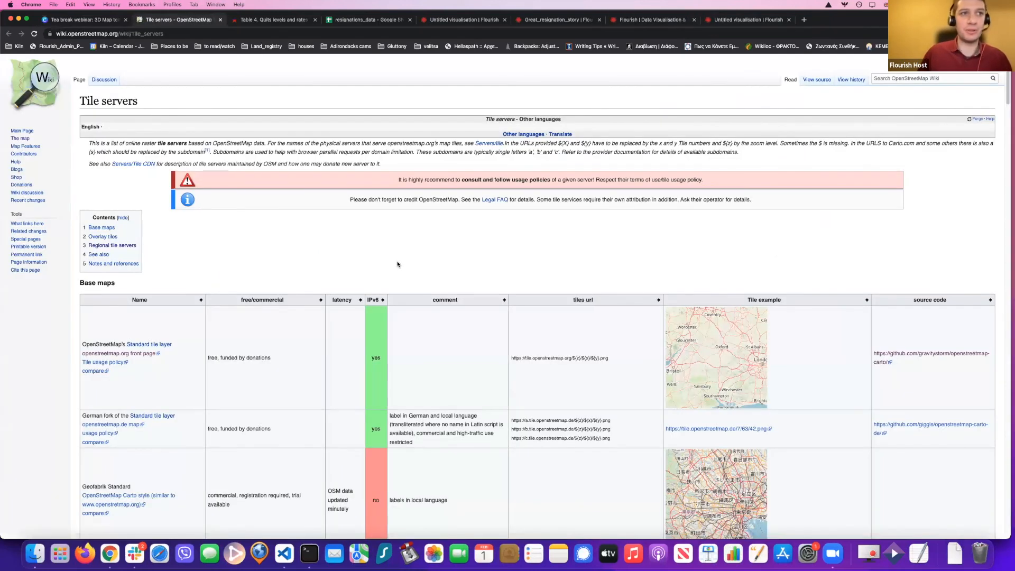
scroll(386, 298, down, 5)
scroll(385, 299, down, 3)
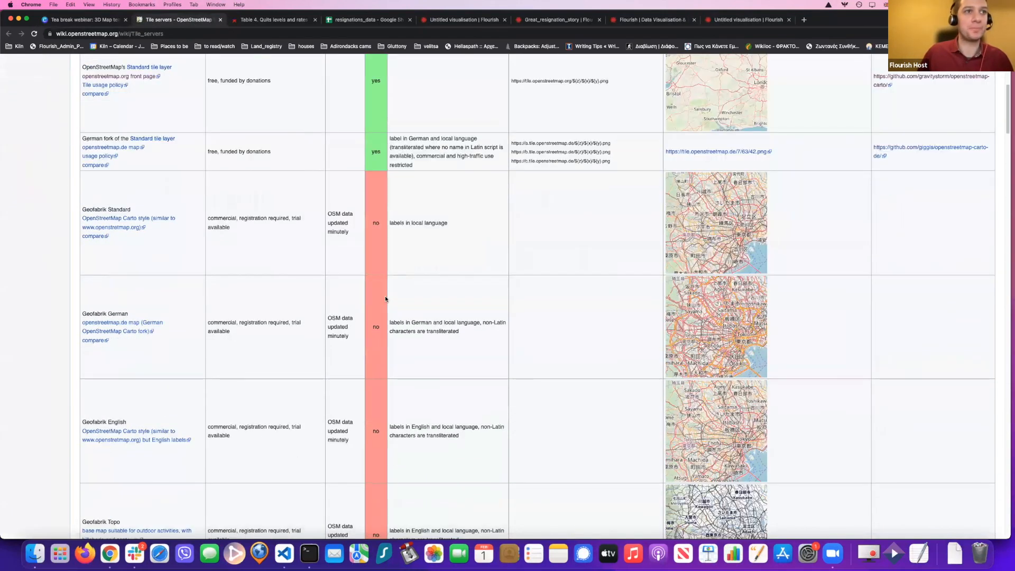
scroll(384, 297, down, 3)
scroll(389, 301, down, 3)
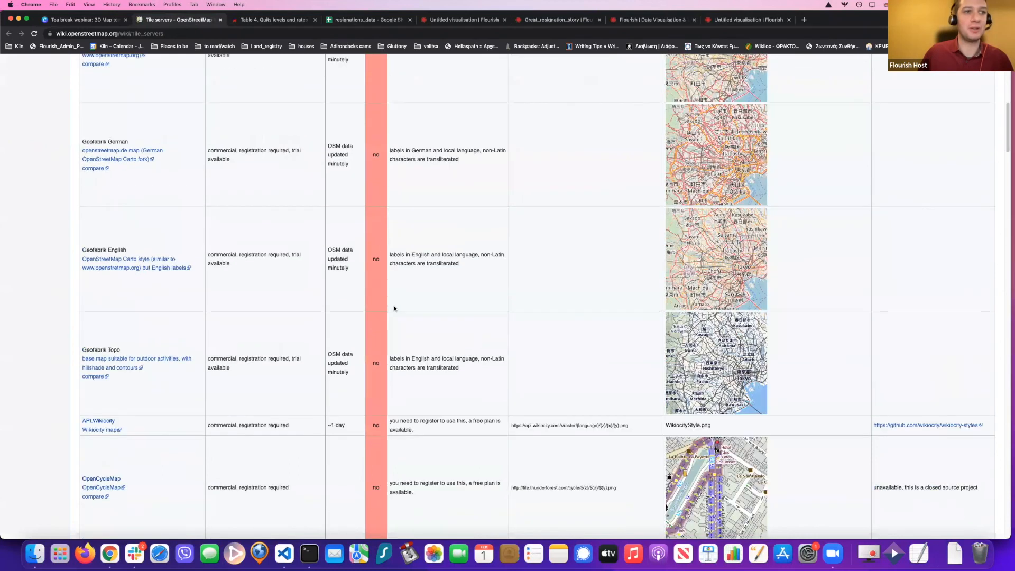
scroll(393, 309, down, 3)
scroll(394, 308, down, 3)
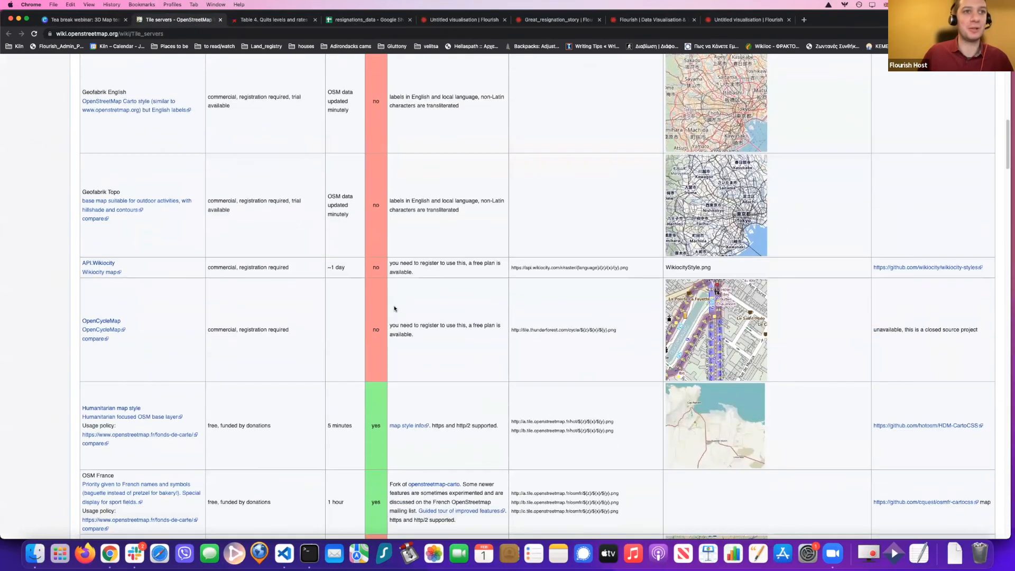
scroll(394, 309, down, 10)
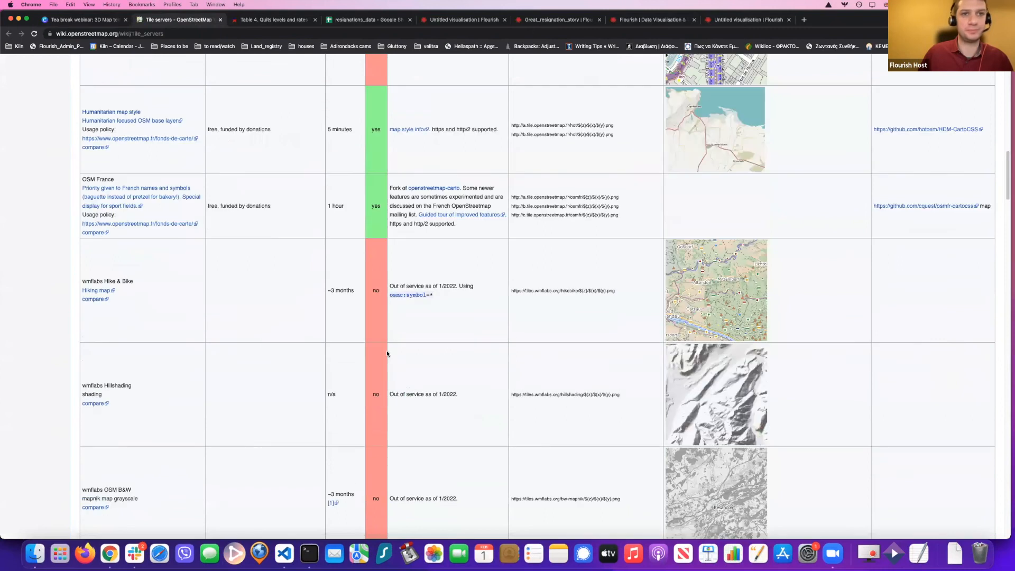
scroll(628, 476, down, 6)
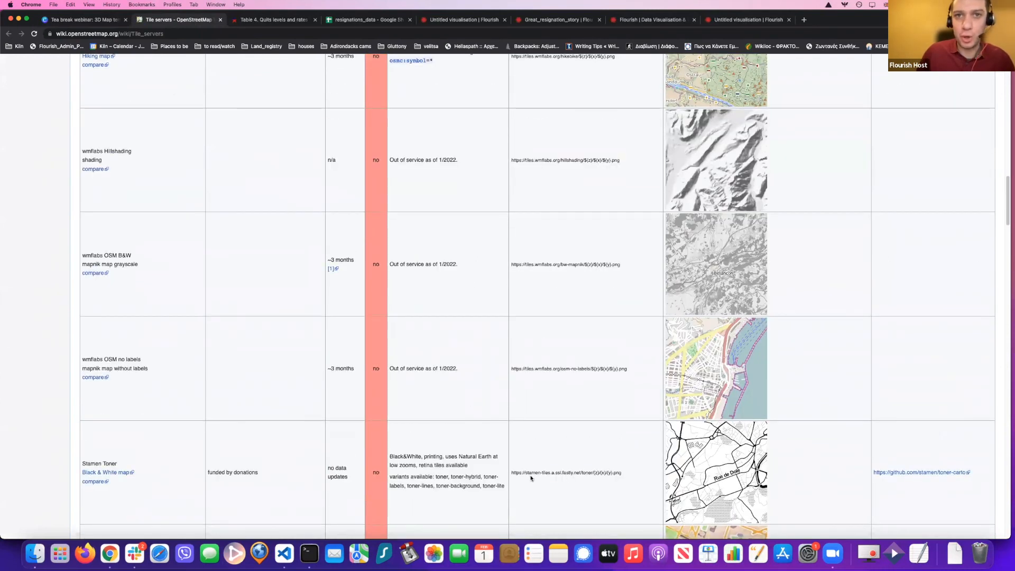
triple_click(513, 472)
key(cmd+c)
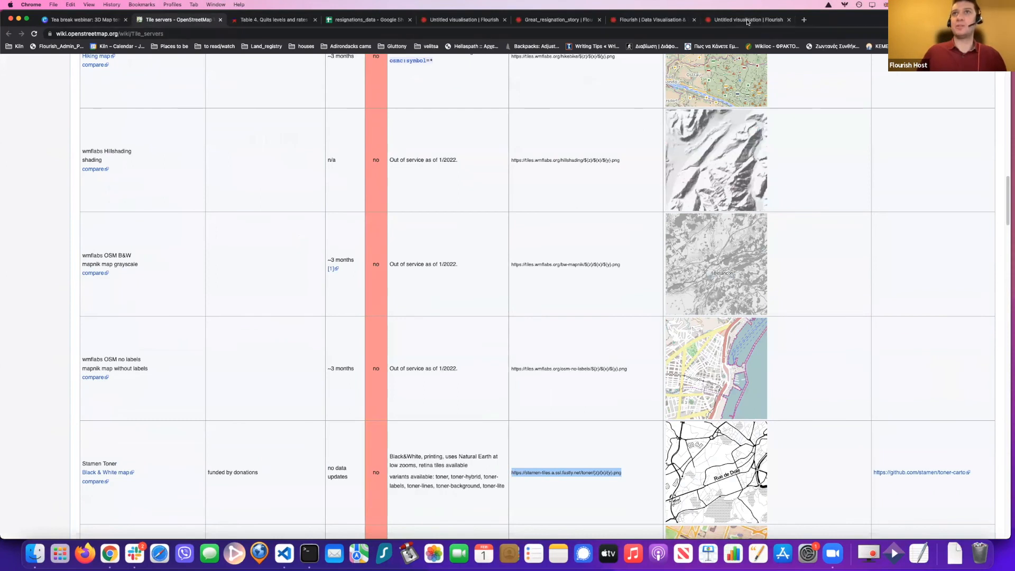
Replace the UK dinosaur fossils marker map's raster tile URL with the copied Stamen Toner URL.
click(748, 22)
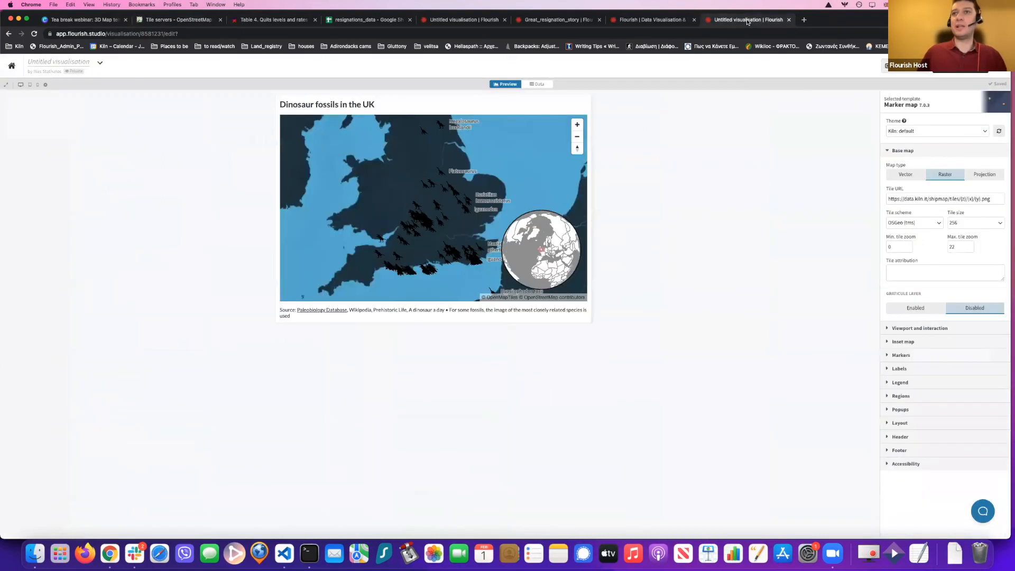
triple_click(949, 198)
key(cmd+v)
click(852, 221)
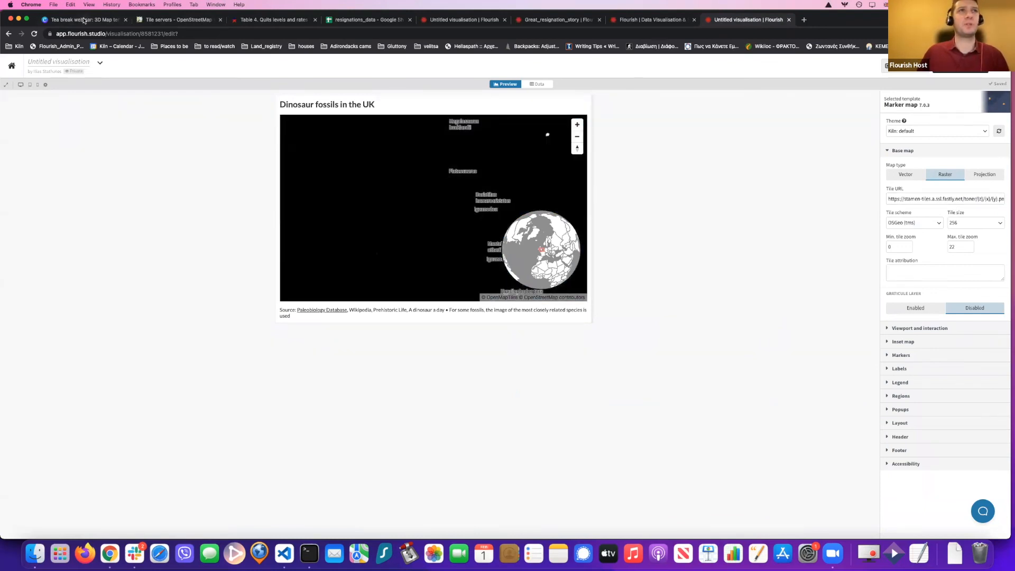
Copy the Stamen Watercolor tiles URL from the wiki list and try it as the marker map's tile URL.
click(159, 20)
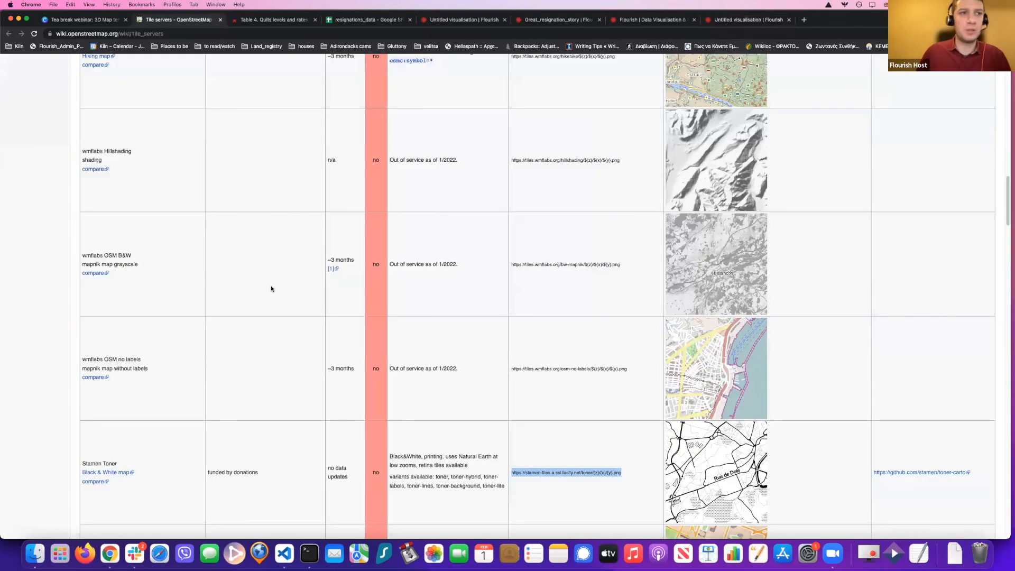
scroll(264, 358, down, 3)
scroll(262, 357, down, 10)
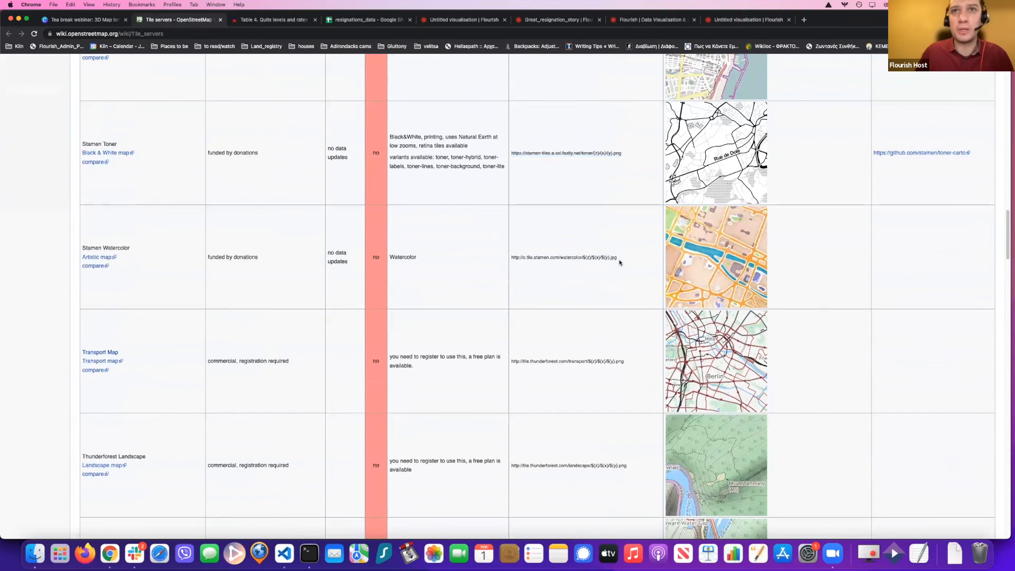
triple_click(511, 257)
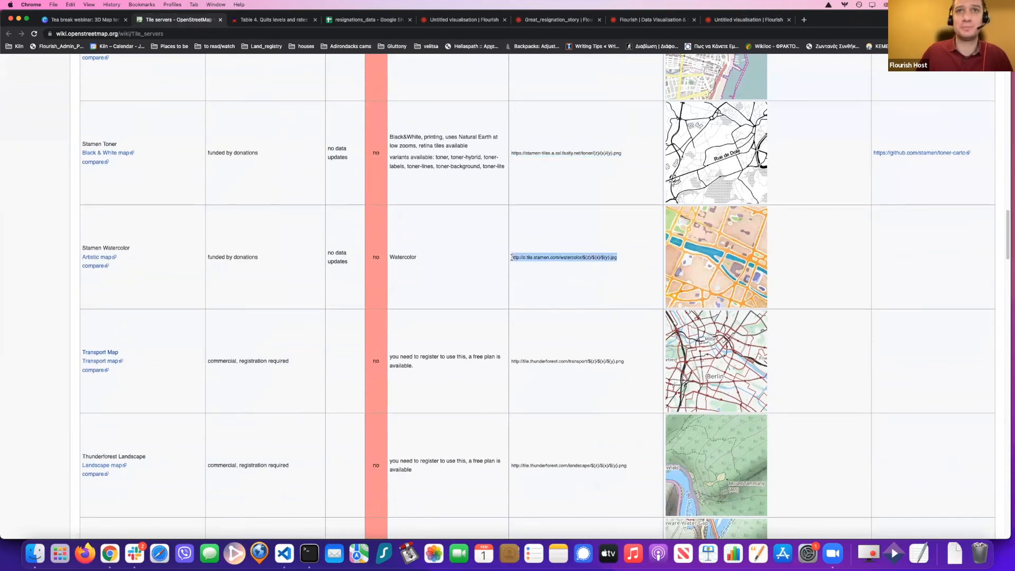
key(super+c)
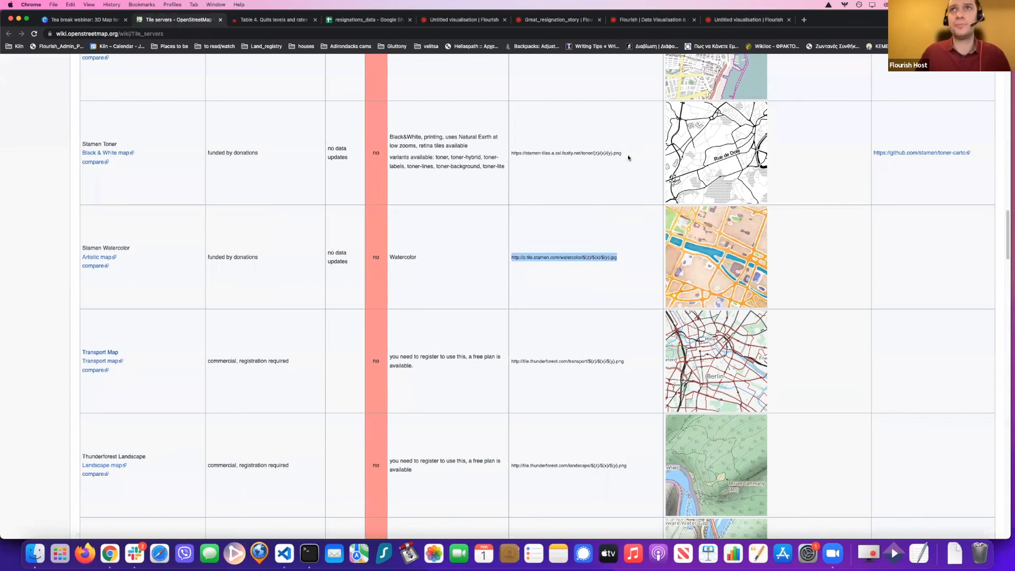
click(748, 20)
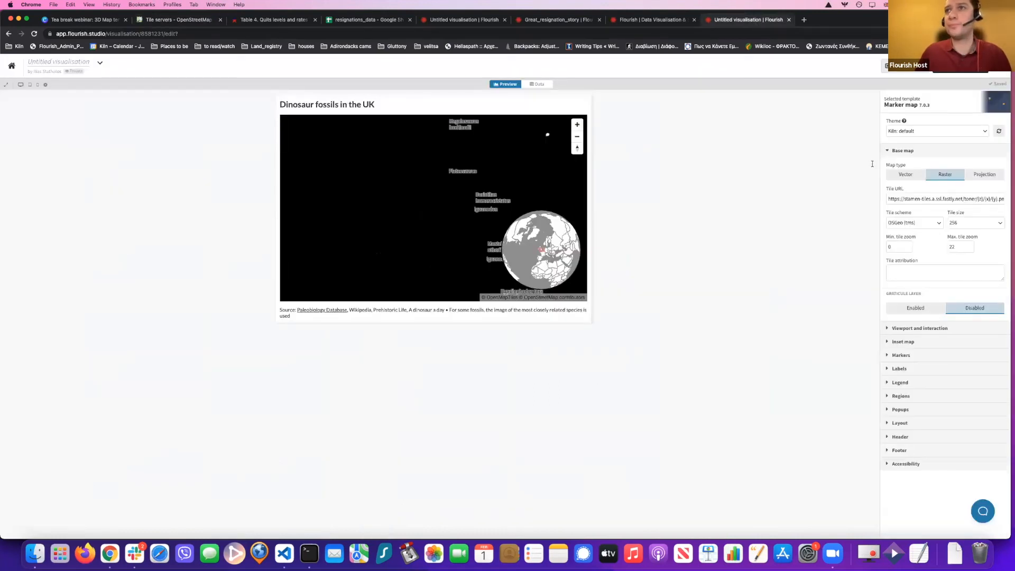
click(937, 199)
key(super+a)
key(super+v)
click(840, 241)
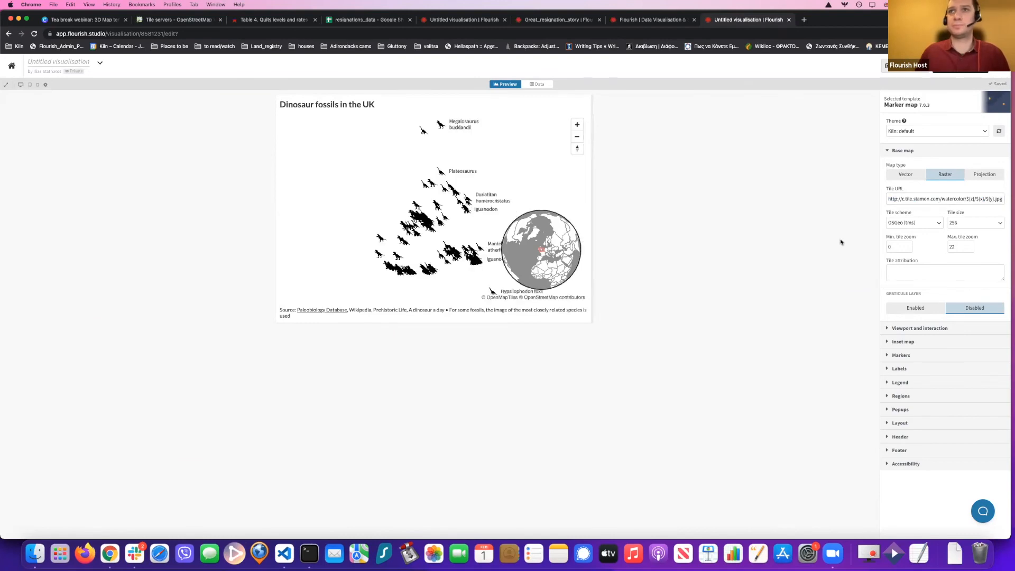
Copy the Stamen Toner tiles URL from the wiki list again and put it back as the marker map's tile URL.
click(101, 21)
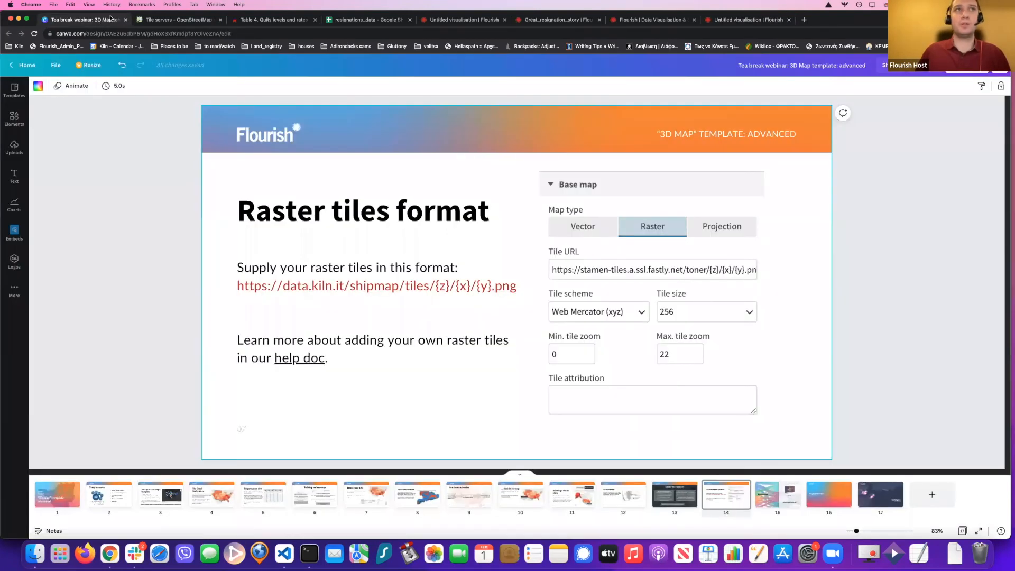
click(161, 24)
drag(622, 152, 512, 153)
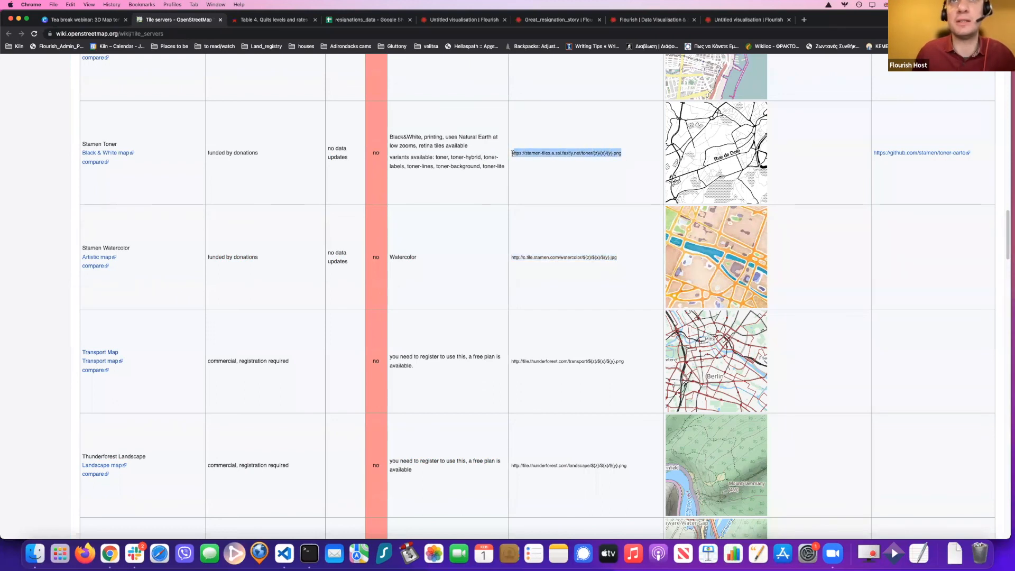
key(super+c)
click(711, 23)
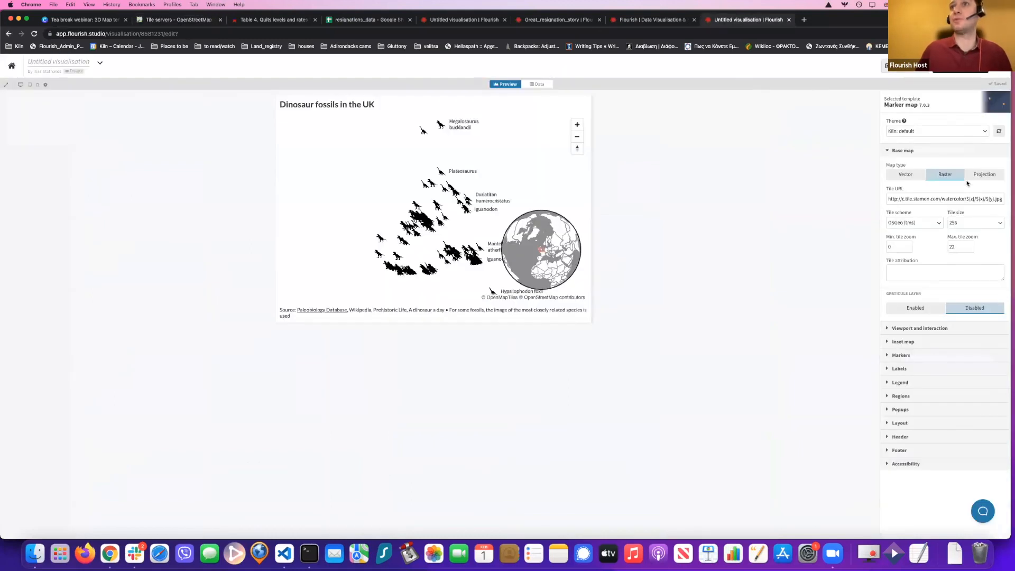
triple_click(951, 196)
key(super+v)
click(846, 231)
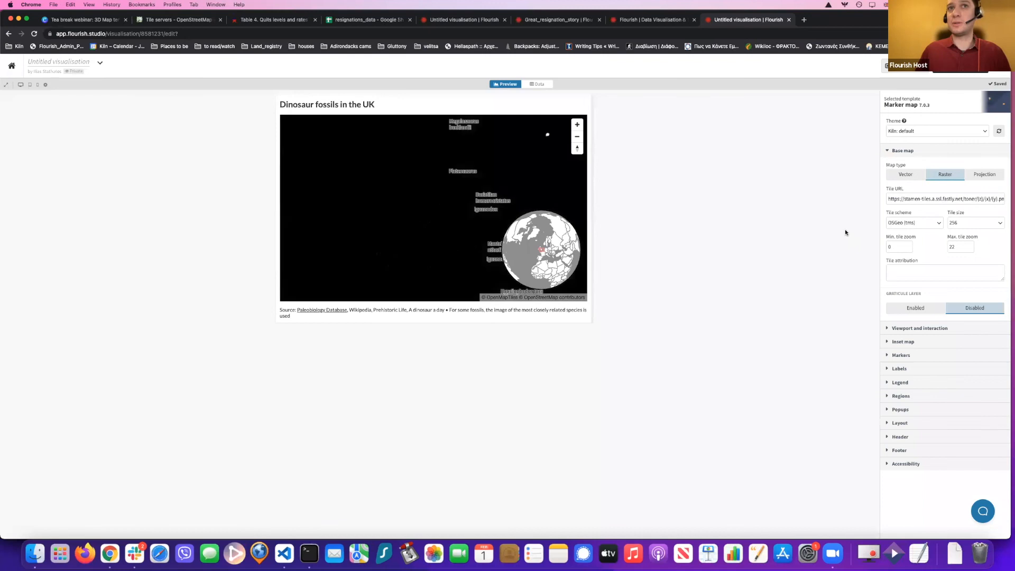
click(577, 136)
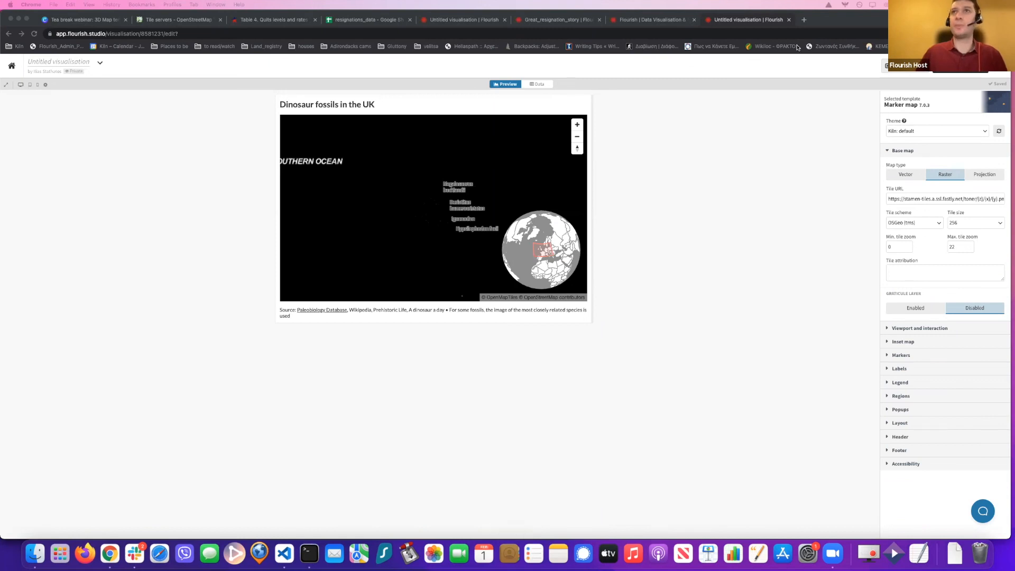
Open the other dinosaur fossils marker map, visualisation 8572467, from its copied link in a new browser tab.
click(803, 21)
key(super+v)
key(Return)
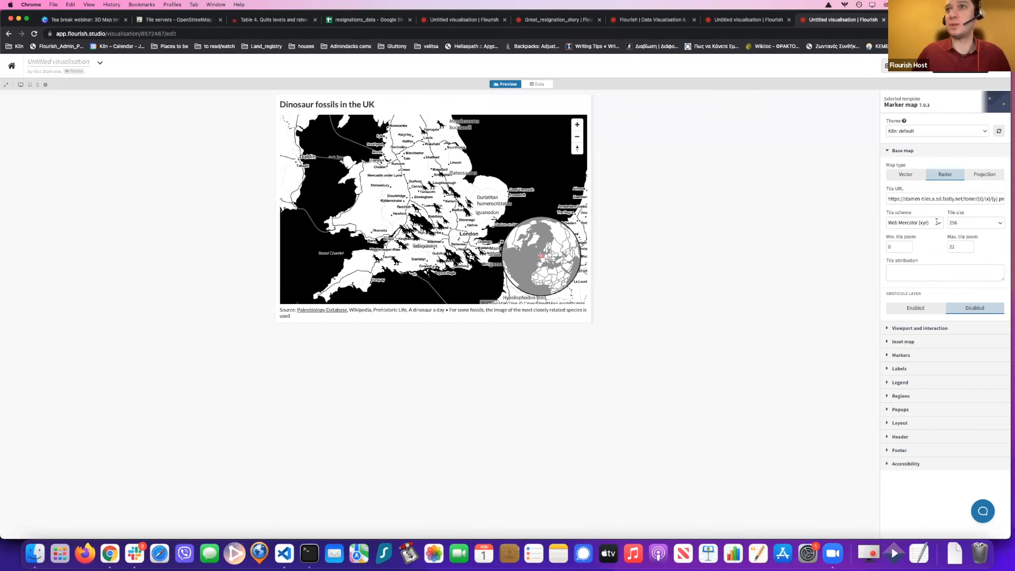
Switch this map's tile scheme to OSGeo (tms), then return it to Web Mercator (xyz).
click(929, 224)
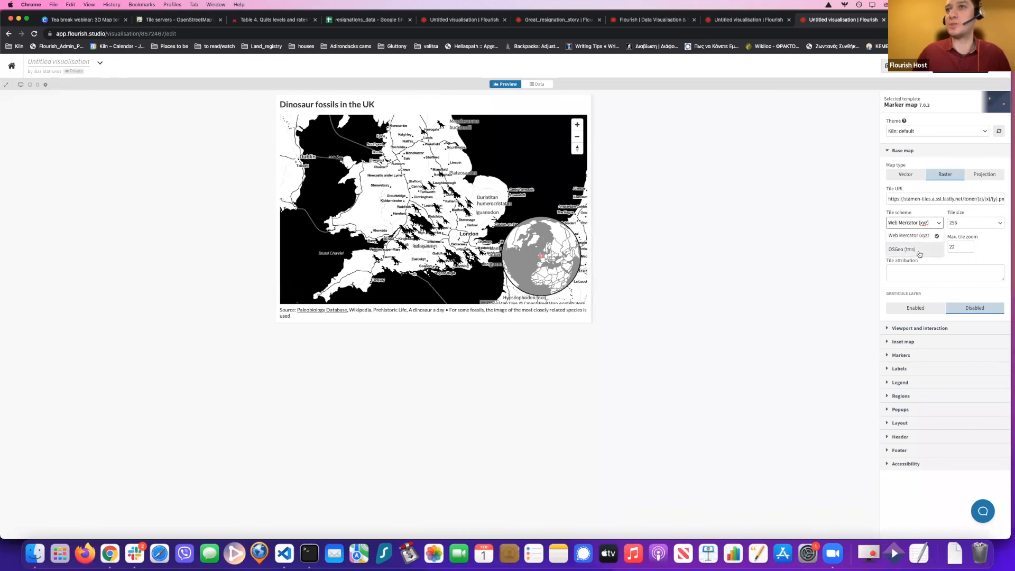
click(879, 259)
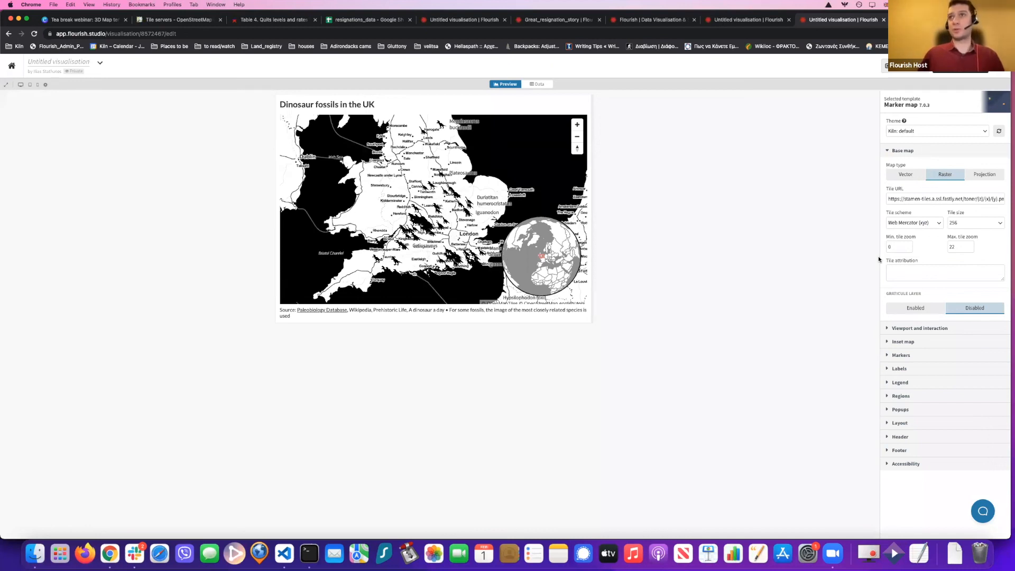
click(909, 219)
click(911, 232)
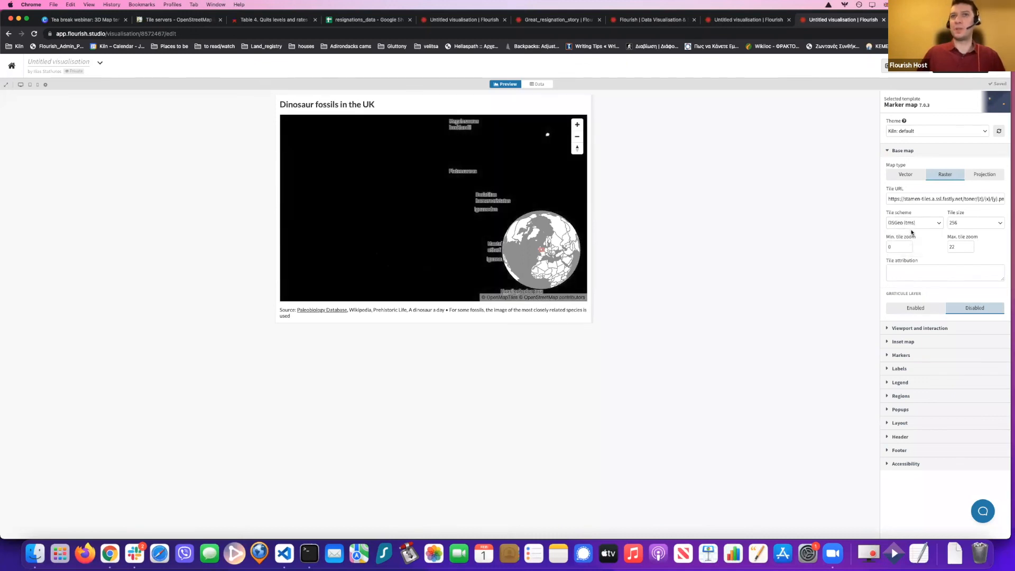
click(911, 223)
click(910, 228)
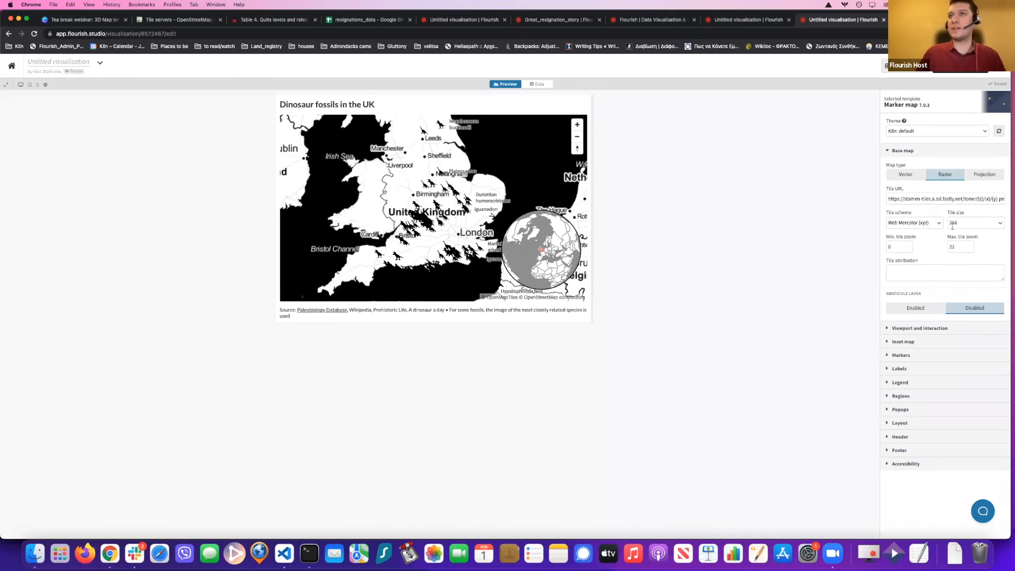
Review the tile scheme and tile size notes on the Canva deck's "Raster tiles options" slide, then return to "Raster tiles format".
click(70, 20)
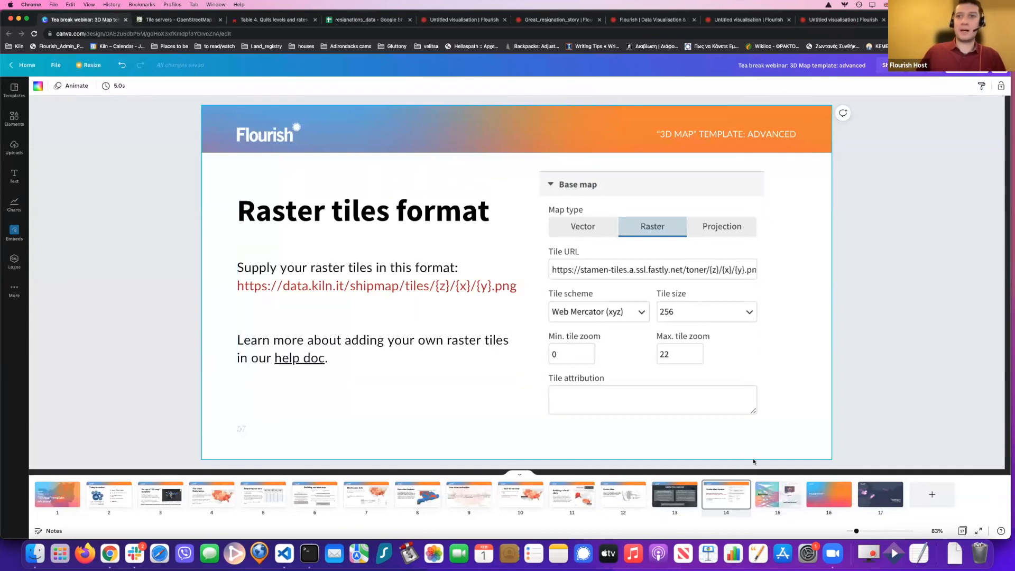
click(664, 505)
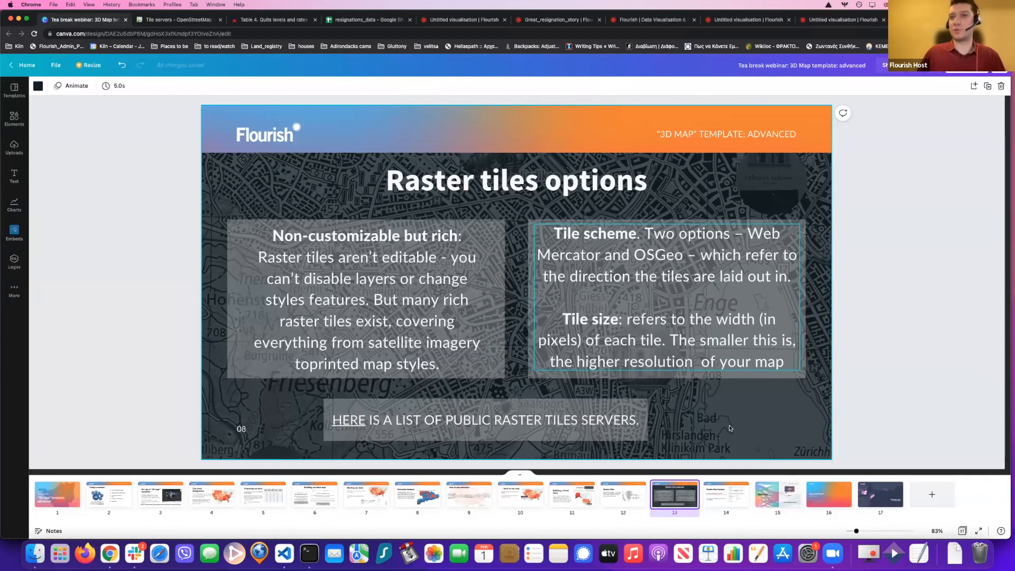
click(740, 486)
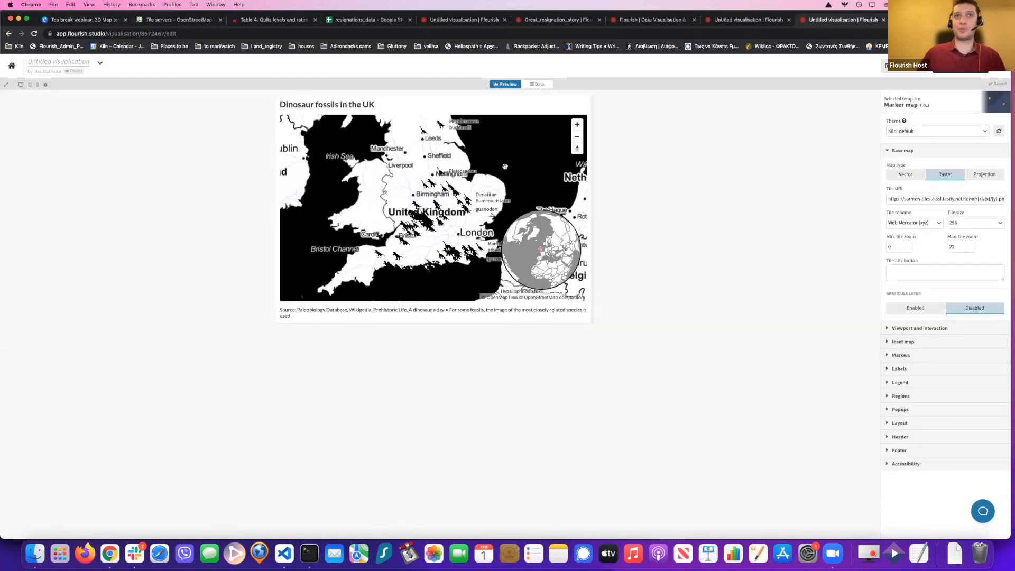
Return to the Flourish marker map and examine the Stamen Toner tiles at increasing zoom levels around the fossil markers in central England.
click(821, 20)
scroll(408, 186, up, 3)
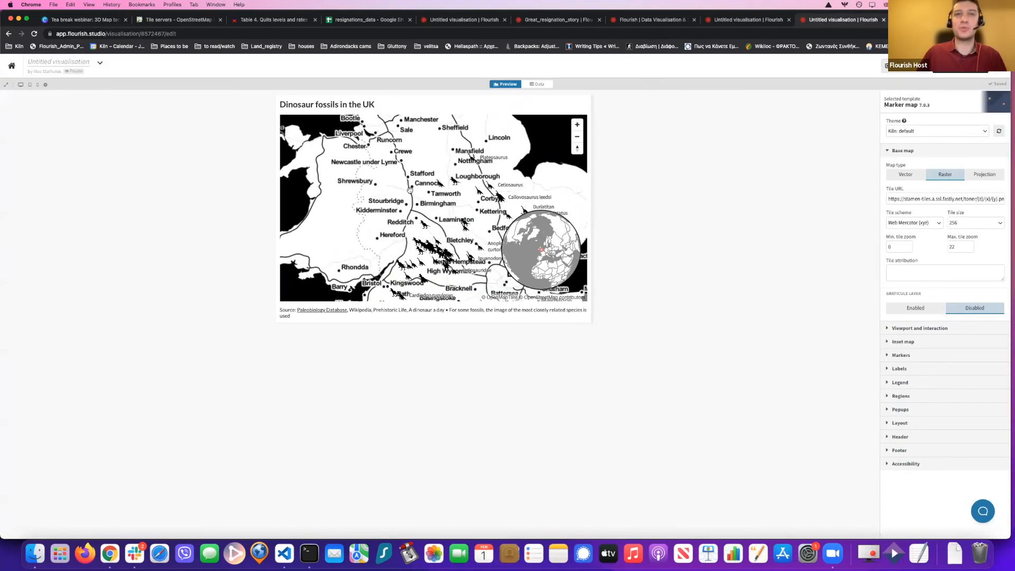
scroll(408, 195, up, 3)
drag(415, 218, 367, 173)
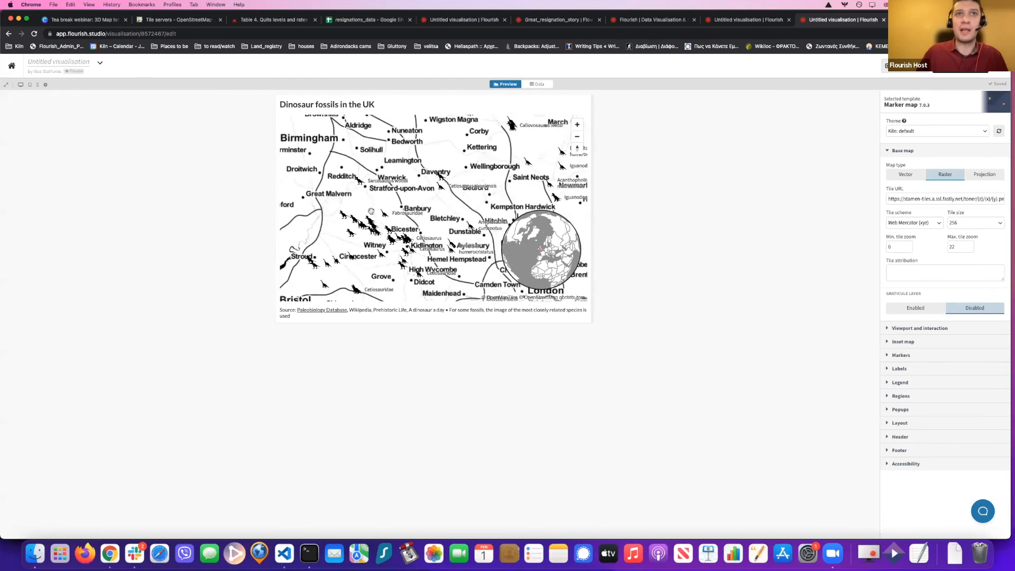
scroll(379, 168, up, 5)
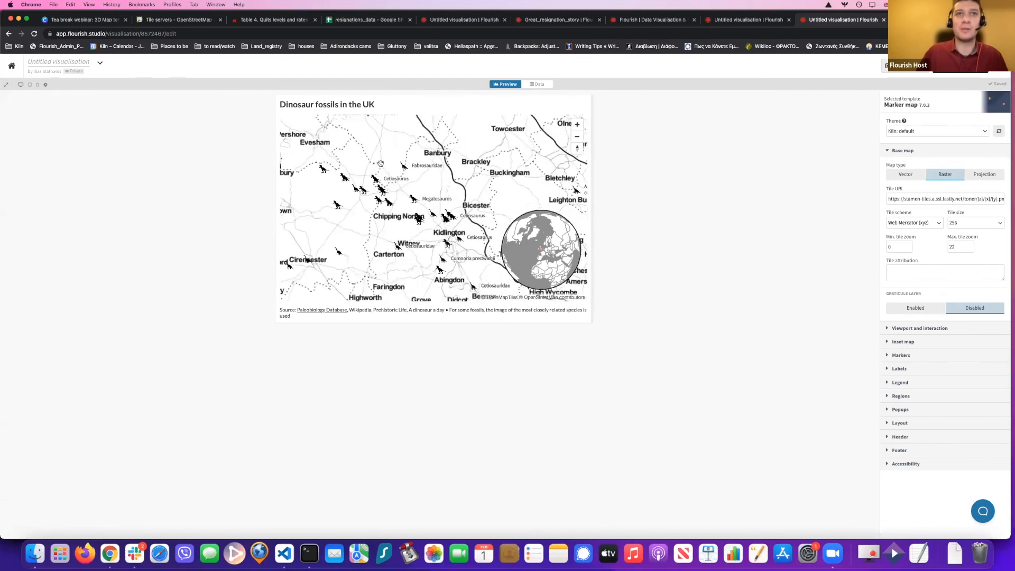
scroll(390, 180, up, 2)
scroll(391, 180, up, 2)
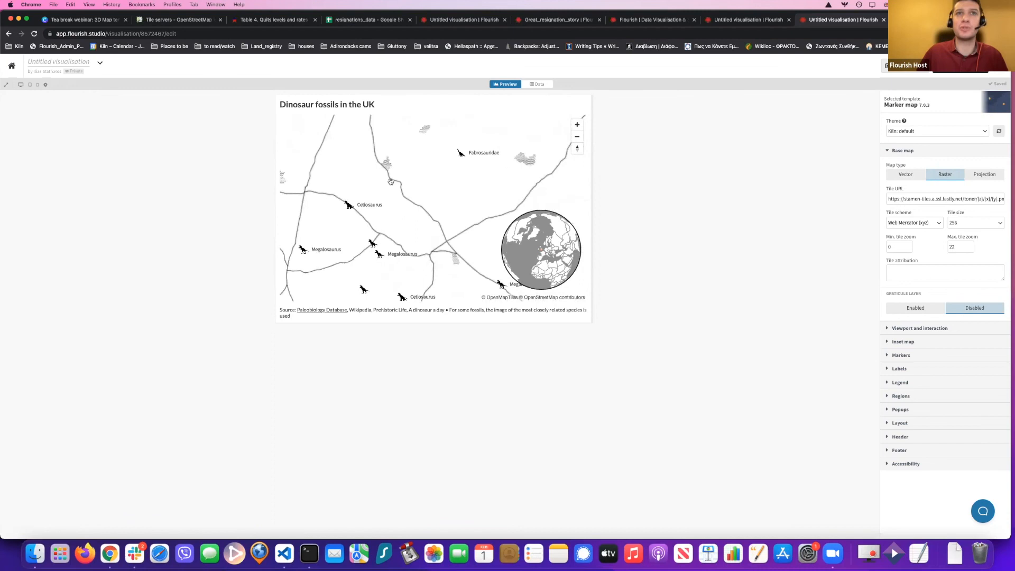
scroll(402, 183, up, 3)
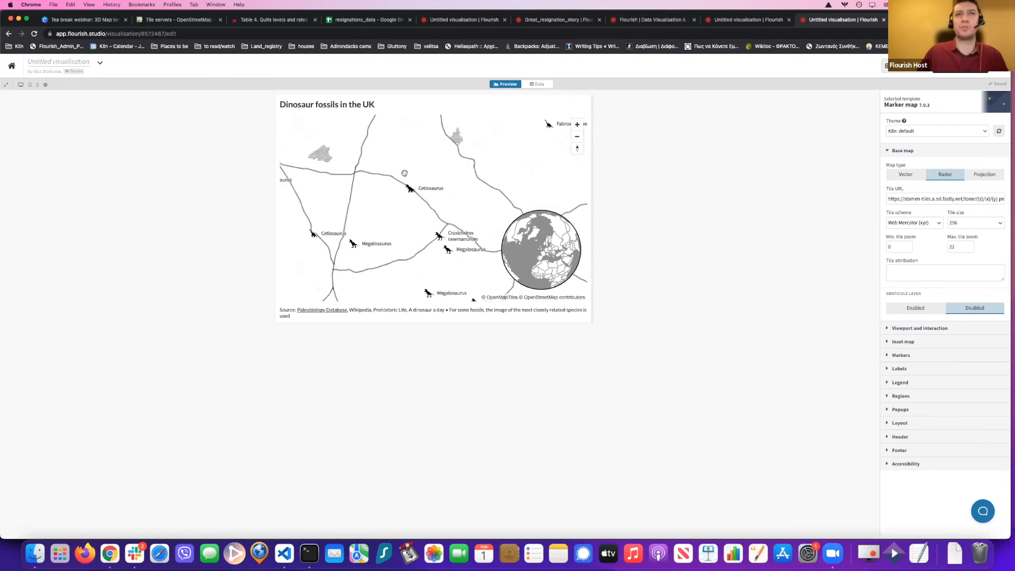
scroll(400, 188, up, 2)
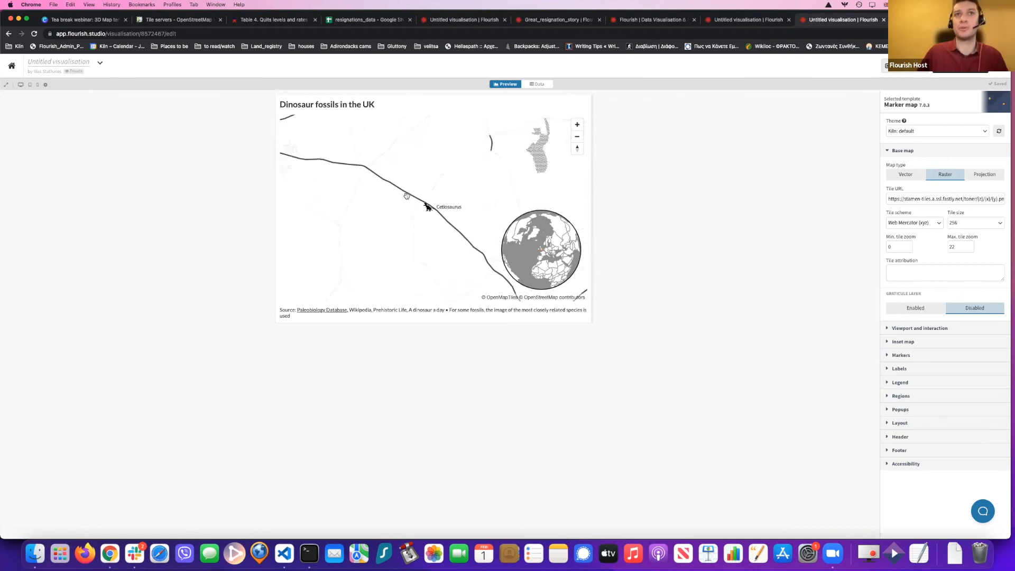
drag(408, 195, 320, 179)
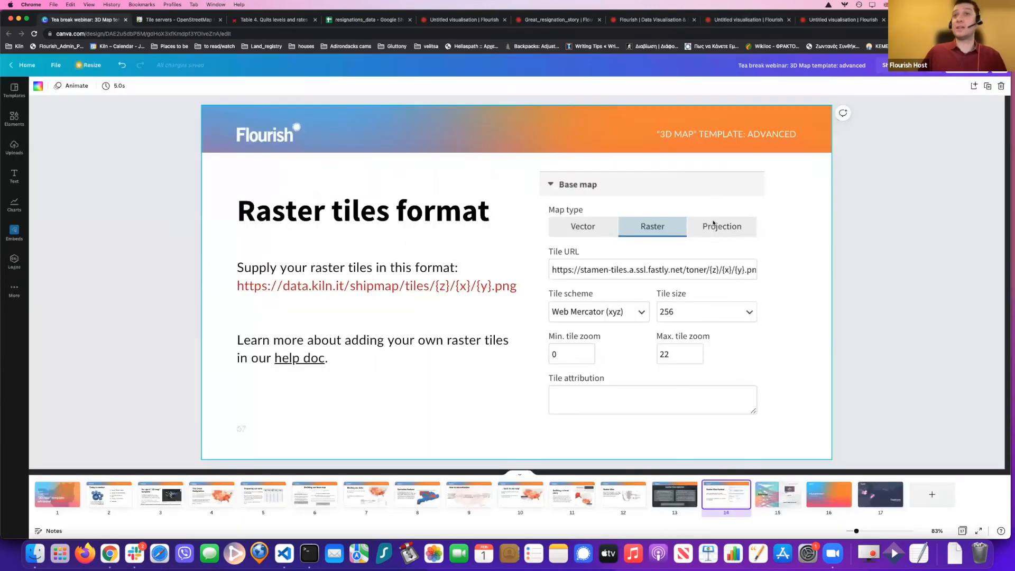
Switch to the Canva deck, present the "Raster tiles format" slide full screen, and advance to the "Resources" slide.
click(90, 22)
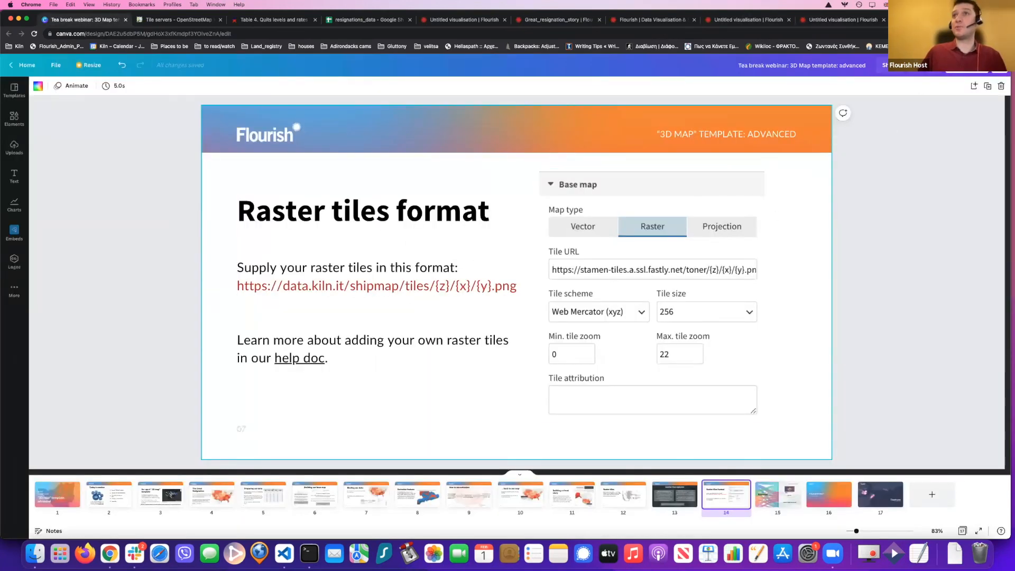
click(968, 66)
click(960, 148)
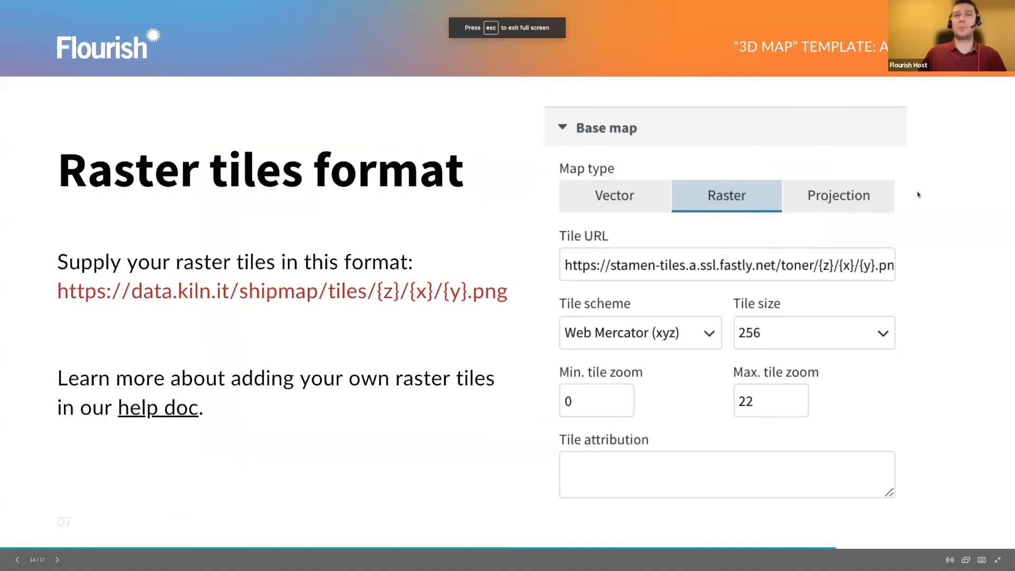
click(928, 186)
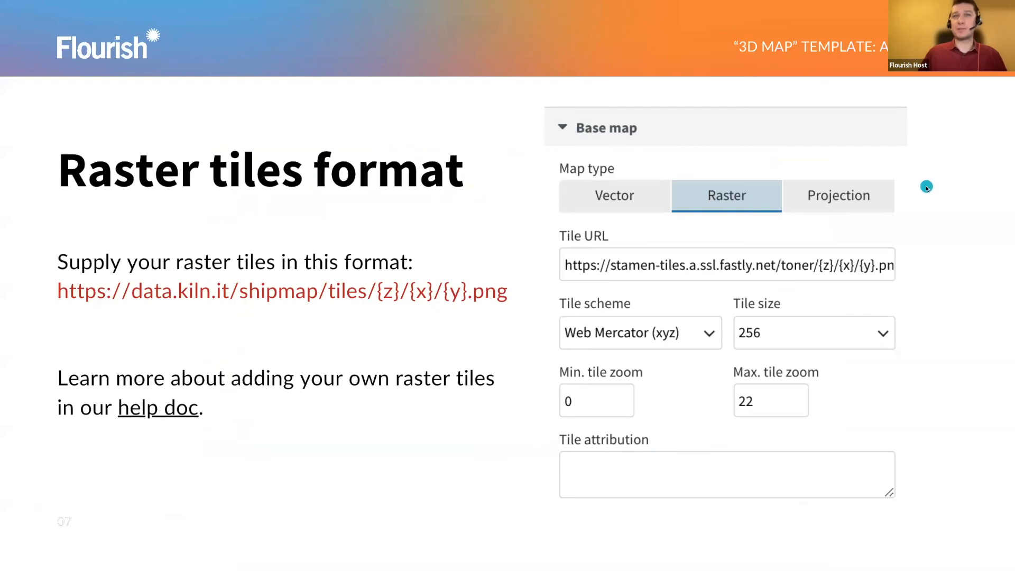
click(936, 183)
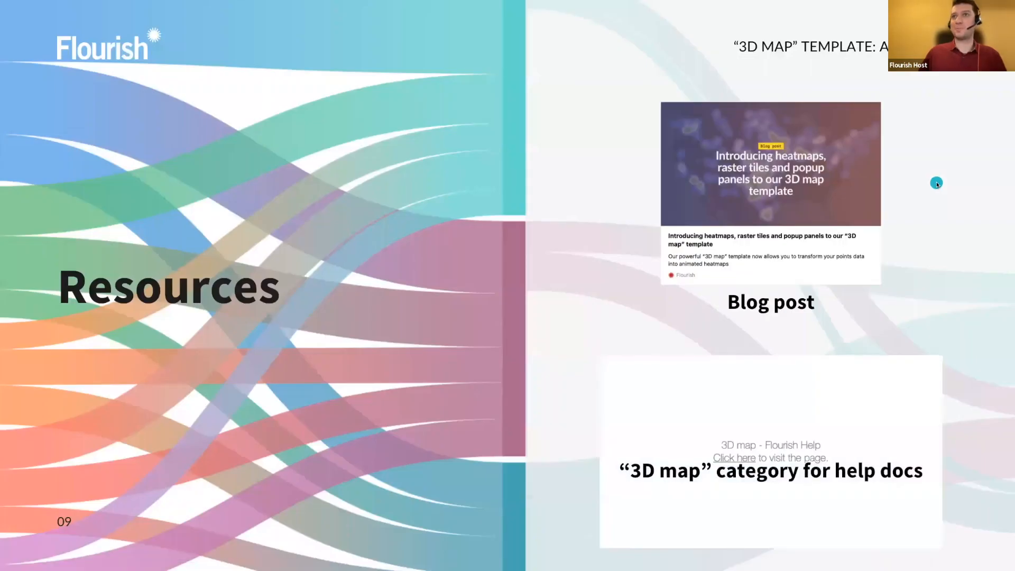